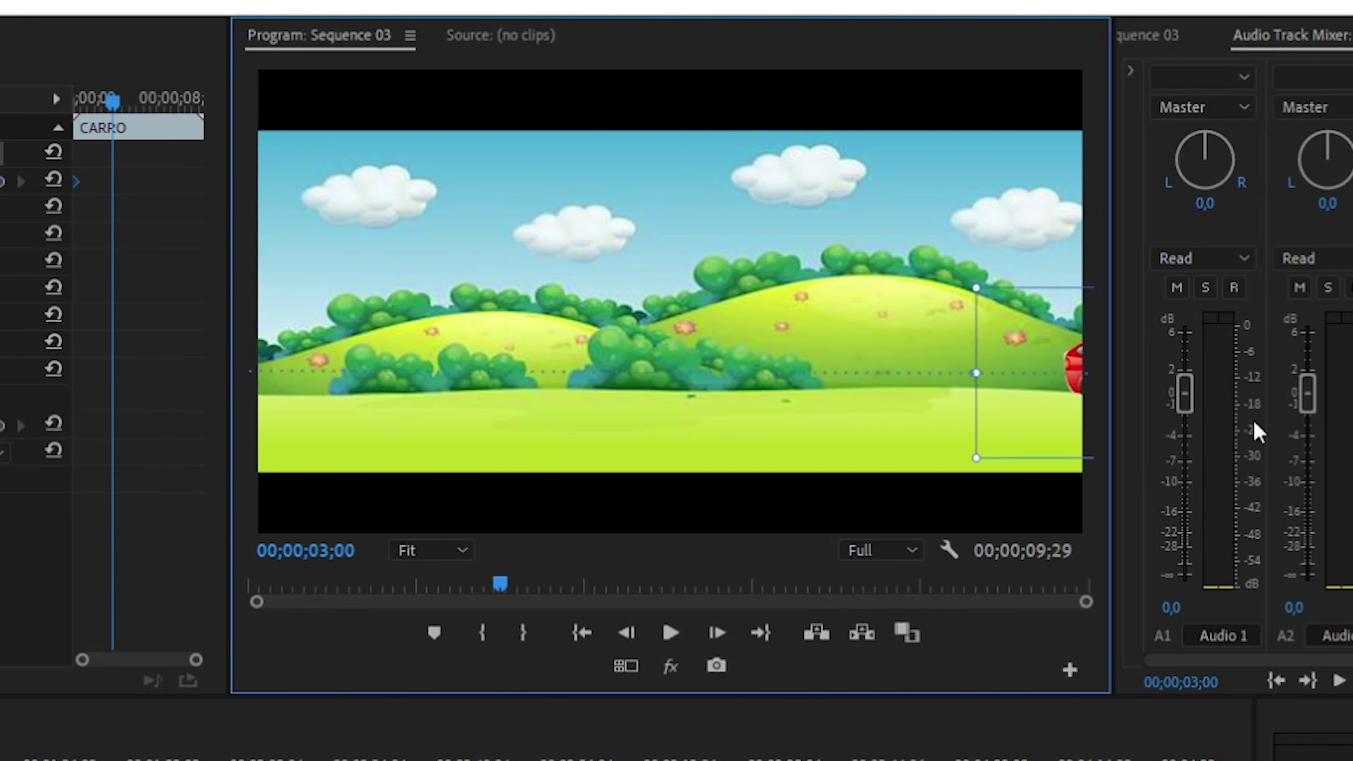
Step: Play the car animation in Sequence 03 from its beginning twice to preview it
mouse_move(113, 182)
mouse_down()
mouse_move(201, 181)
mouse_move(112, 183)
mouse_up()
key(Home)
key(space)
key(space)
key(Home)
key(space)
key(space)
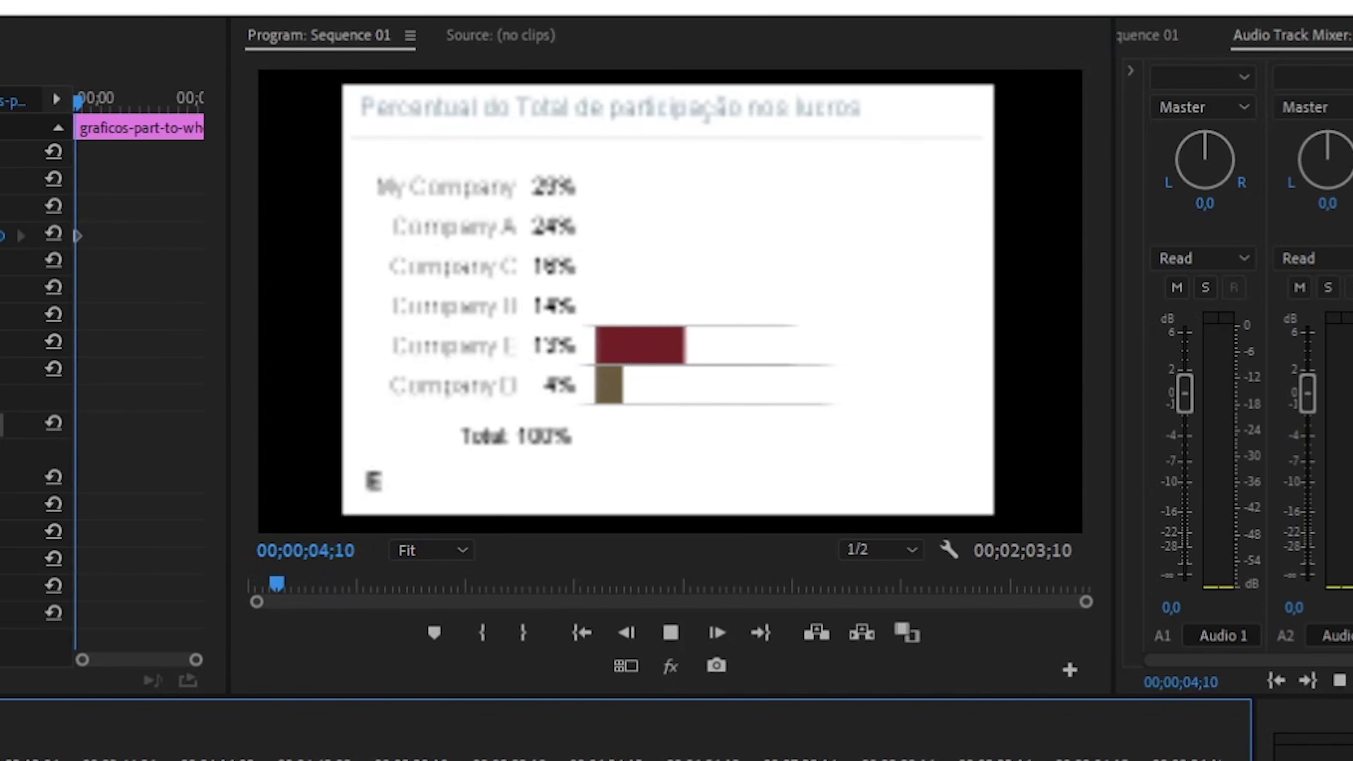
Step: Select the Company E row of the chart in the Sequence 01 preview and save the project
click(751, 366)
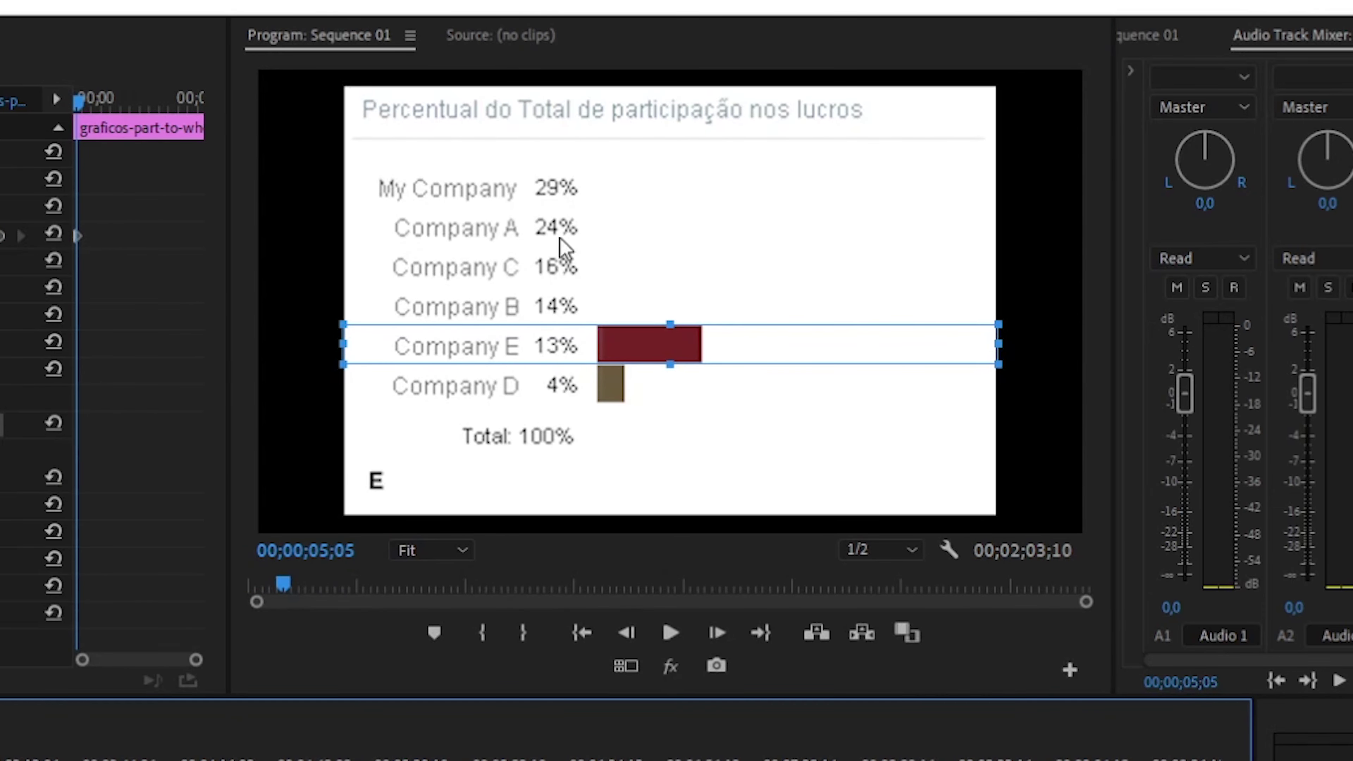
key(ctrl+s)
key(space)
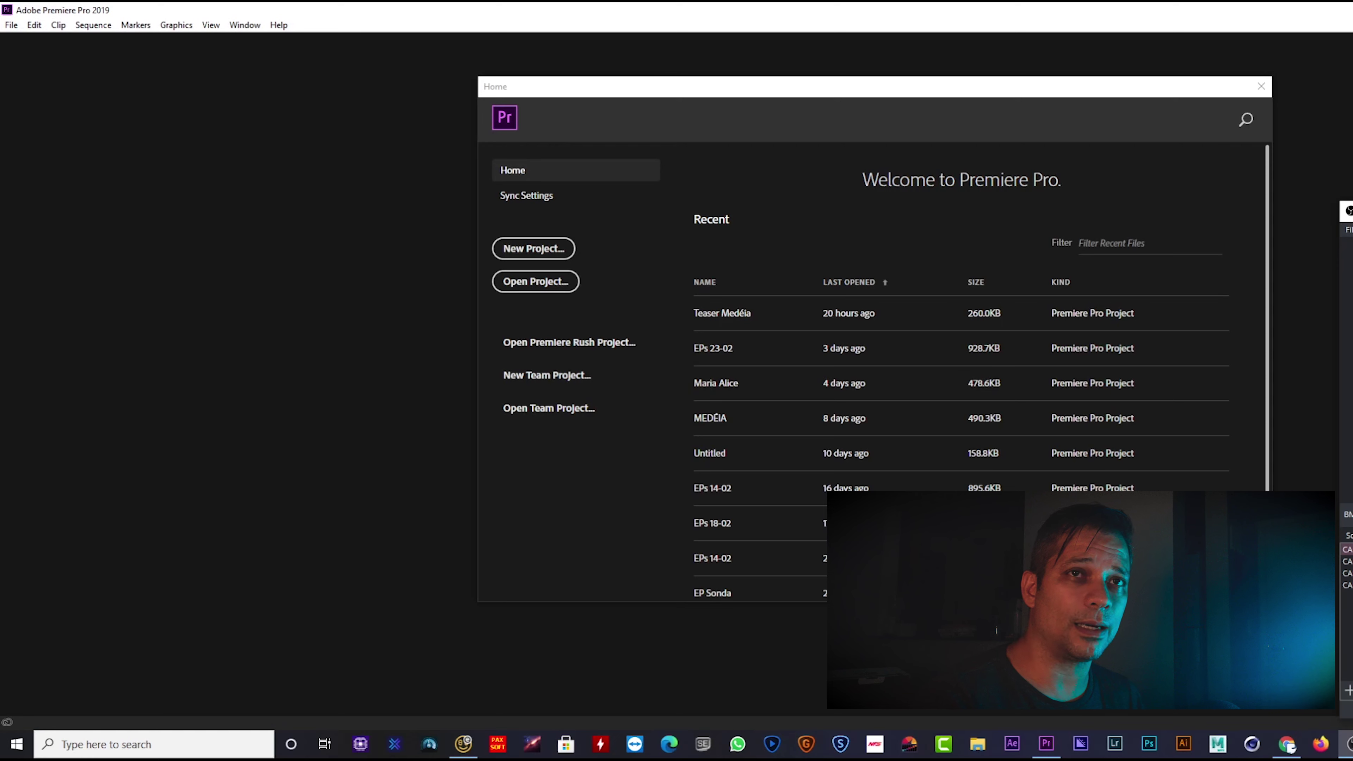
Step: Restore the maximized Premiere Pro window and resize it to fill most of the screen, with the Home window moved inside it
click(1352, 11)
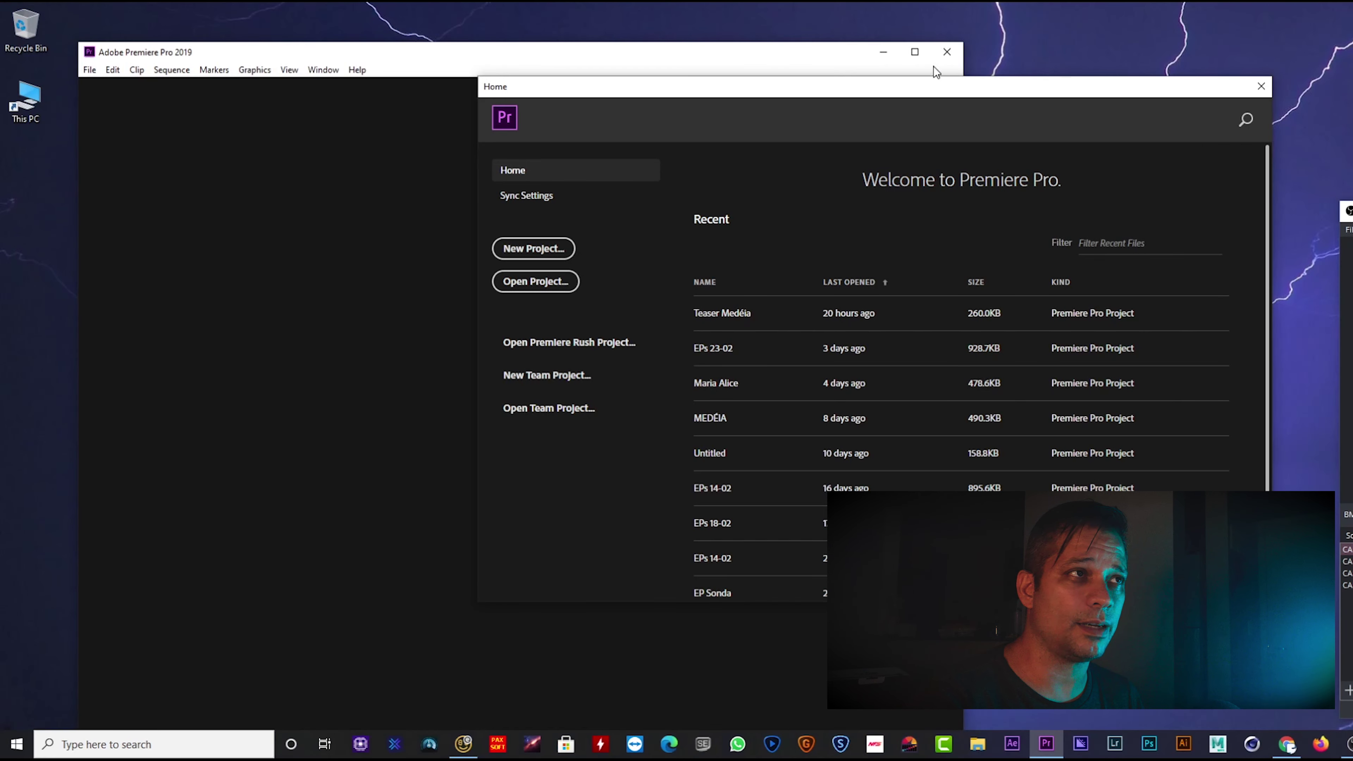
drag(810, 61, 731, 25)
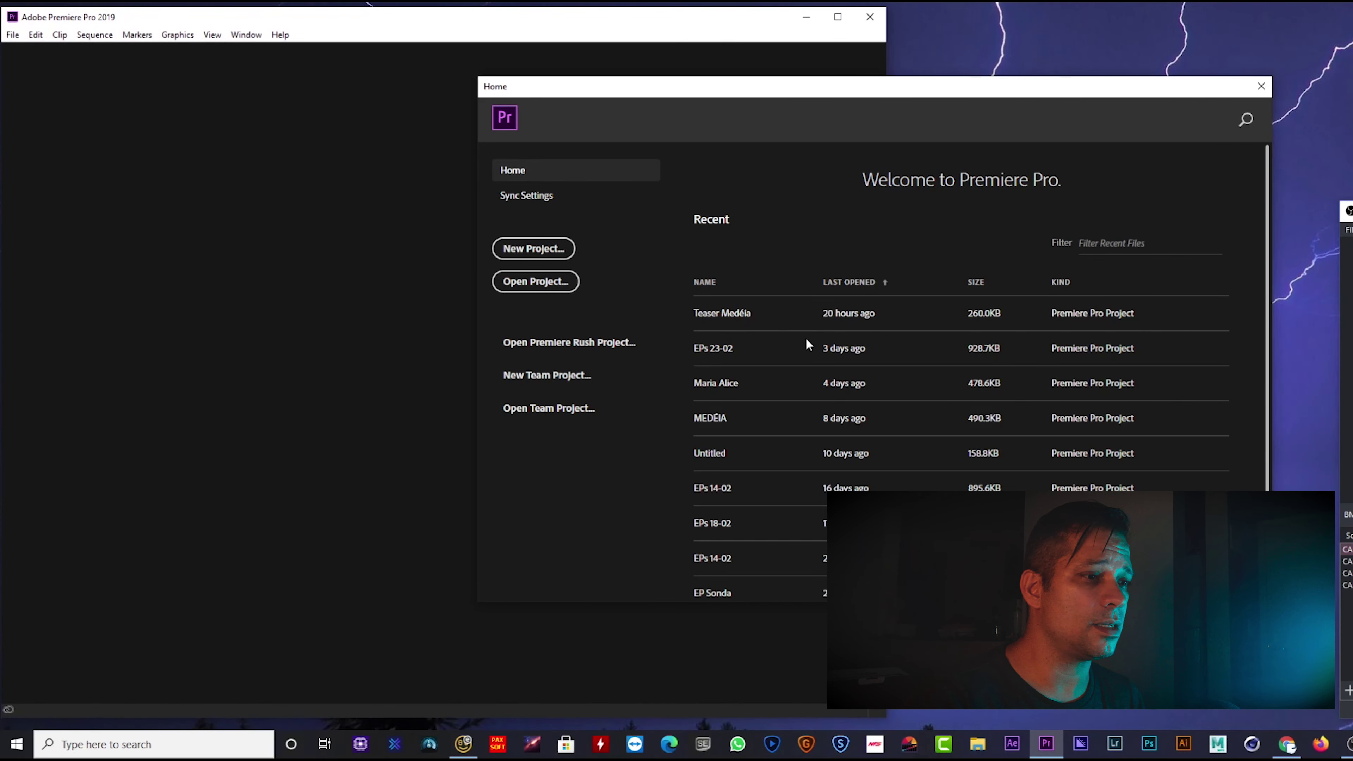
drag(887, 720, 1340, 728)
drag(847, 86, 602, 102)
Step: Create a new project named "ANIMAÇÕES SIMPLES" in E:\Running Edition\Medéia
click(302, 260)
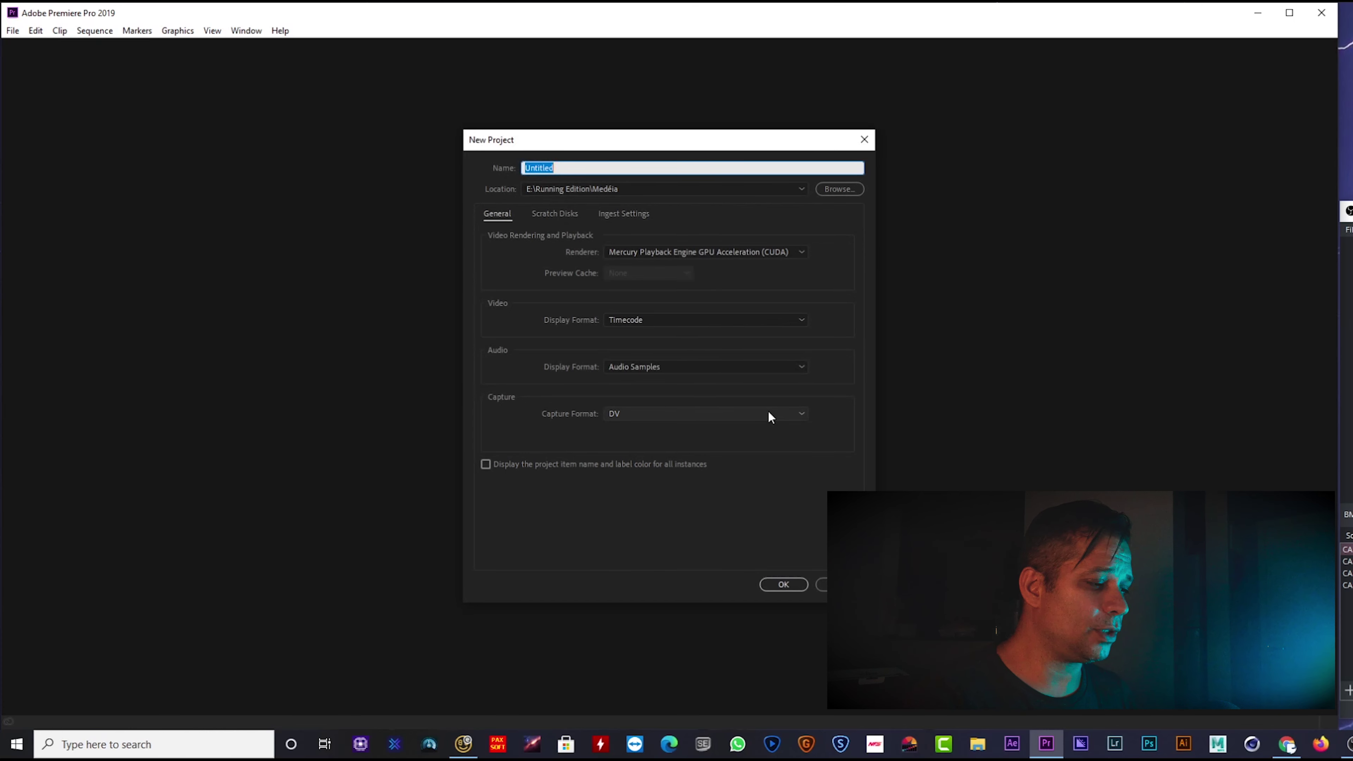
text(TE)
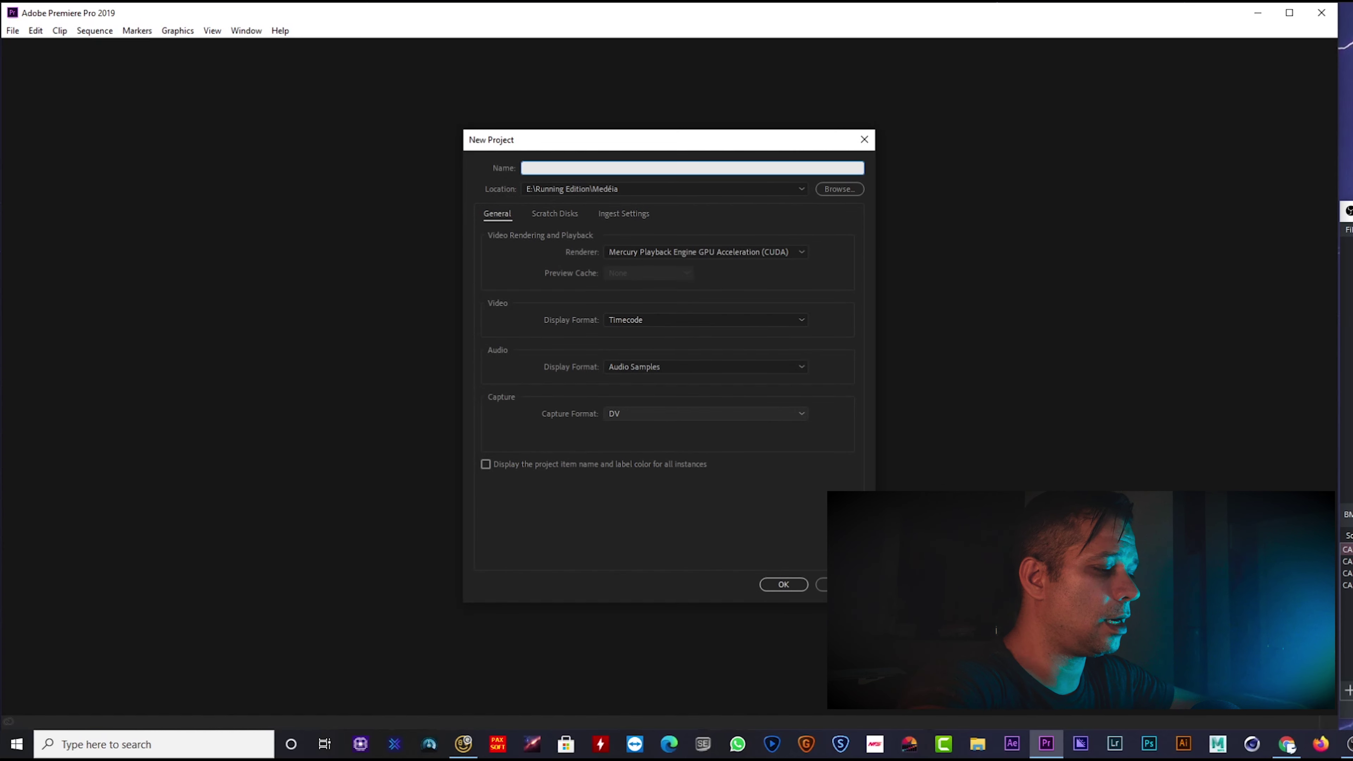
text(ANIMA)
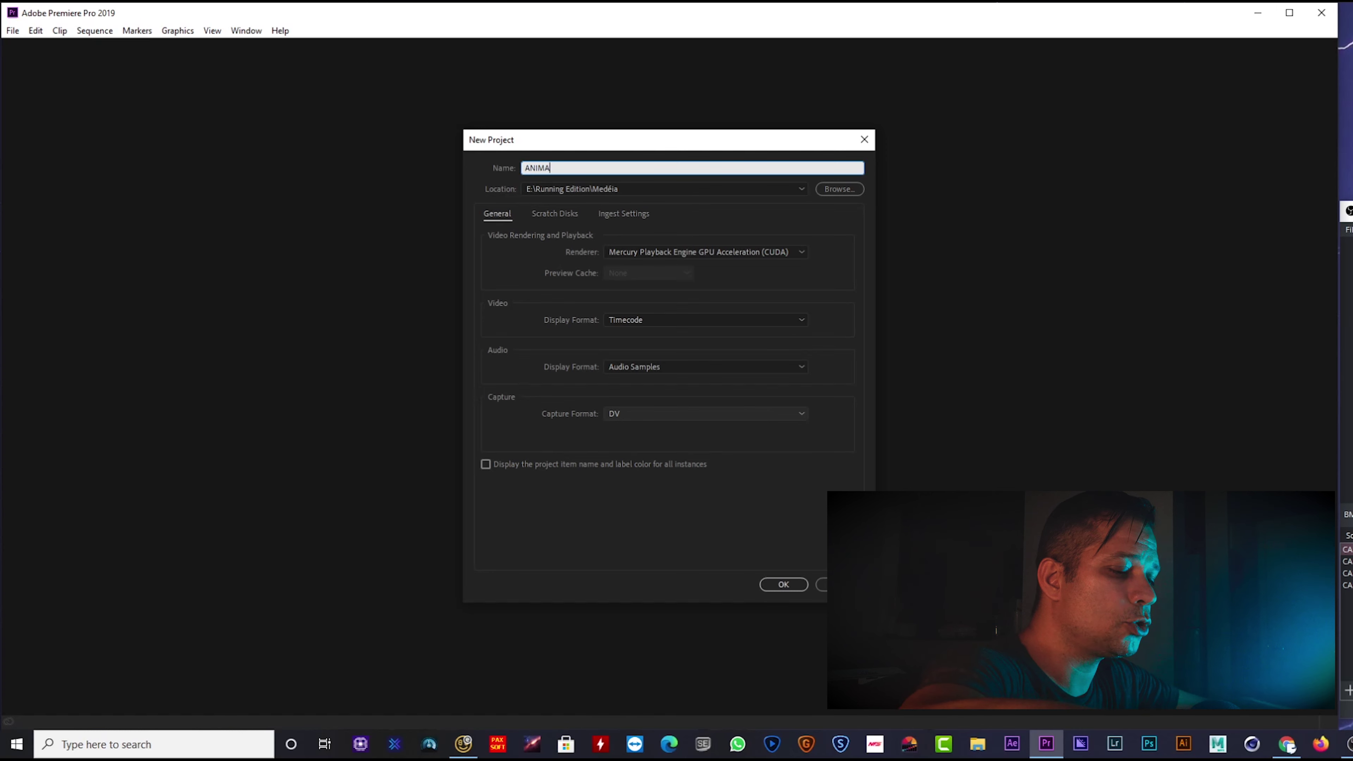
text(ÇÕES SIMPLES)
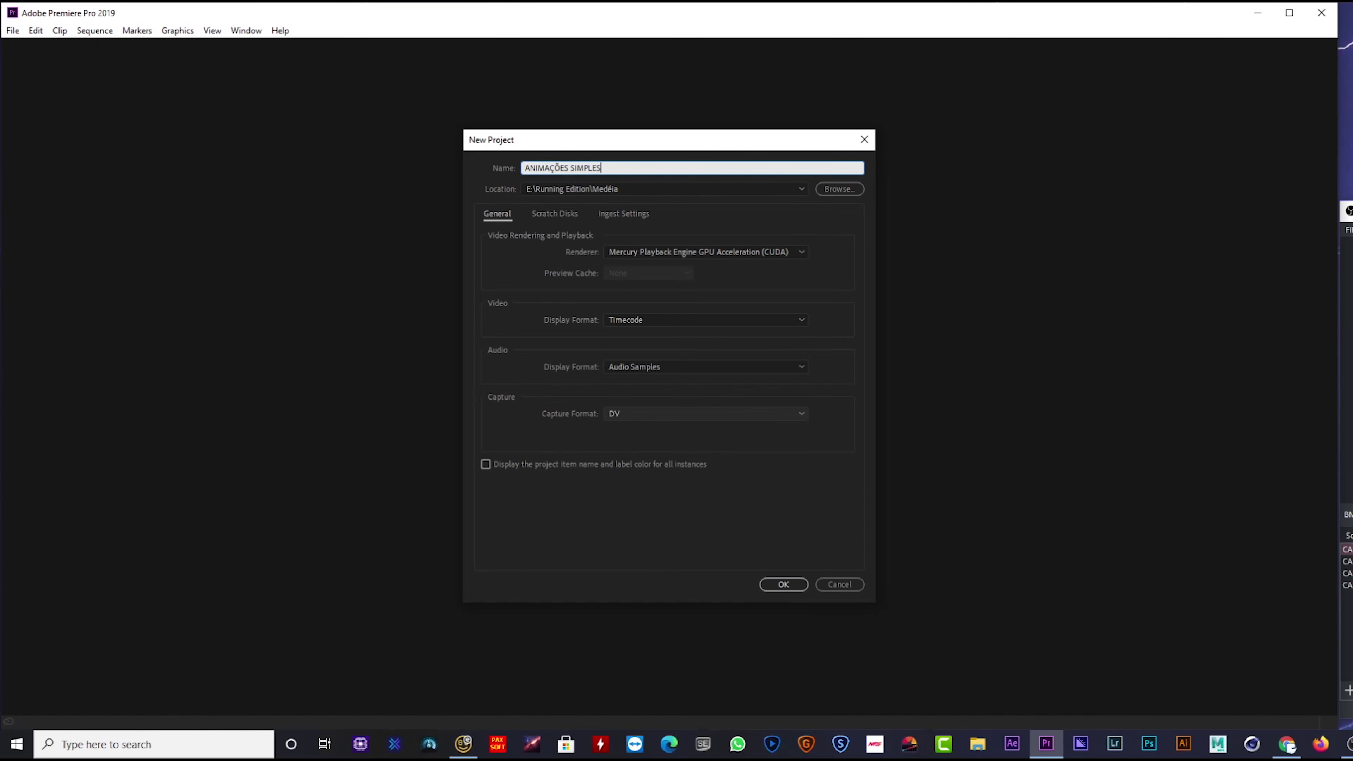
key(Return)
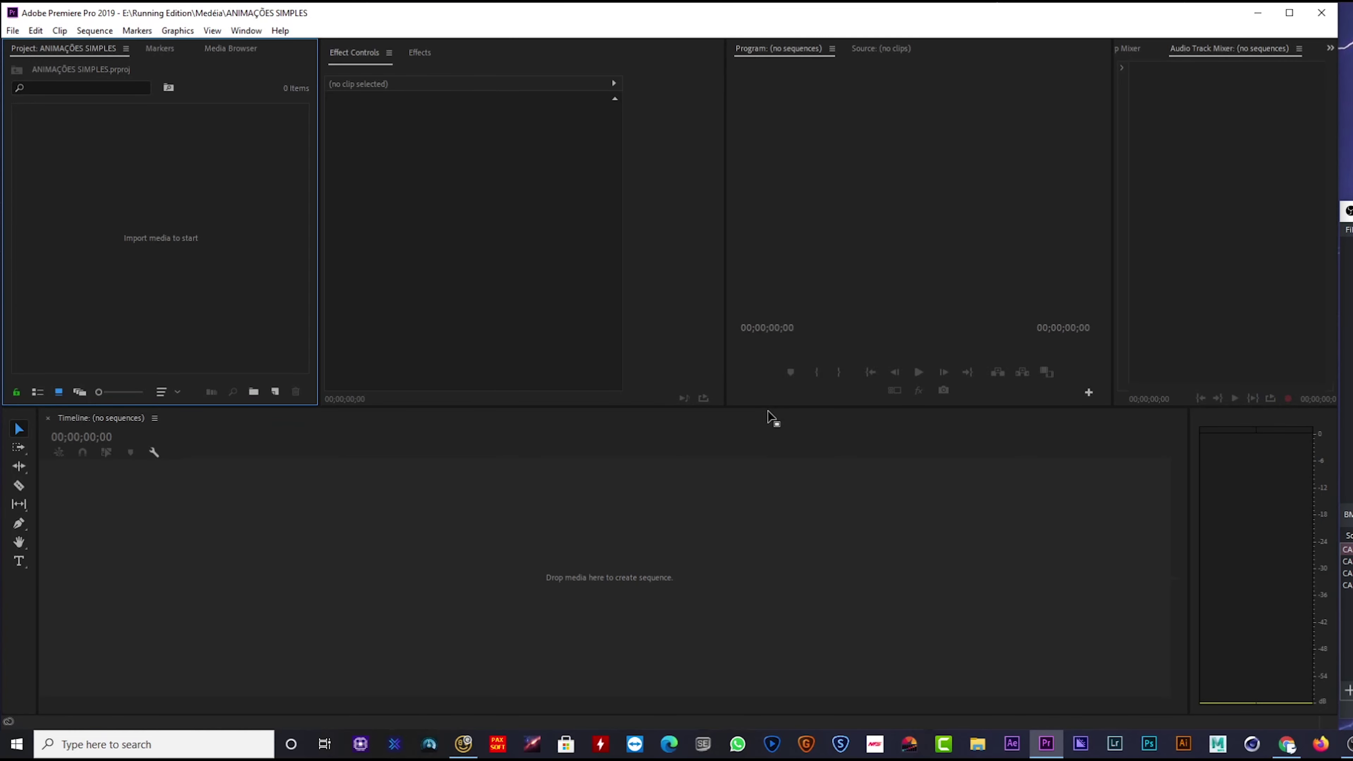
Step: Create a new sequence named Sequence 01 and widen the Program monitor
click(275, 392)
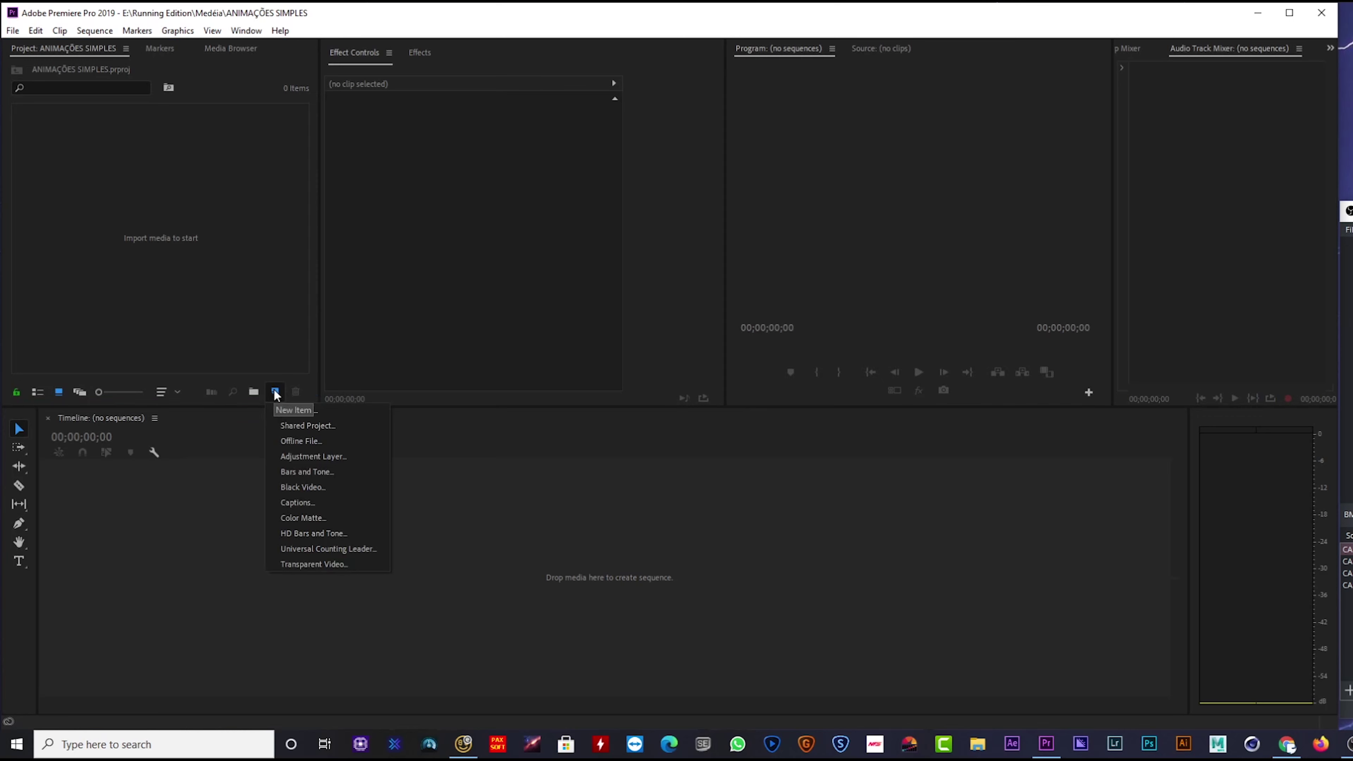
click(302, 413)
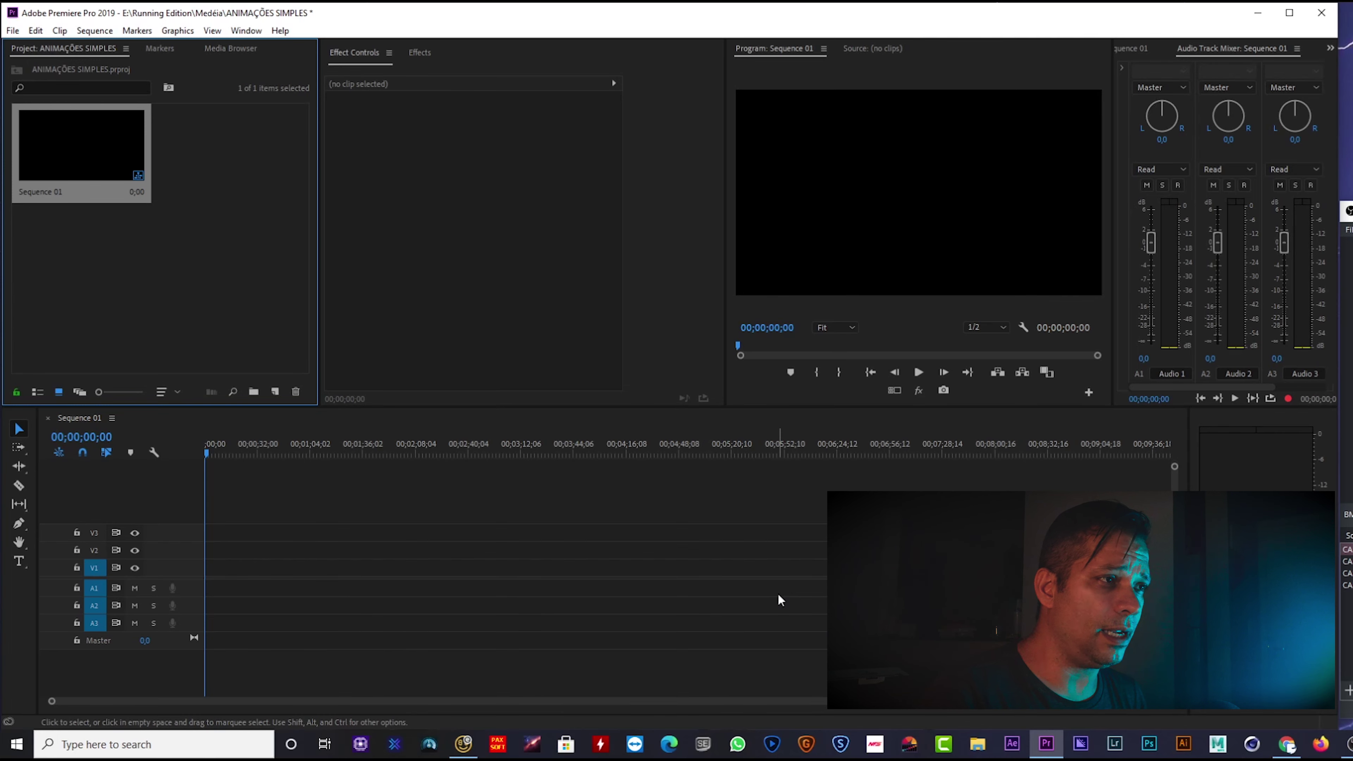
drag(725, 306, 632, 306)
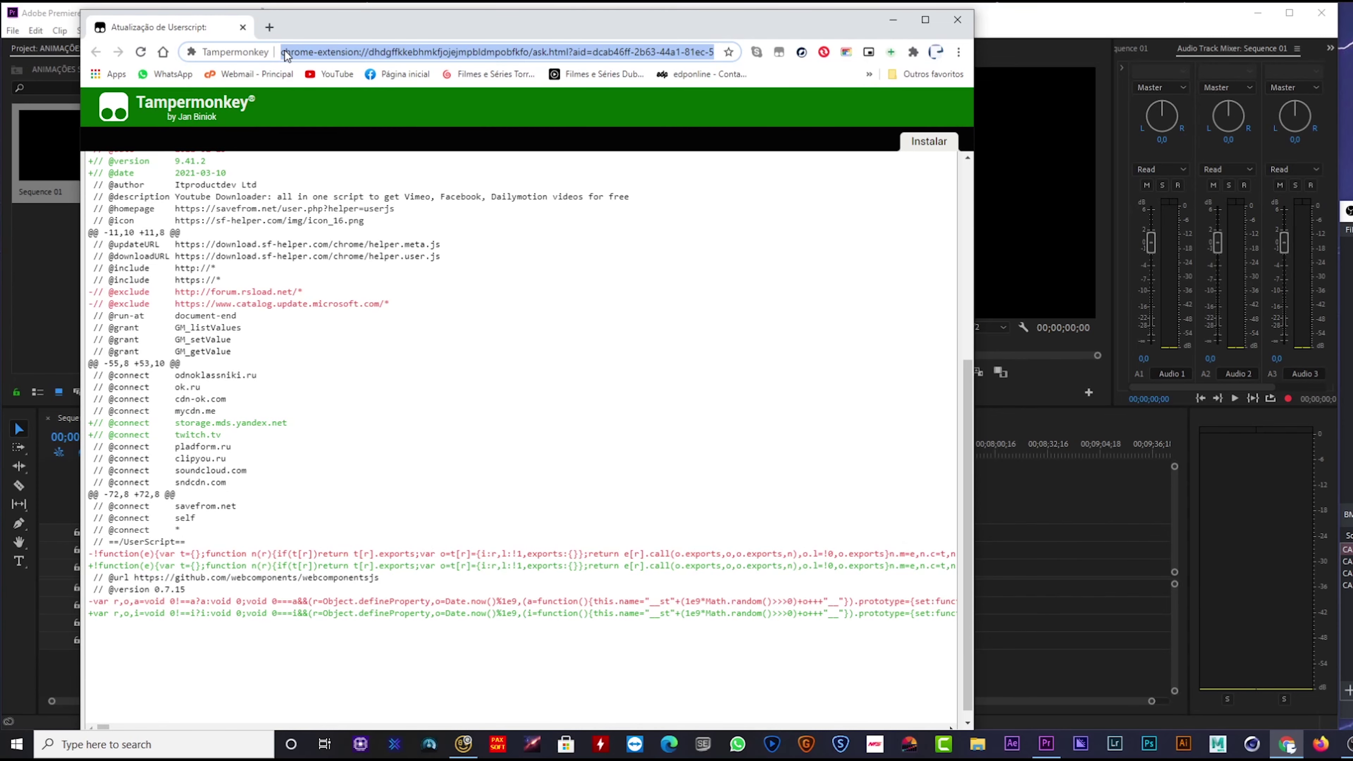
Step: Switch to Chrome and search Google for "RELOGIO PNG"
text(RELOGIO PNG)
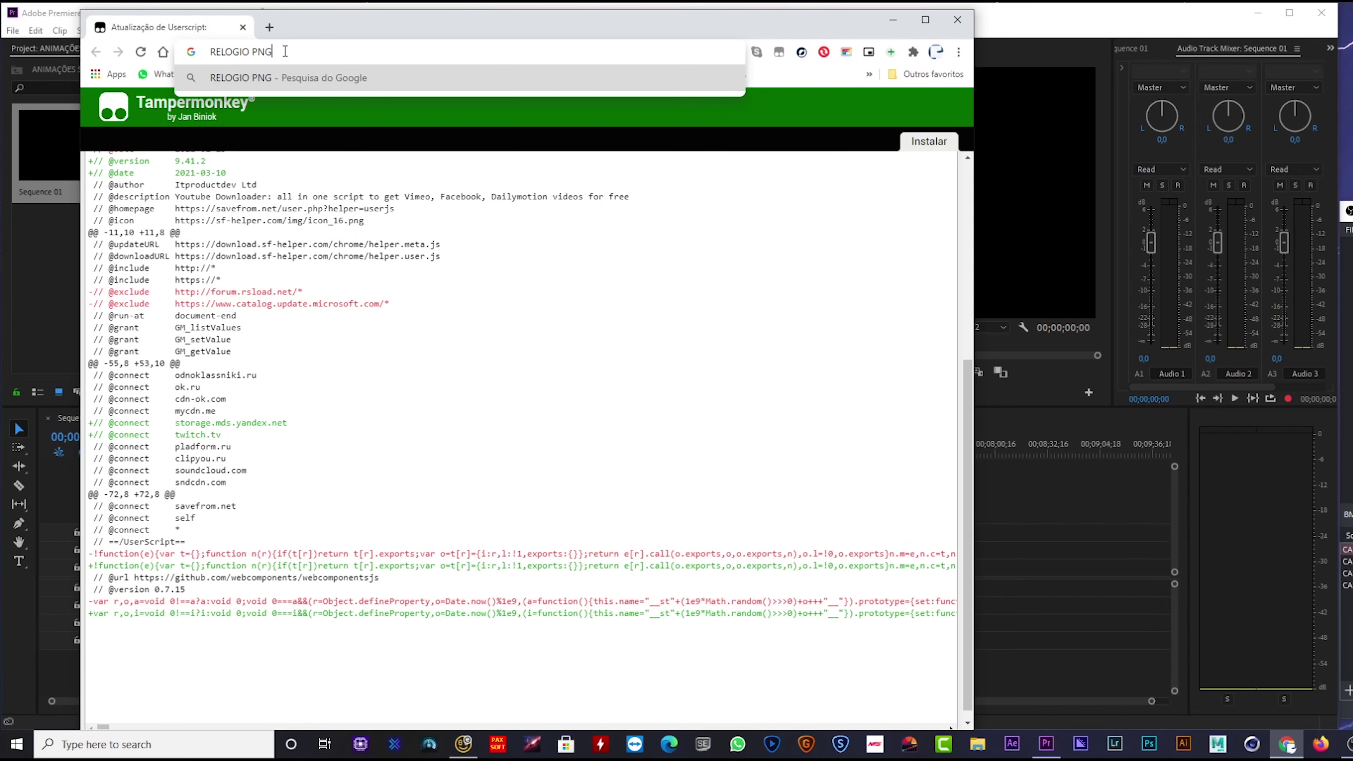
key(Return)
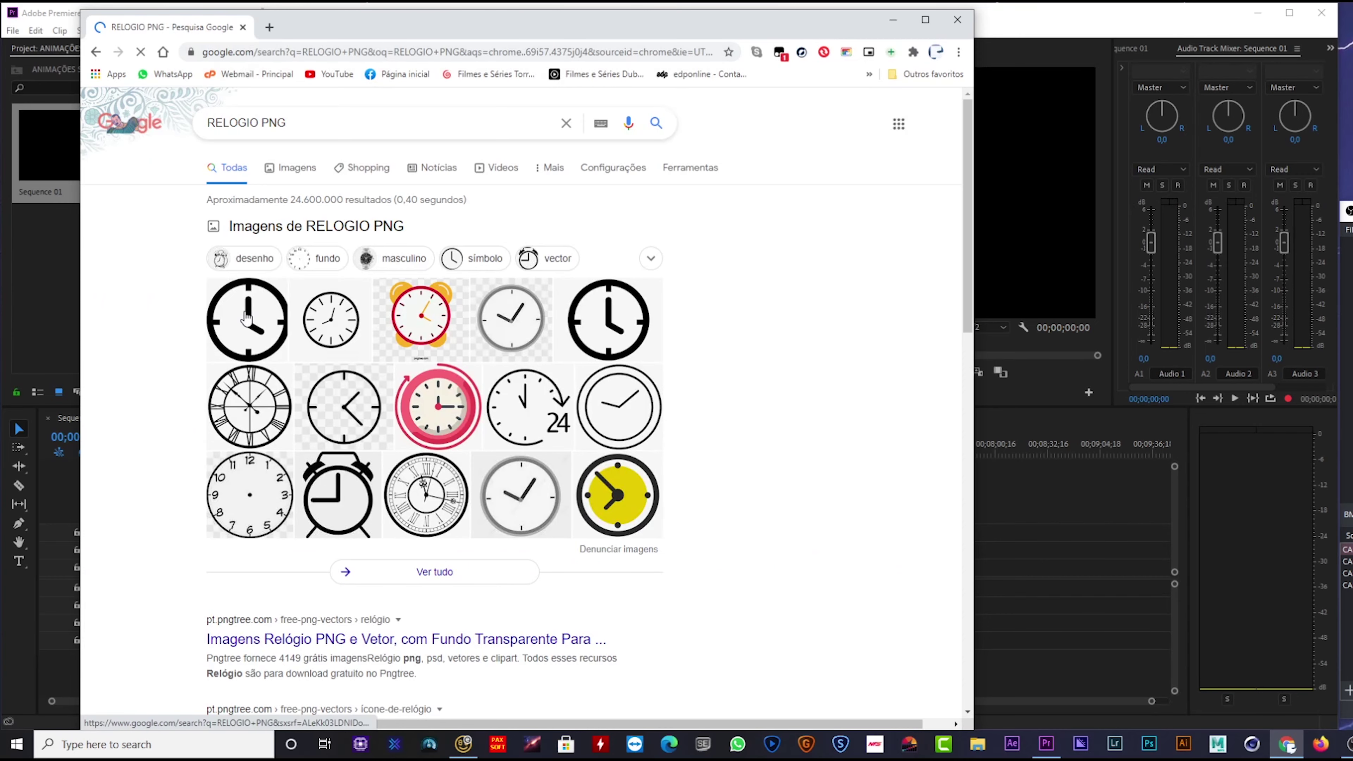
Step: Reopen the closed "RELOGIO PNG" results tab, close the blank tab and reposition the browser window
key(alt+Tab)
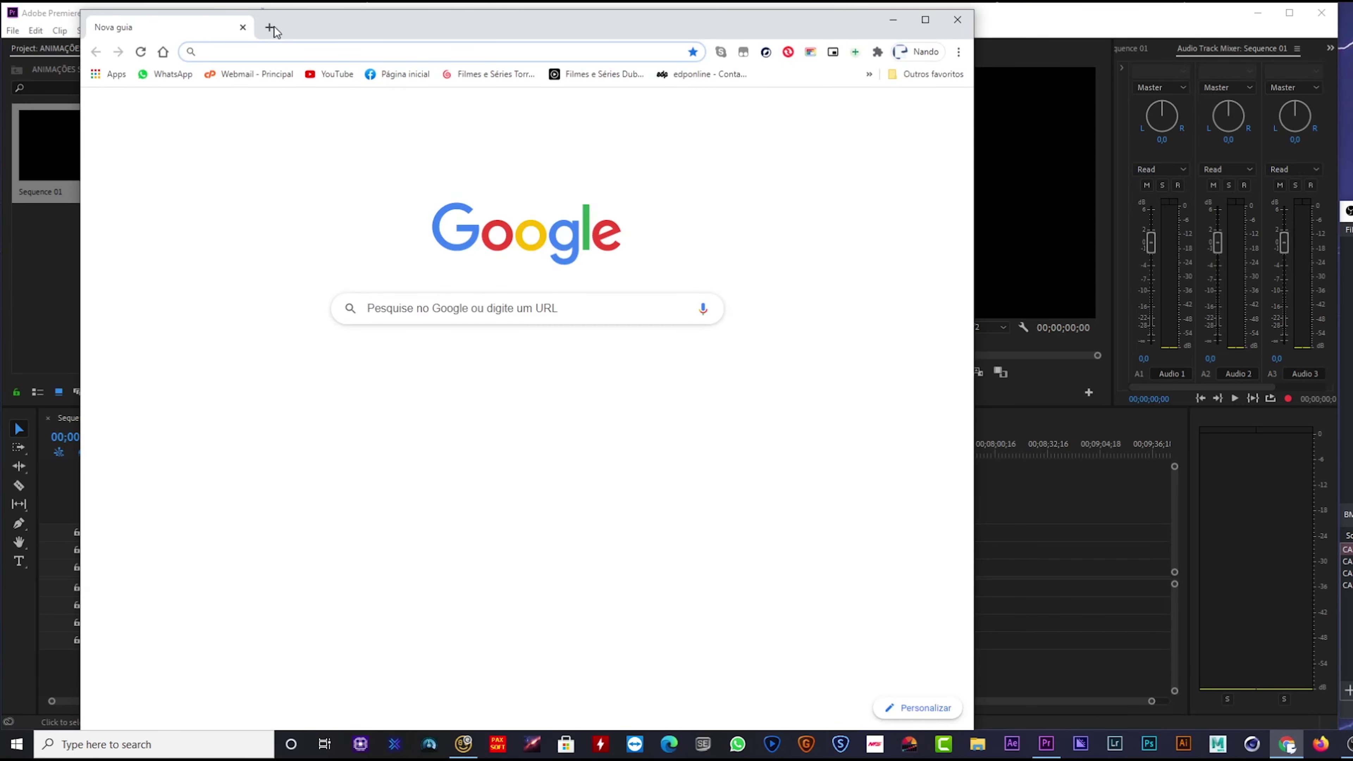
right_click(301, 32)
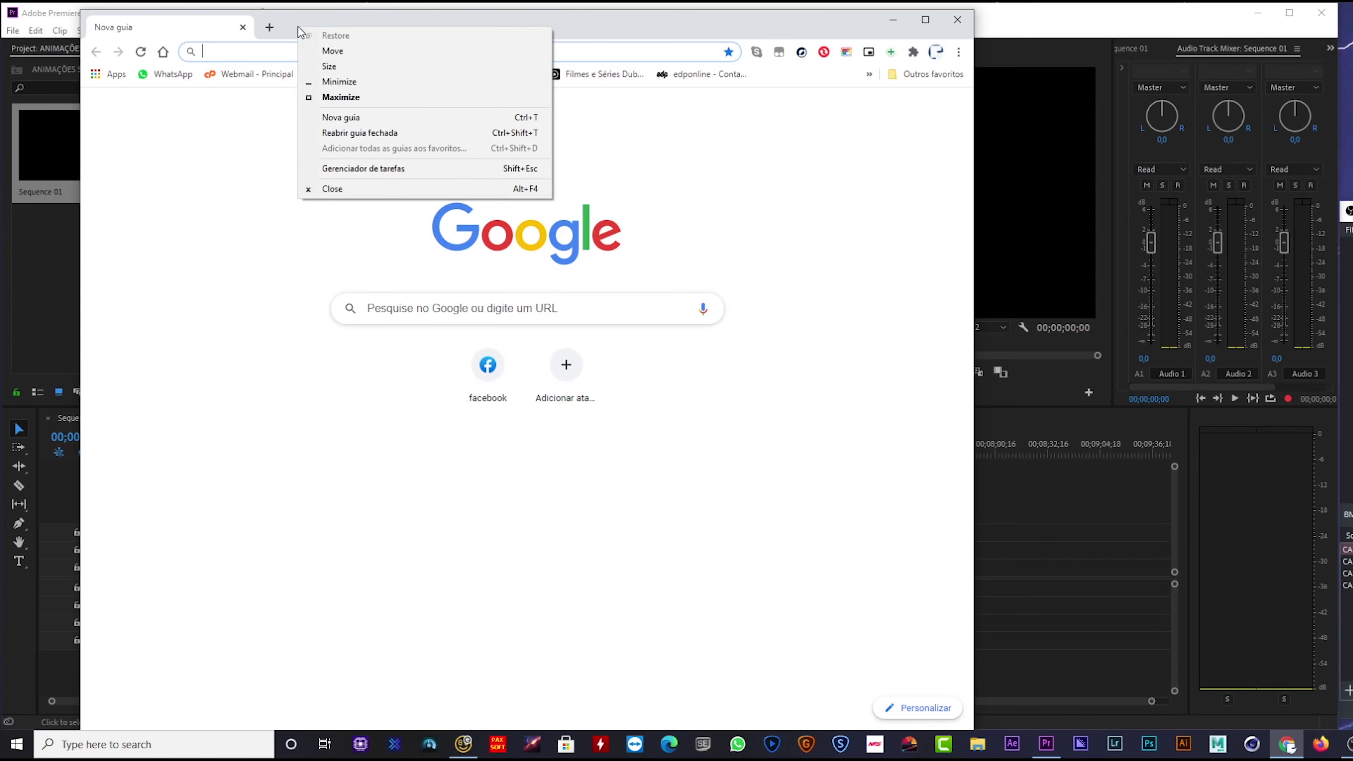
click(383, 133)
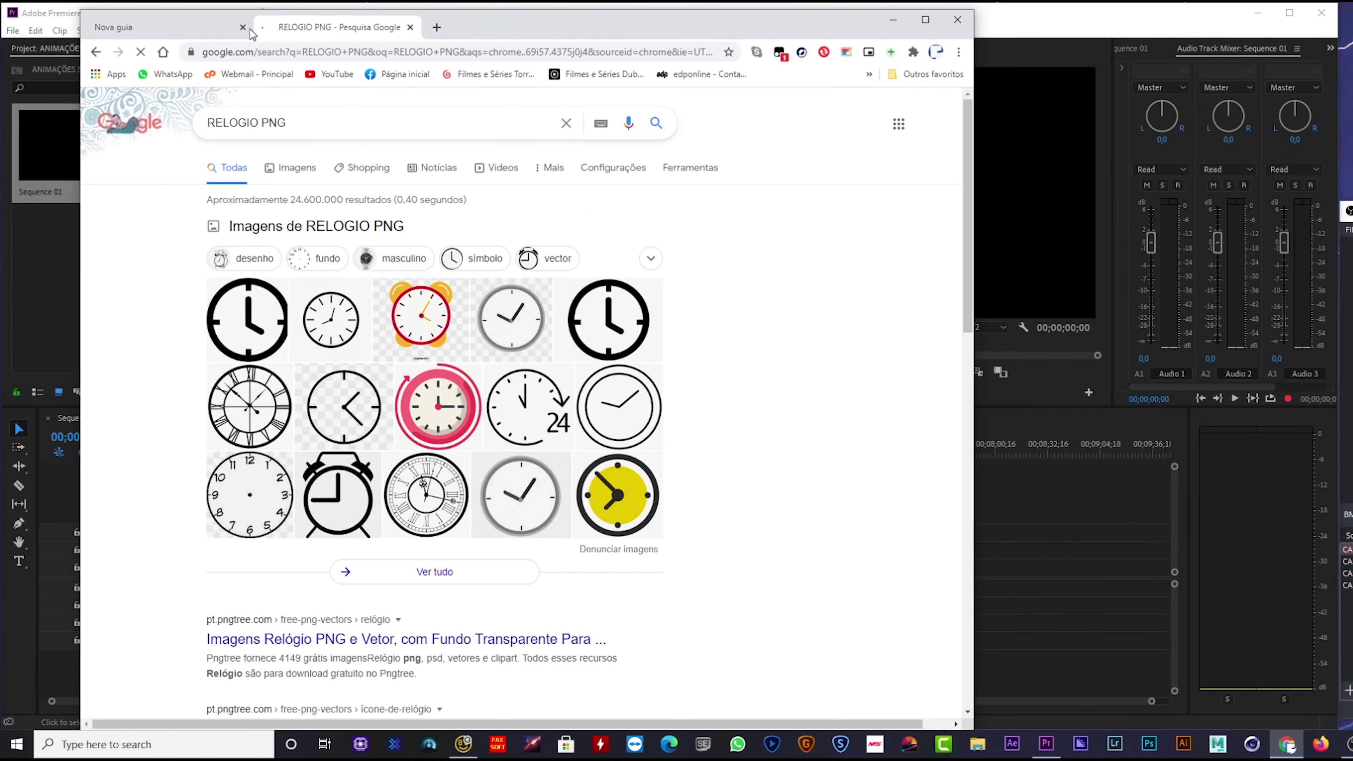
click(242, 27)
drag(367, 34, 439, 37)
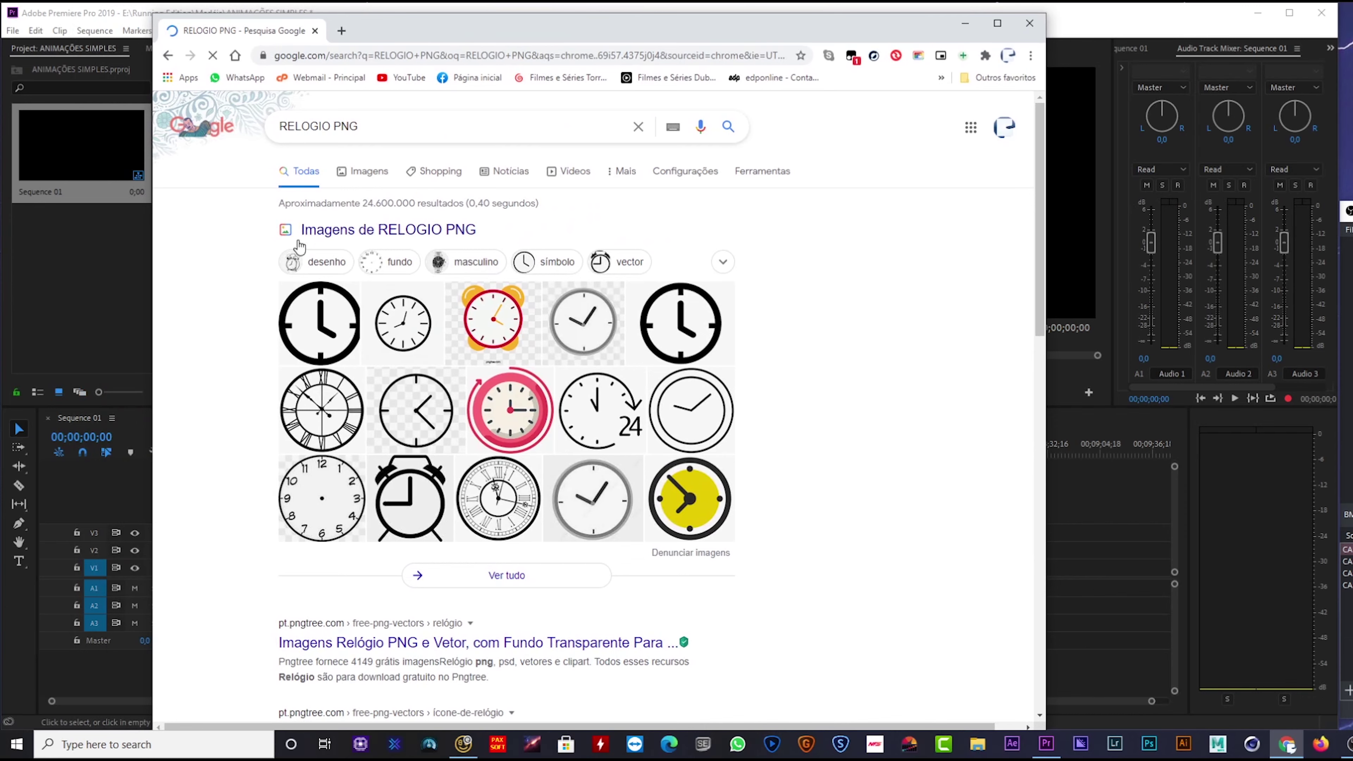
Step: Start saving the first black clock icon as a PNG image, browsing to Running Edition > Anamórficos on Hard Files (E:)
click(326, 334)
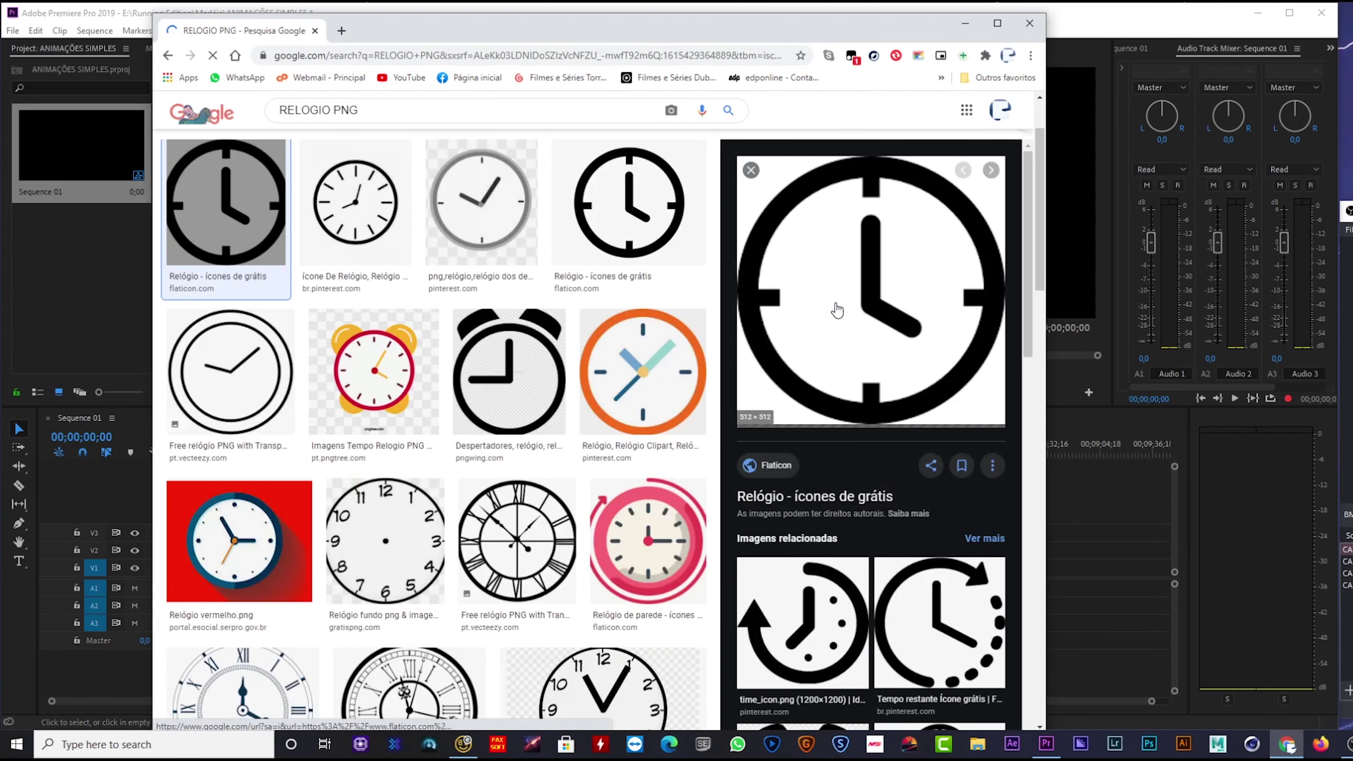
right_click(837, 310)
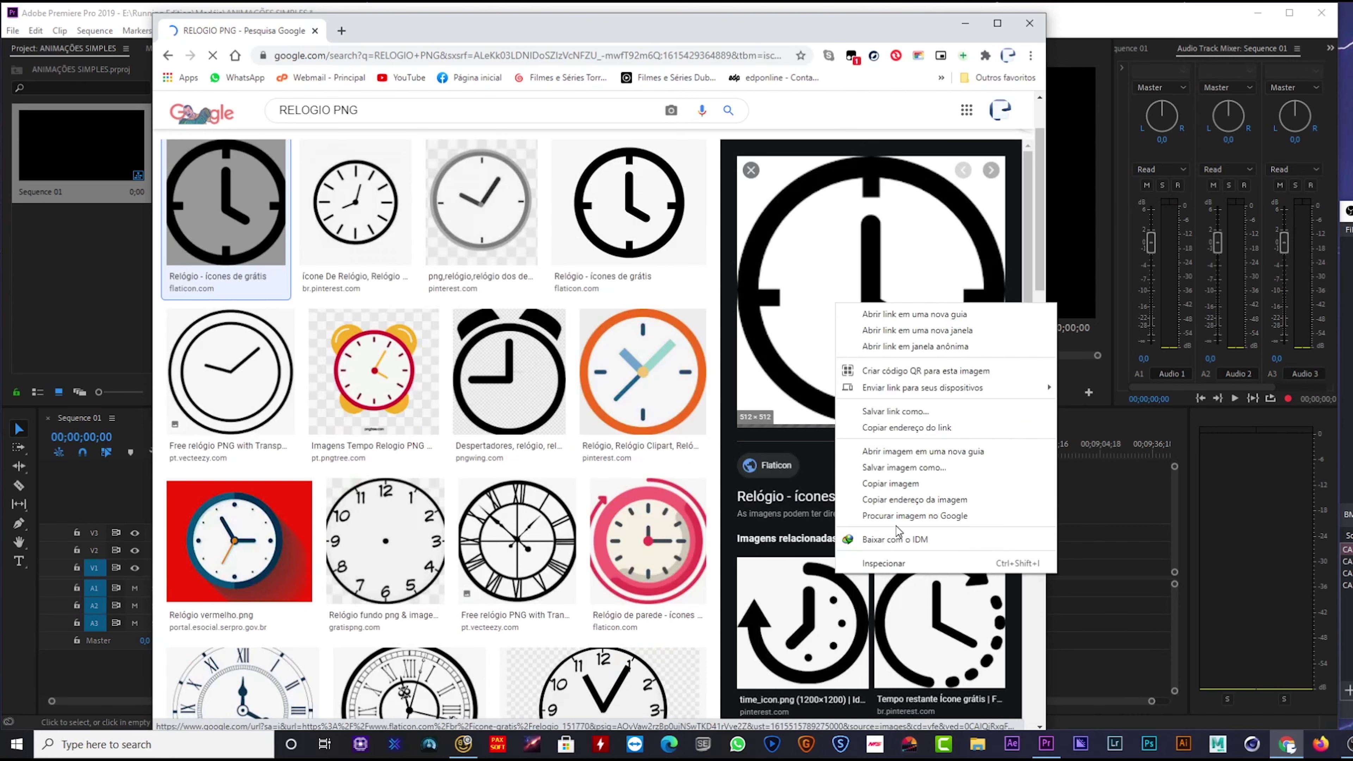
click(904, 472)
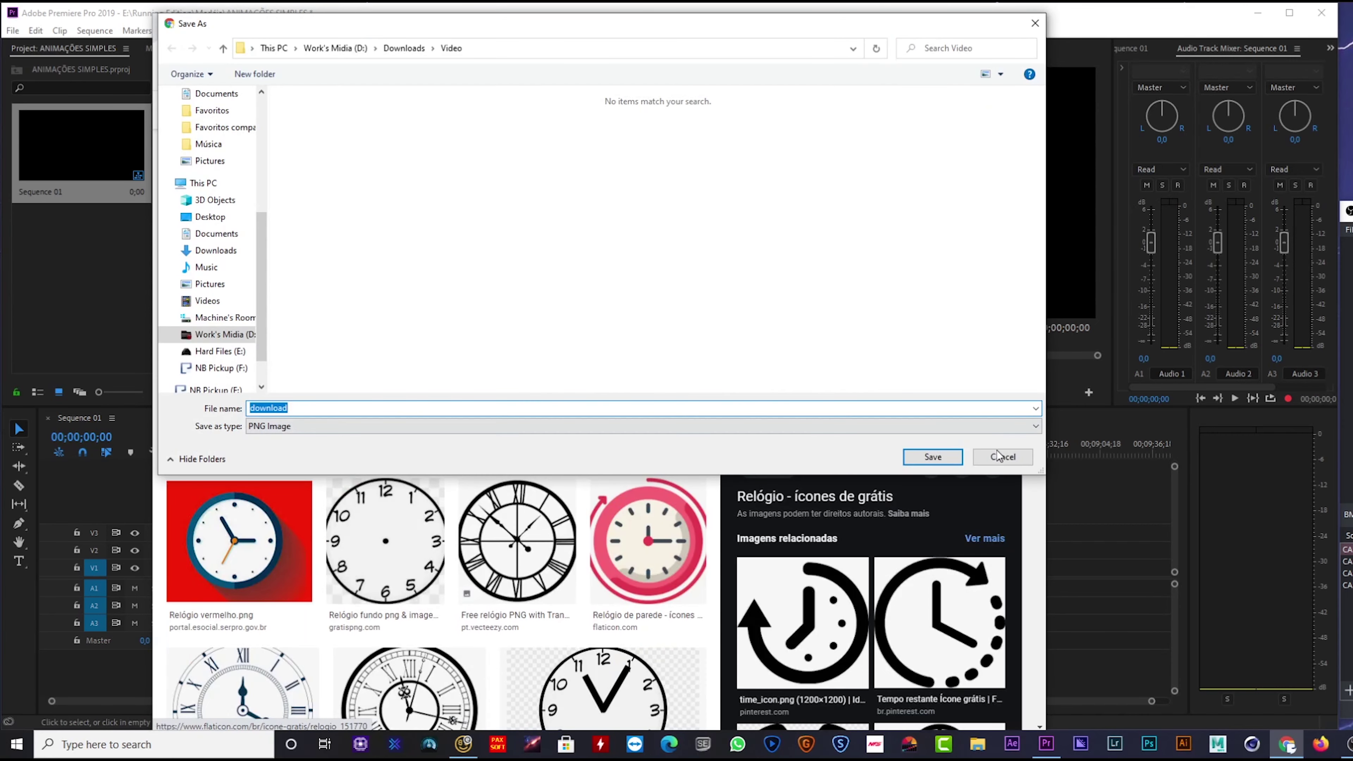
drag(750, 31, 716, 209)
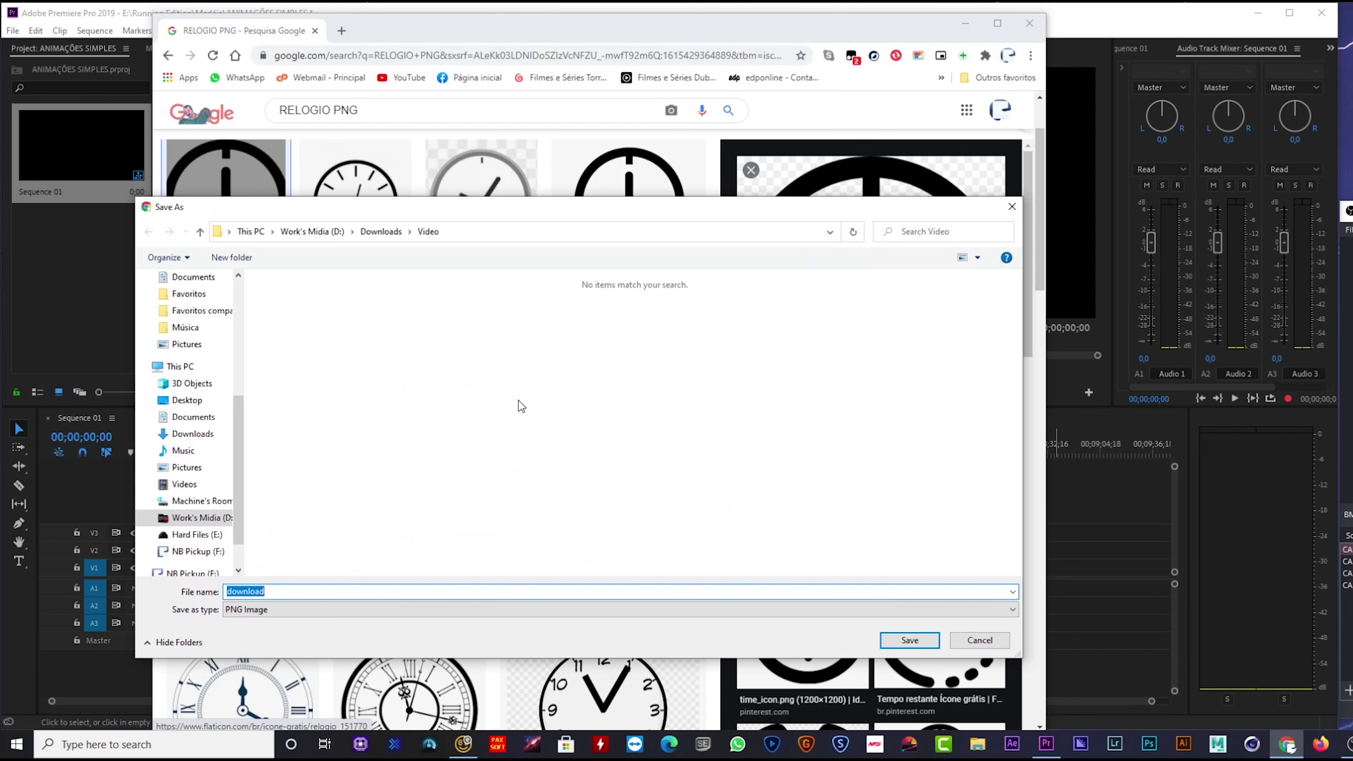
click(218, 536)
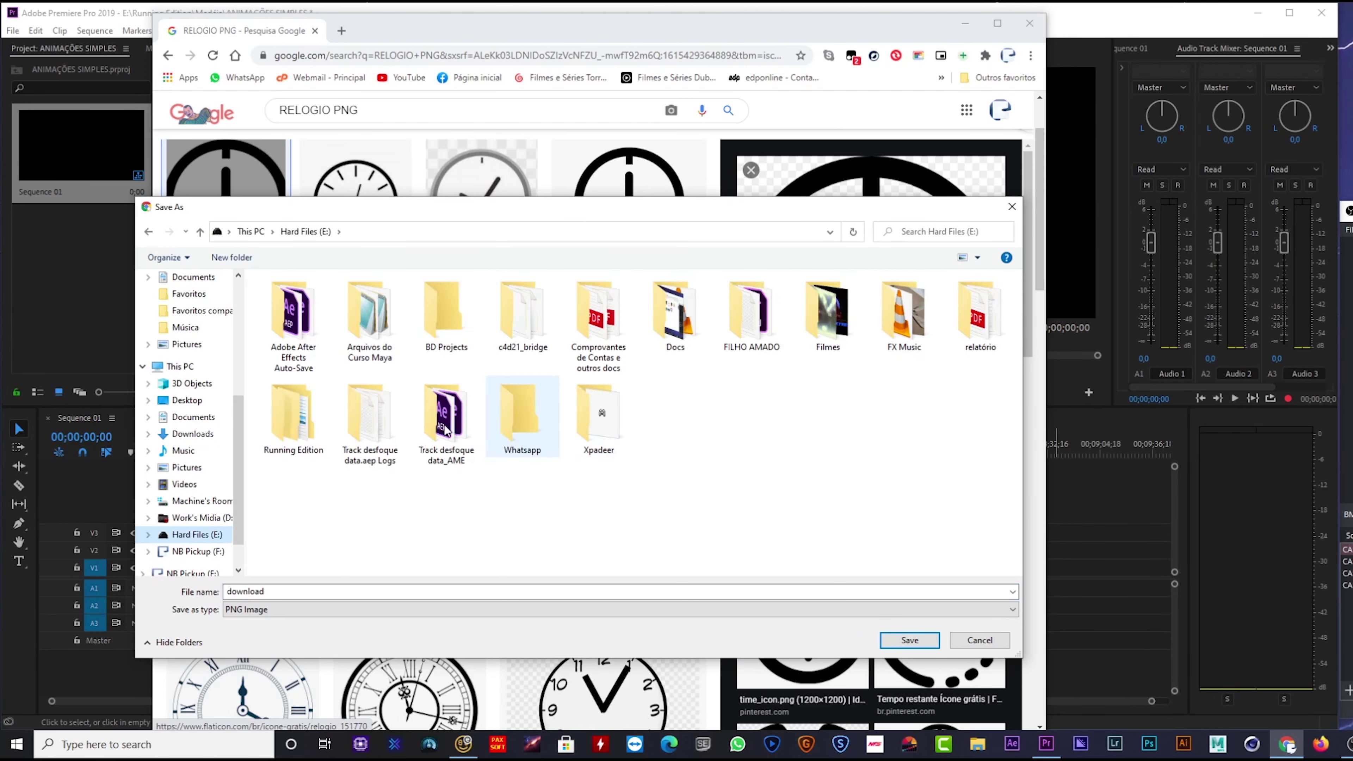
double_click(292, 415)
double_click(367, 336)
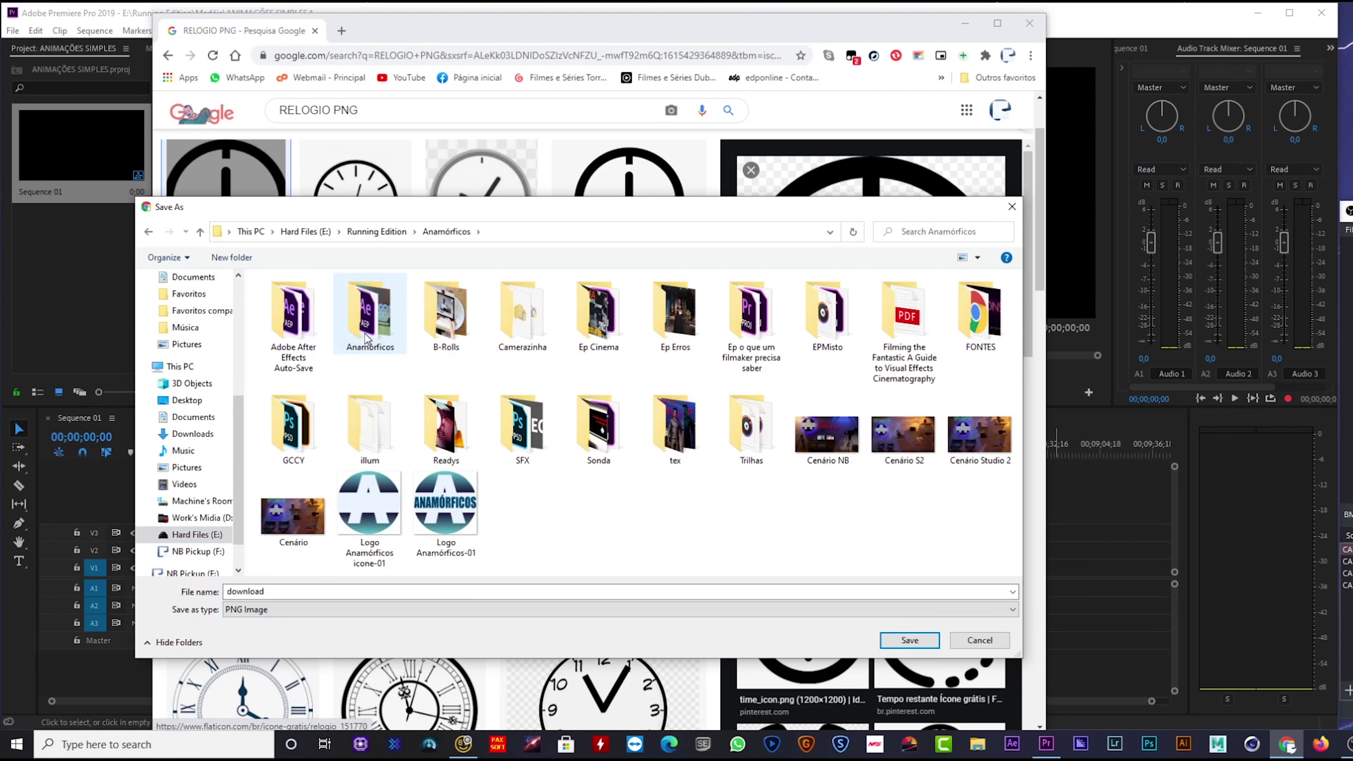
Step: Create a folder named "aNIMACOES" inside Anamórficos and save the clock image in it as the PNG file "download"
right_click(617, 490)
mouse_move(683, 634)
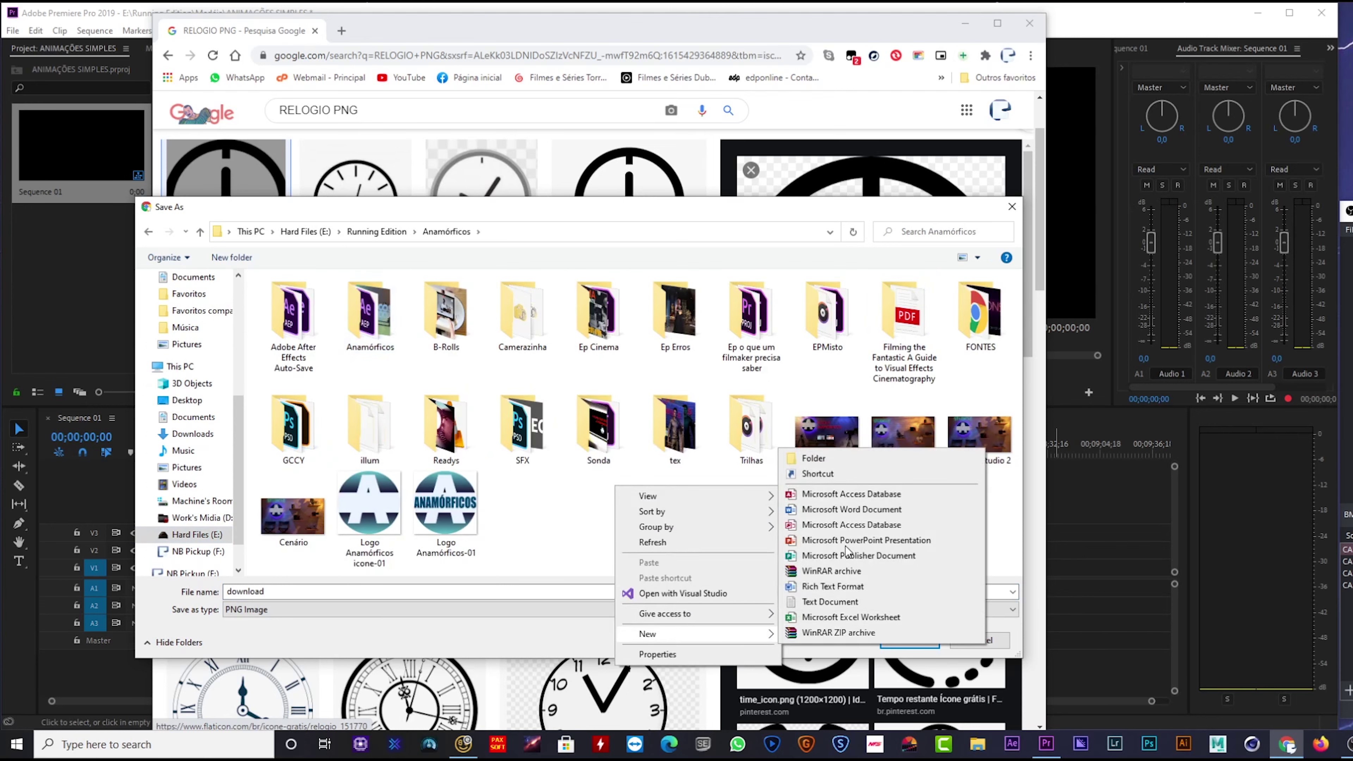
click(819, 461)
text(a)
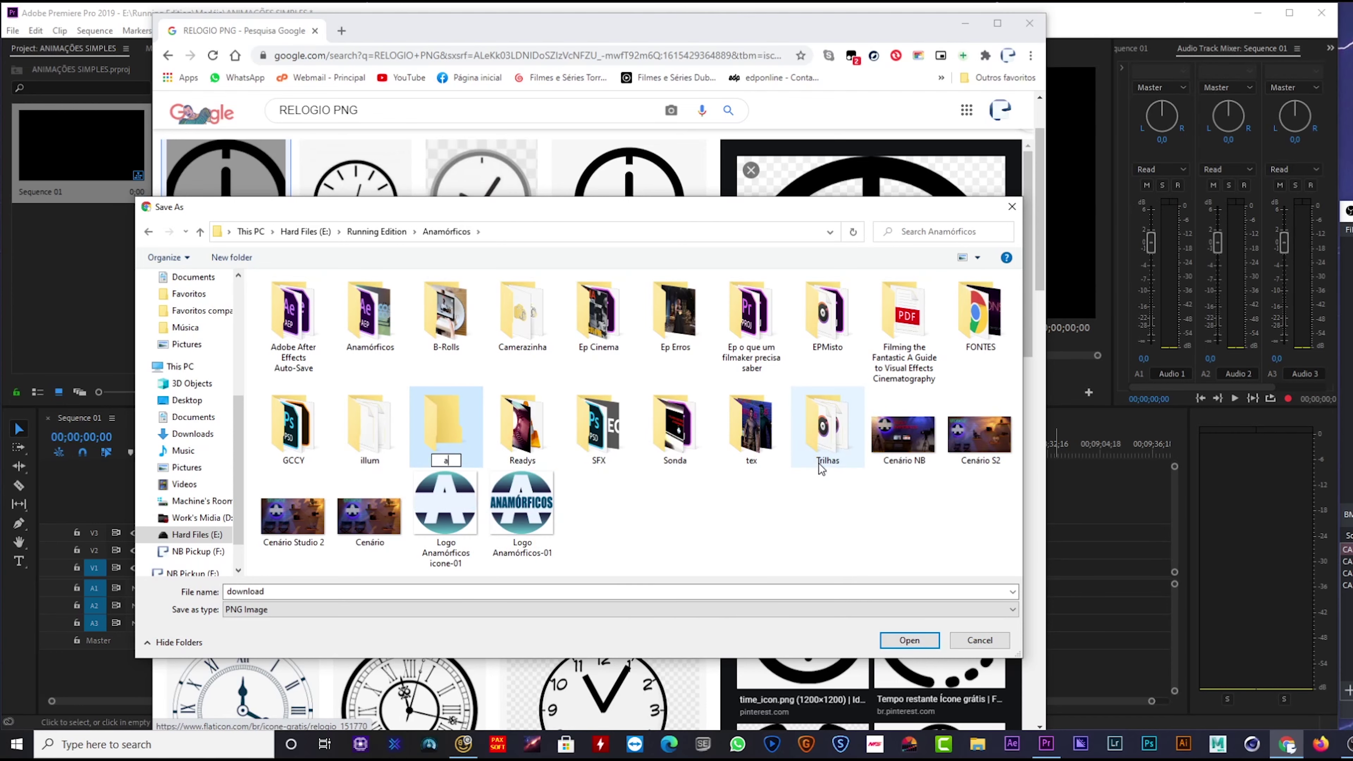
text(NIMACOES)
double_click(461, 436)
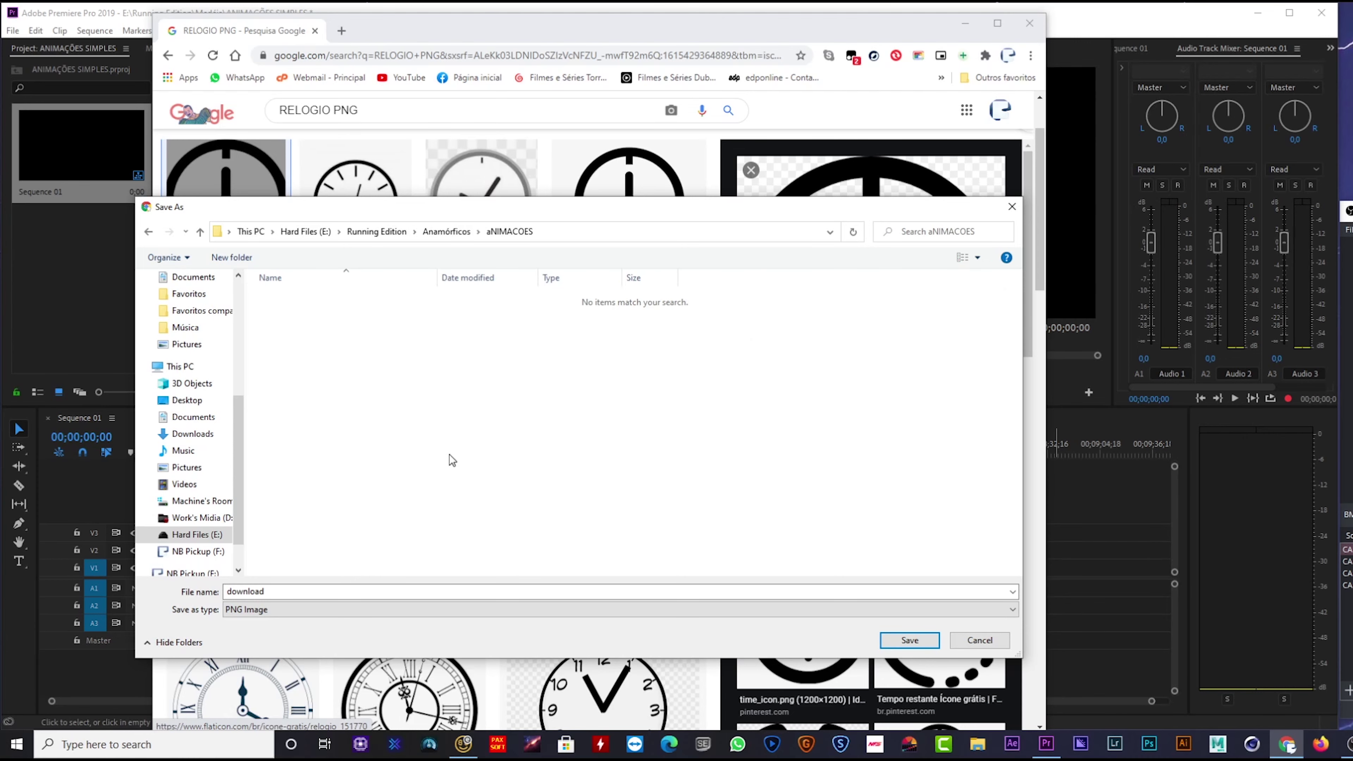
drag(369, 212, 422, 210)
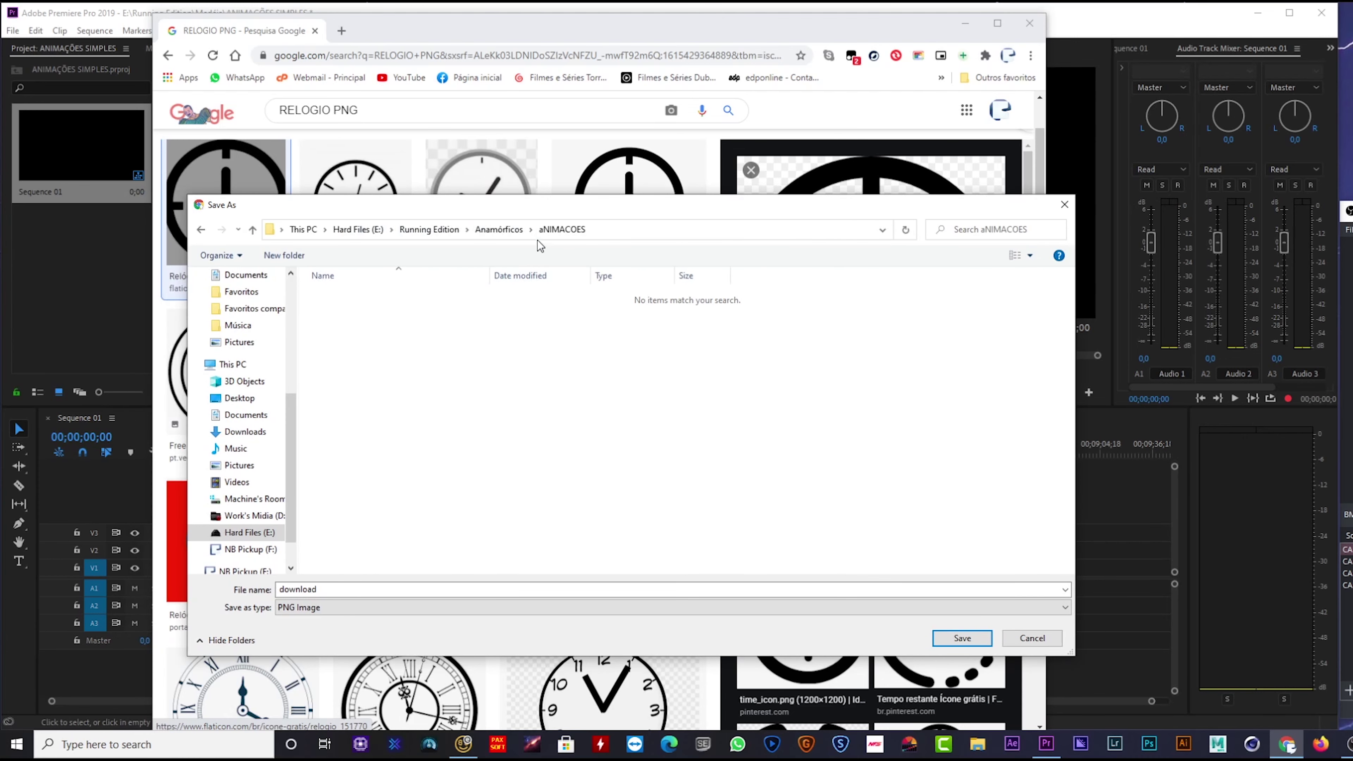
click(957, 638)
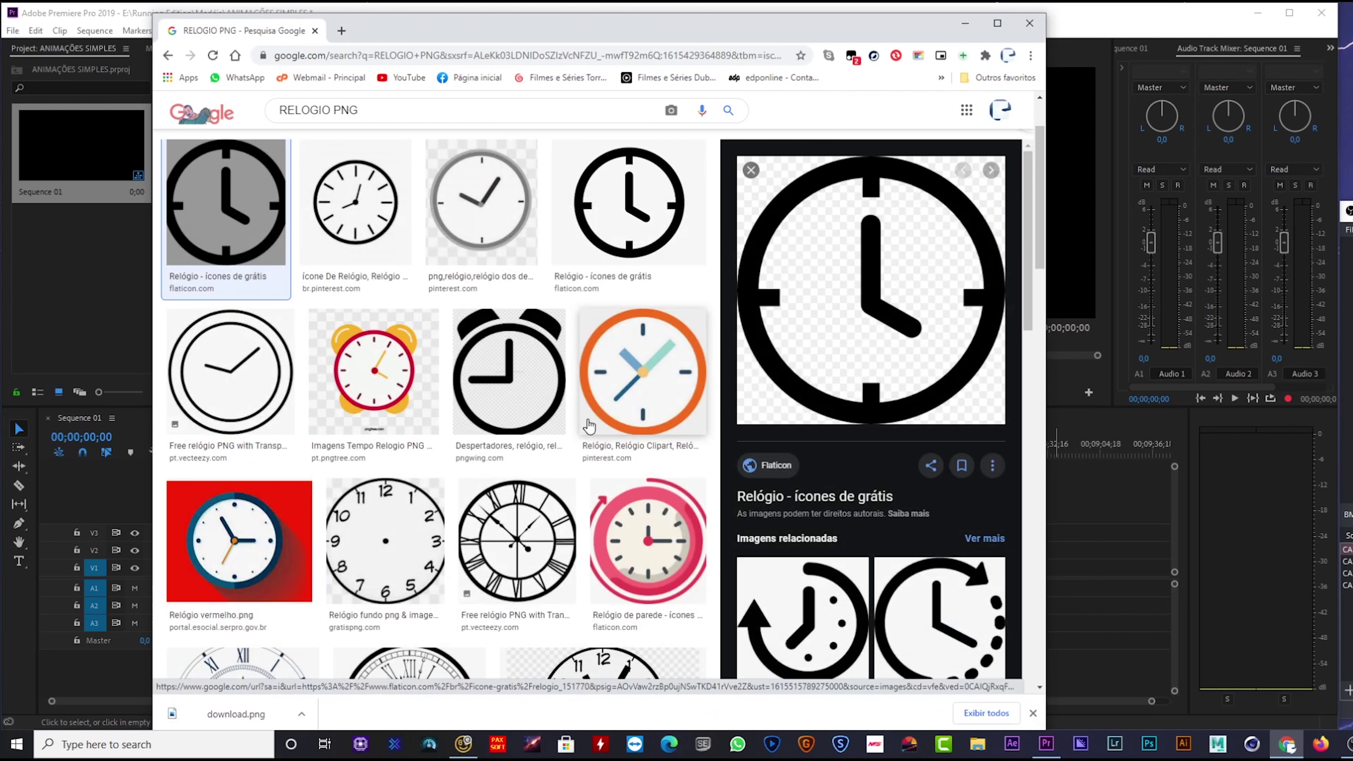
Step: Search Google Images for "GRAFICO DE PORCENTAGEMK PNG"
click(380, 108)
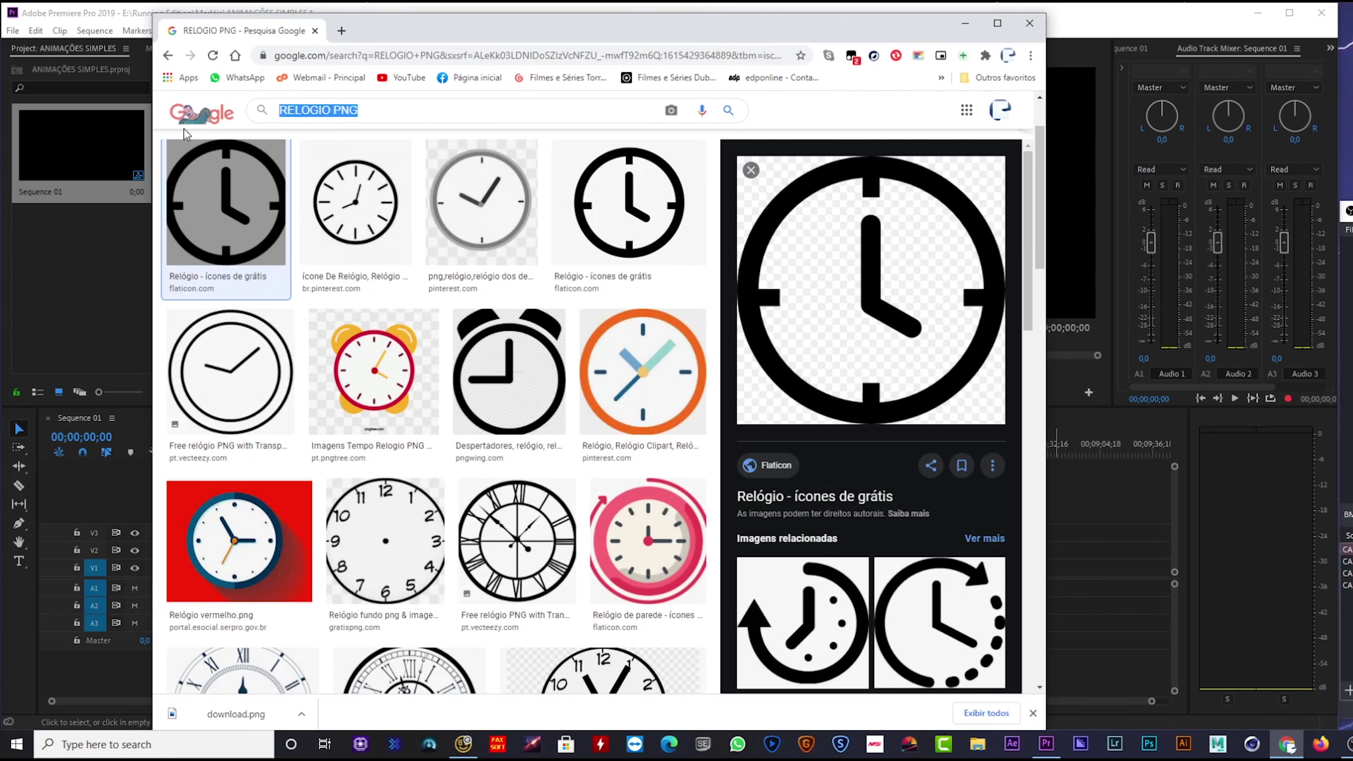
text(GR)
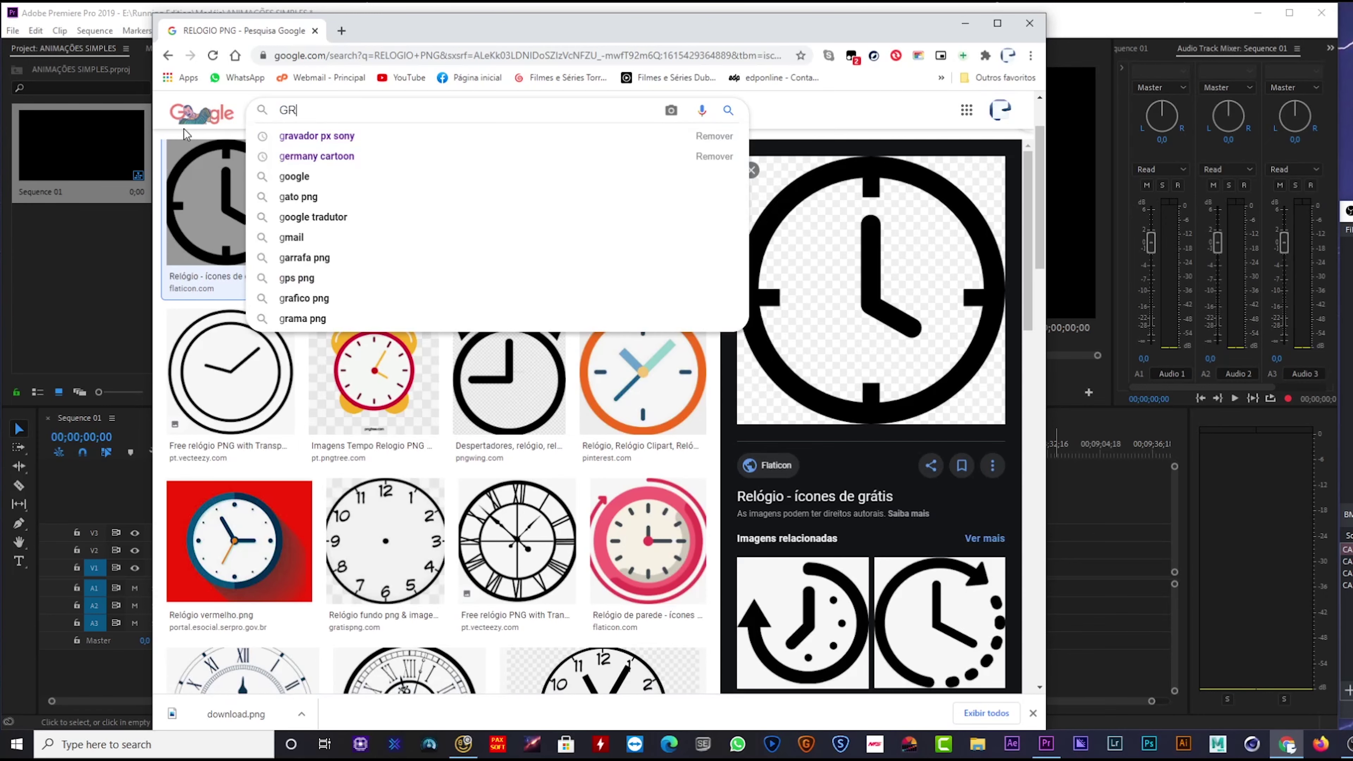
text(AF)
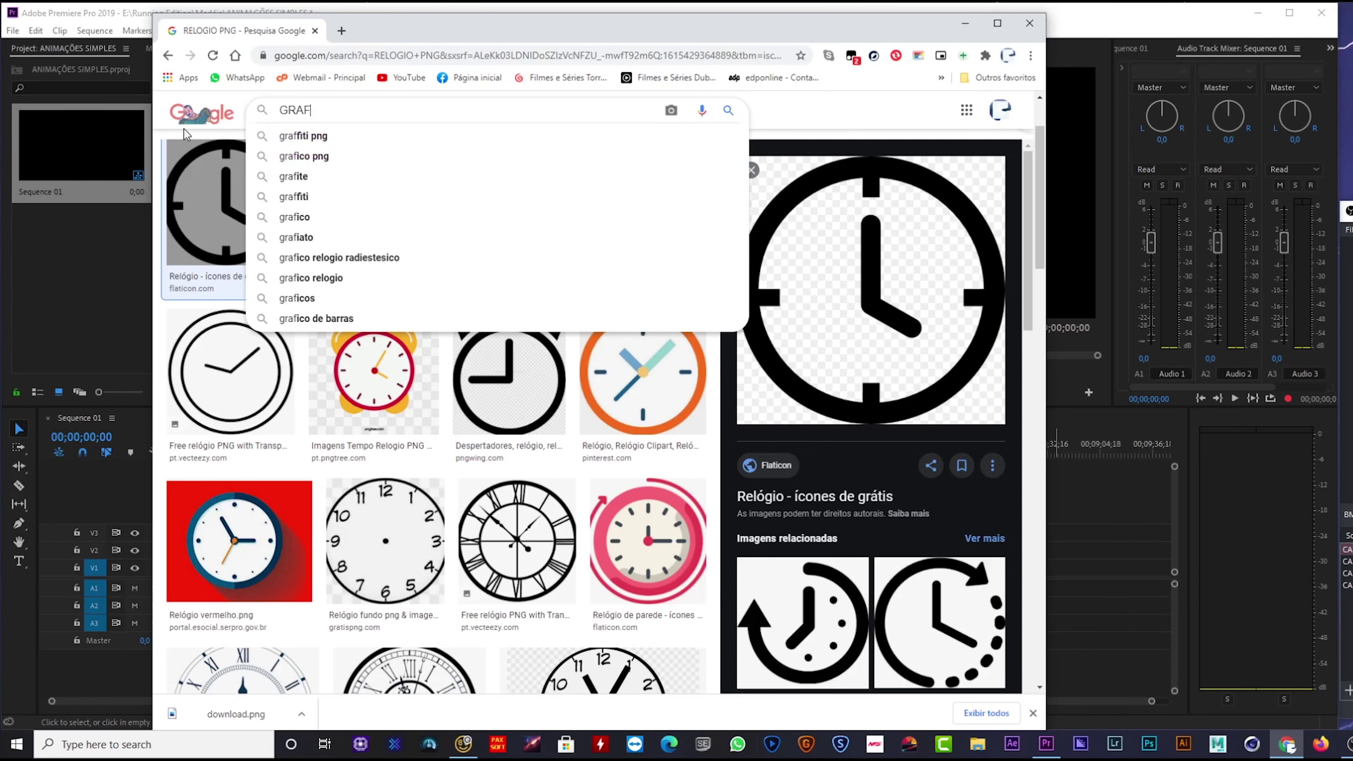
text(ICO)
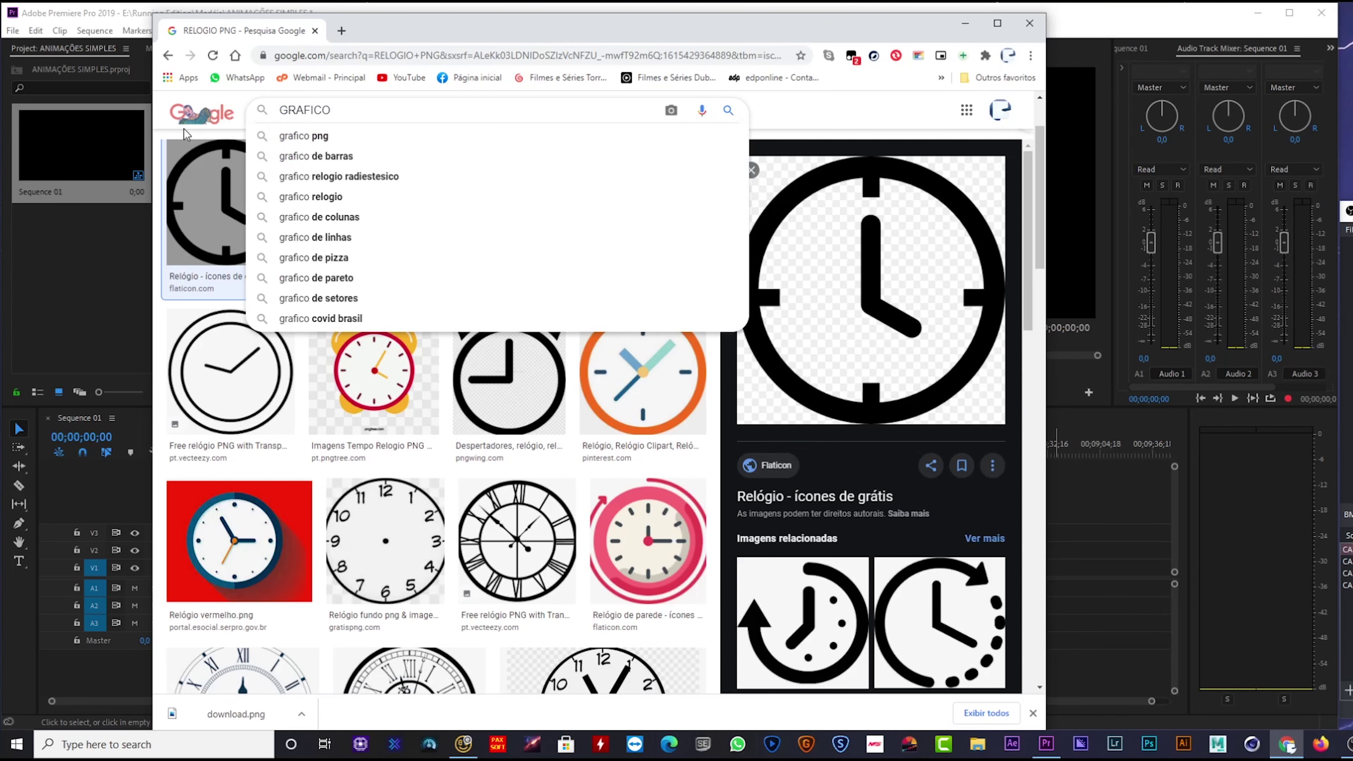
text( DE POR)
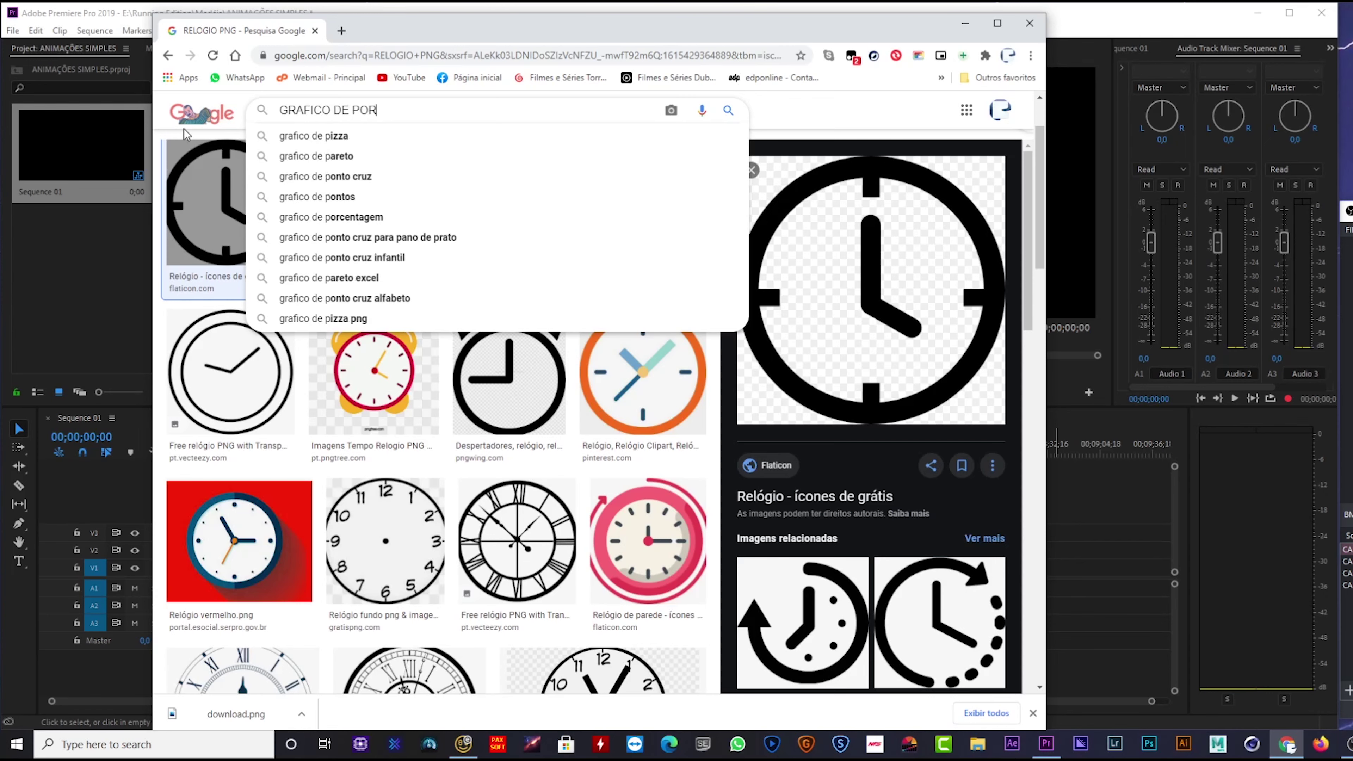
text(CENTAGE)
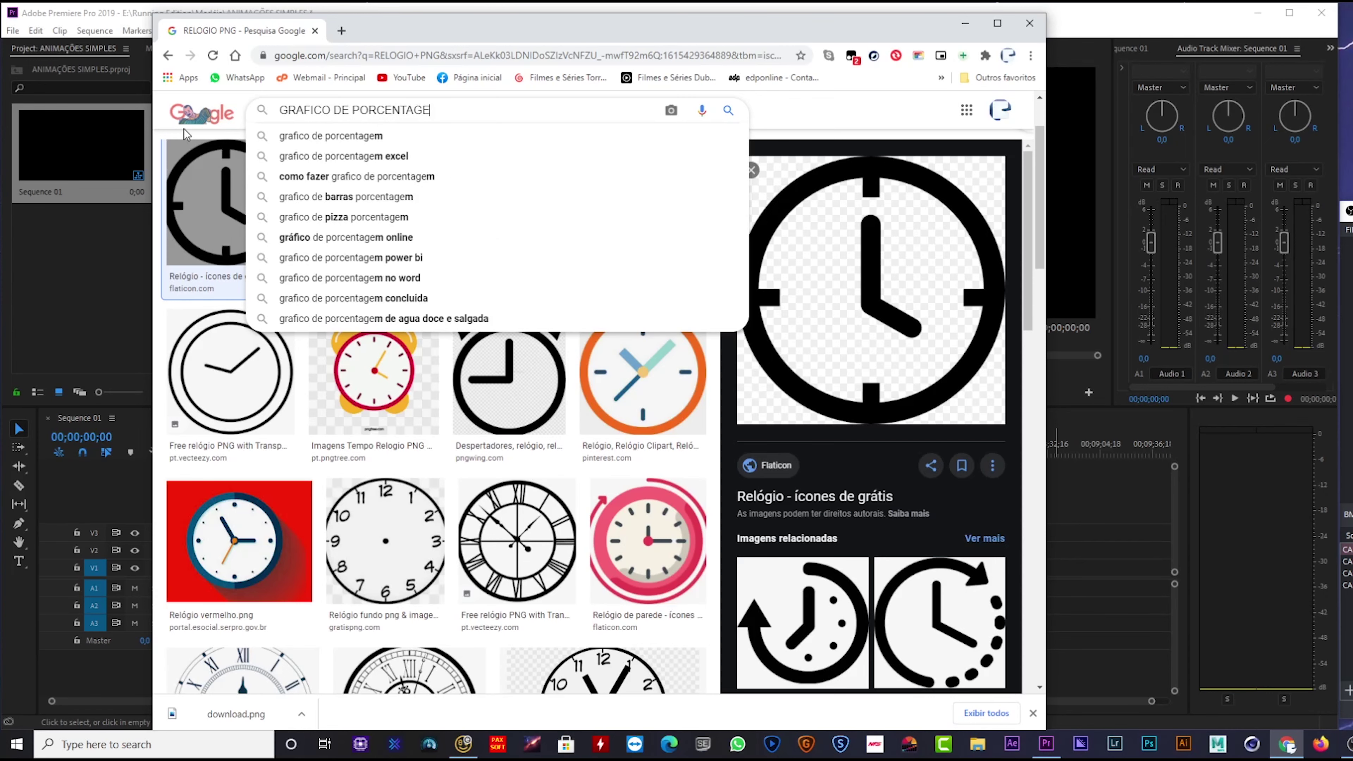
text(MK PNG)
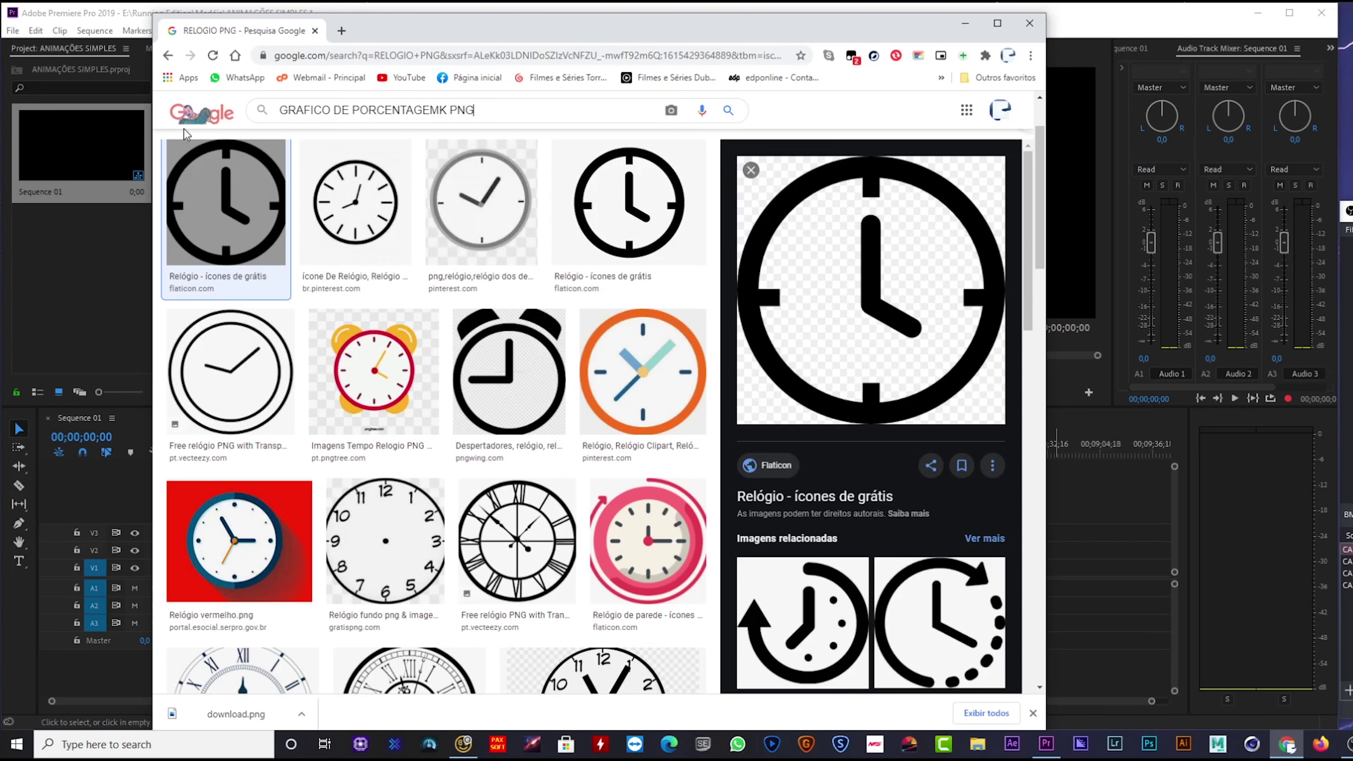
key(Return)
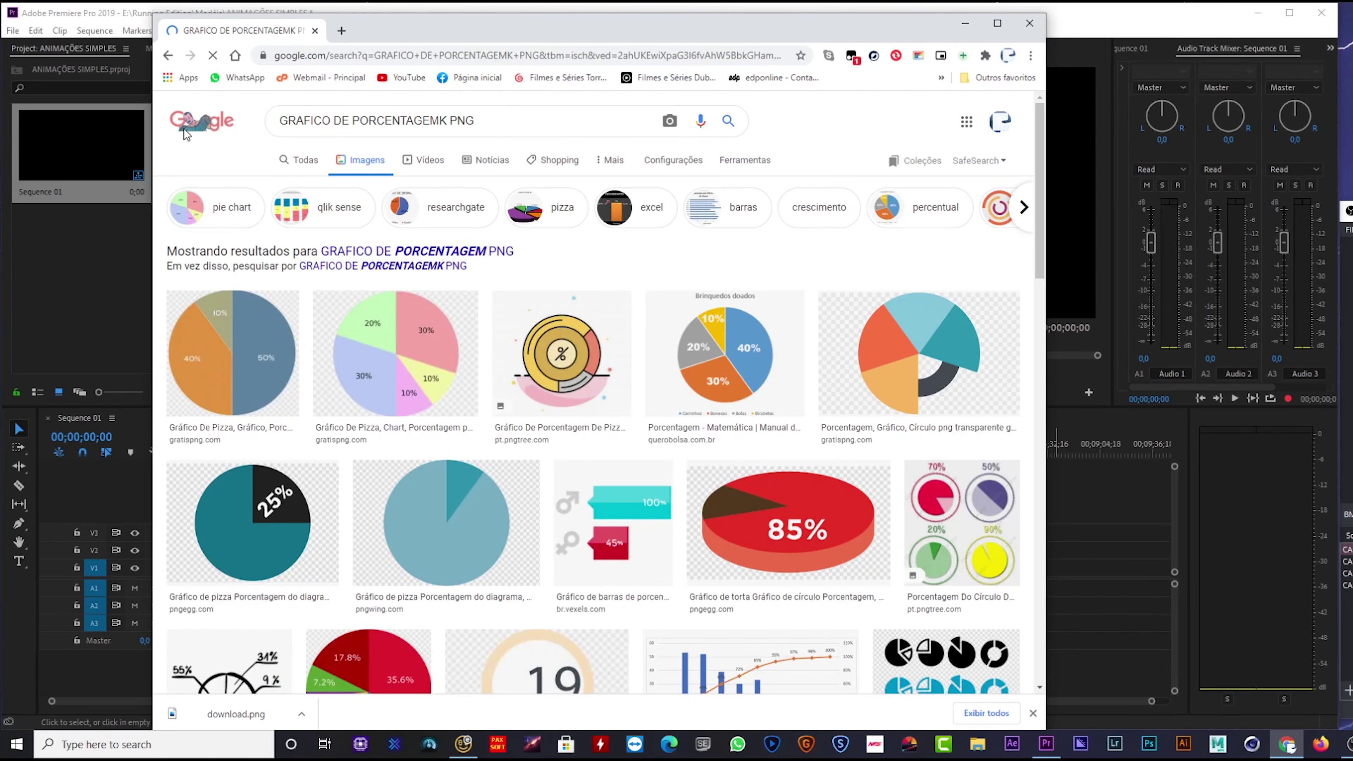
Step: Refine the image search to "GRAFICO BARRA DE PORCENTAGEMK PNG" and look through the chart results
click(336, 122)
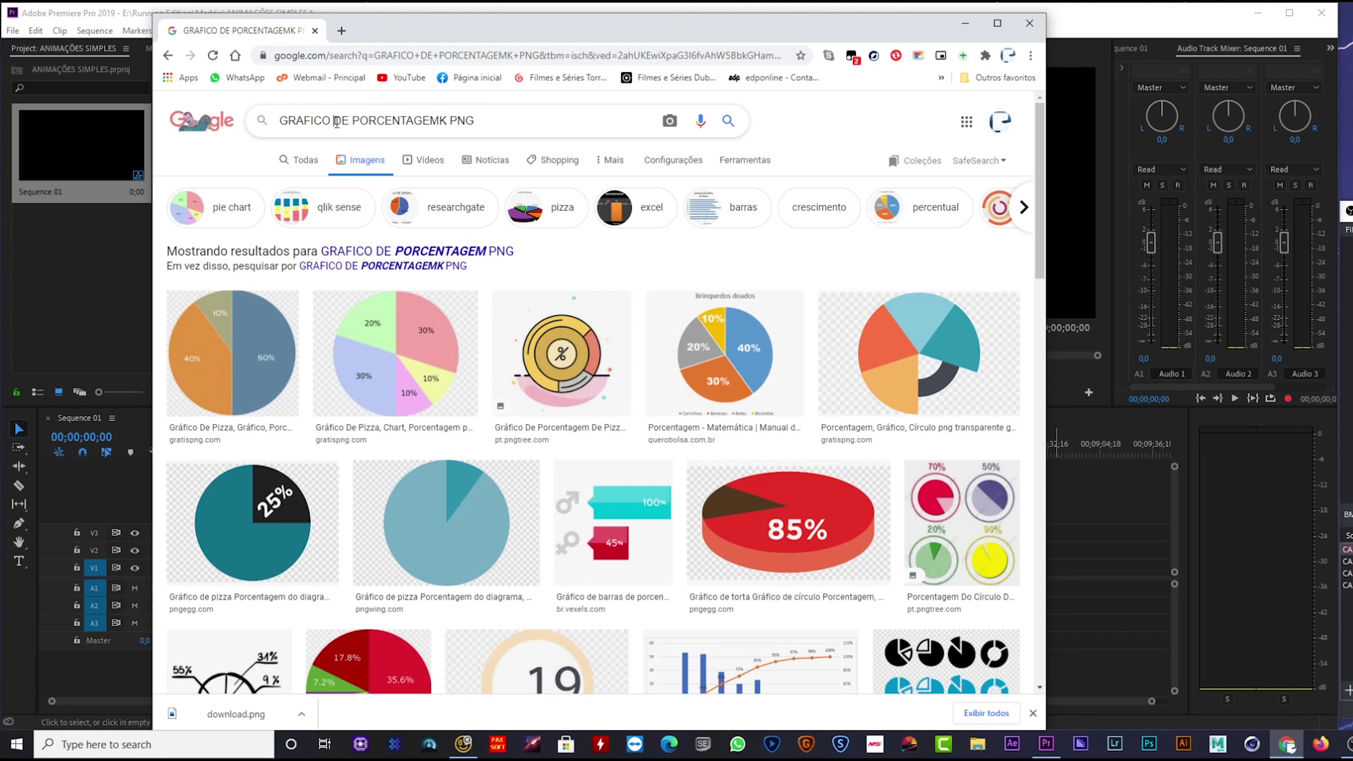
text(BARRA)
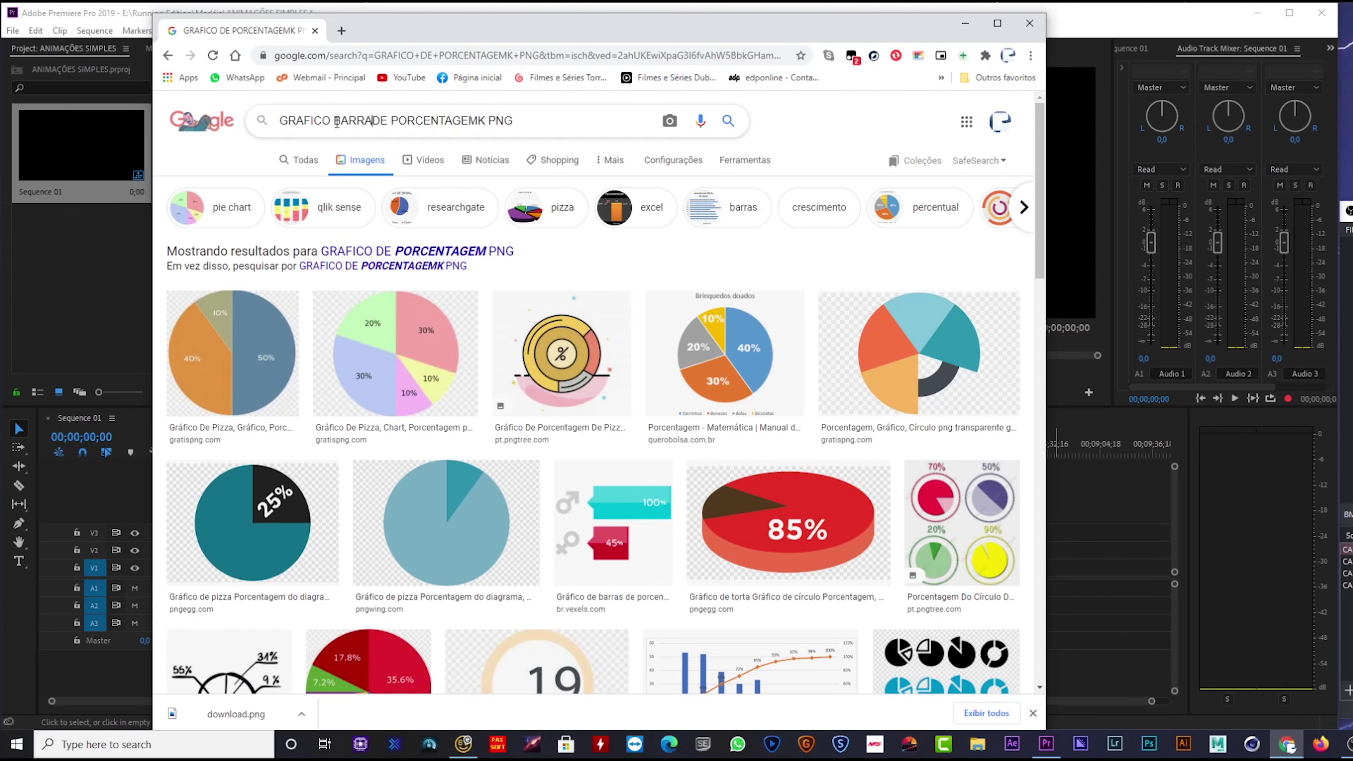
key(Return)
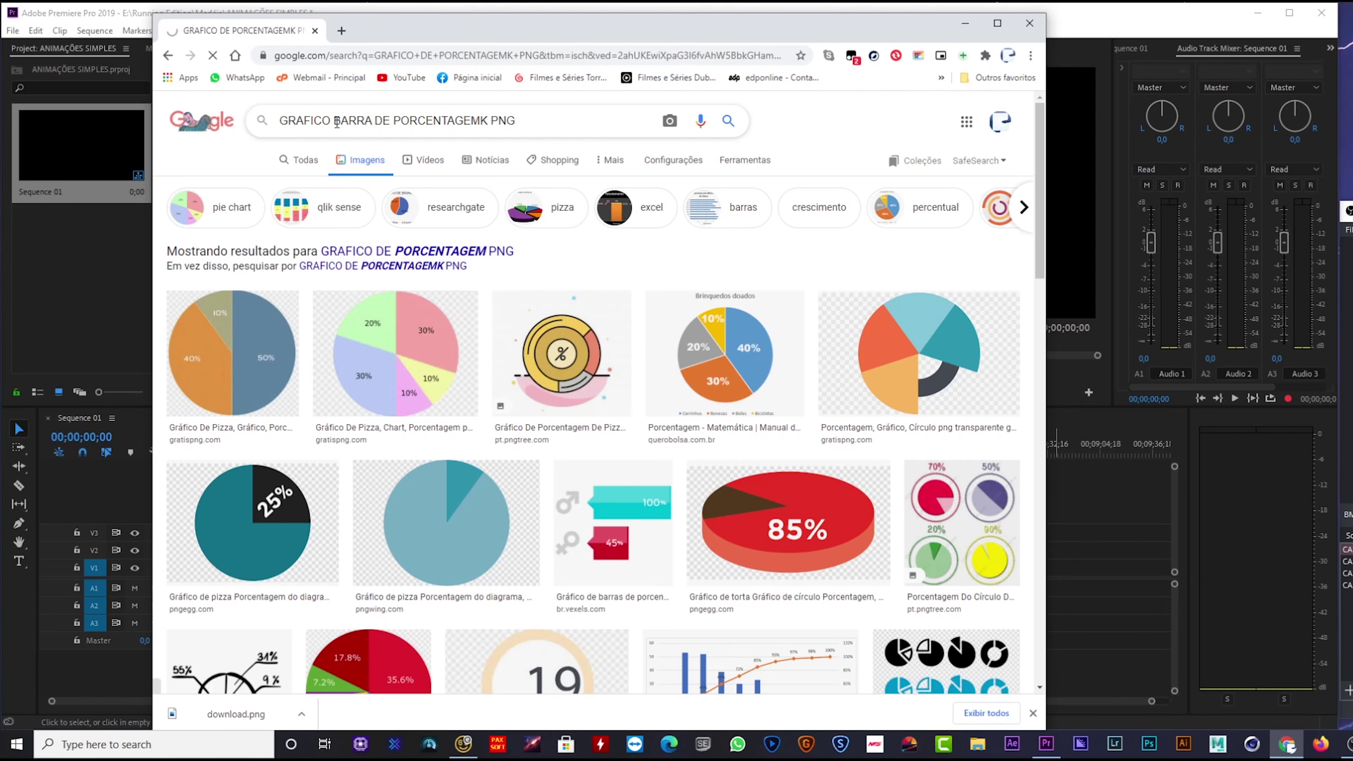
scroll(632, 435, down, 3)
scroll(631, 435, down, 5)
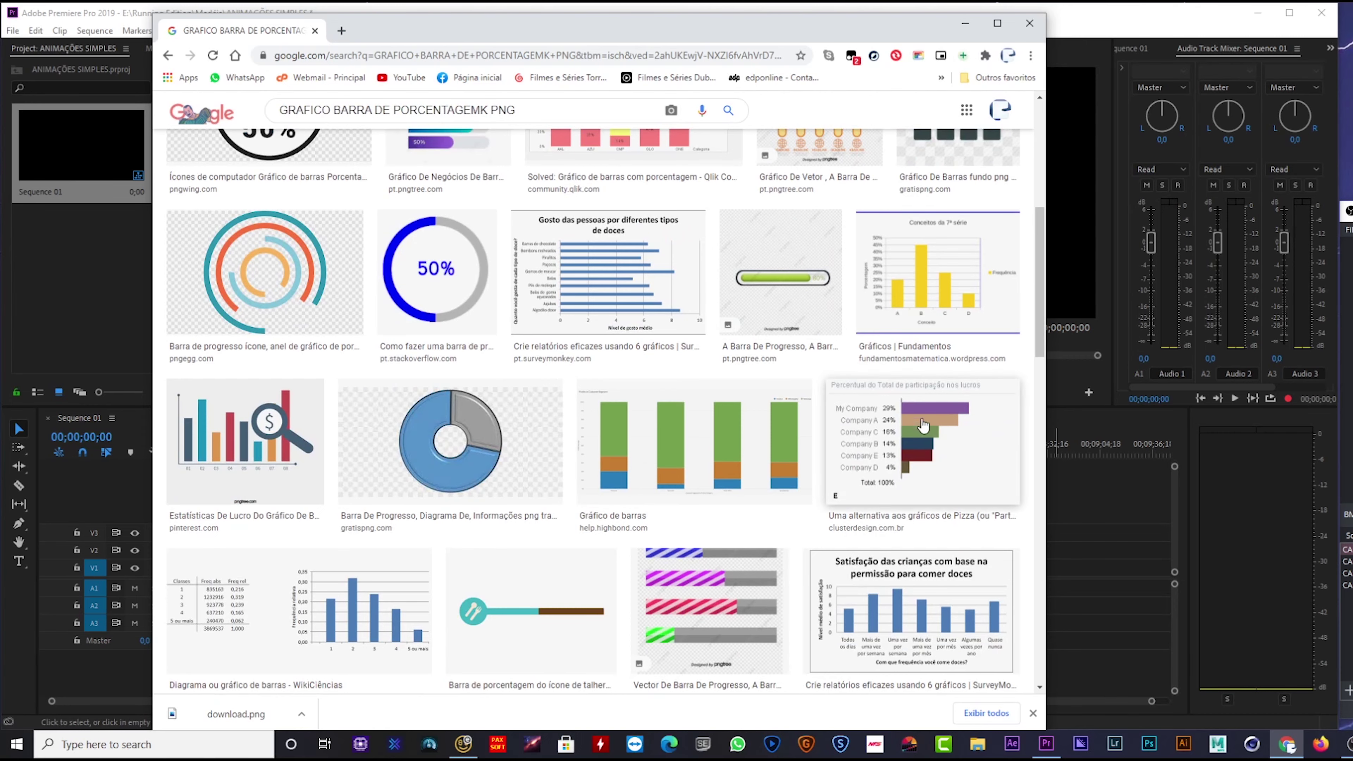
Step: Open the company profit-share bar chart from clusterdesign.com.br and save its image as a PNG
click(922, 429)
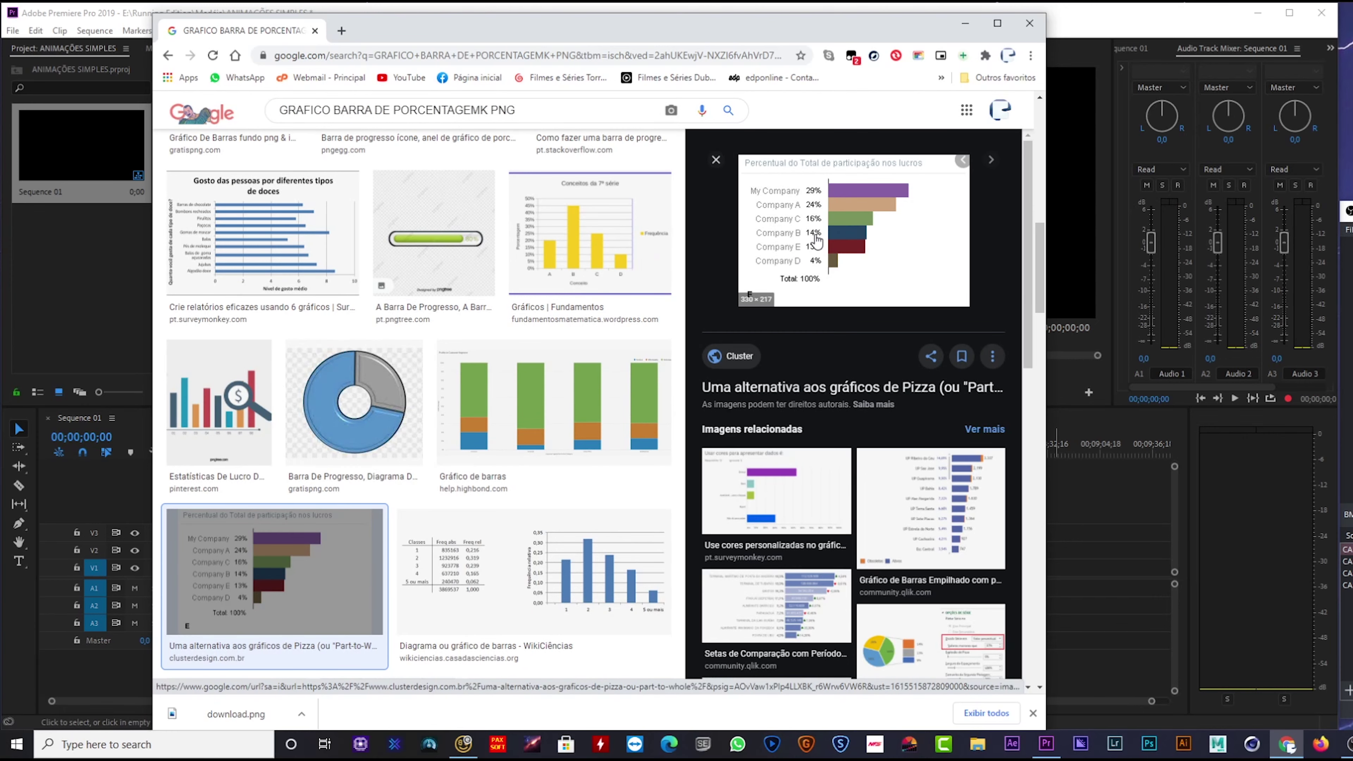
right_click(819, 237)
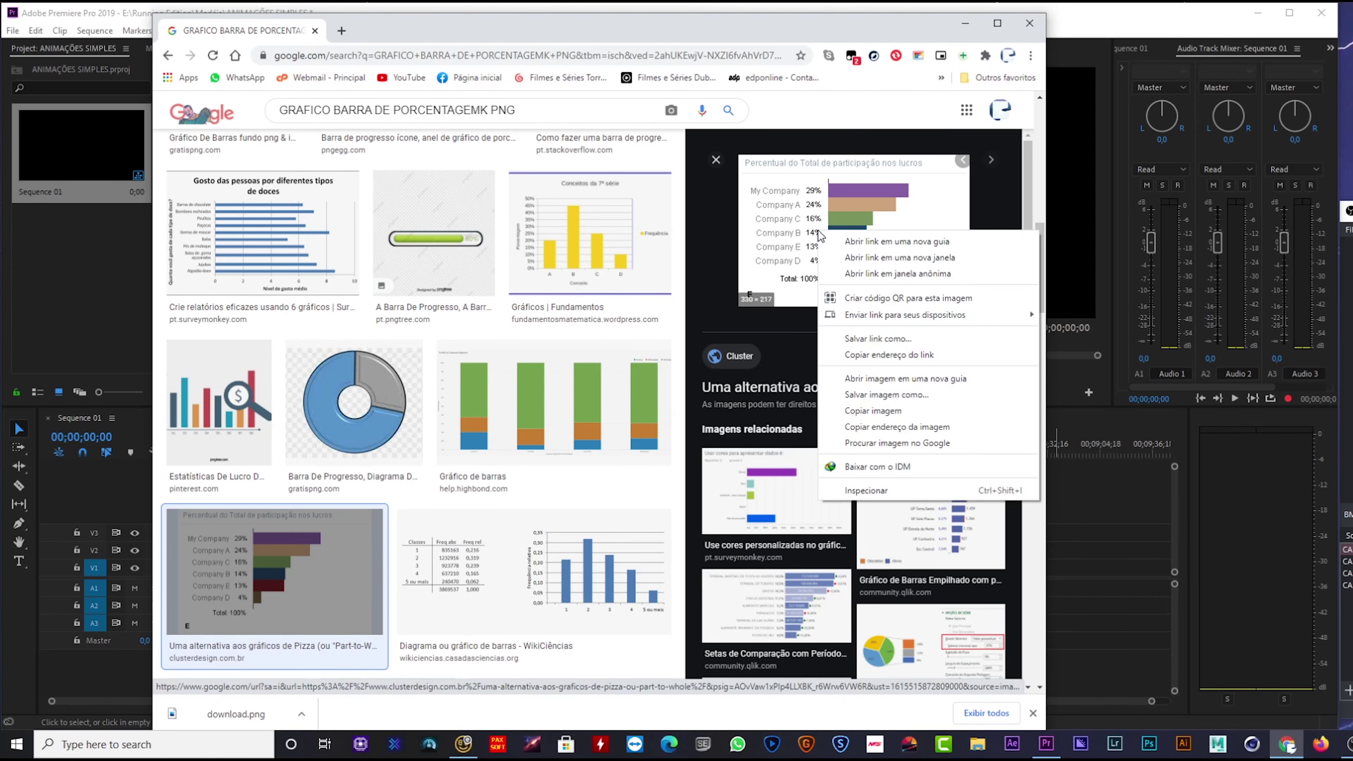
click(899, 398)
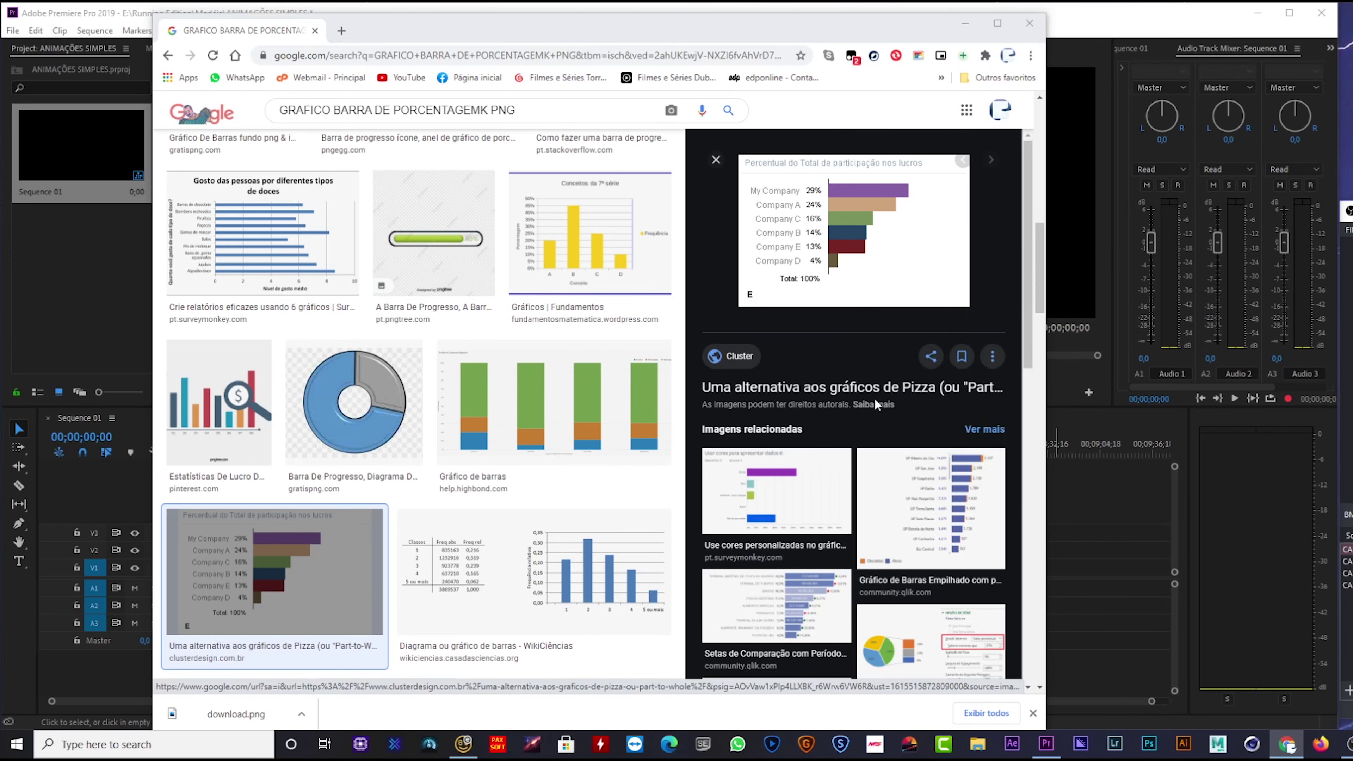
click(961, 638)
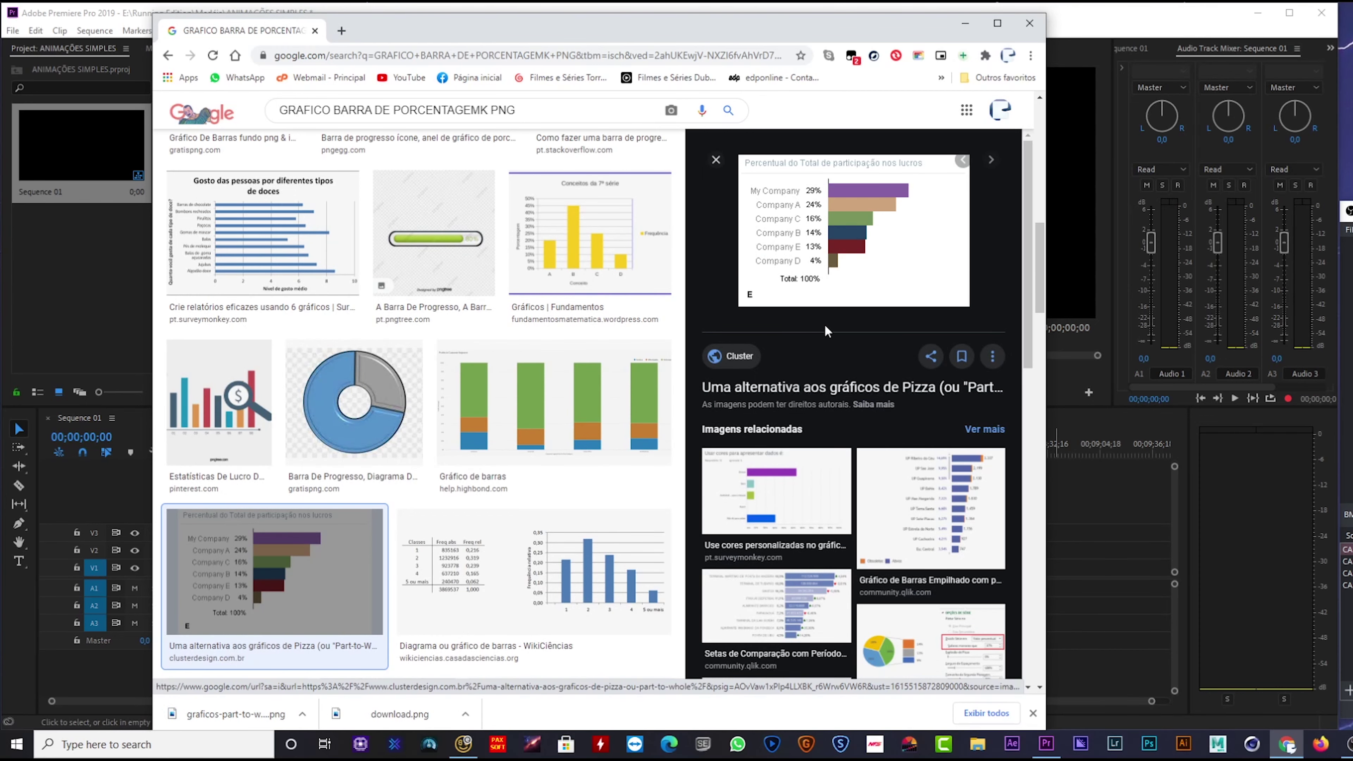
Step: Reposition the browser window and search Google Images for "CARRO CARTOON PNG"
drag(851, 23, 879, 23)
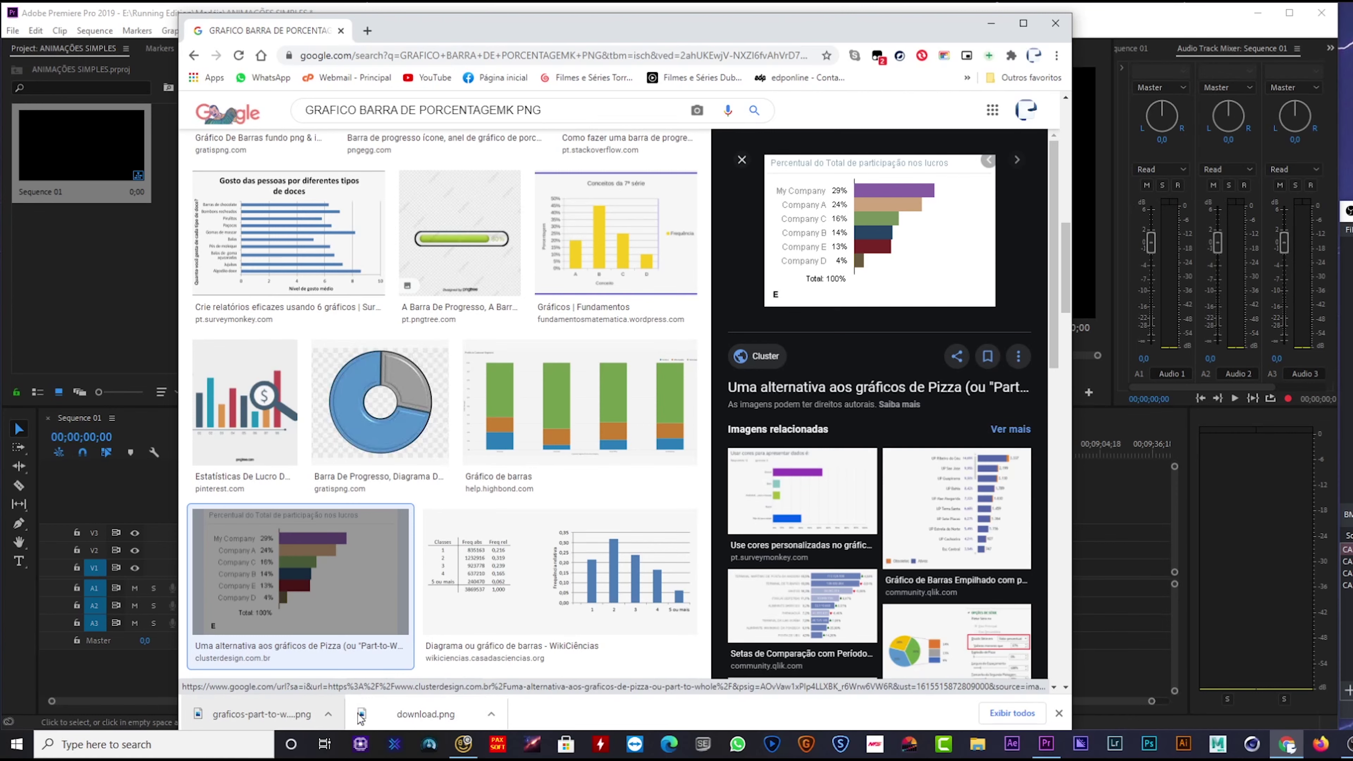
drag(401, 719, 5, 143)
text(CARRO)
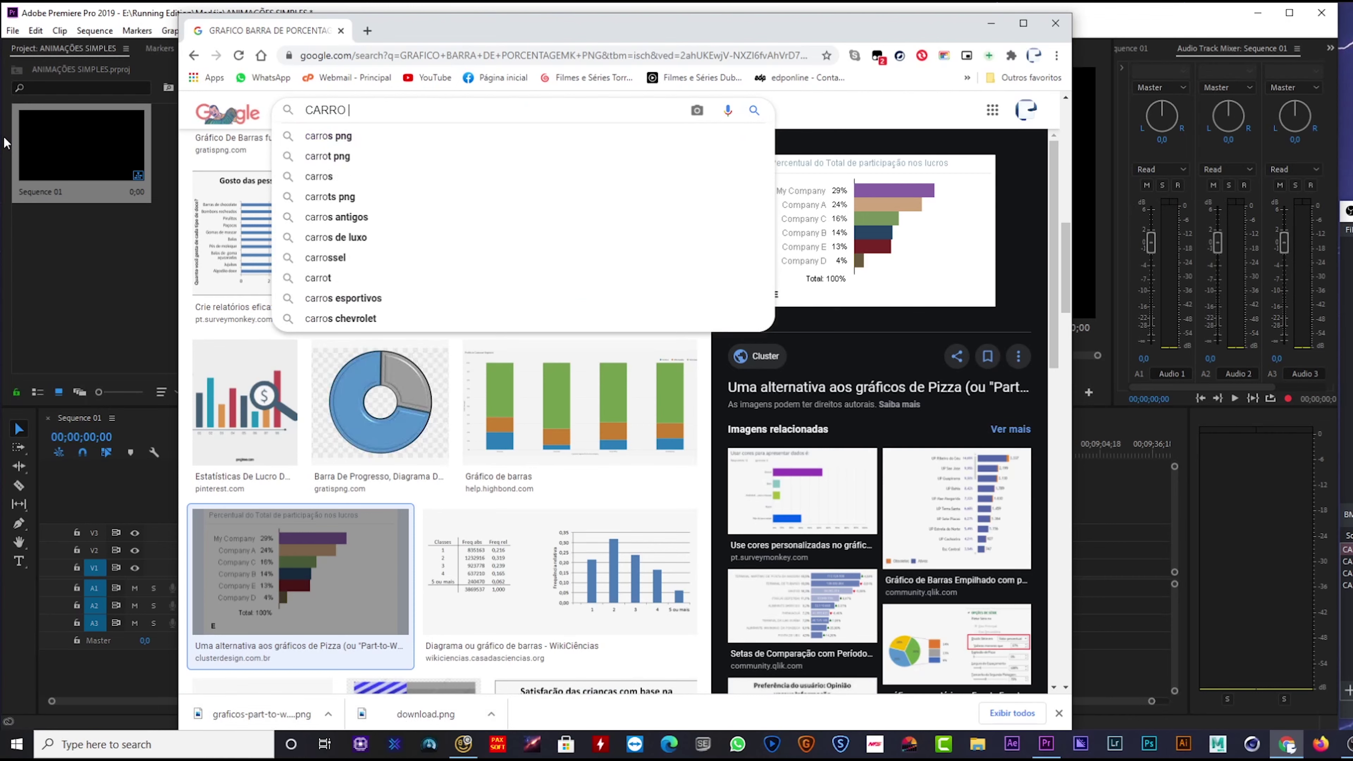
key(Escape)
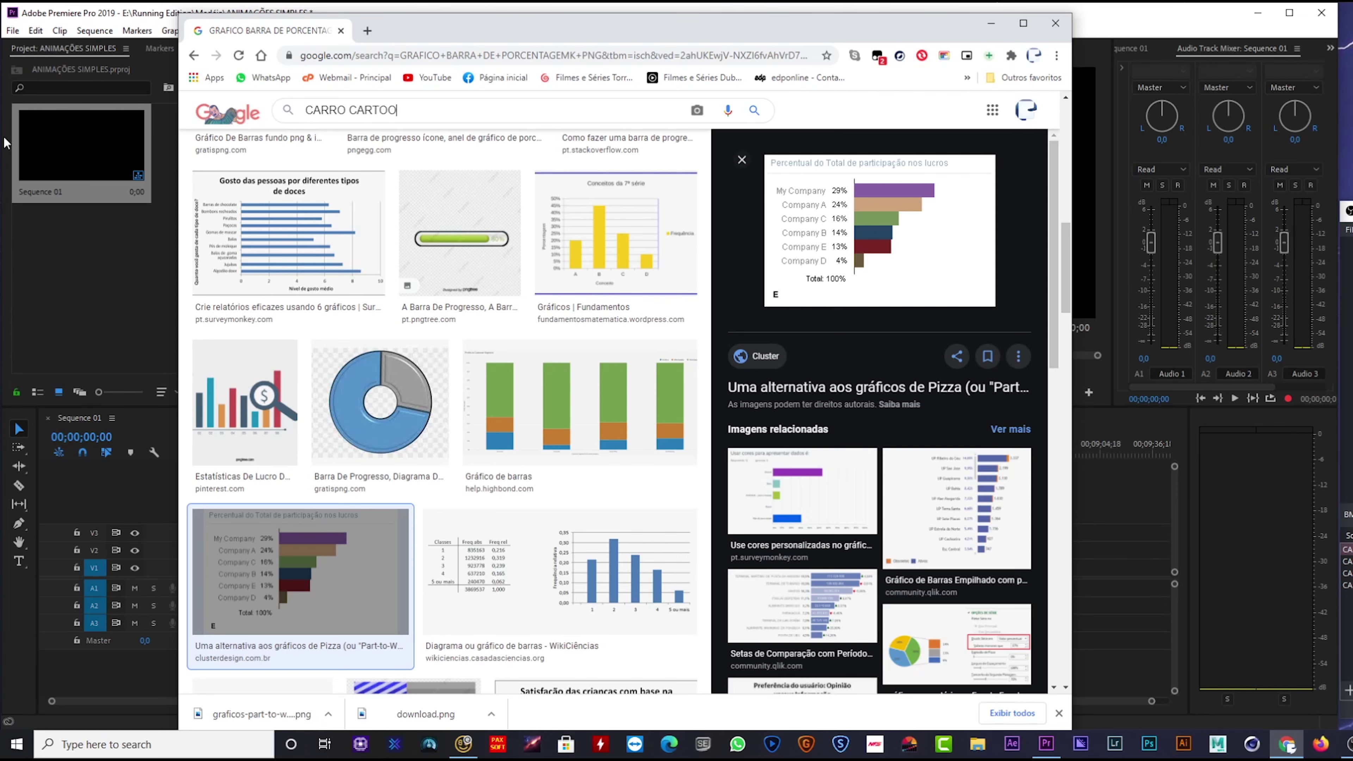
text(PNG)
key(Return)
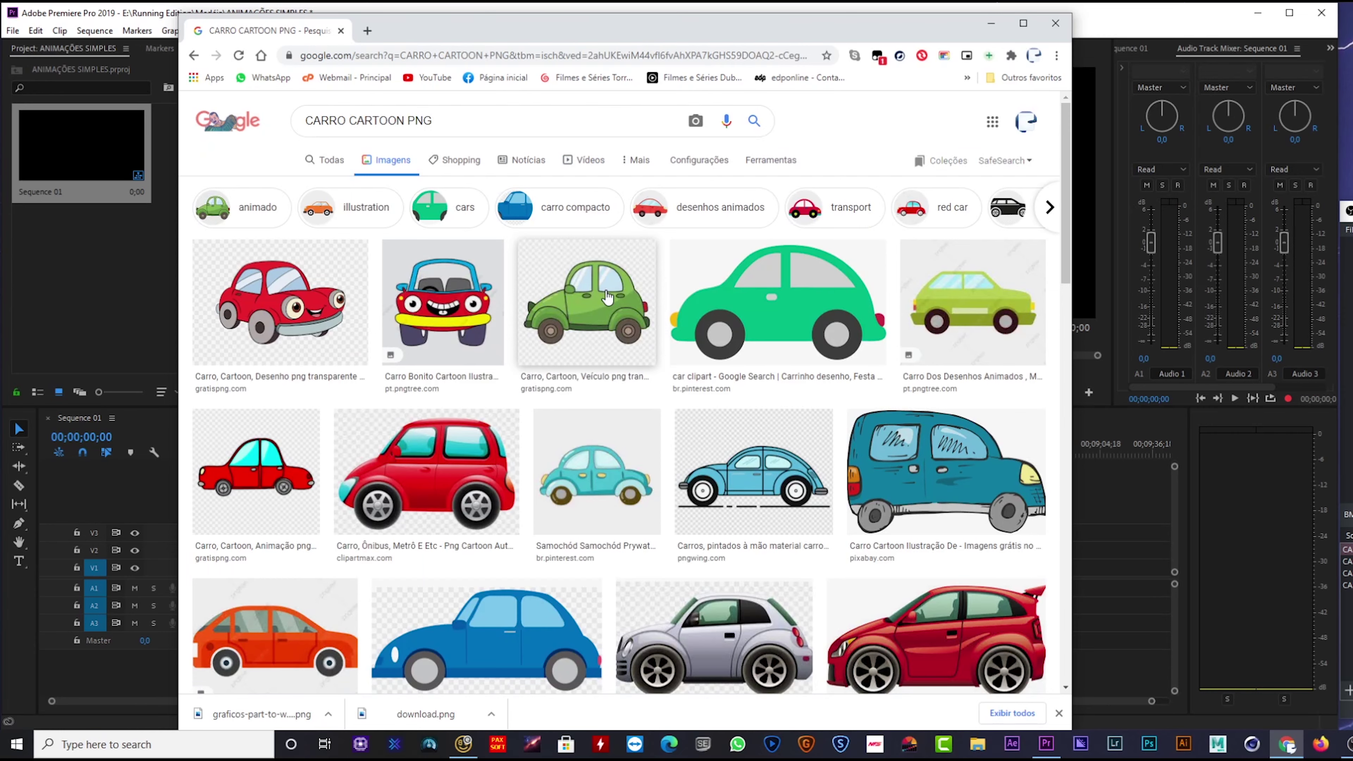
Step: Open the red cartoon car result from clipartmax.com and choose the related red car image from pinclipart.com
click(457, 479)
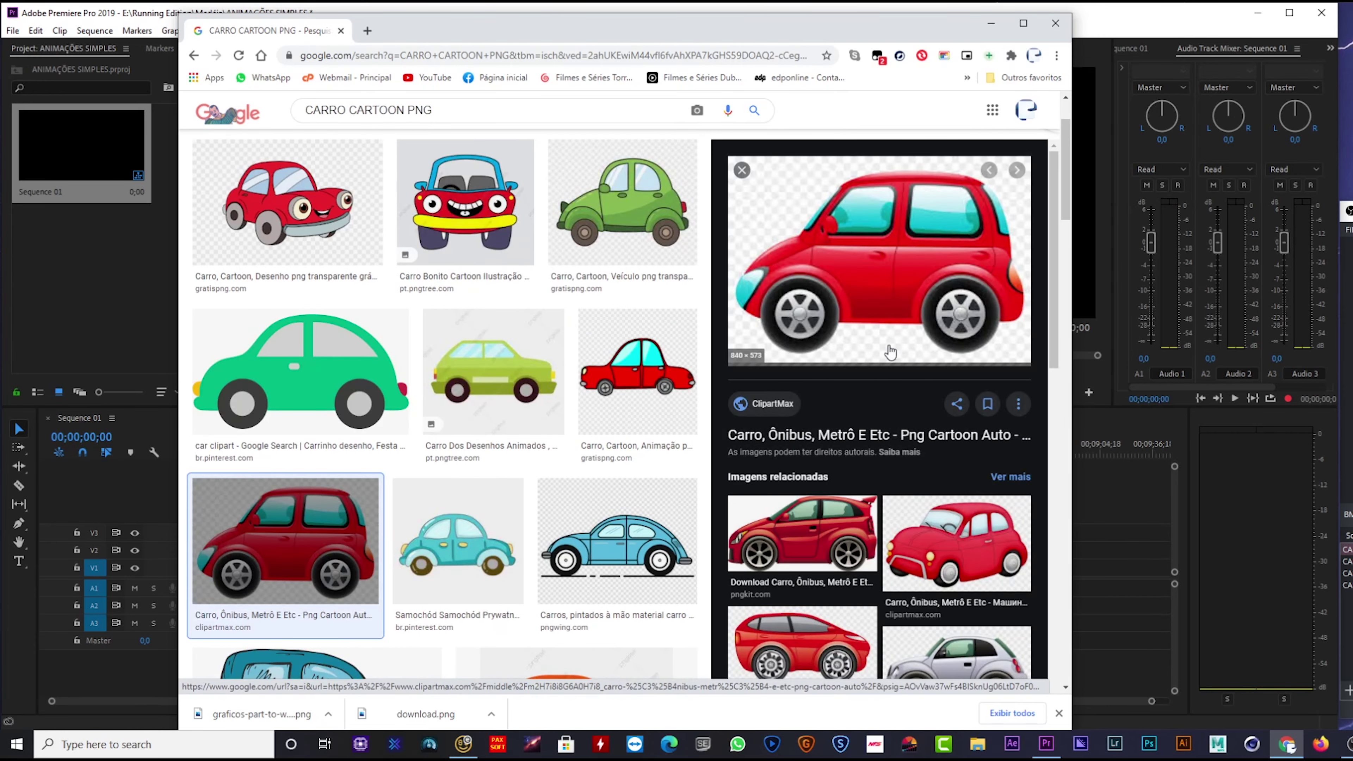
scroll(875, 387, down, 2)
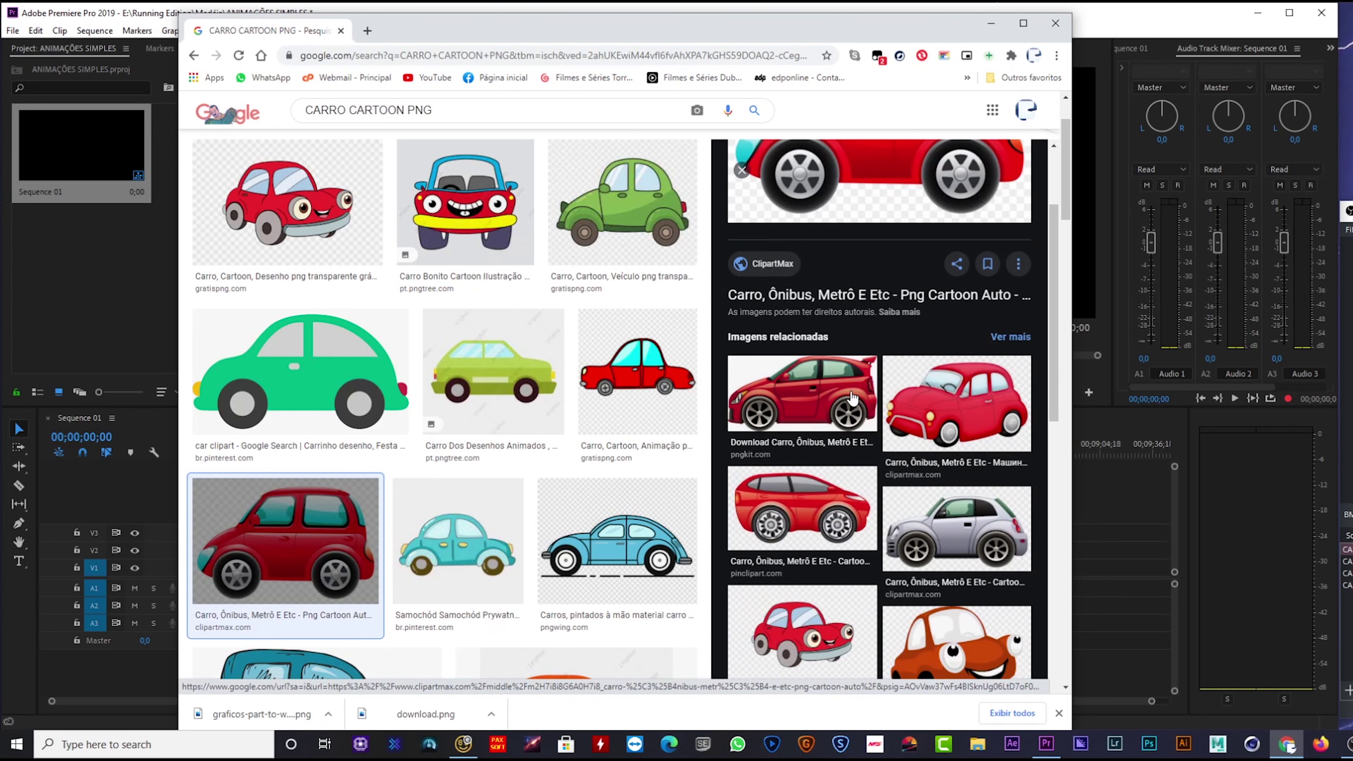
click(825, 521)
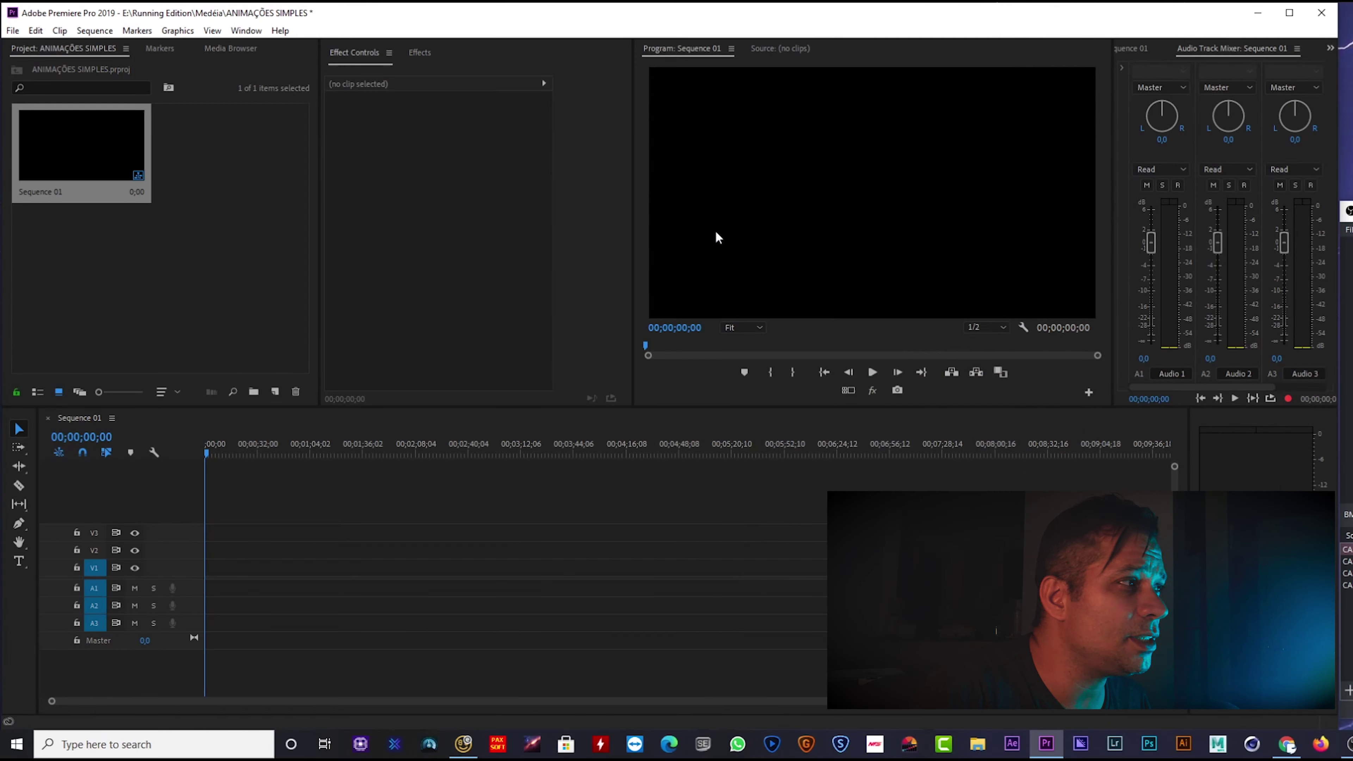
Step: In Premiere Pro, import the clock, chart and car images from Running Edition > Anamórficos > aNIMACOES on Hard Files (E:)
double_click(171, 252)
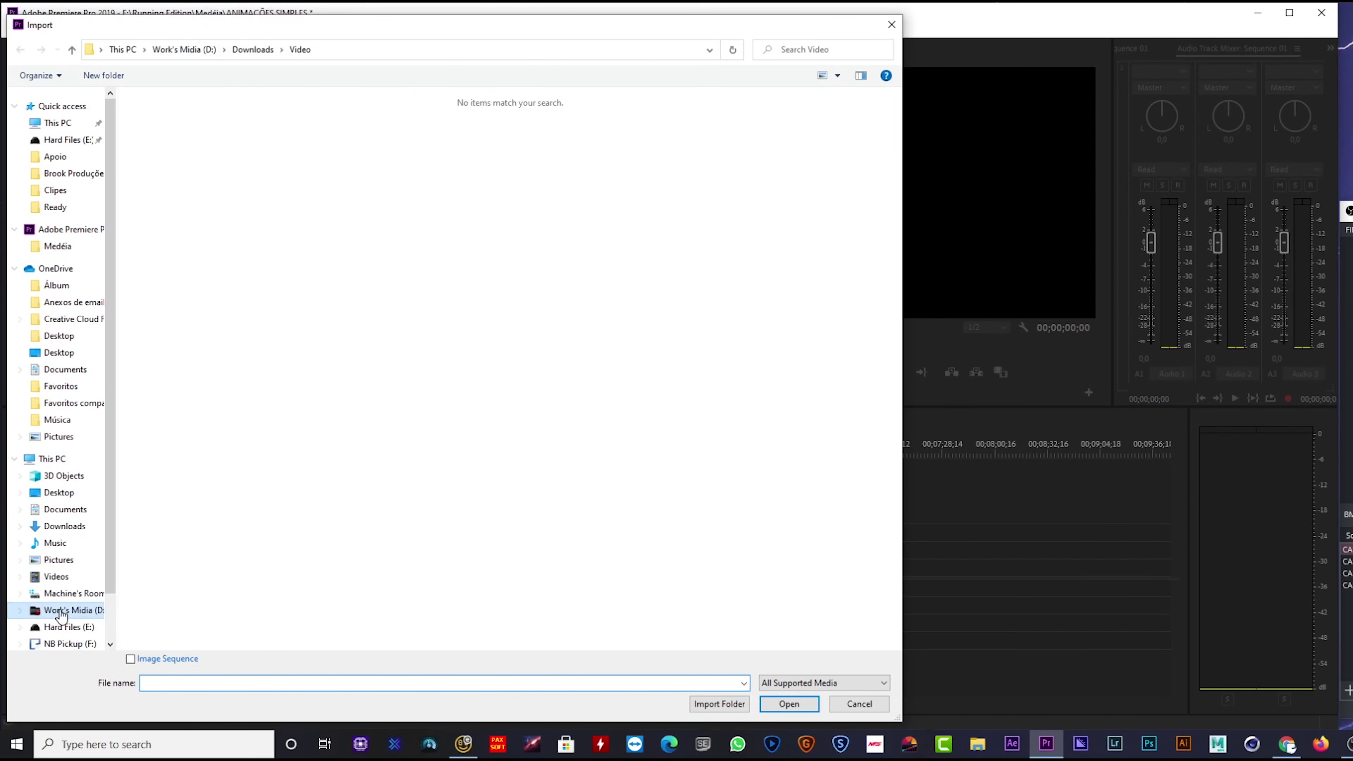
click(62, 629)
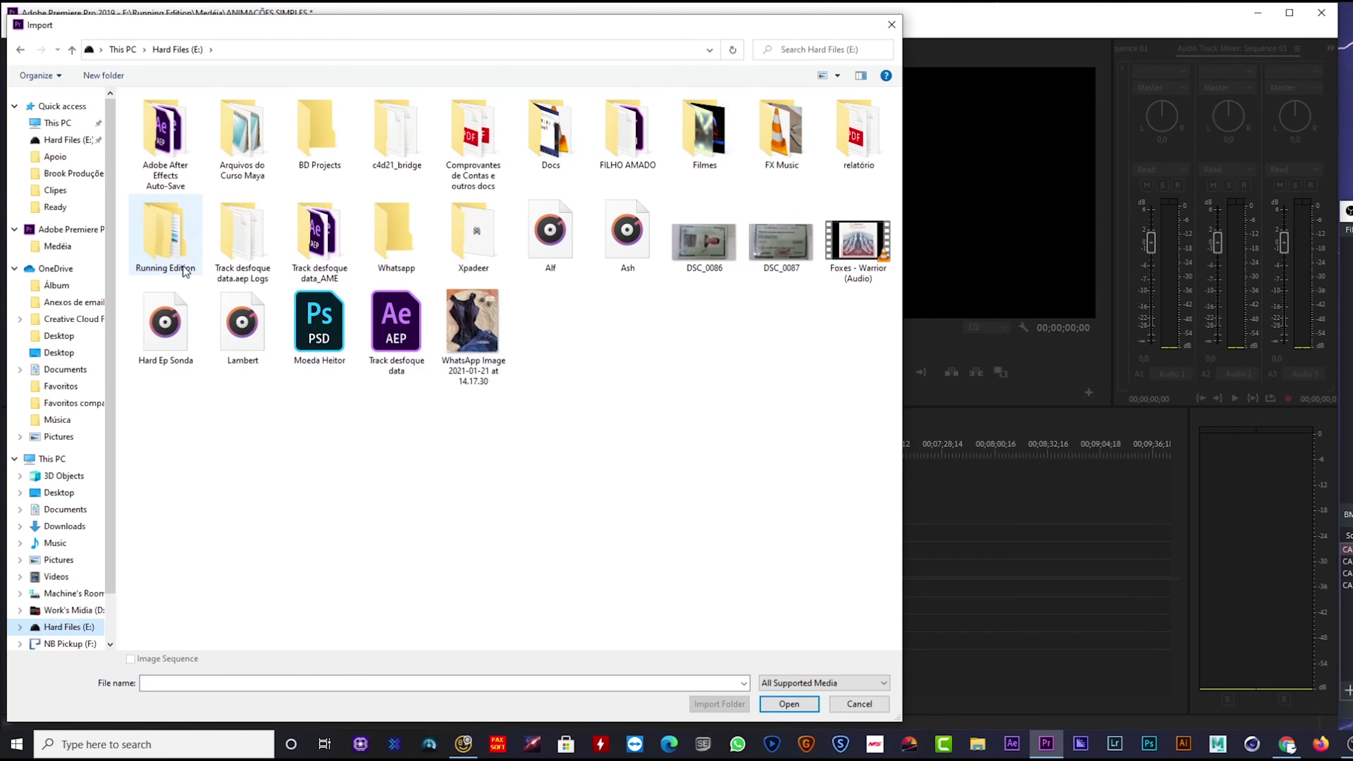
double_click(171, 252)
double_click(249, 154)
double_click(326, 148)
drag(361, 225, 206, 173)
click(788, 704)
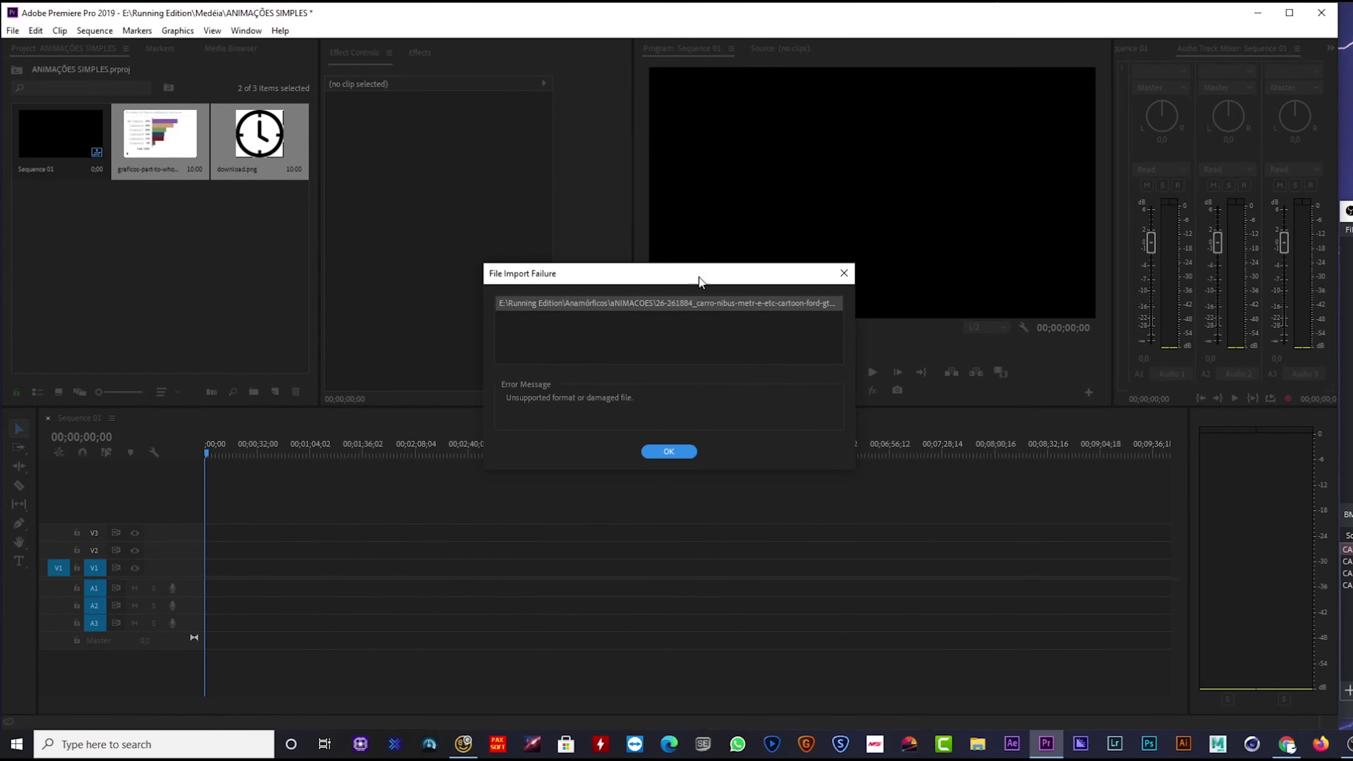
click(670, 451)
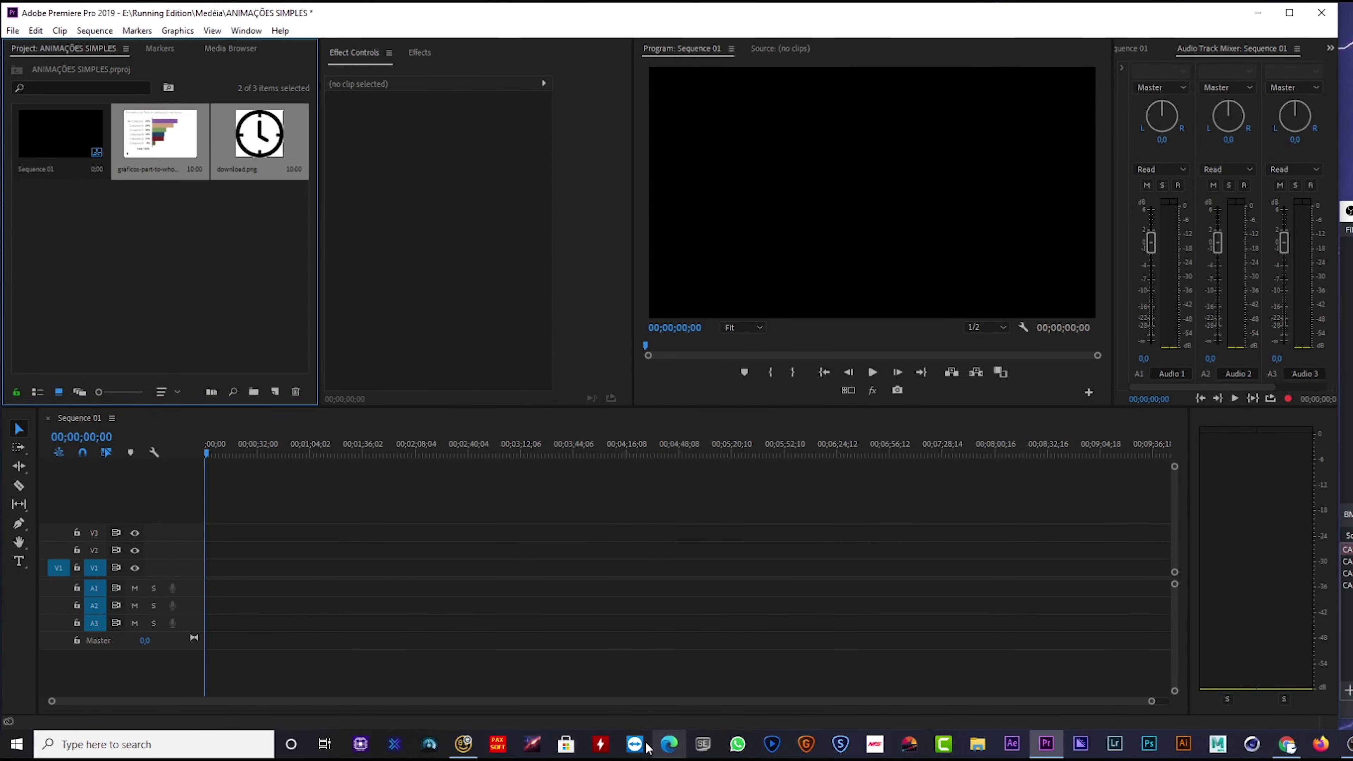
Step: Find and launch FormatFactory from the Windows search, and reposition its window
click(160, 744)
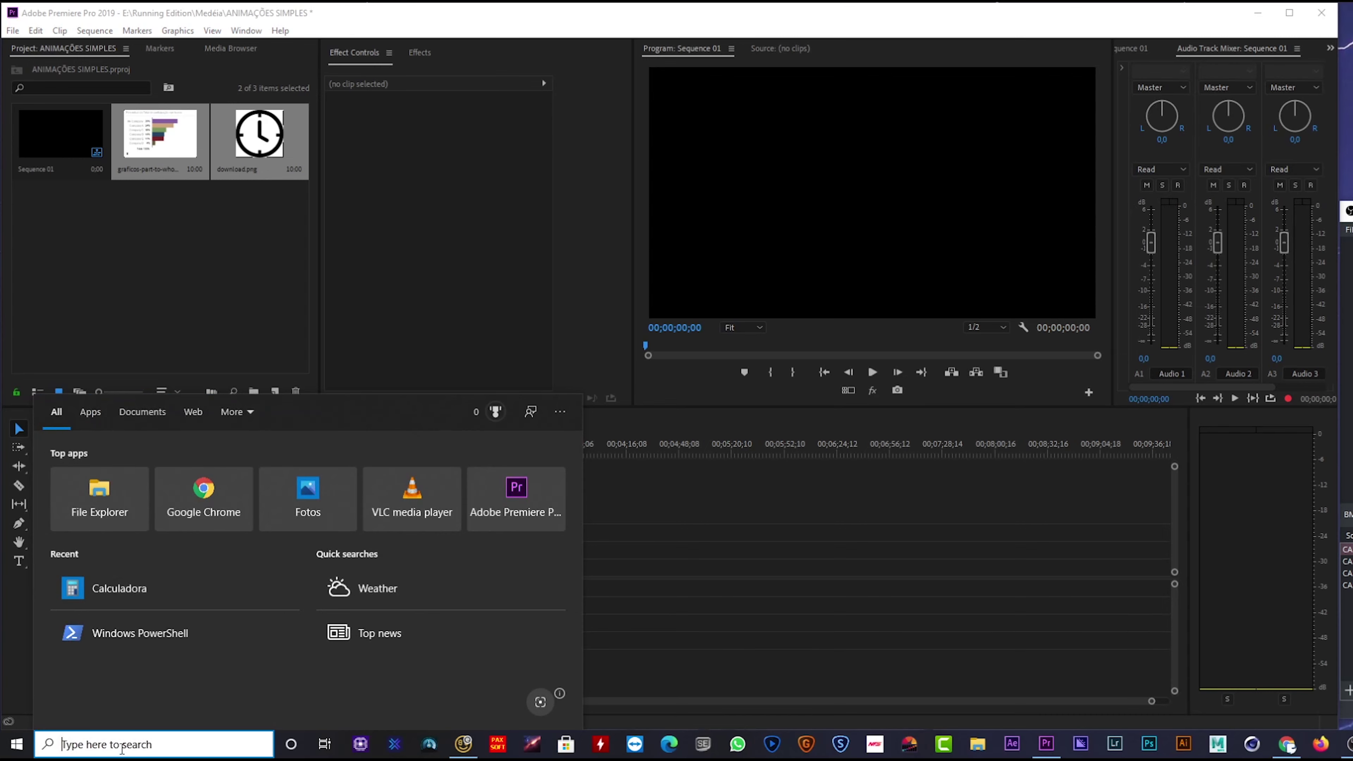
text(FORM)
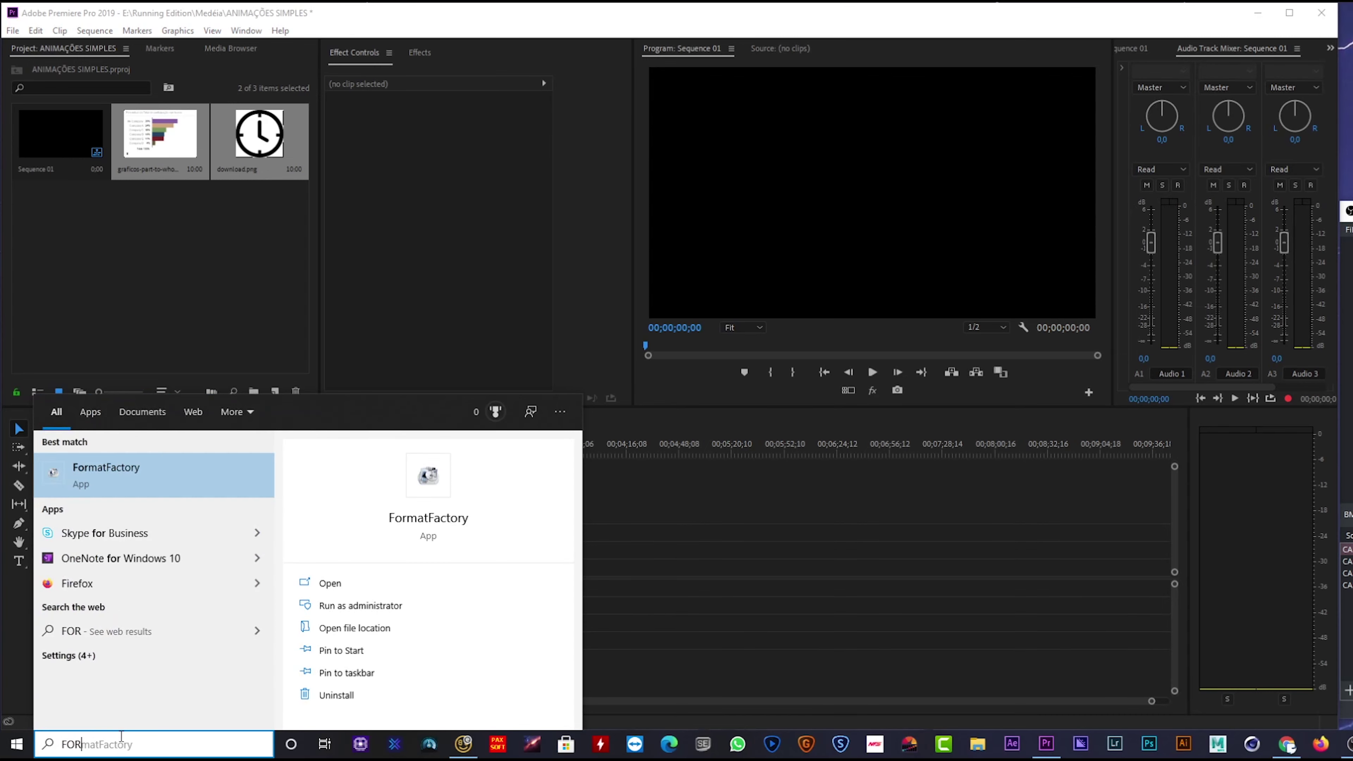
text(AT)
click(87, 474)
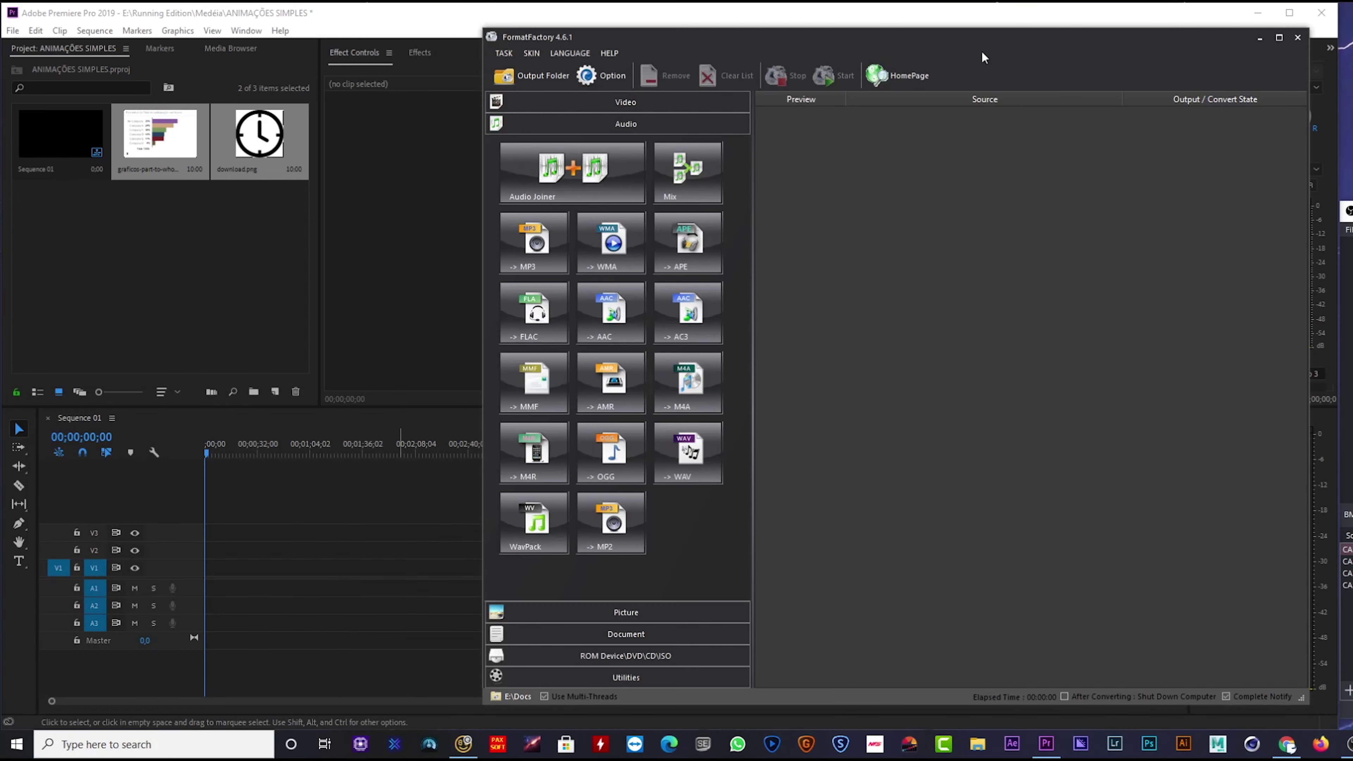
drag(982, 41, 821, 42)
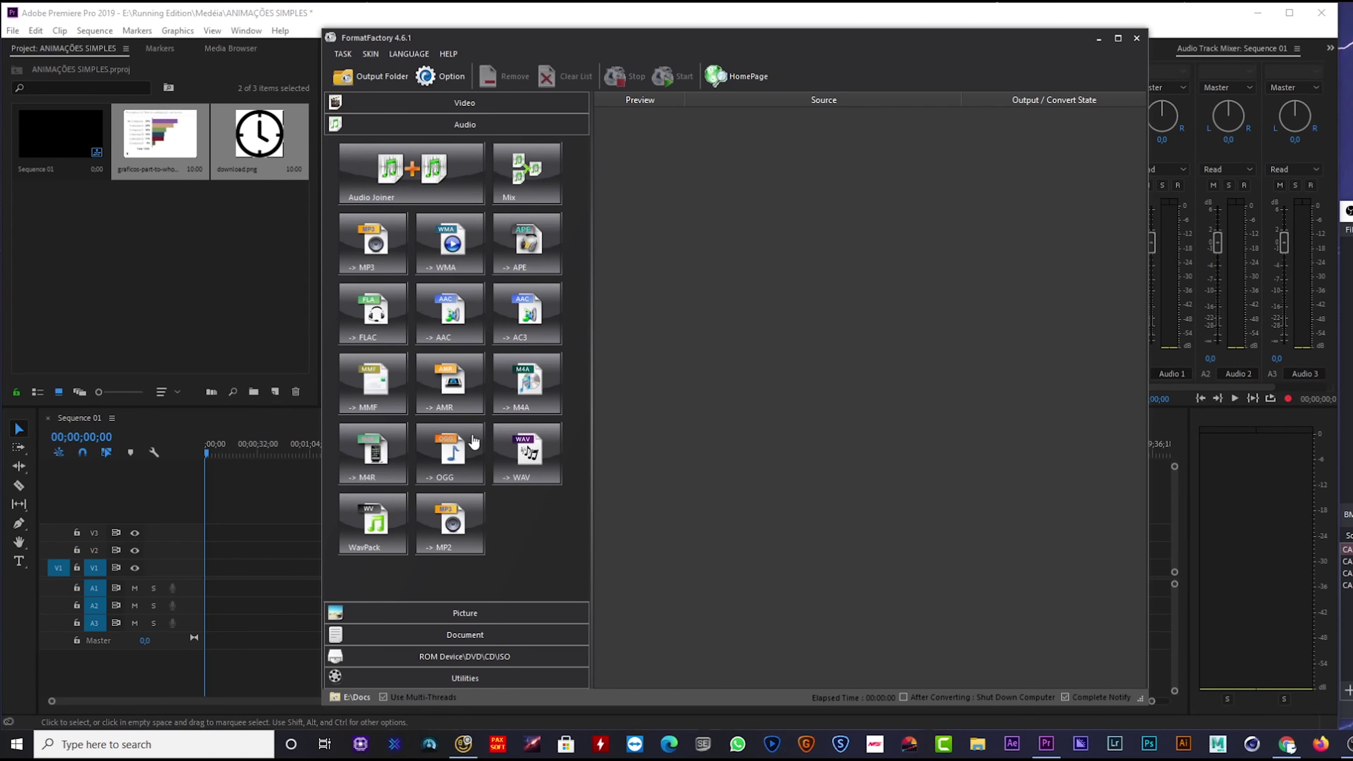
Step: Convert the red car image to PNG with FormatFactory's picture converter
click(465, 618)
click(450, 200)
click(950, 229)
double_click(1229, 326)
double_click(692, 330)
click(971, 194)
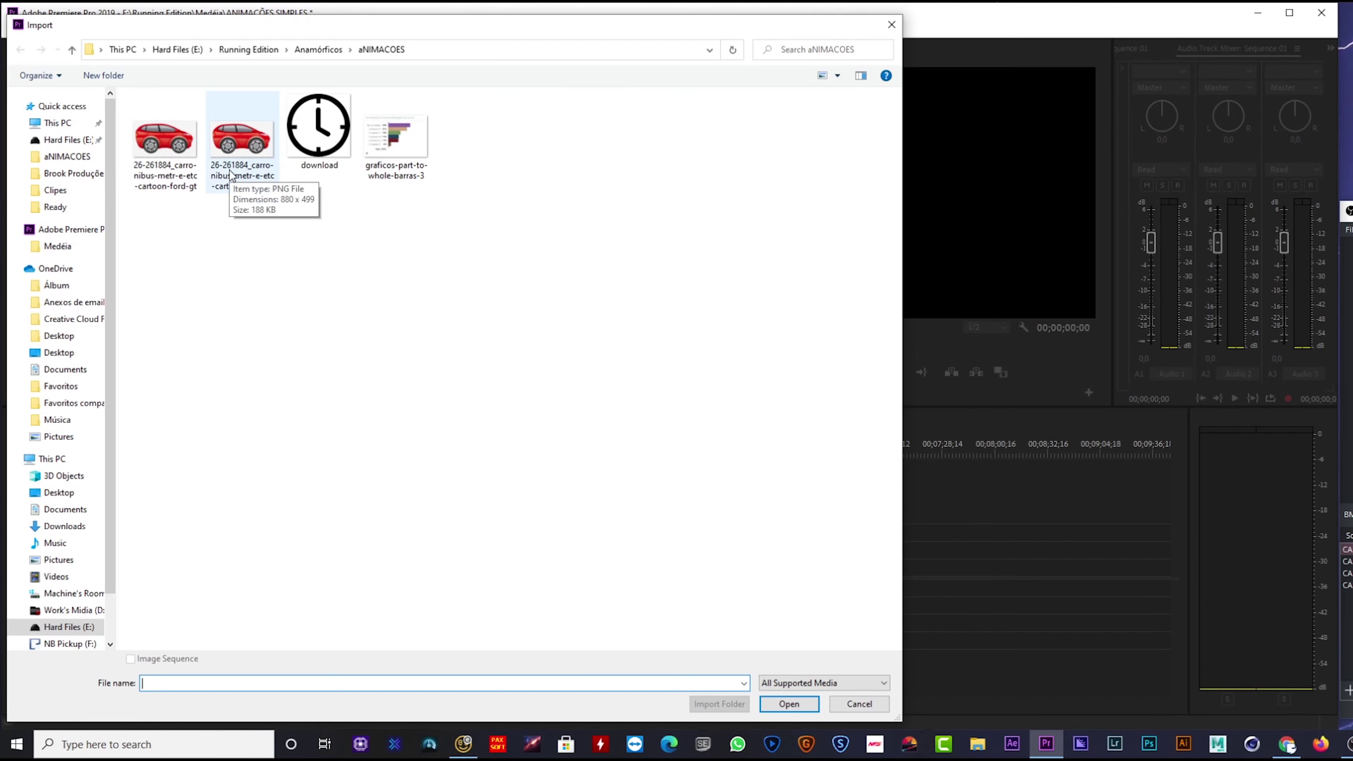
Step: Import the converted red car PNG from the aNIMACOES folder into the Premiere Pro project
double_click(257, 147)
click(667, 450)
key(Delete)
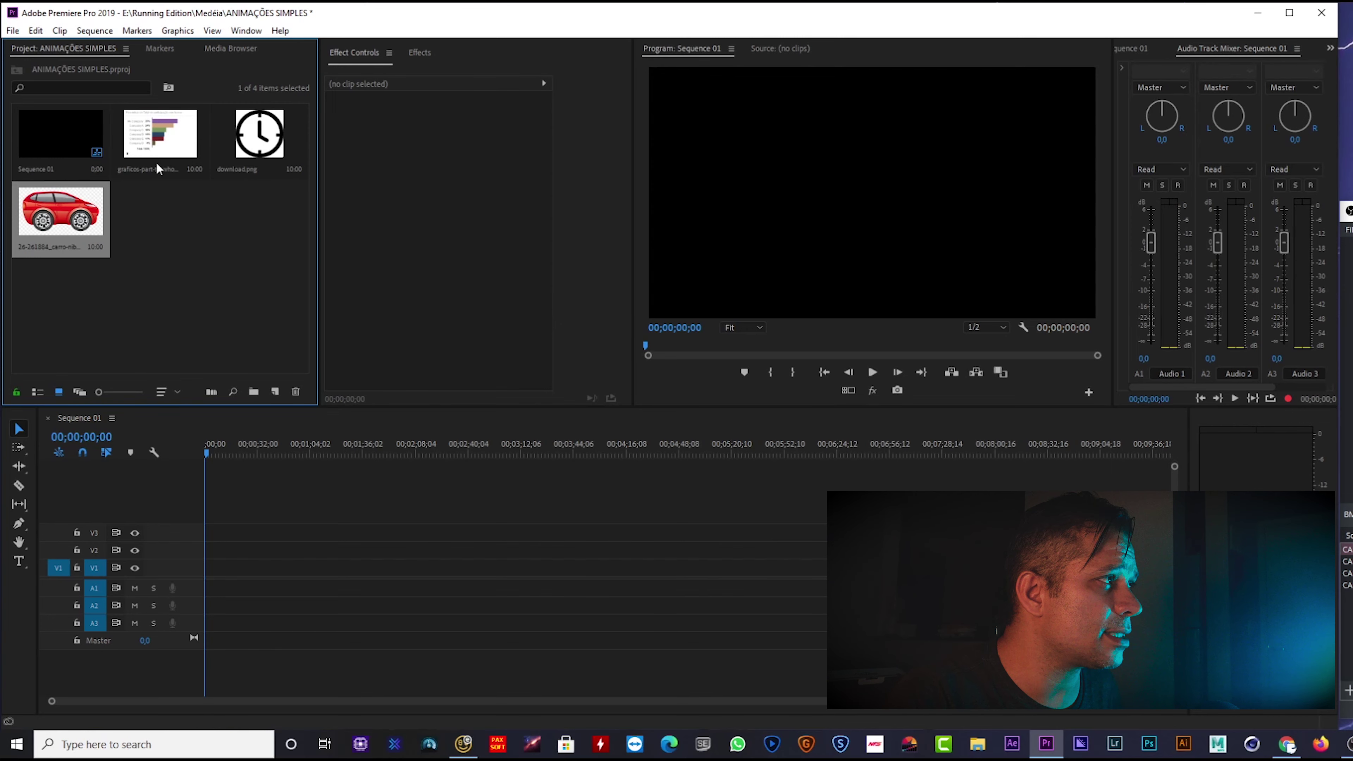
Step: Place the bar chart image at the start of video track V1 and set its Scale to 460
drag(153, 156, 406, 561)
click(406, 52)
click(366, 56)
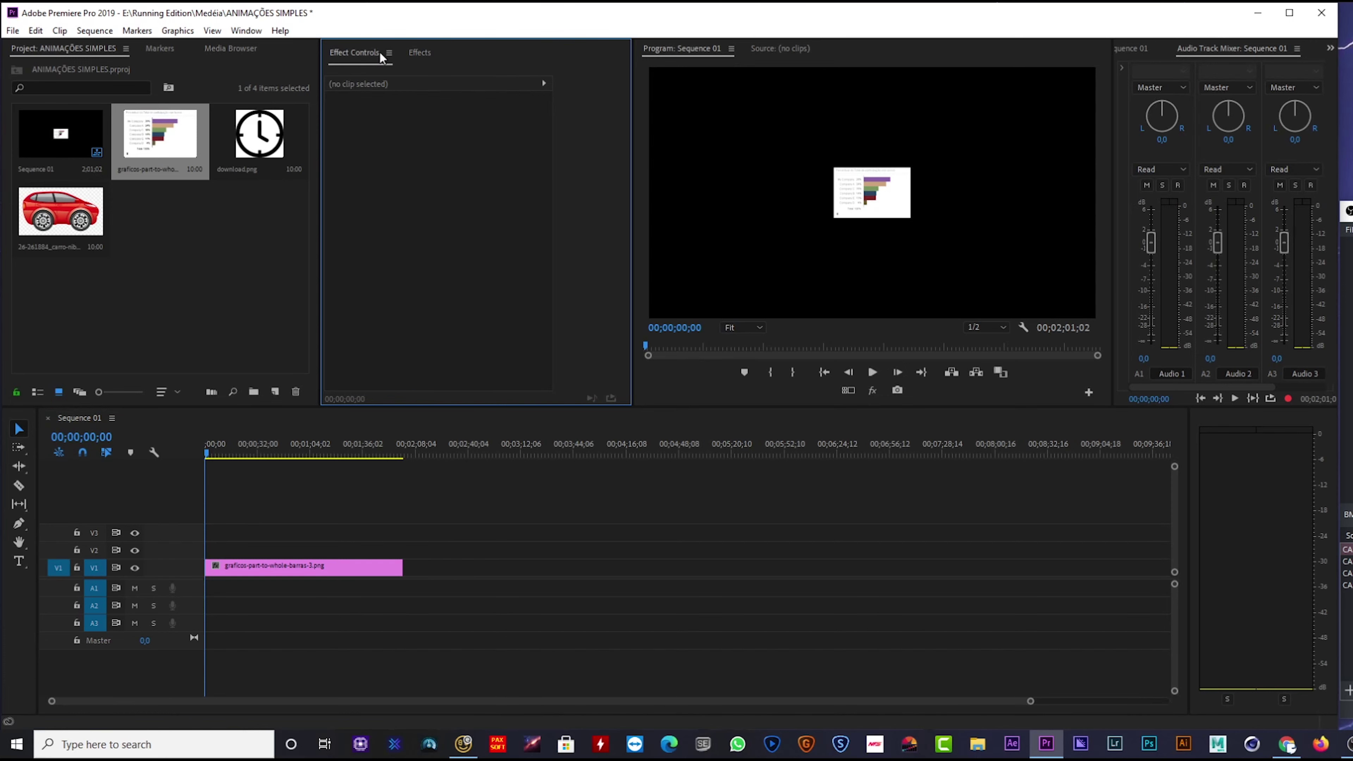
drag(442, 143, 572, 143)
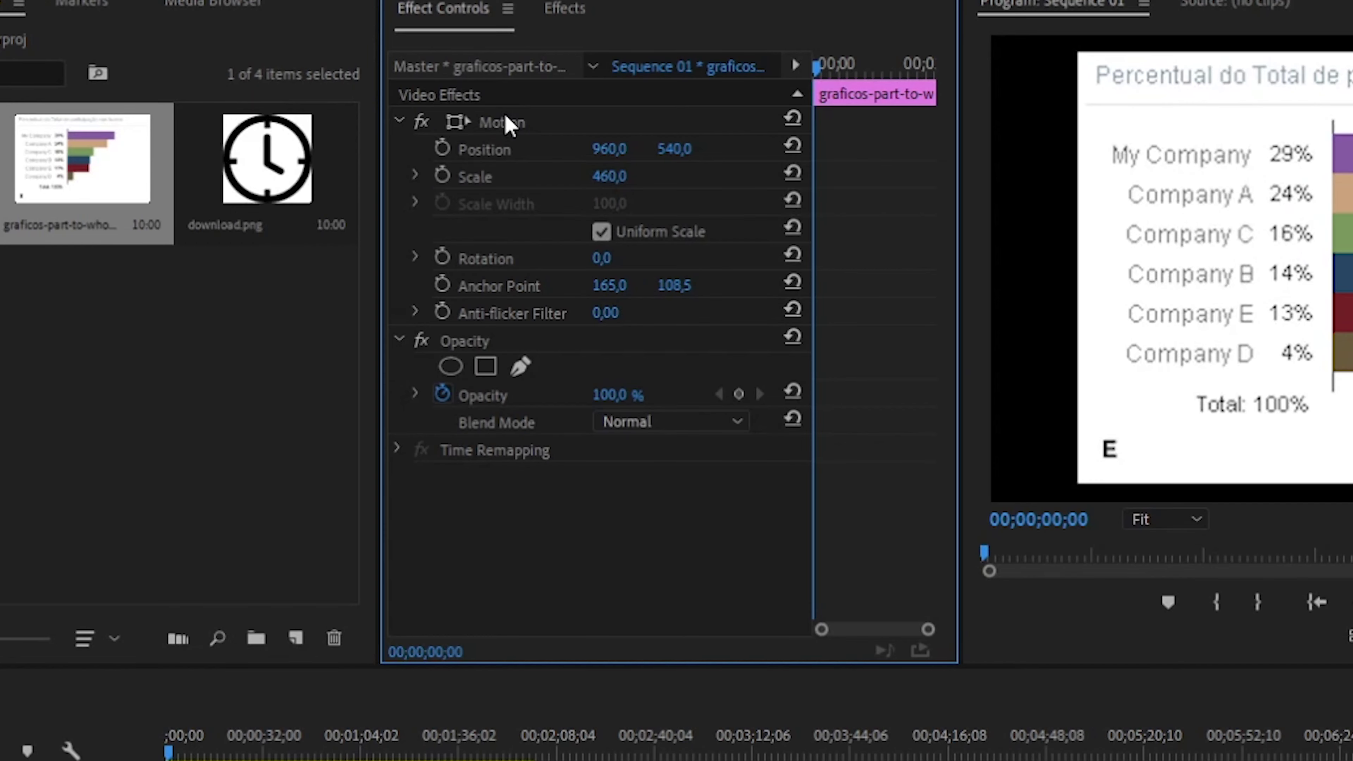
Step: Move the chart clip's anchor point onto the bars' vertical baseline, at about 127.7, 101.0
click(506, 122)
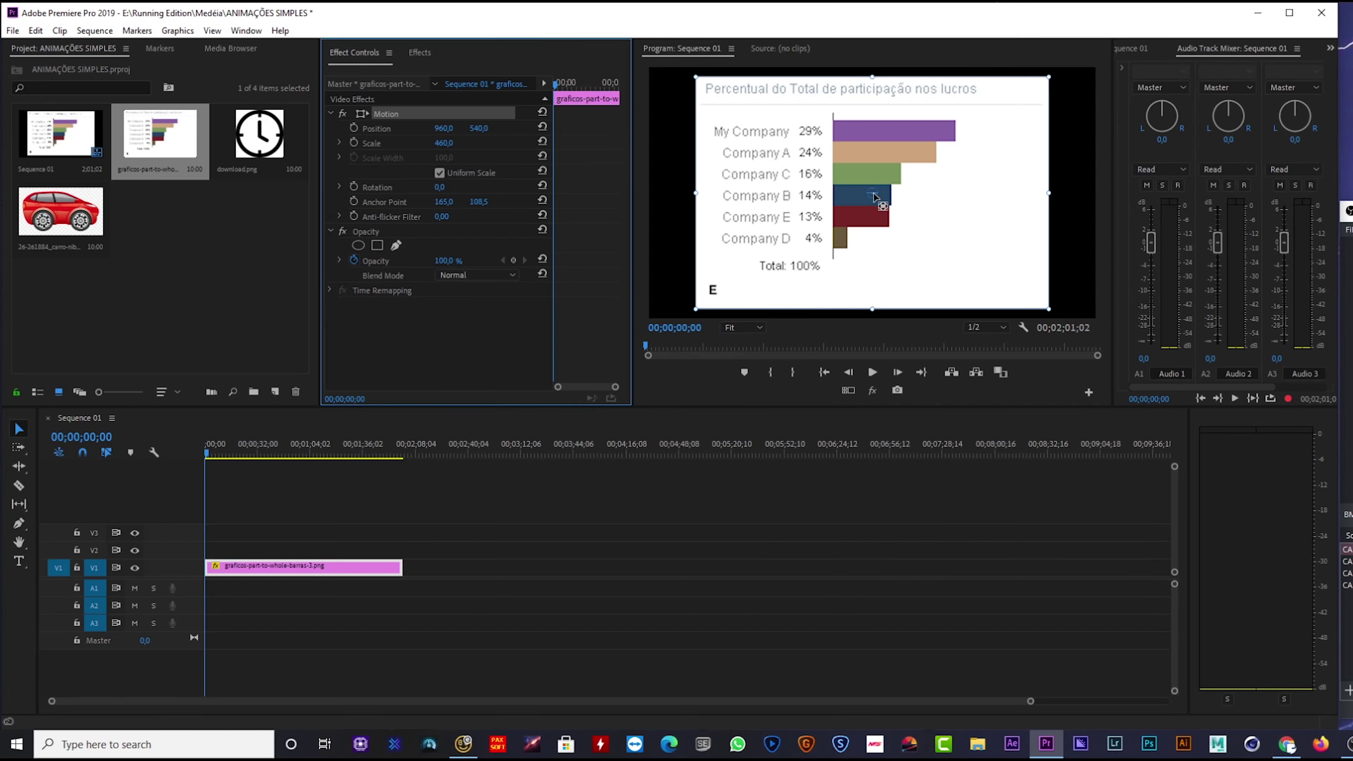
drag(872, 193, 858, 191)
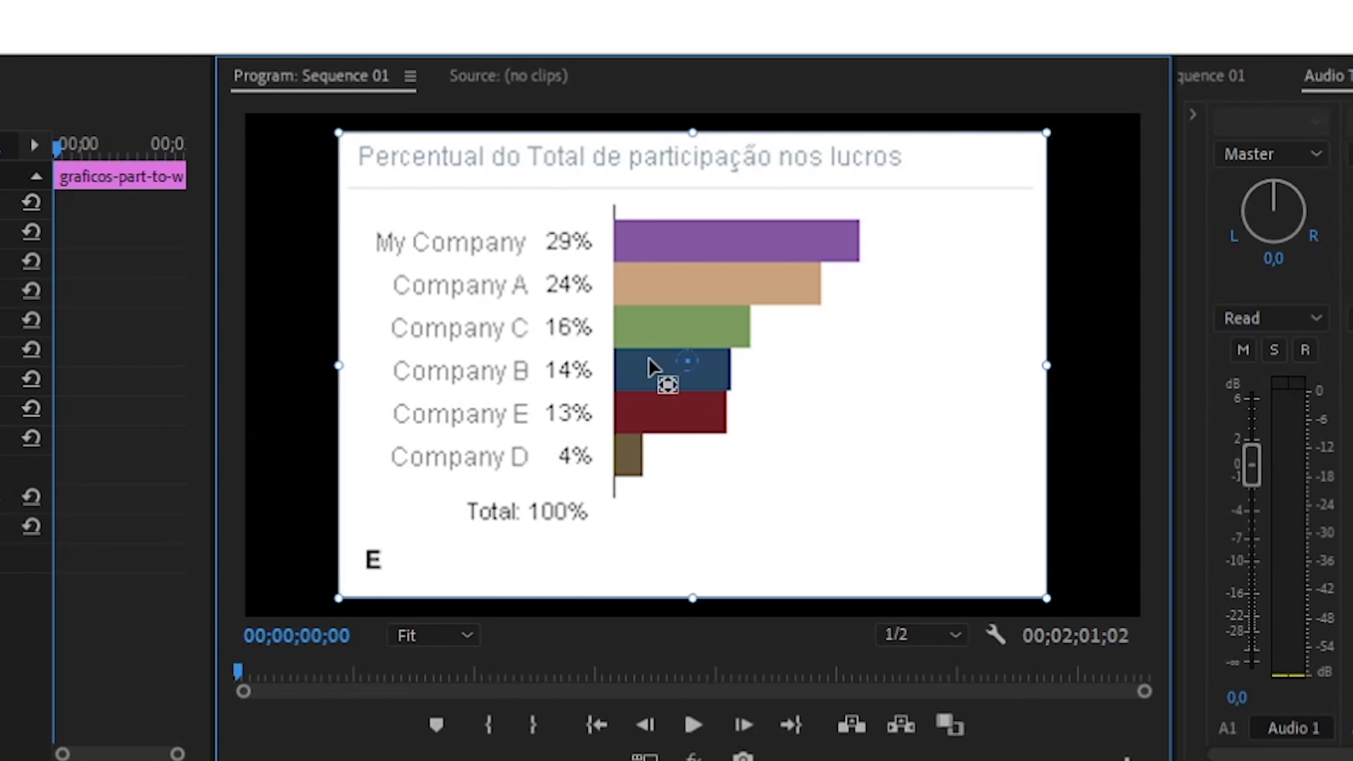
drag(625, 358, 611, 348)
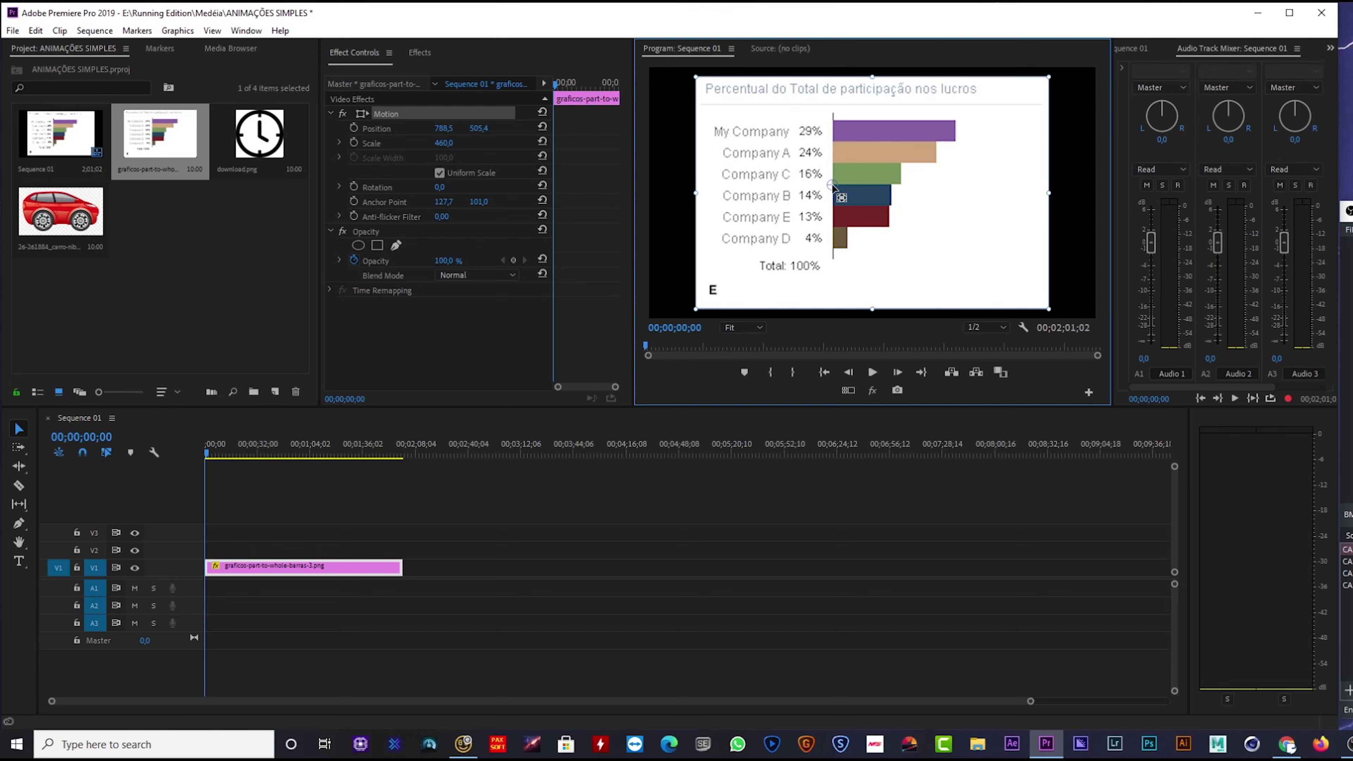
Step: Search the effects for CROP, and duplicate the bar chart clip from V1 onto video track V2
click(420, 53)
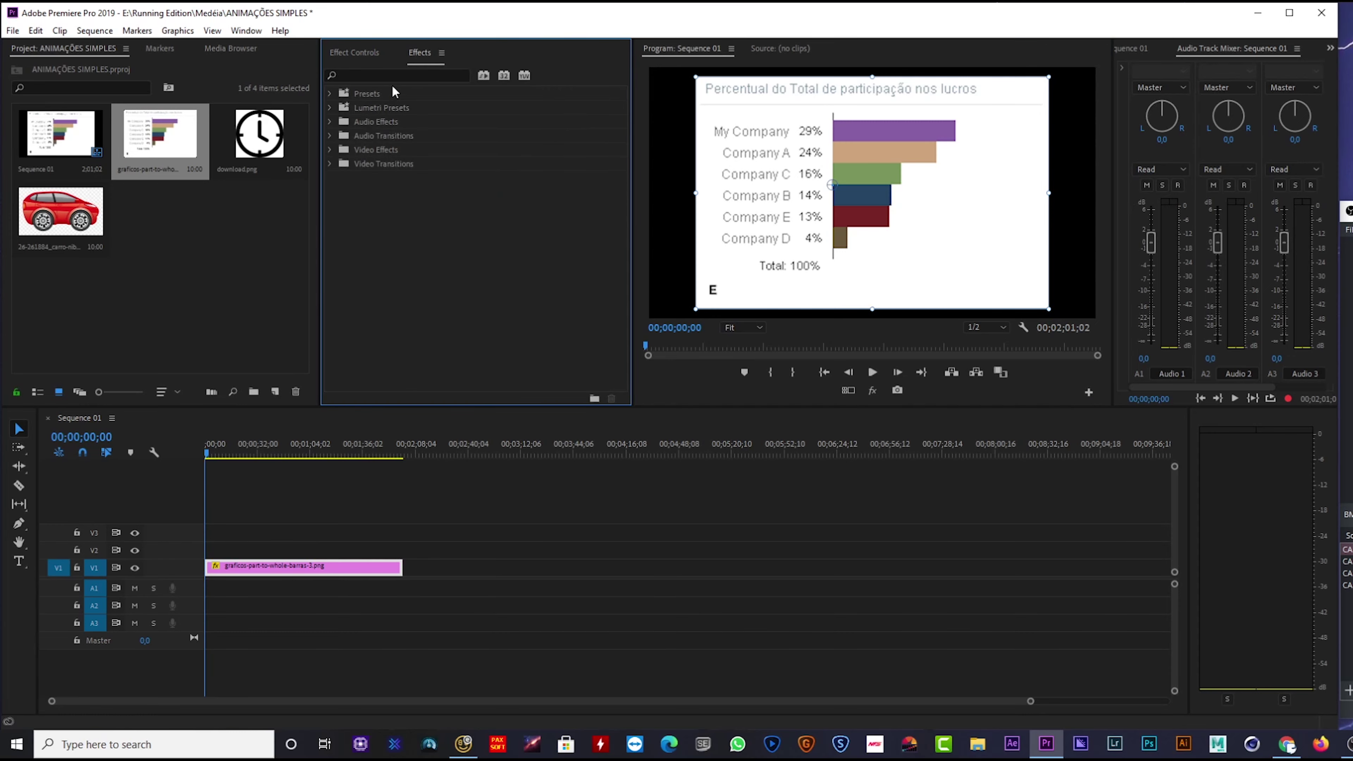
click(380, 74)
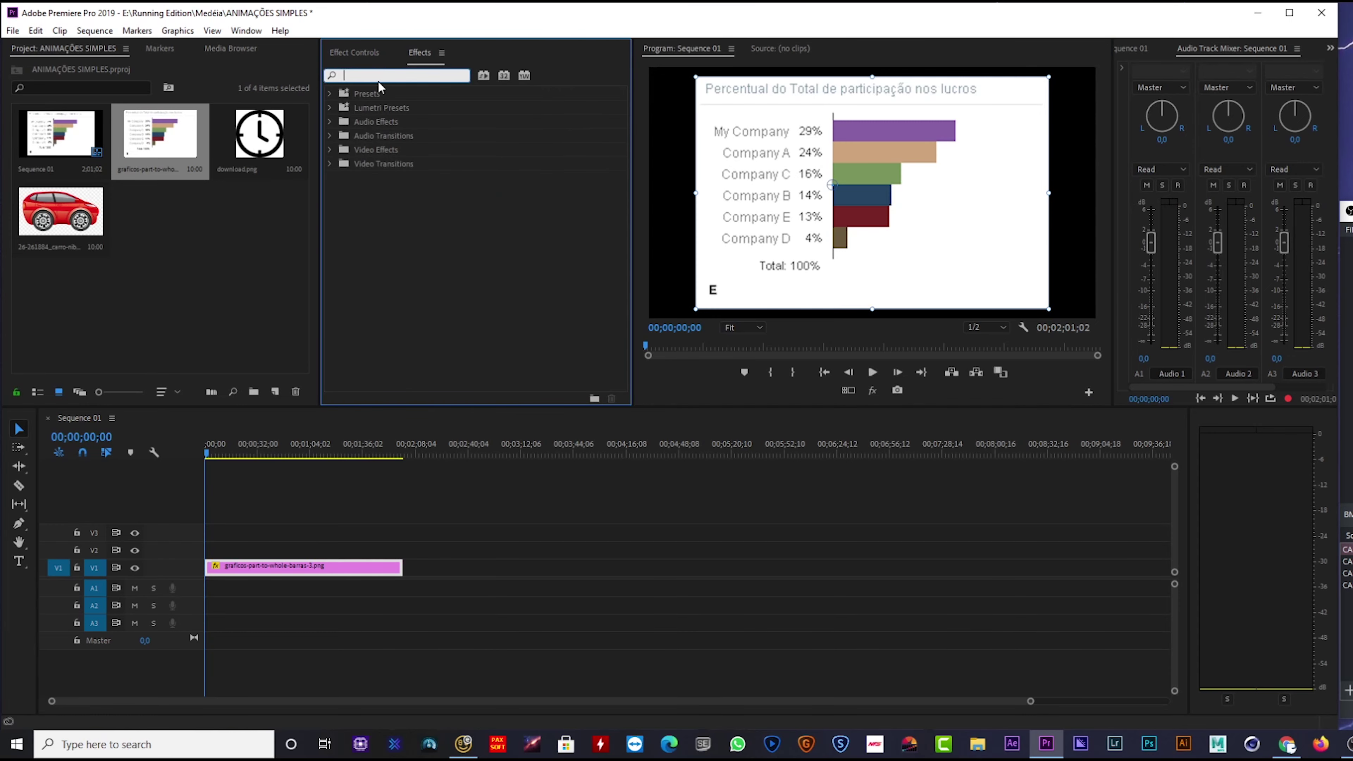
text(CROP)
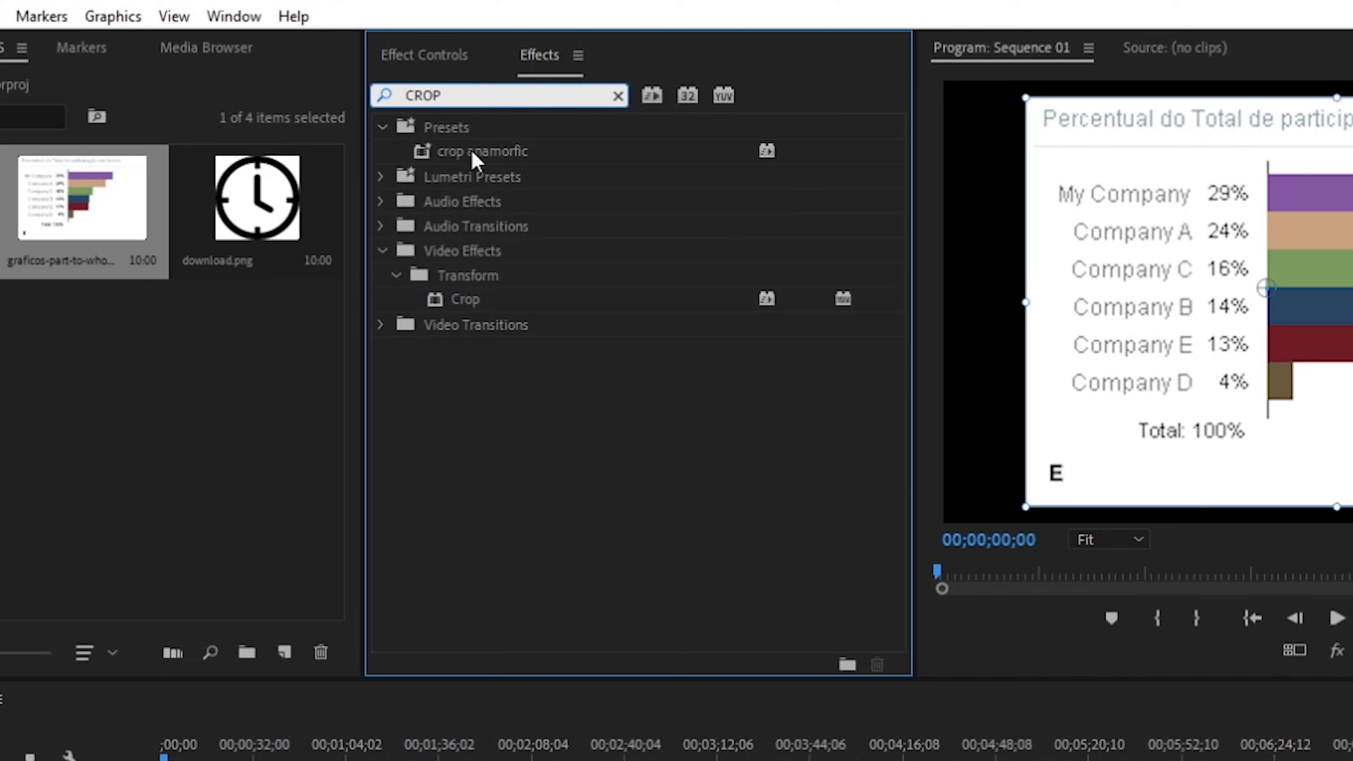
click(473, 307)
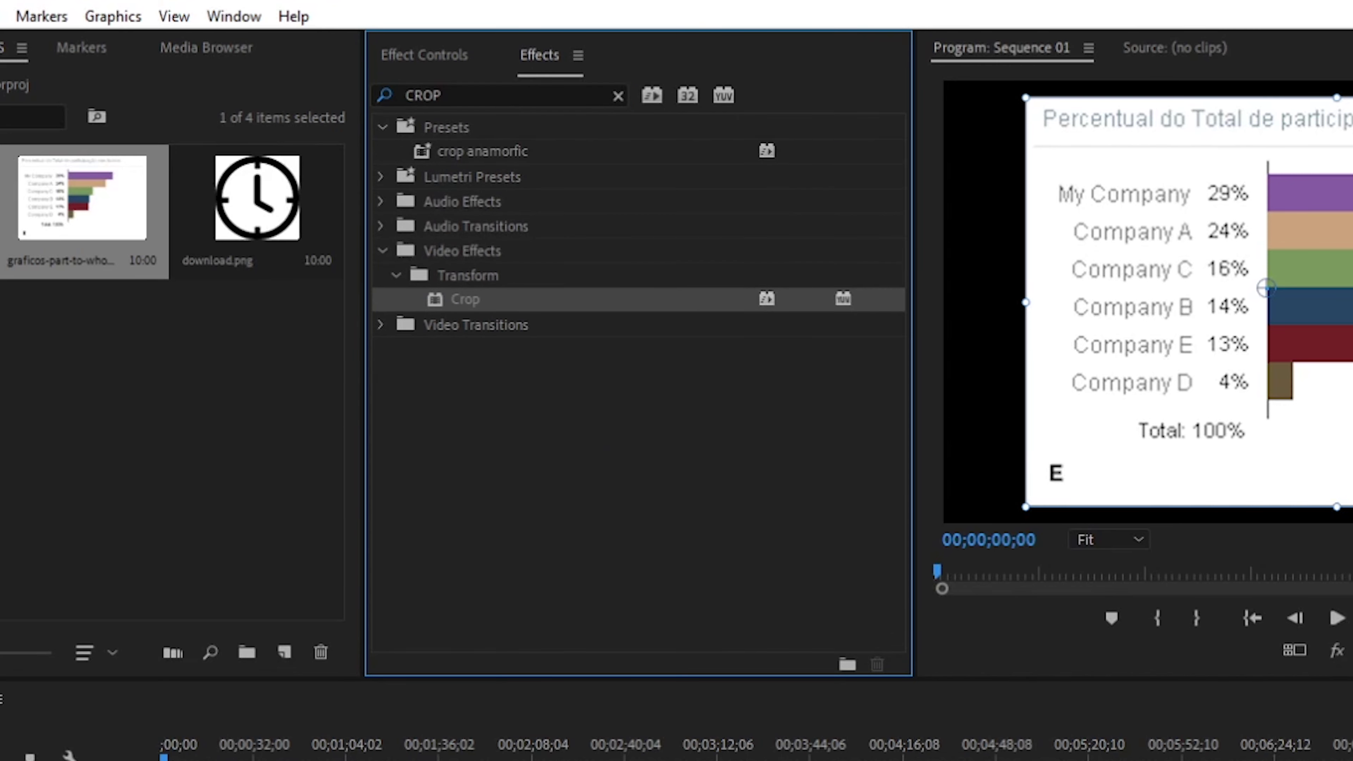
drag(336, 760, 321, 760)
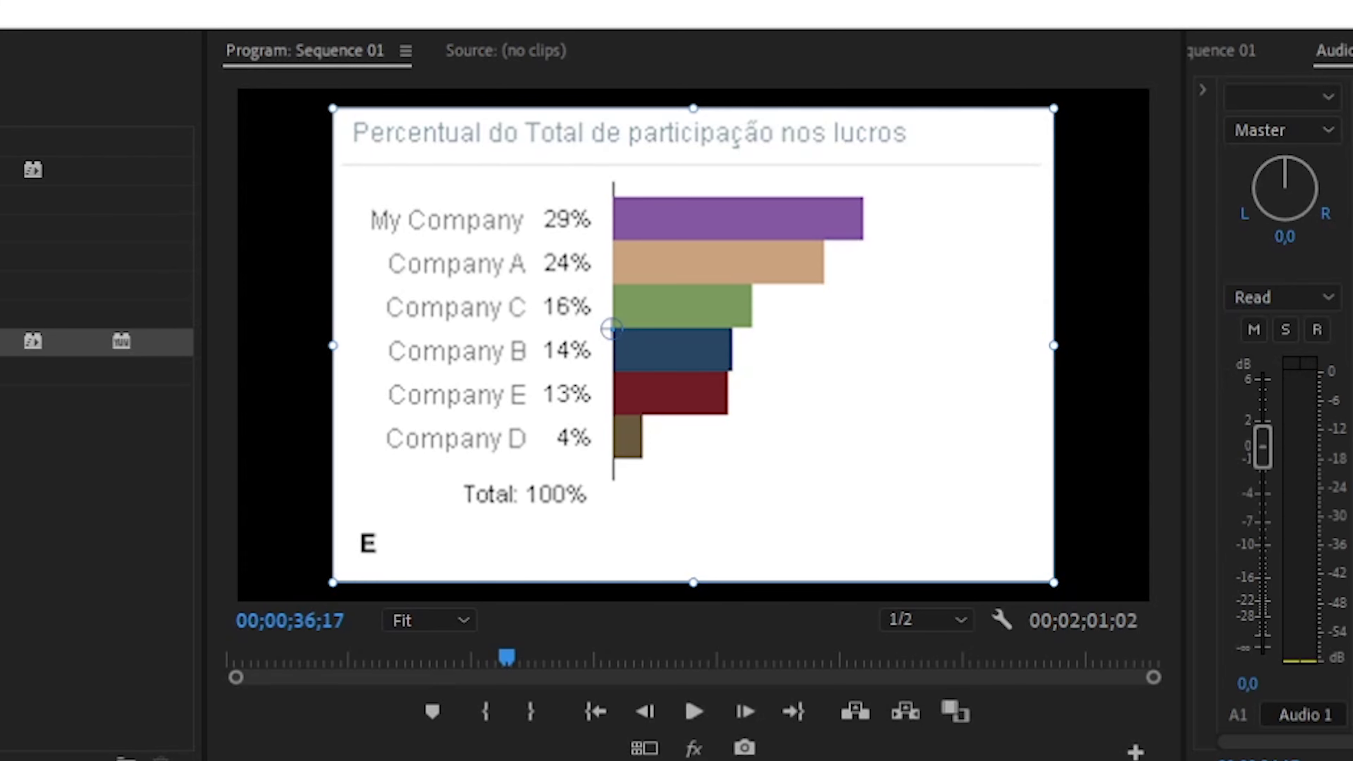
drag(271, 569, 272, 556)
click(277, 552)
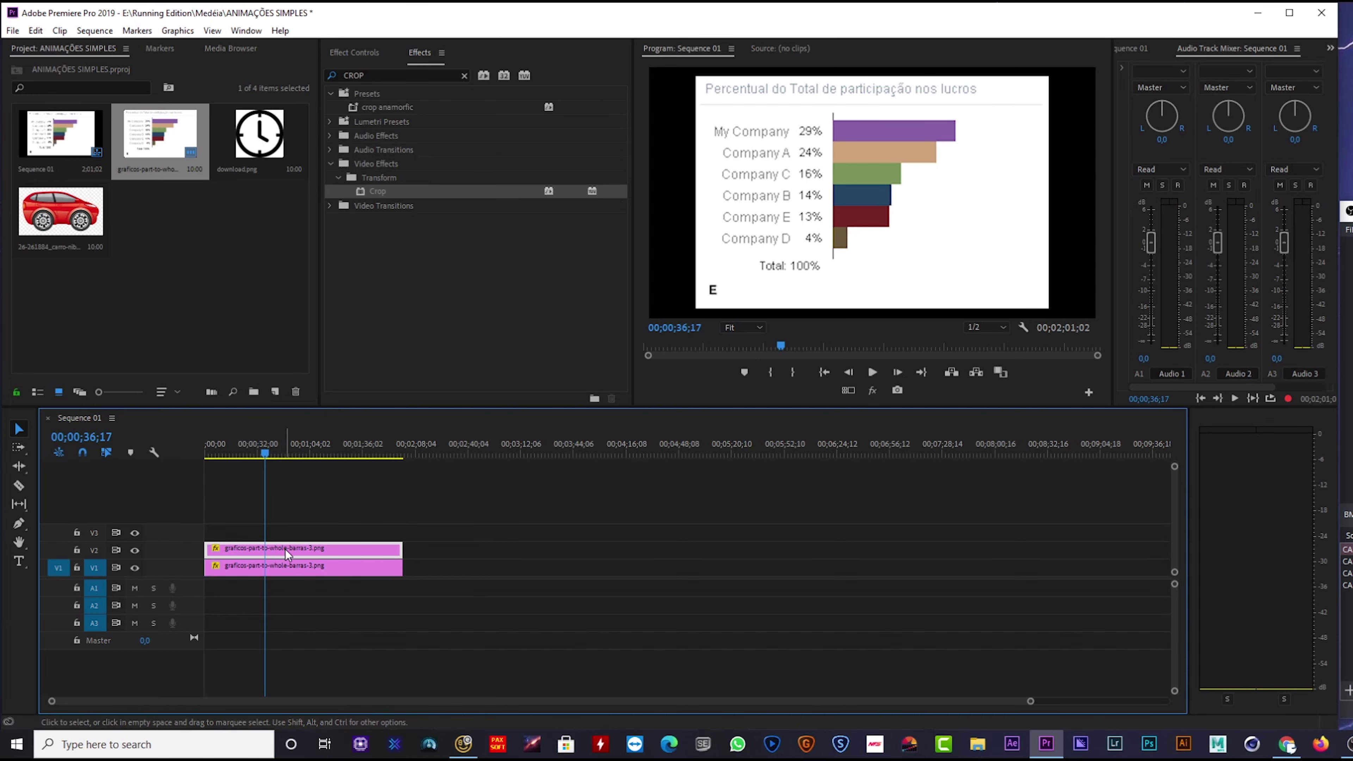
Step: Apply the Crop video effect to the chart copy on V2 and save the project
click(356, 52)
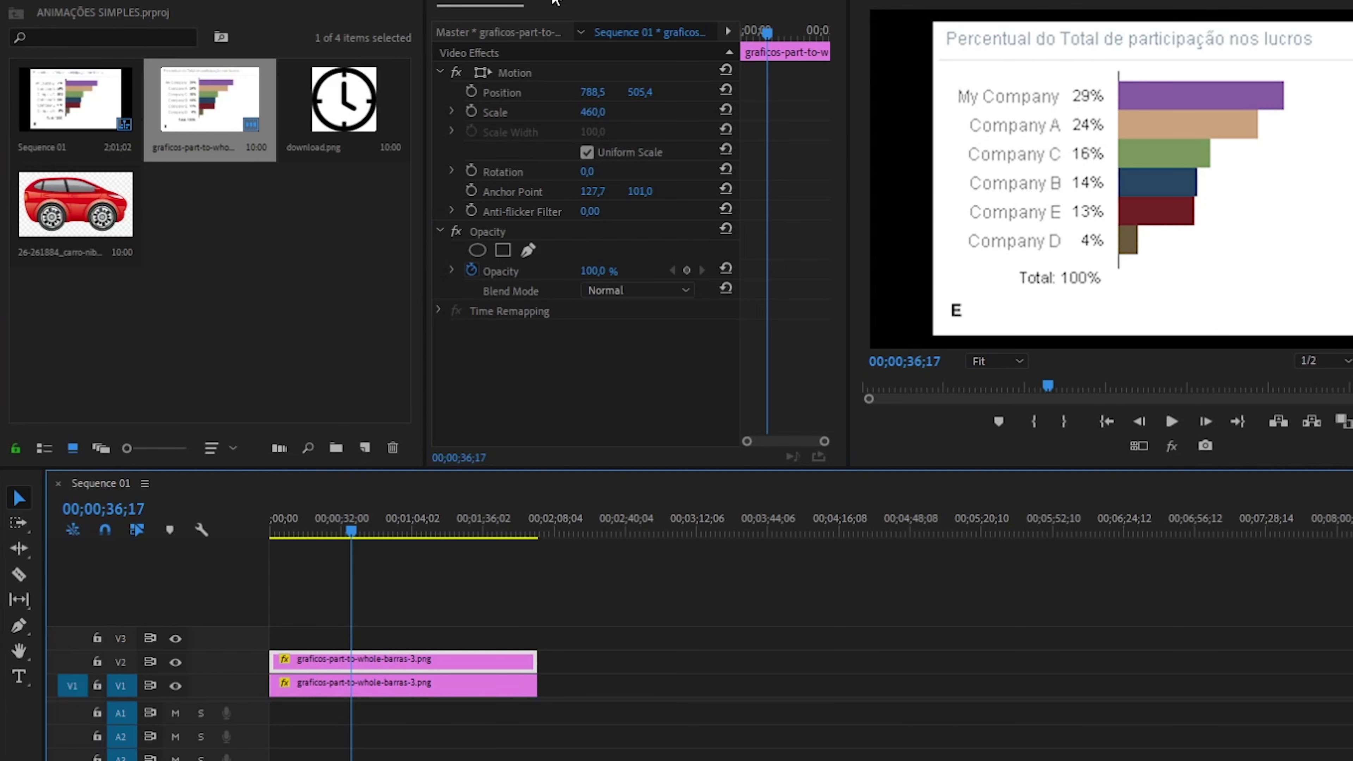
click(554, 2)
drag(503, 180, 345, 659)
click(365, 53)
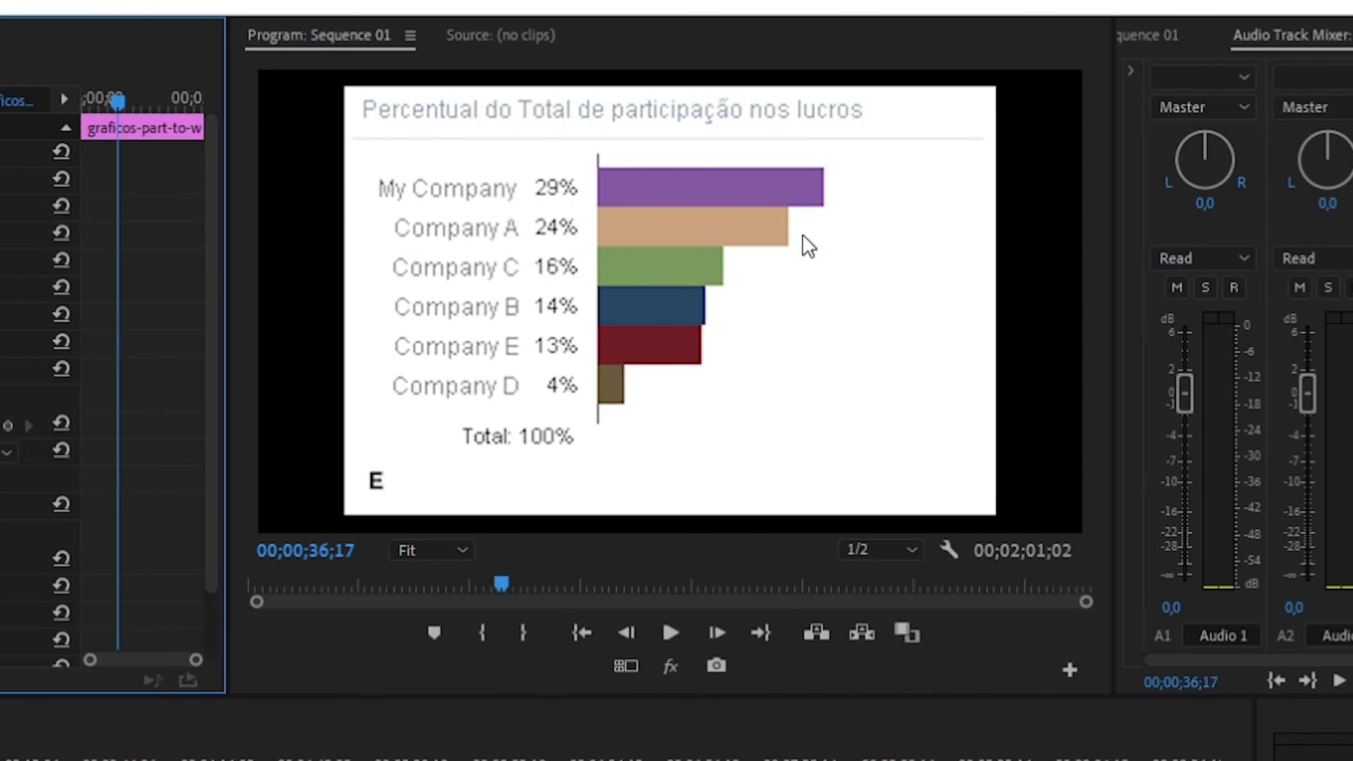
key(ctrl+s)
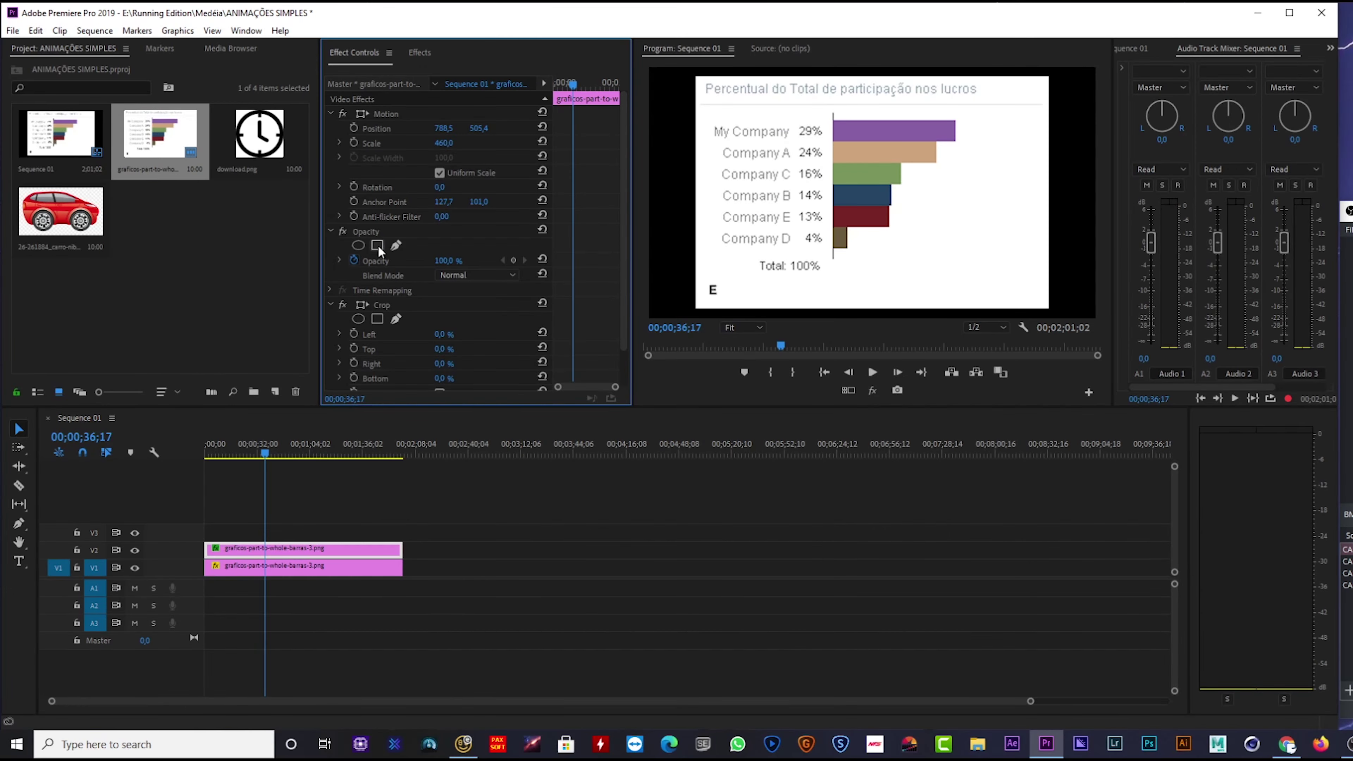
Step: Add a rectangular opacity mask to the V2 chart clip and fit its corners around all the colored bars
click(377, 245)
drag(874, 210, 945, 186)
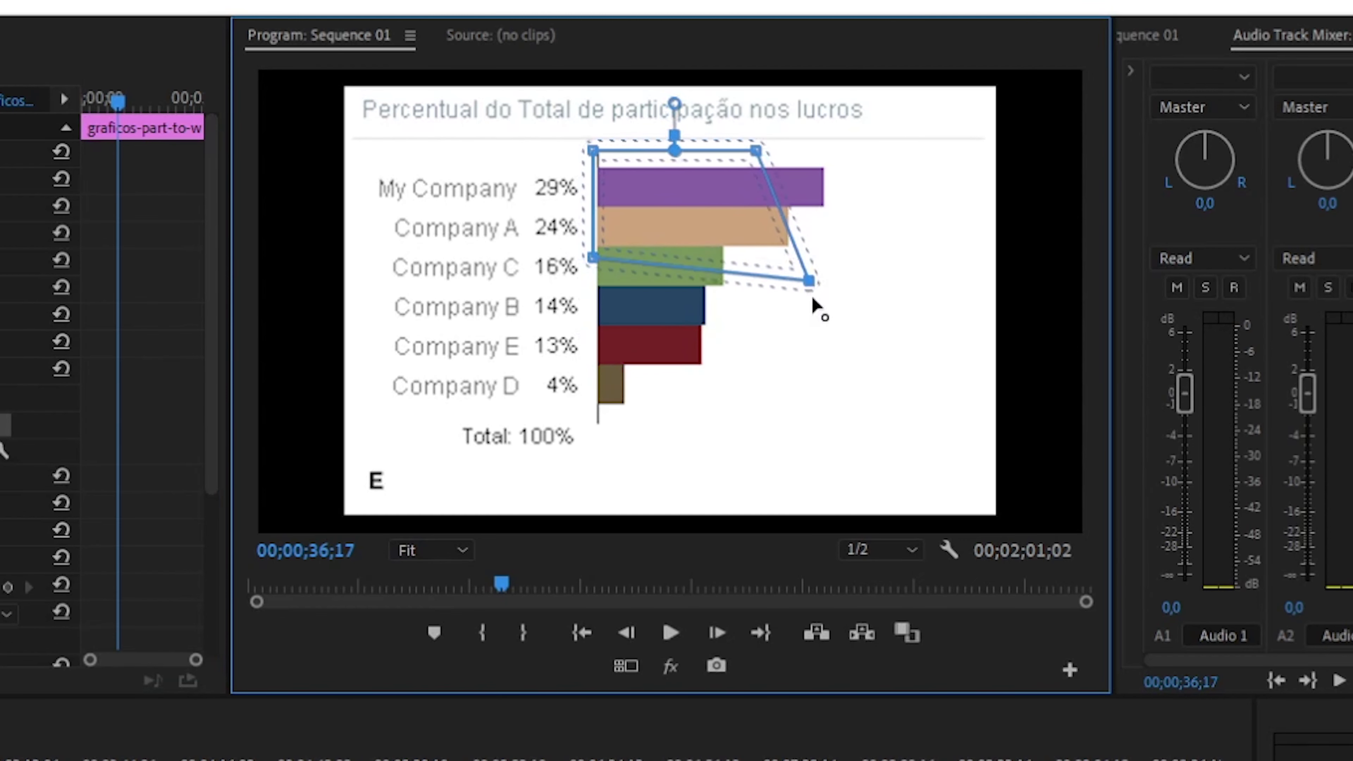
drag(813, 301, 860, 426)
drag(757, 152, 833, 151)
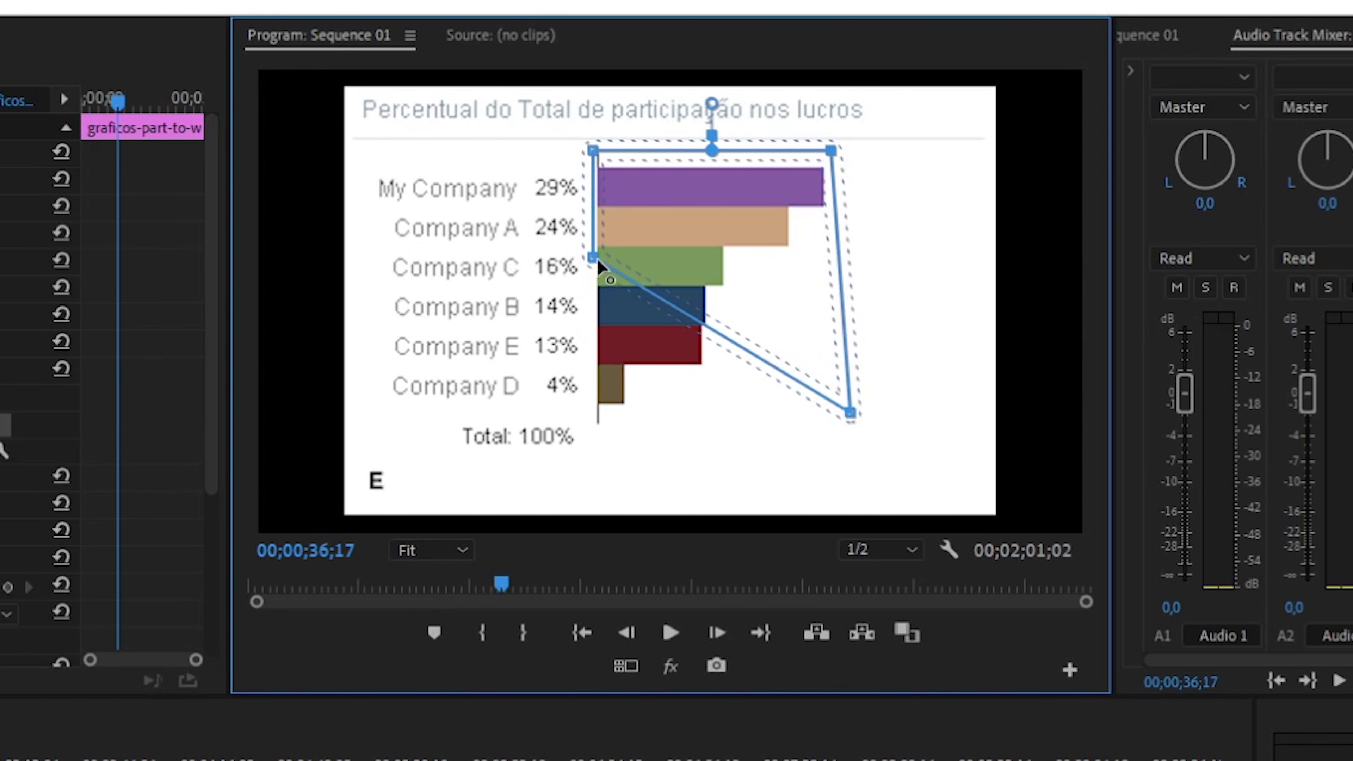
drag(593, 259, 592, 442)
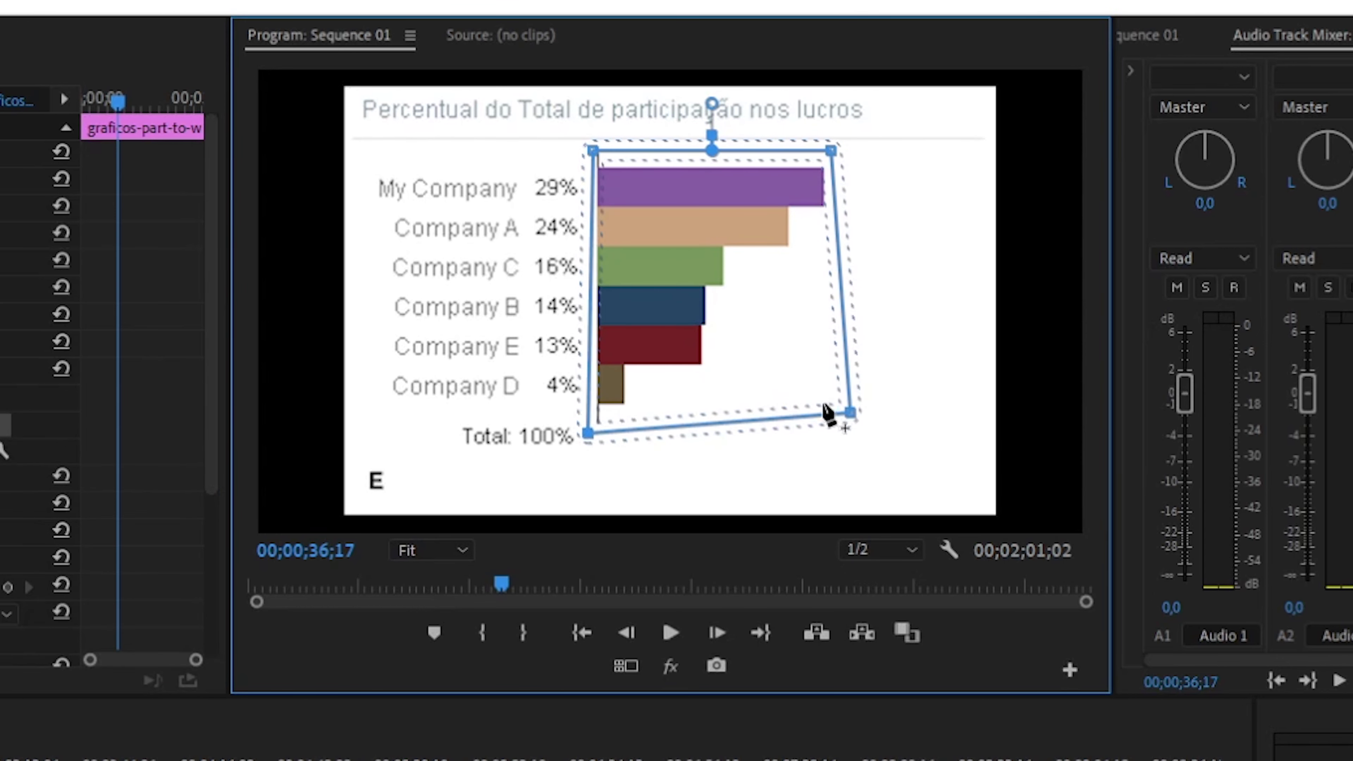
drag(848, 410, 830, 434)
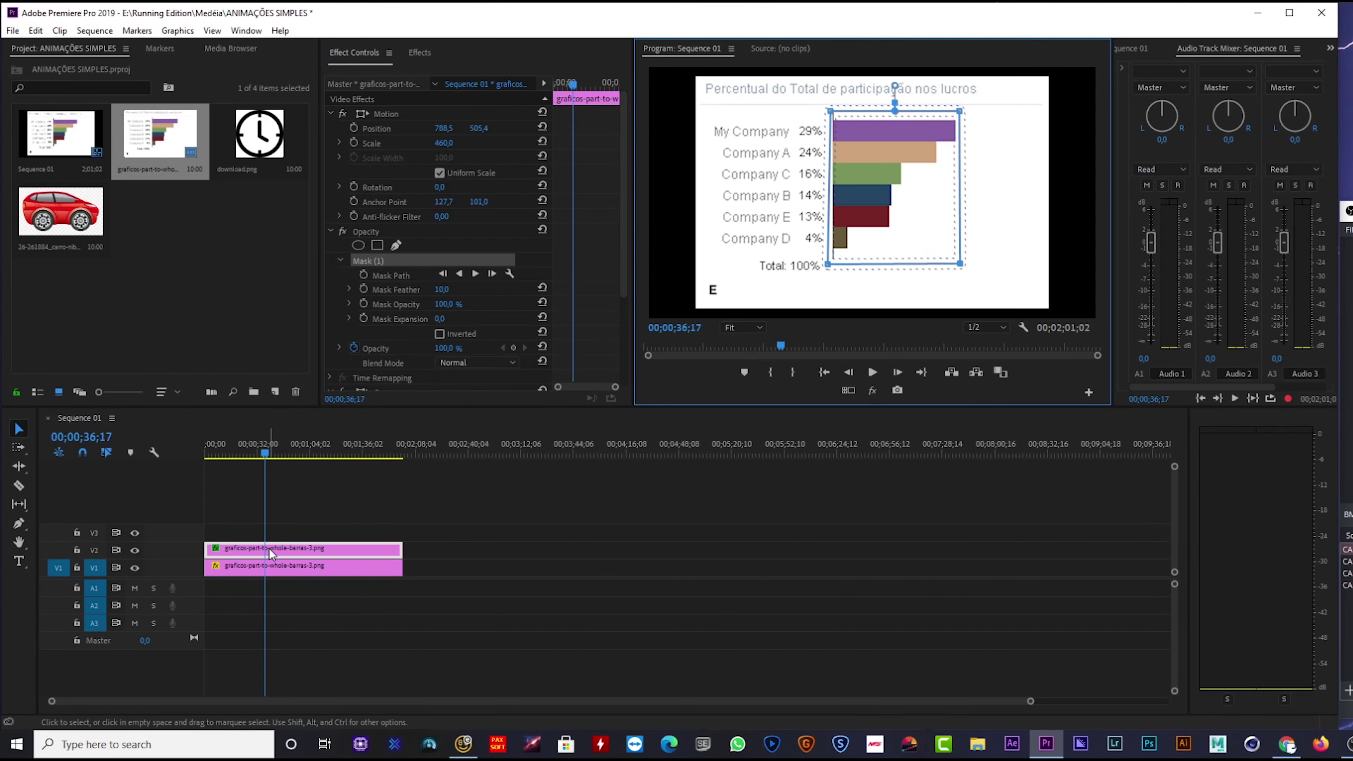
Step: Move the masked chart clip up to V3 and place a new 1920x1080 color matte on V2, spanning the chart's duration
drag(269, 549, 269, 532)
click(275, 392)
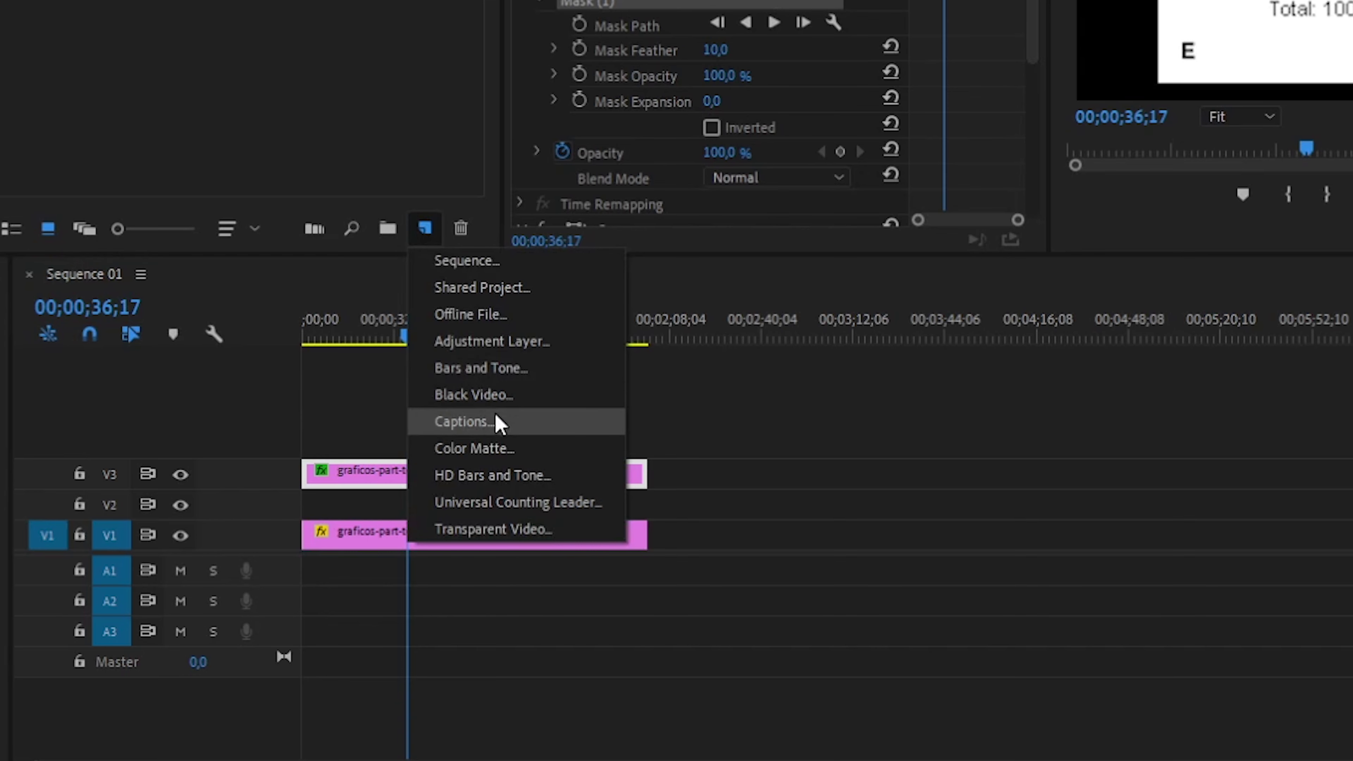
click(488, 447)
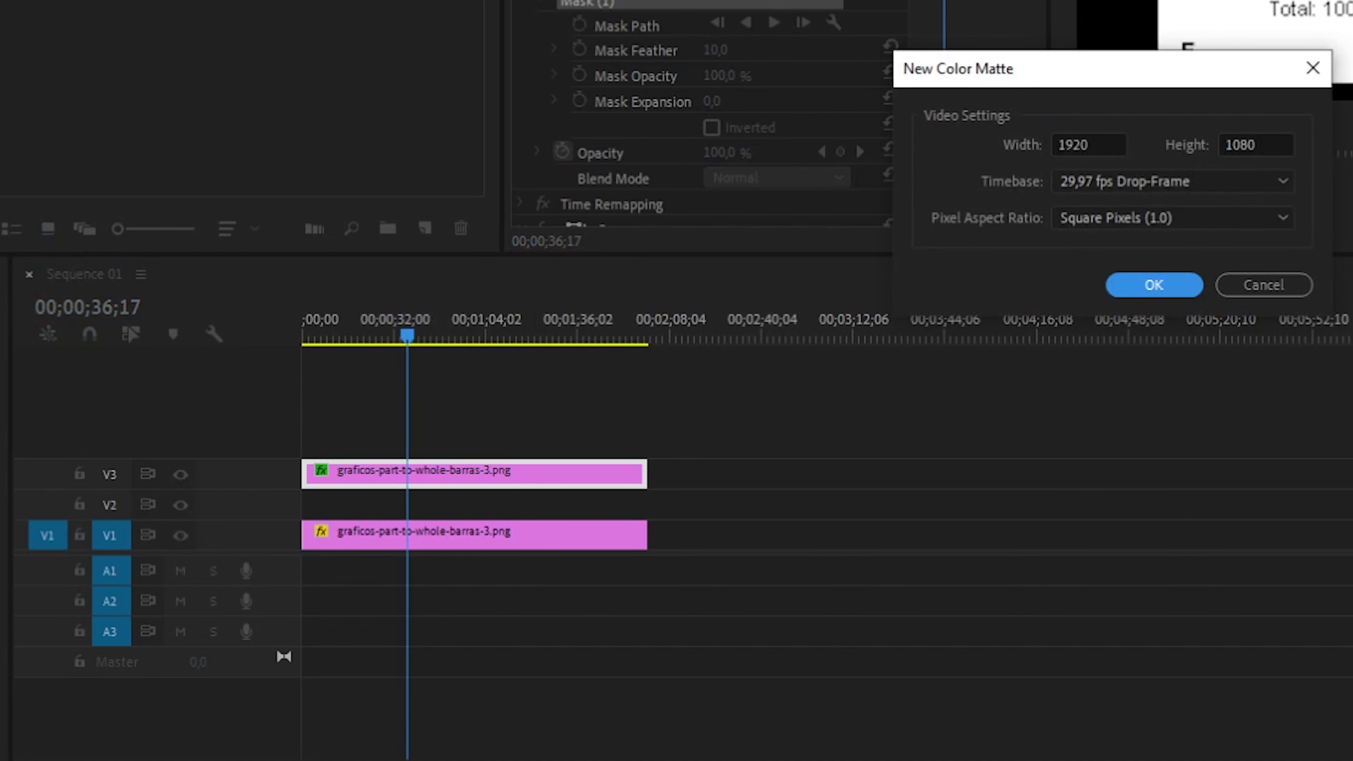
click(1174, 290)
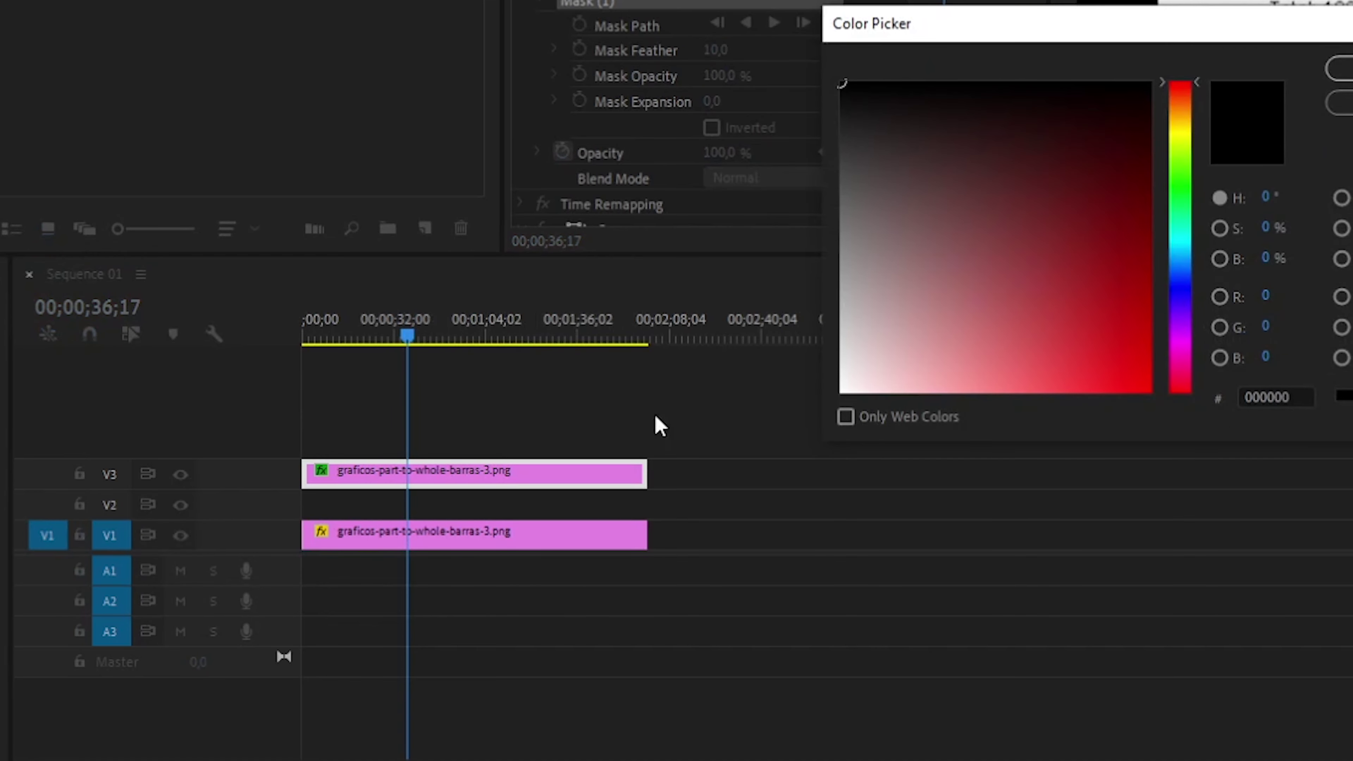
click(1339, 68)
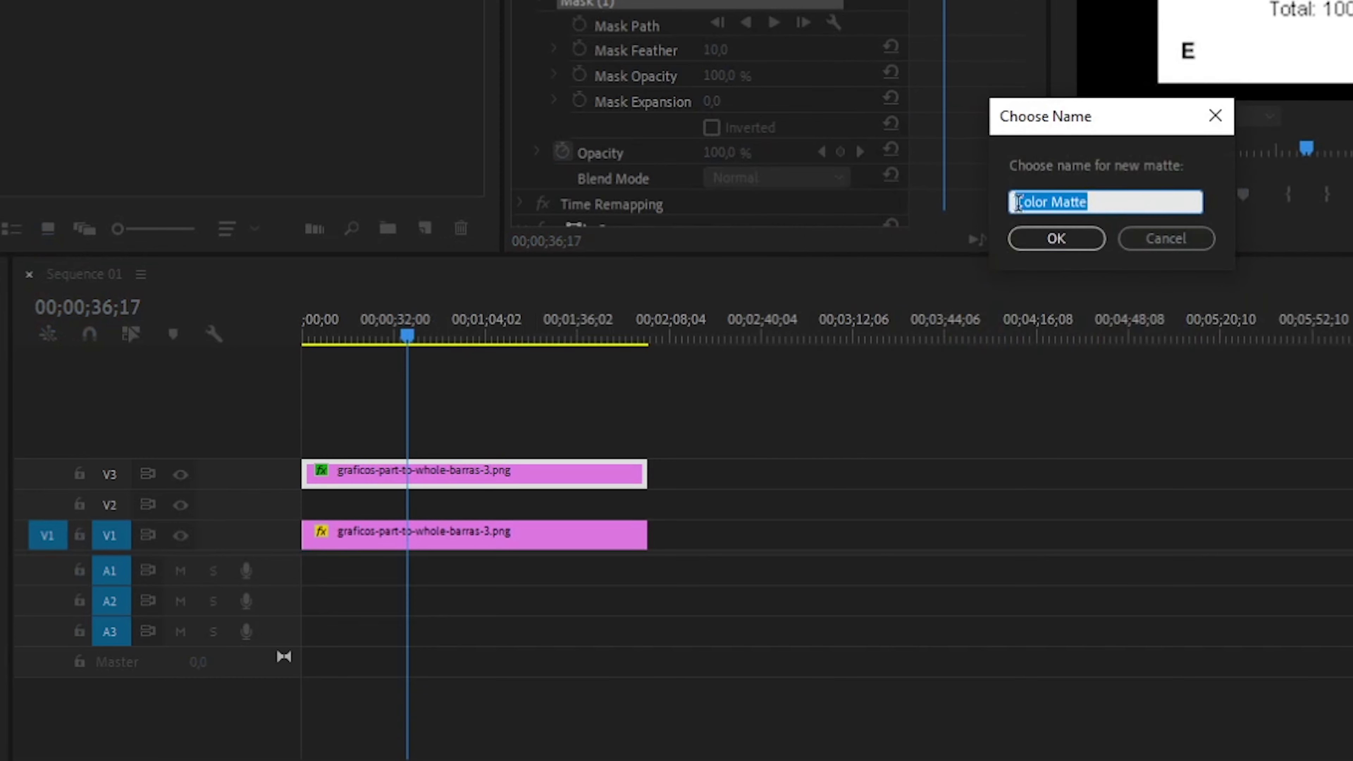
click(1063, 239)
drag(256, 2, 646, 499)
Step: Change the color matte on V2 to white
click(608, 513)
double_click(608, 513)
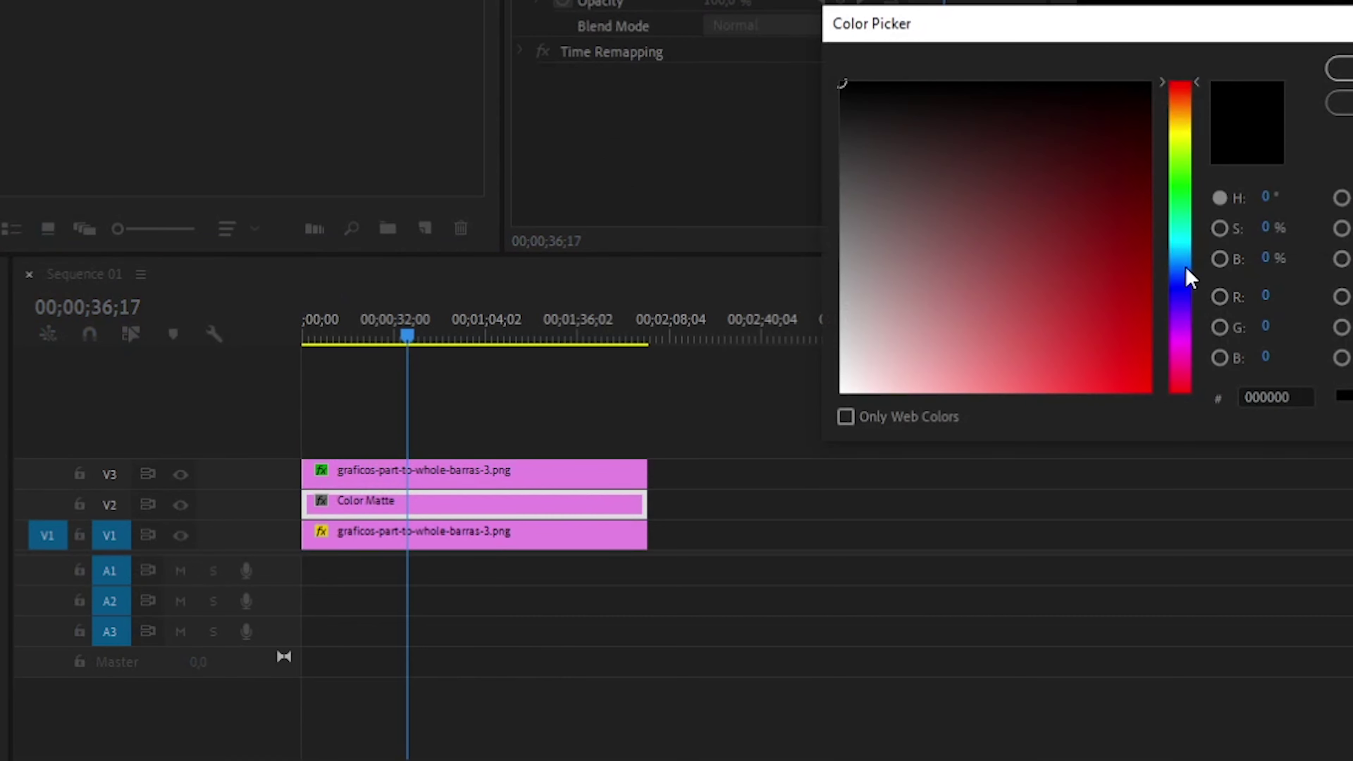
drag(889, 389, 812, 399)
click(1339, 69)
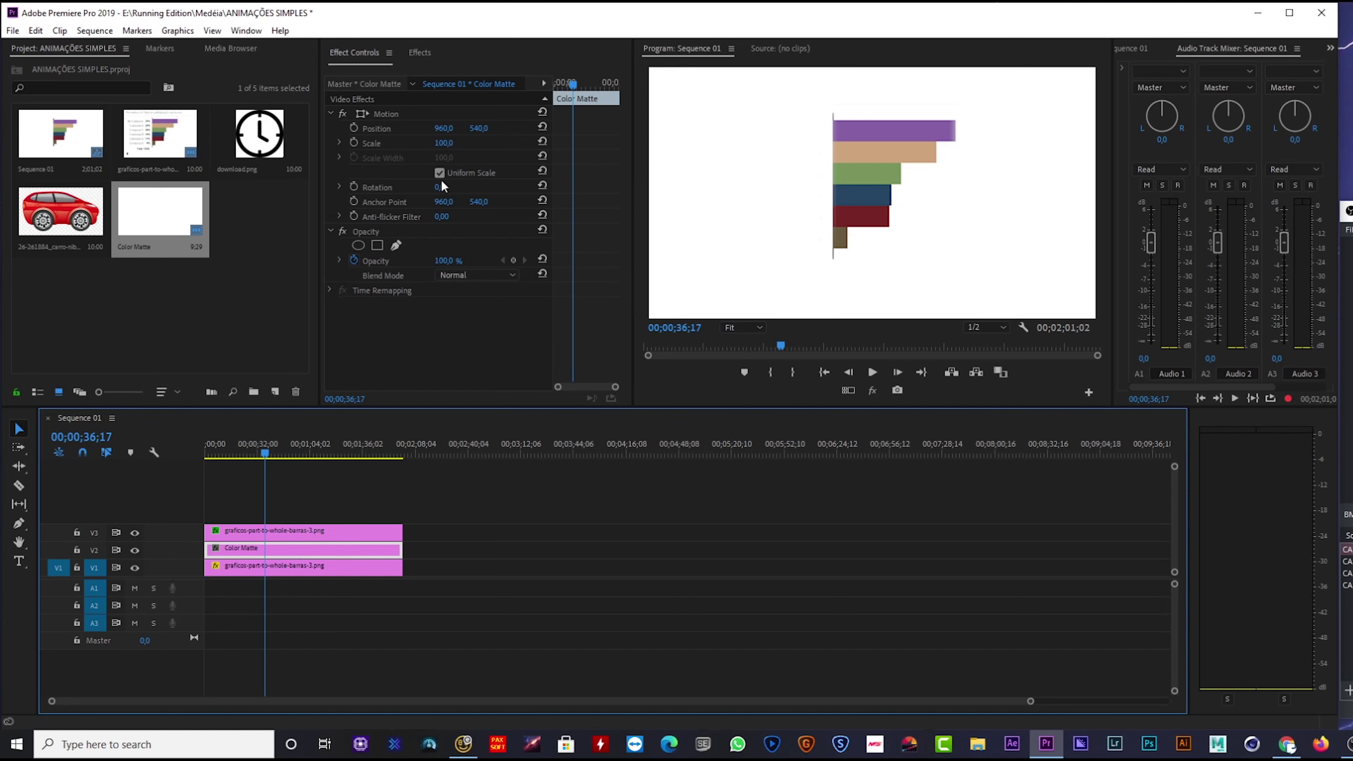
Step: Add a rectangular opacity mask to the white color matte and fit its corners around the bars area
click(380, 114)
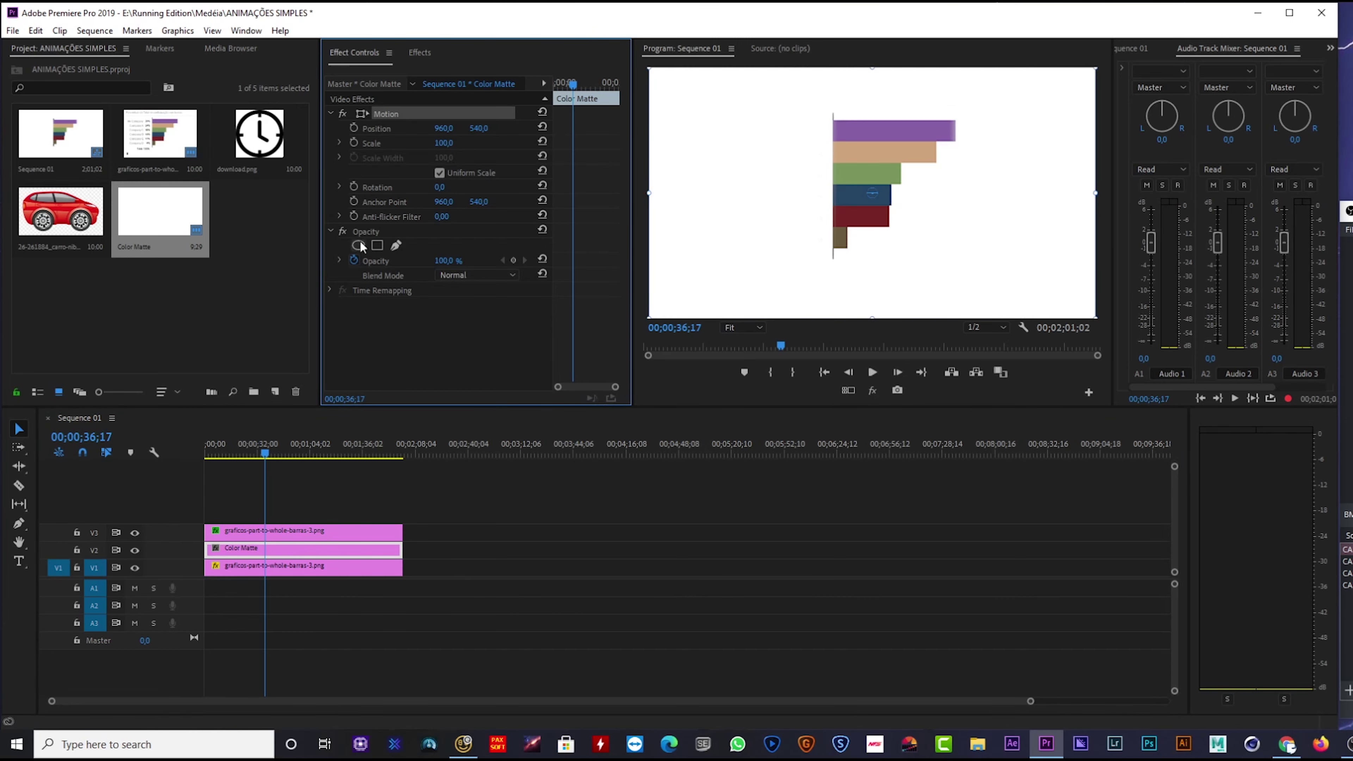
click(377, 246)
click(891, 180)
drag(891, 180, 960, 176)
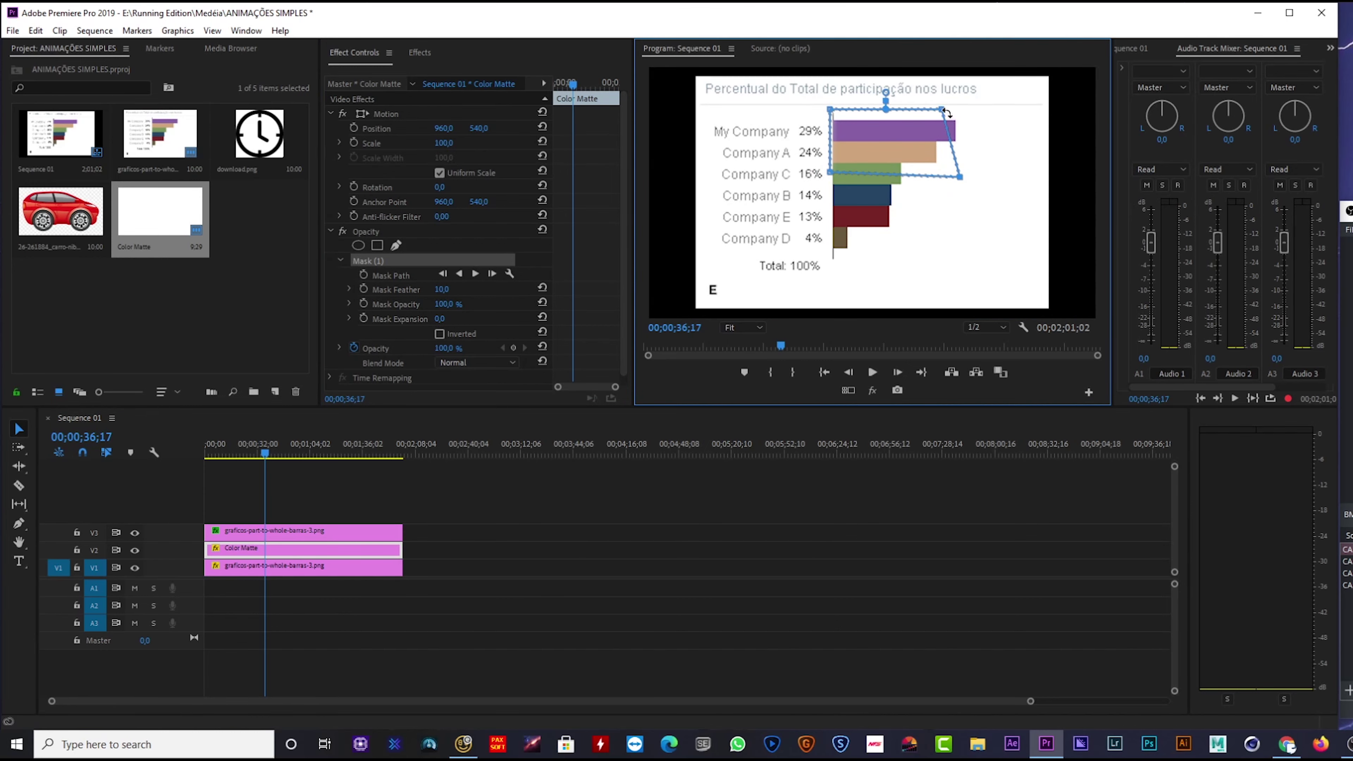
drag(943, 112, 955, 120)
drag(830, 174, 827, 265)
drag(961, 178, 962, 262)
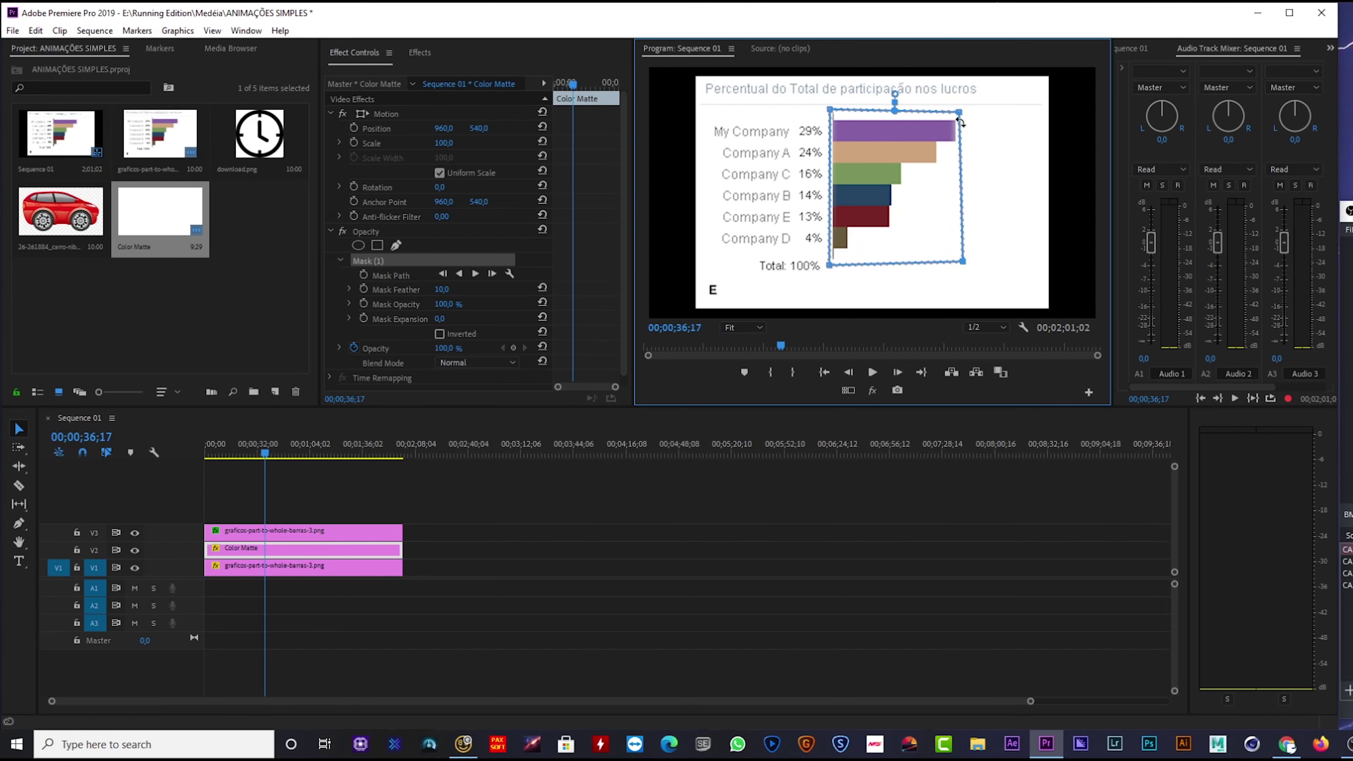
drag(959, 113, 964, 112)
drag(963, 262, 964, 268)
Step: Crop the V3 chart clip to the Company D bar, with Top about 64.9% and Bottom about 26.3%
click(220, 452)
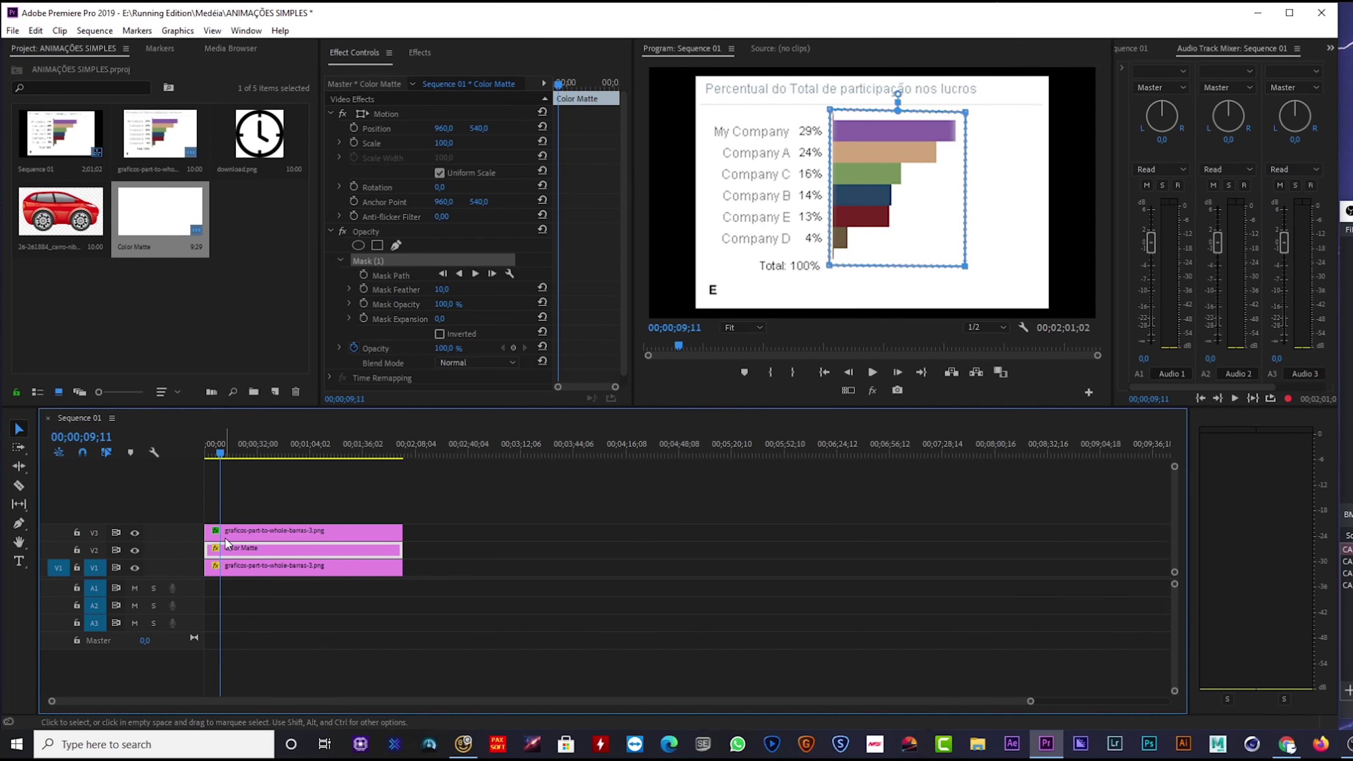
click(228, 537)
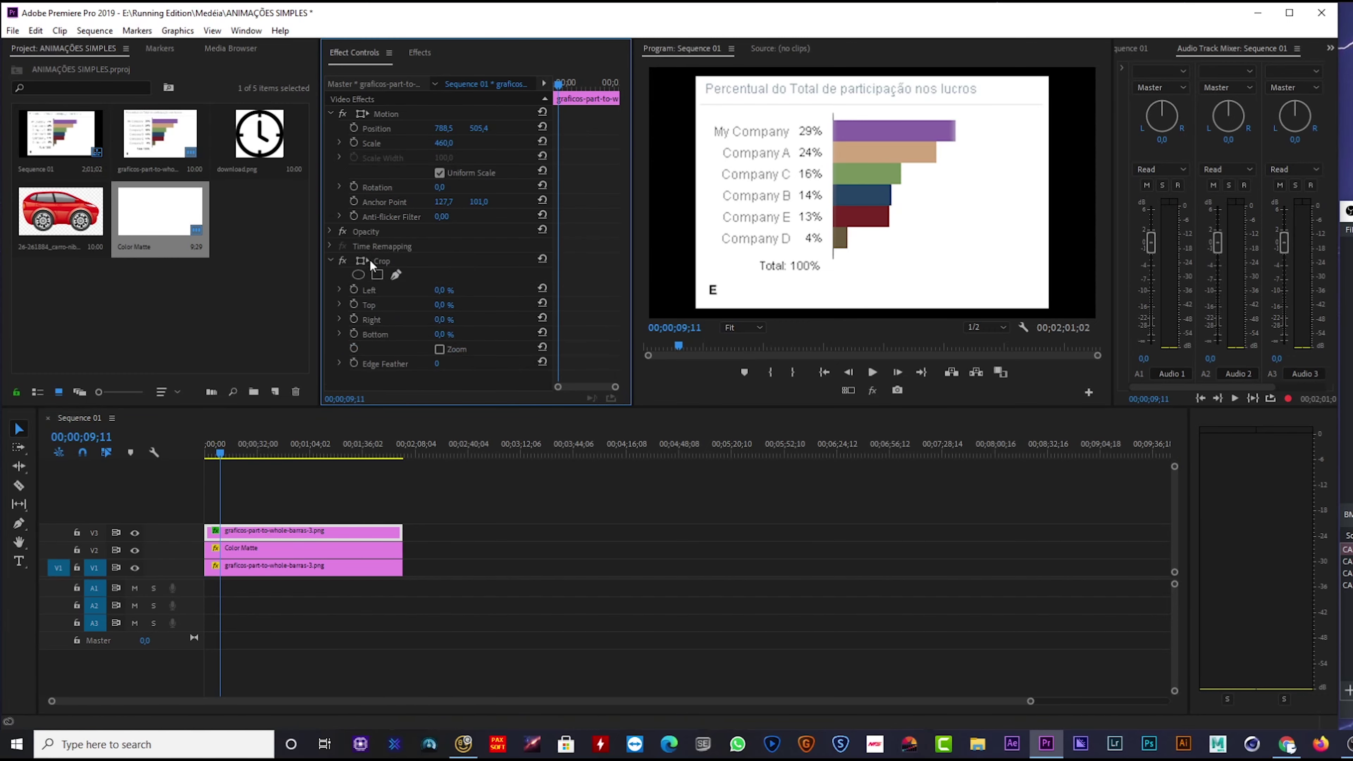
click(369, 260)
drag(674, 526, 670, 403)
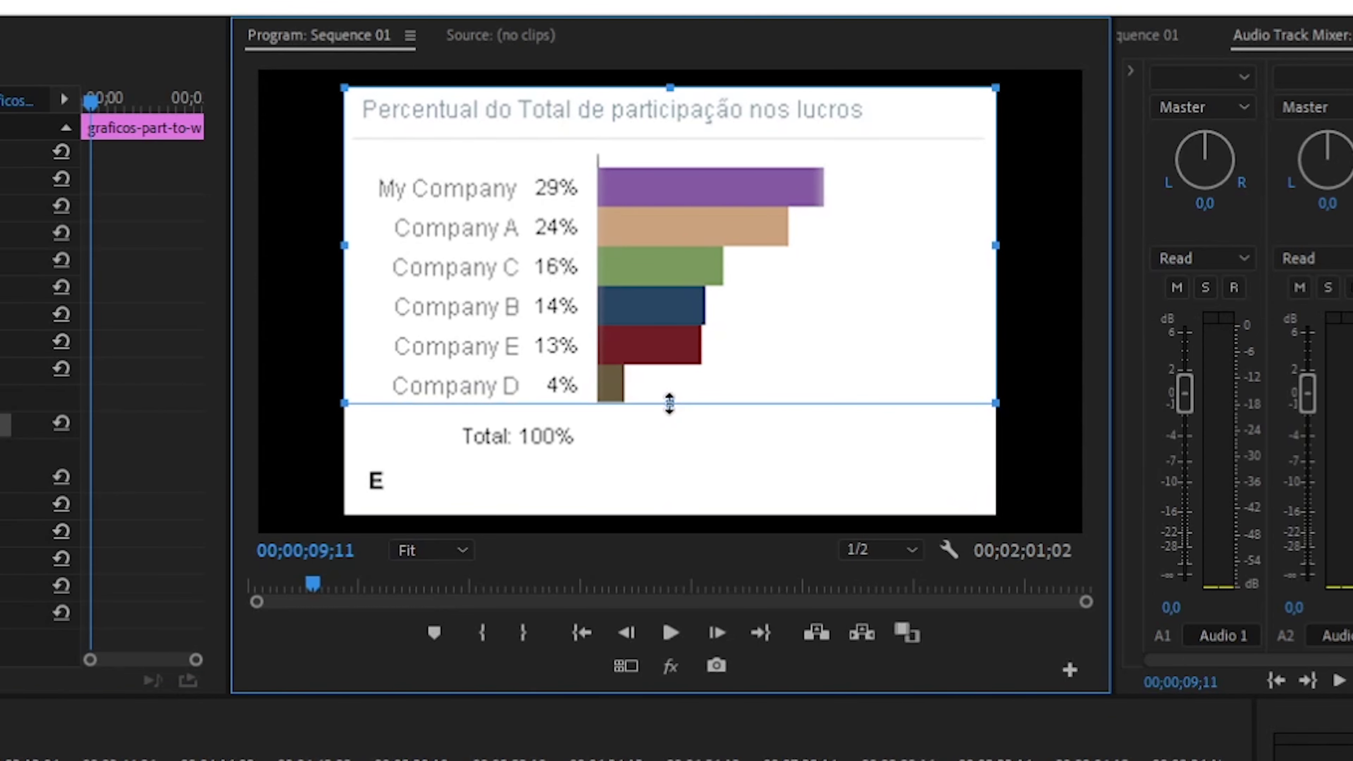
drag(670, 88, 680, 366)
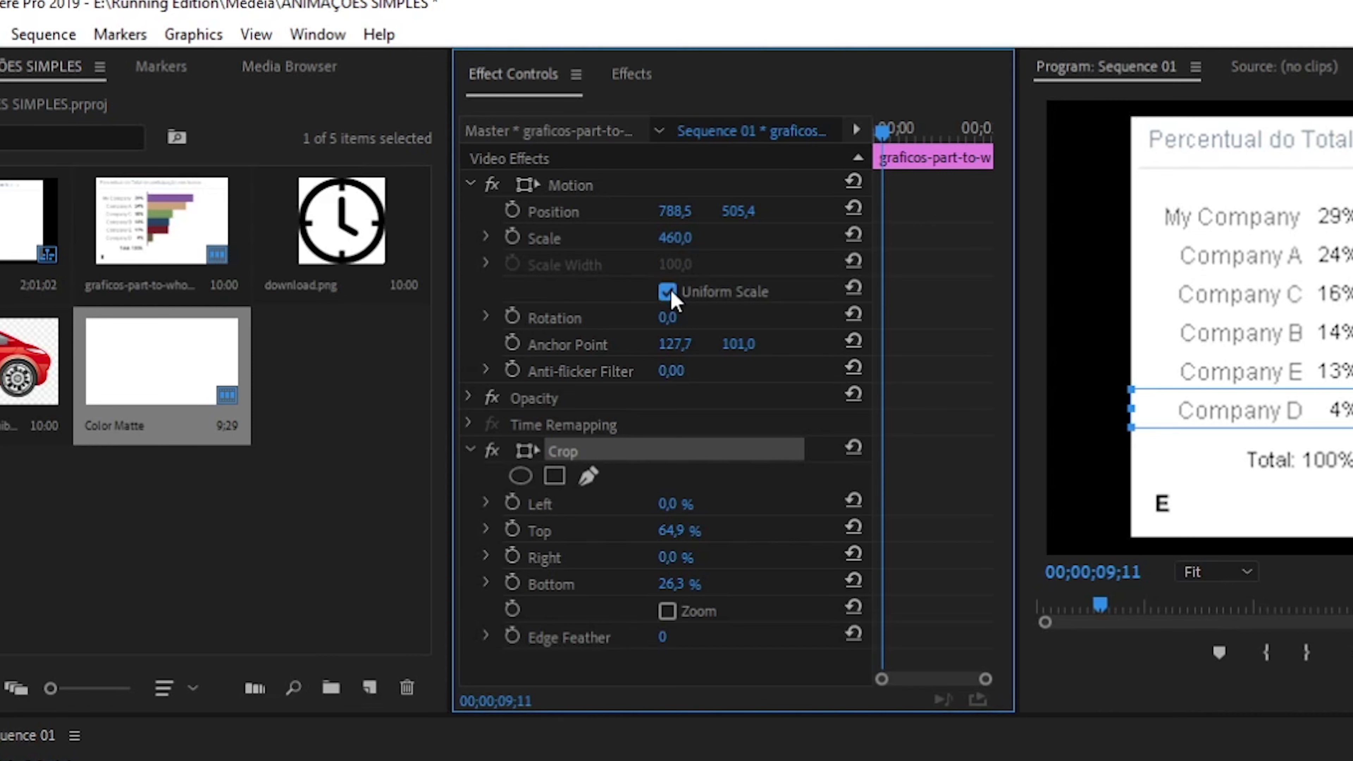
Step: Turn off Uniform Scale for the cropped V3 clip and set its Scale Width to 462
click(440, 173)
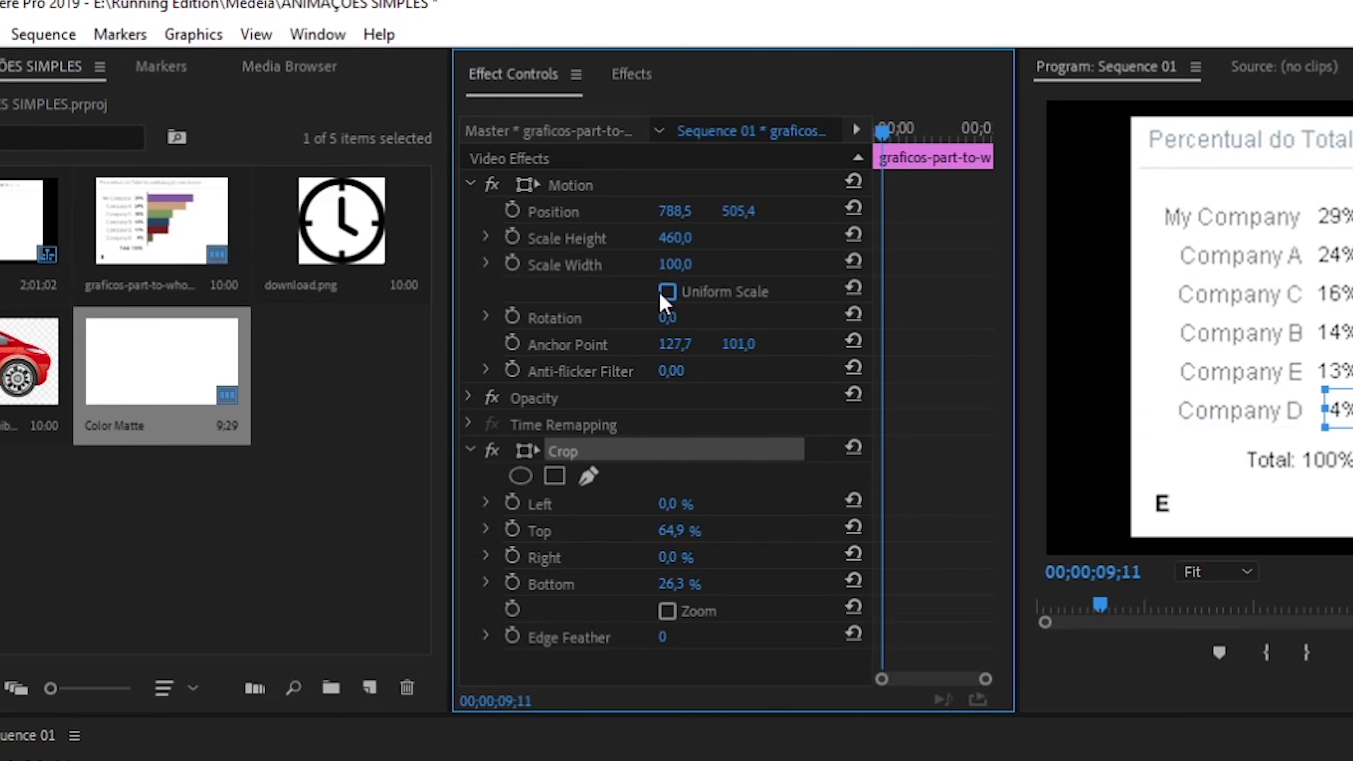
drag(675, 264, 804, 264)
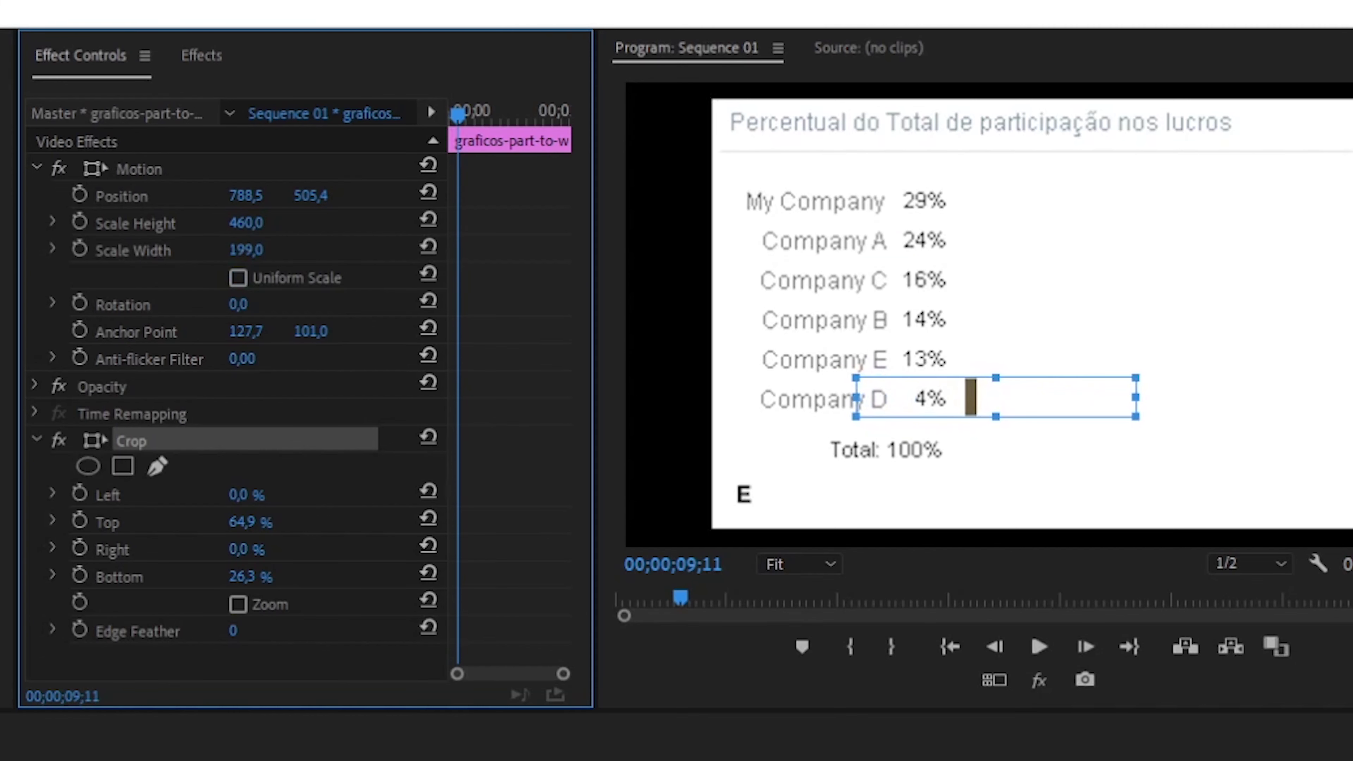
drag(245, 250, 385, 250)
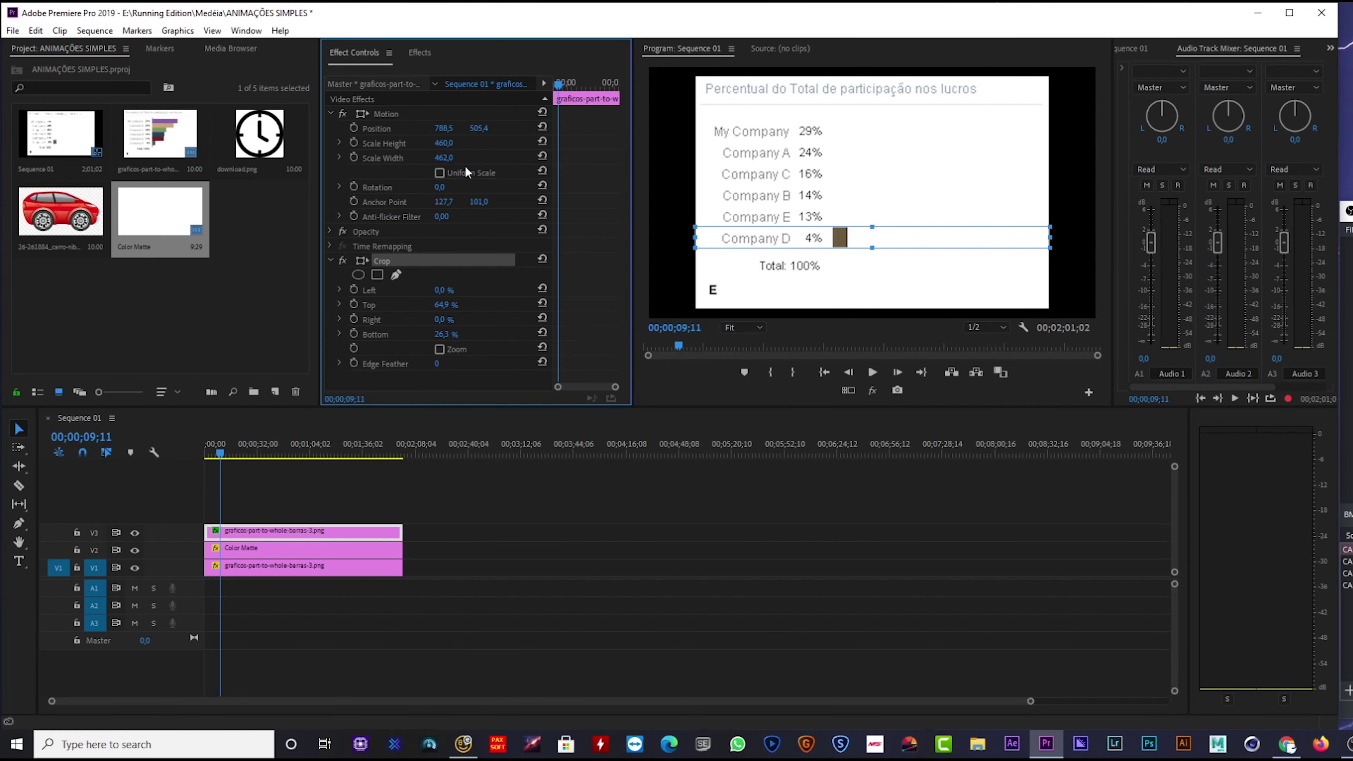
Step: Enable Scale Width keyframing at 462 on the V3 chart clip and return to the start of the sequence
click(354, 158)
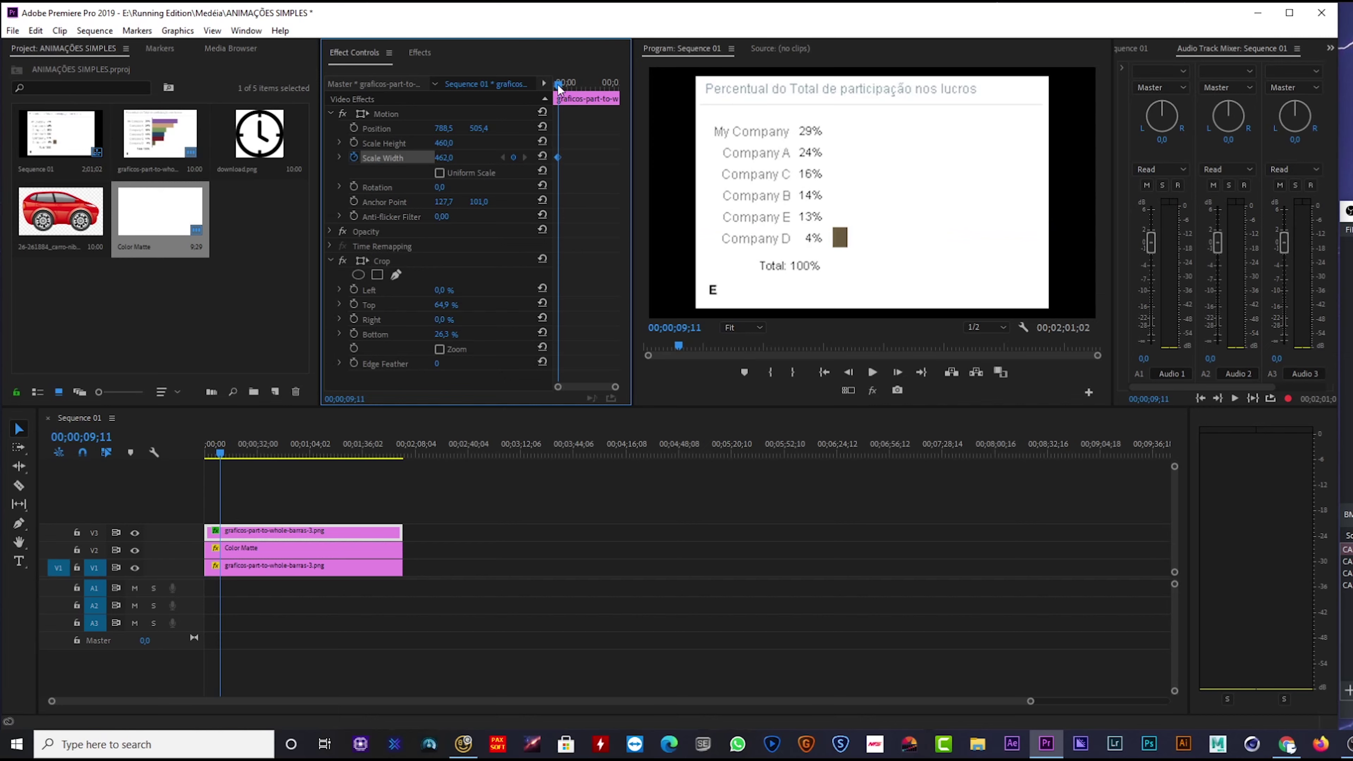
drag(559, 85, 542, 88)
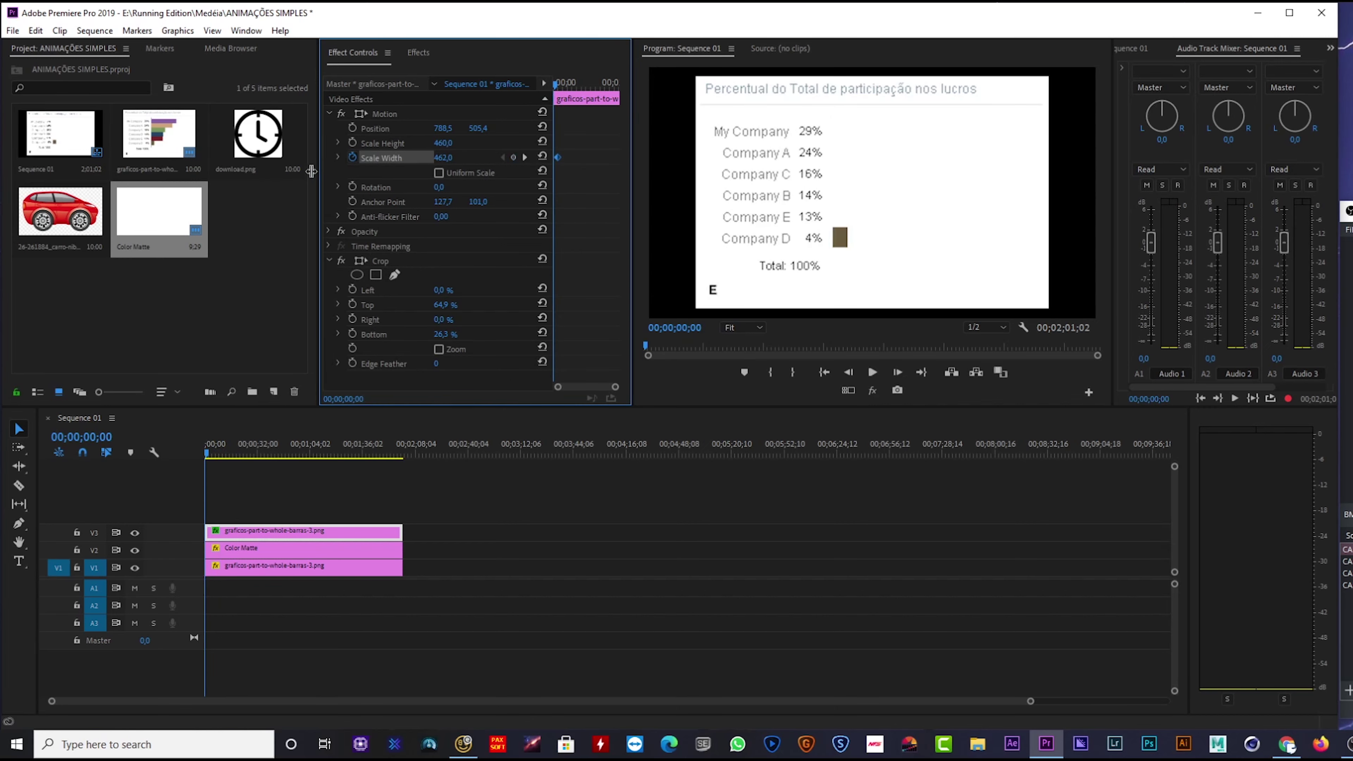
drag(321, 169, 302, 169)
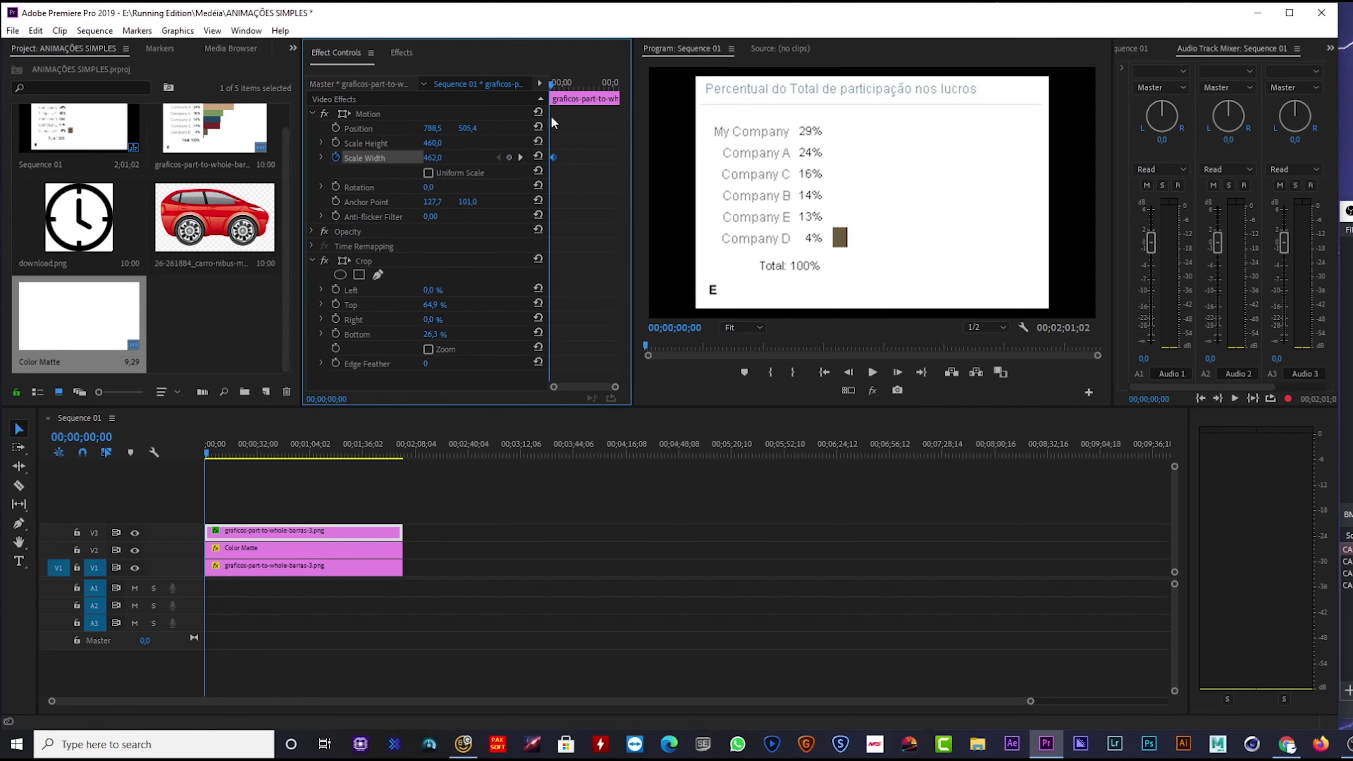
drag(612, 385, 595, 387)
drag(592, 83, 532, 99)
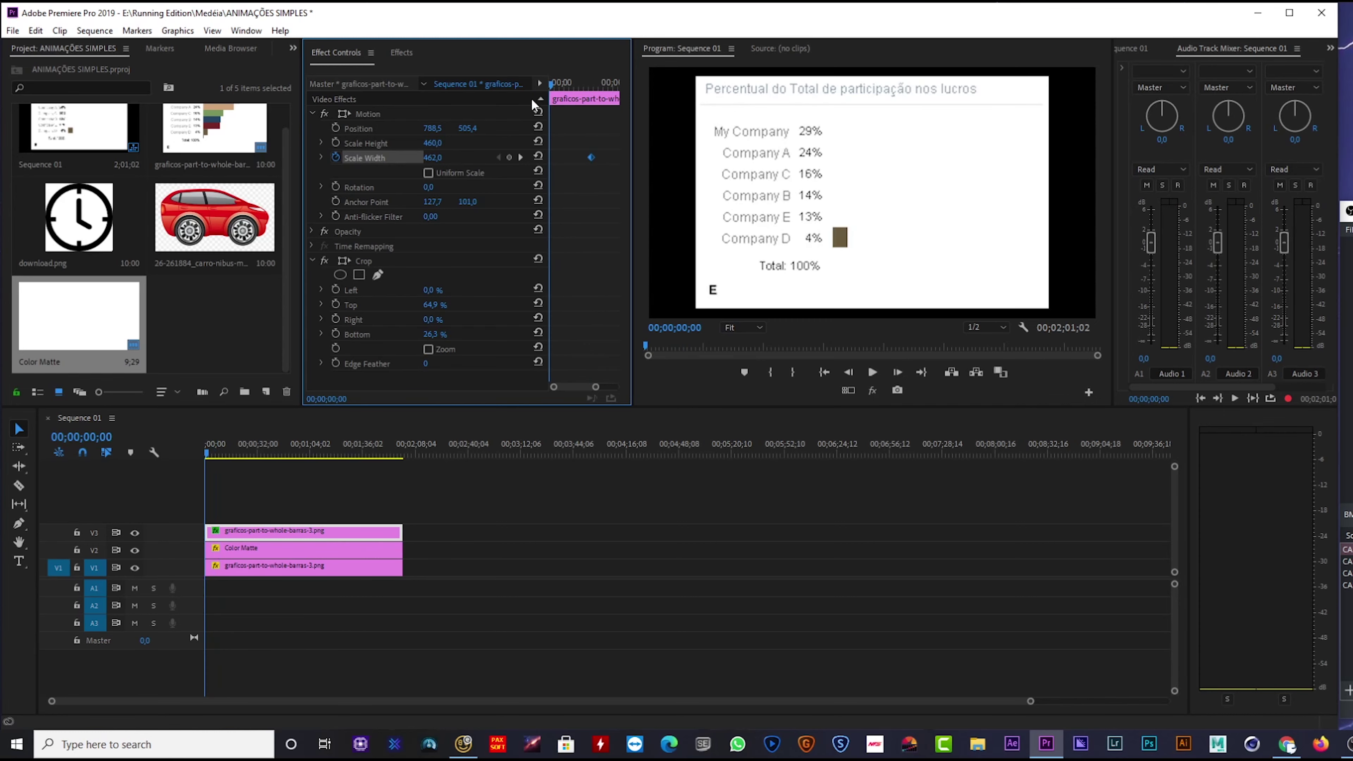
Step: Set the V3 clip's Scale Width to 0 at the sequence start, bring the 462 keyframe closer, and play back the bar's growth
click(436, 156)
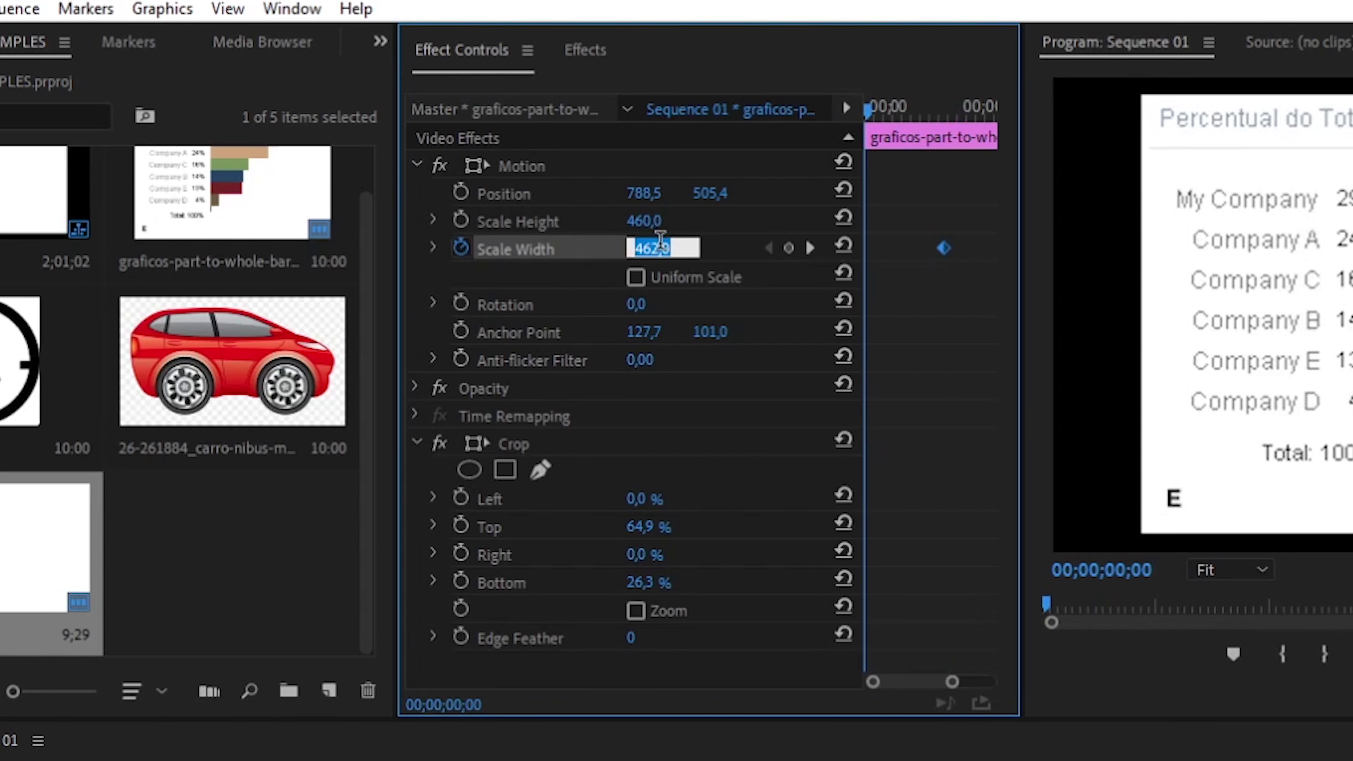
text(0)
key(Return)
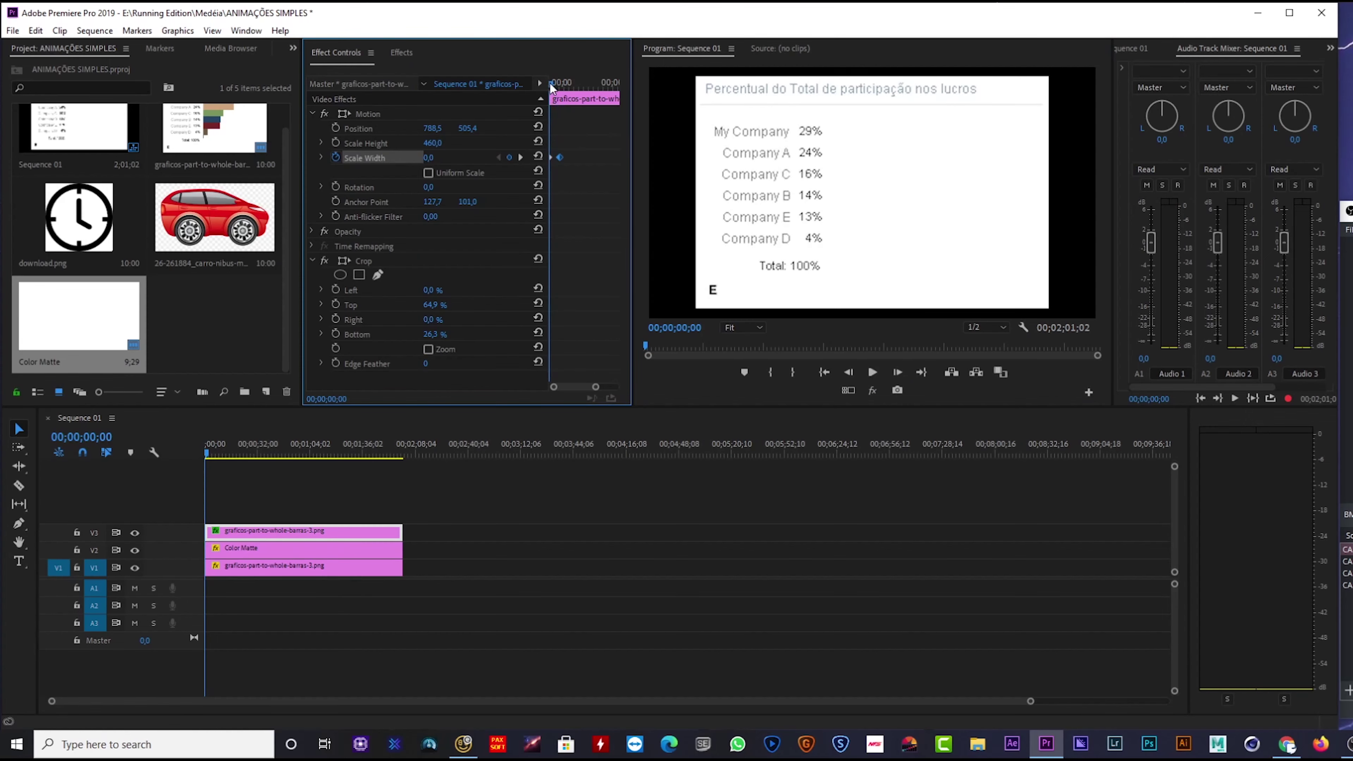
key(space)
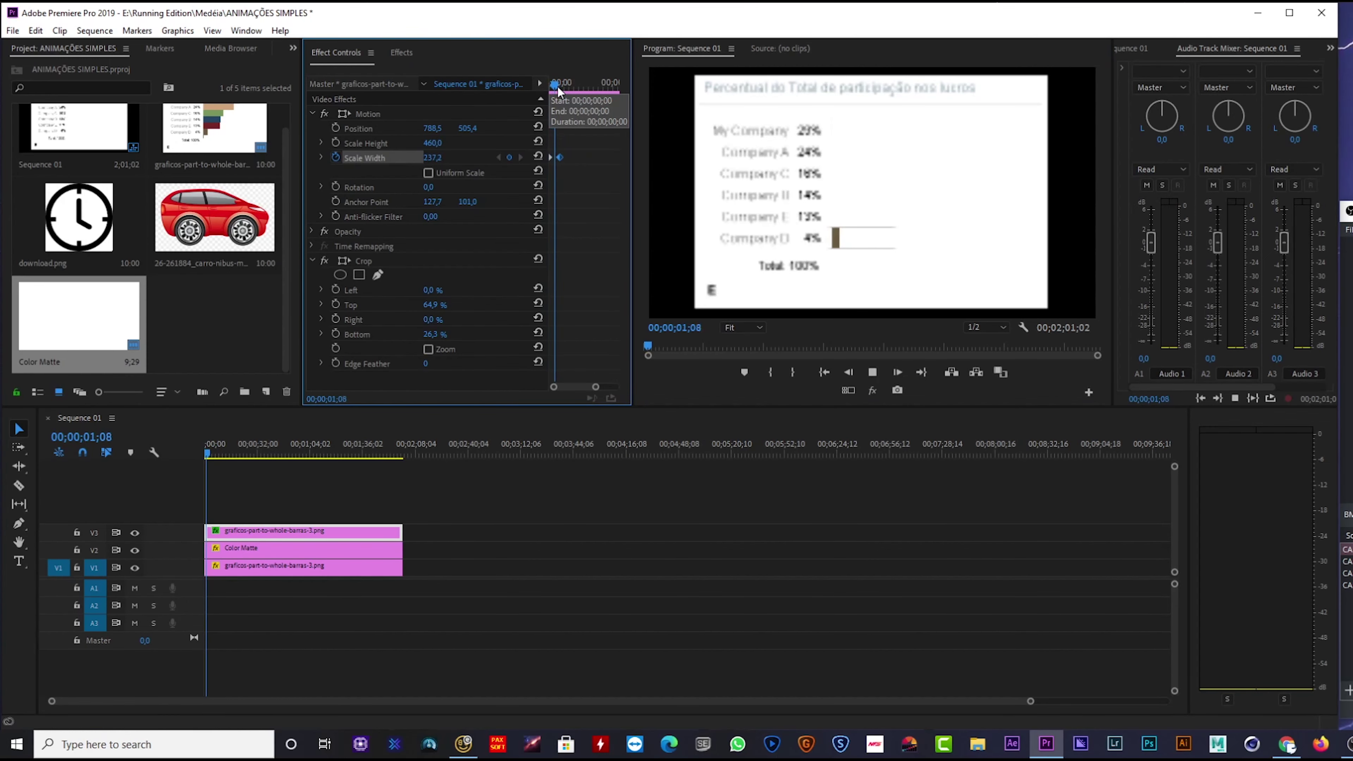
key(space)
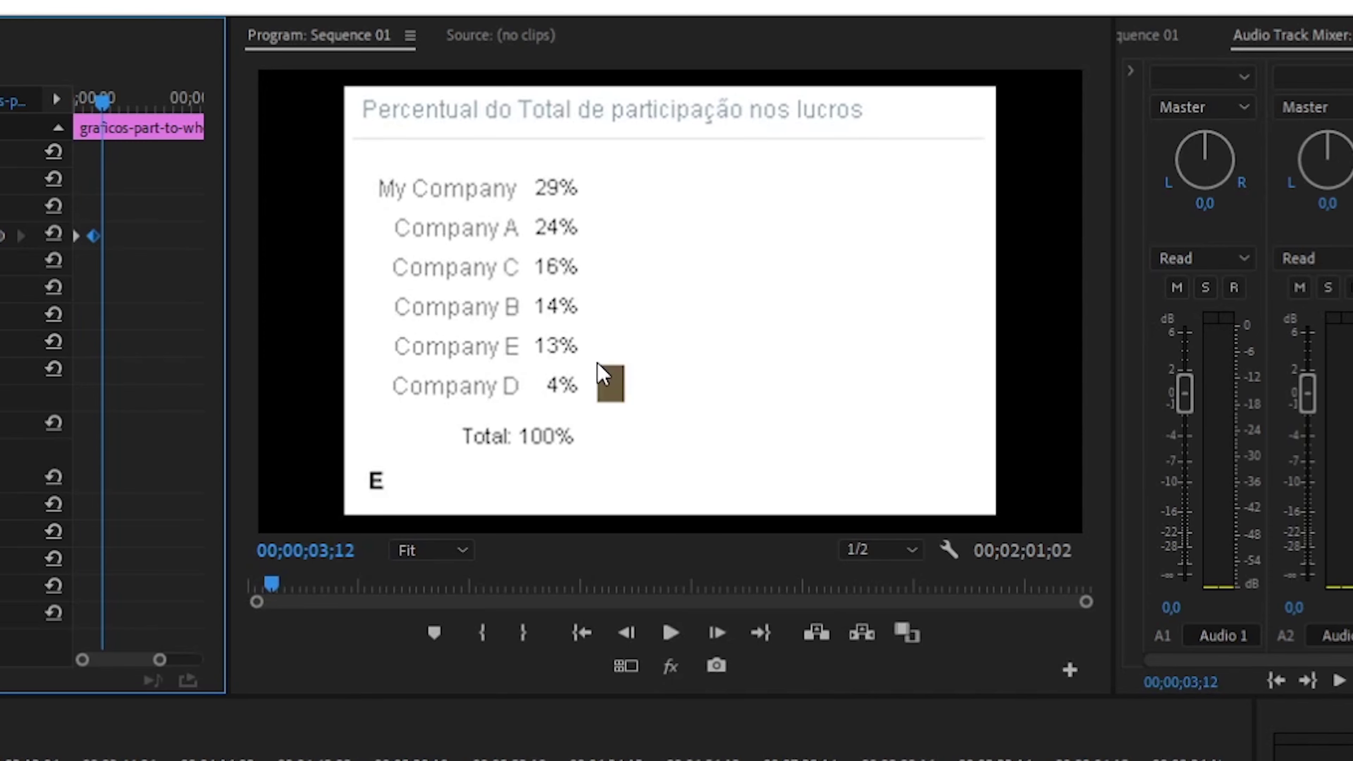
Step: Duplicate the cropped V3 chart clip onto a new V4 track, starting at 00;00;05;16
click(2, 153)
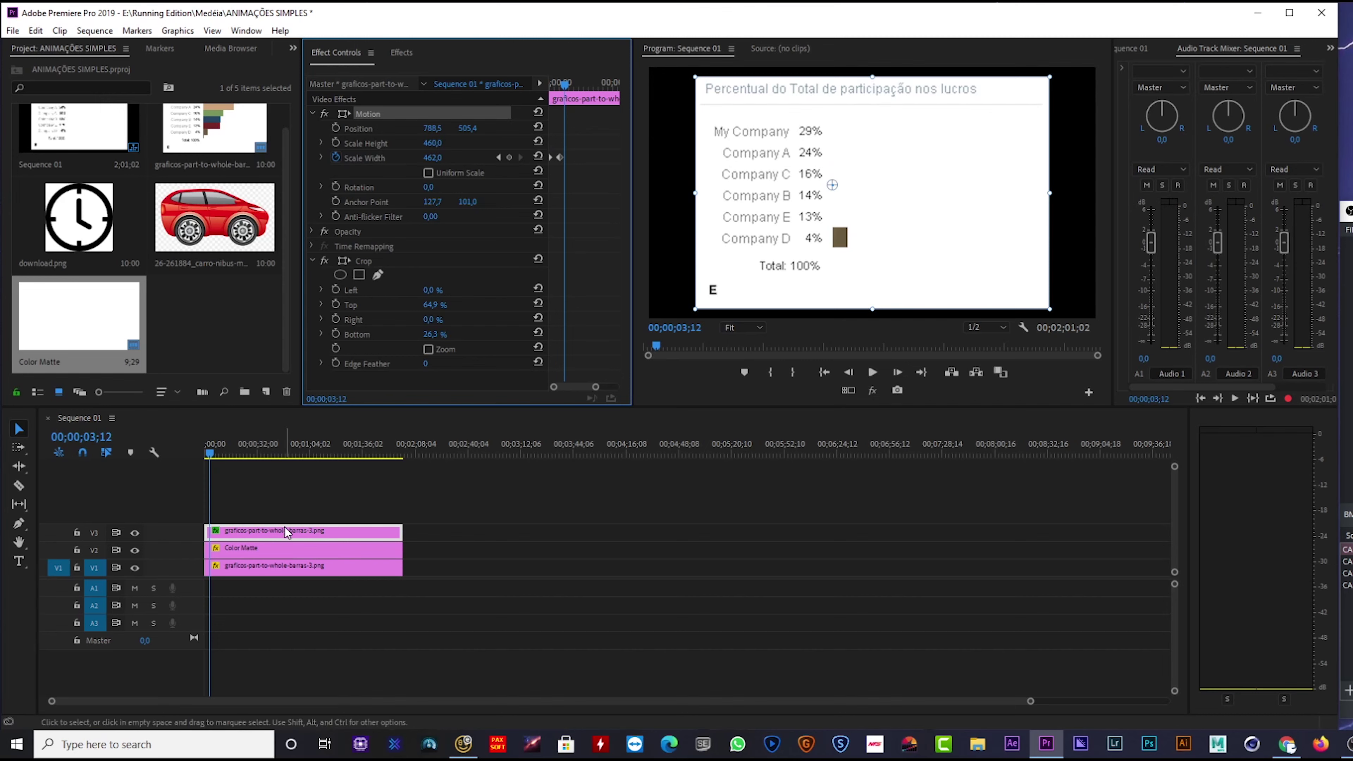
click(284, 535)
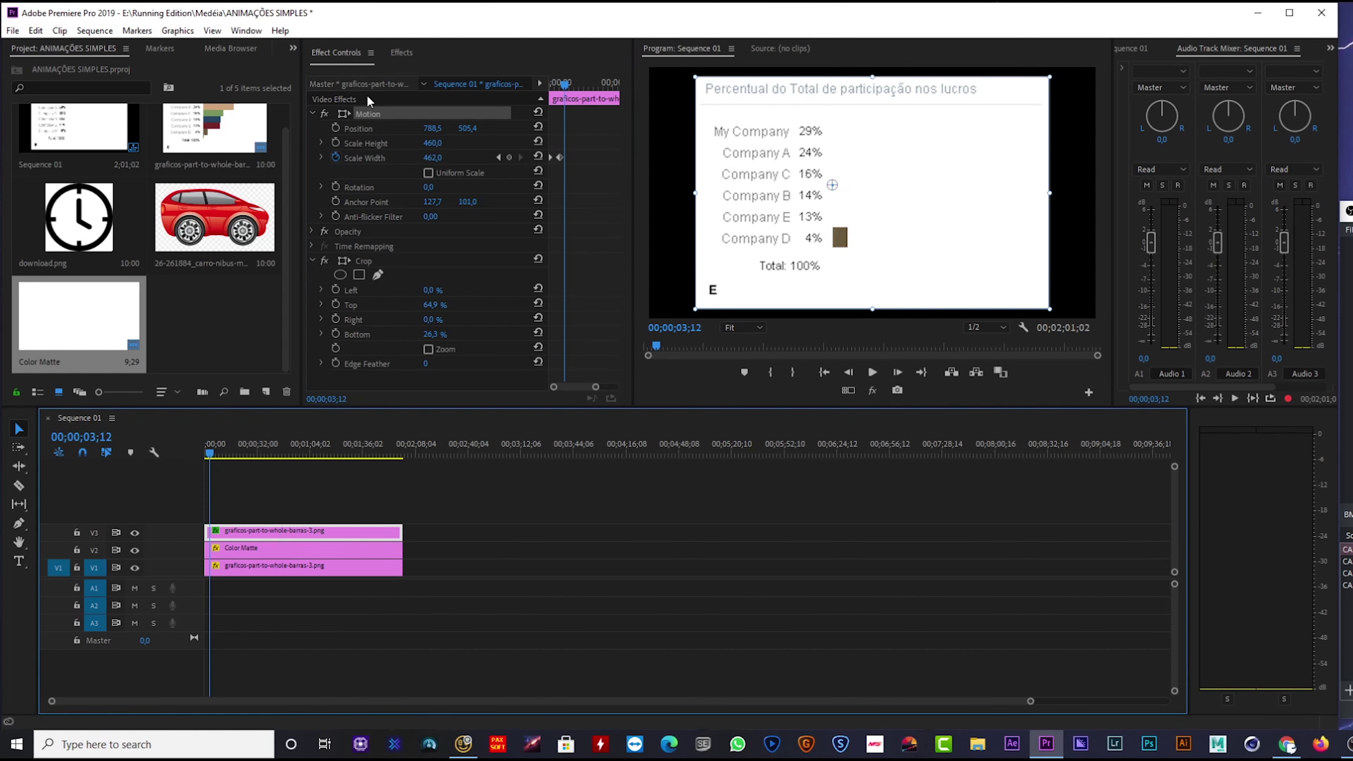
click(366, 262)
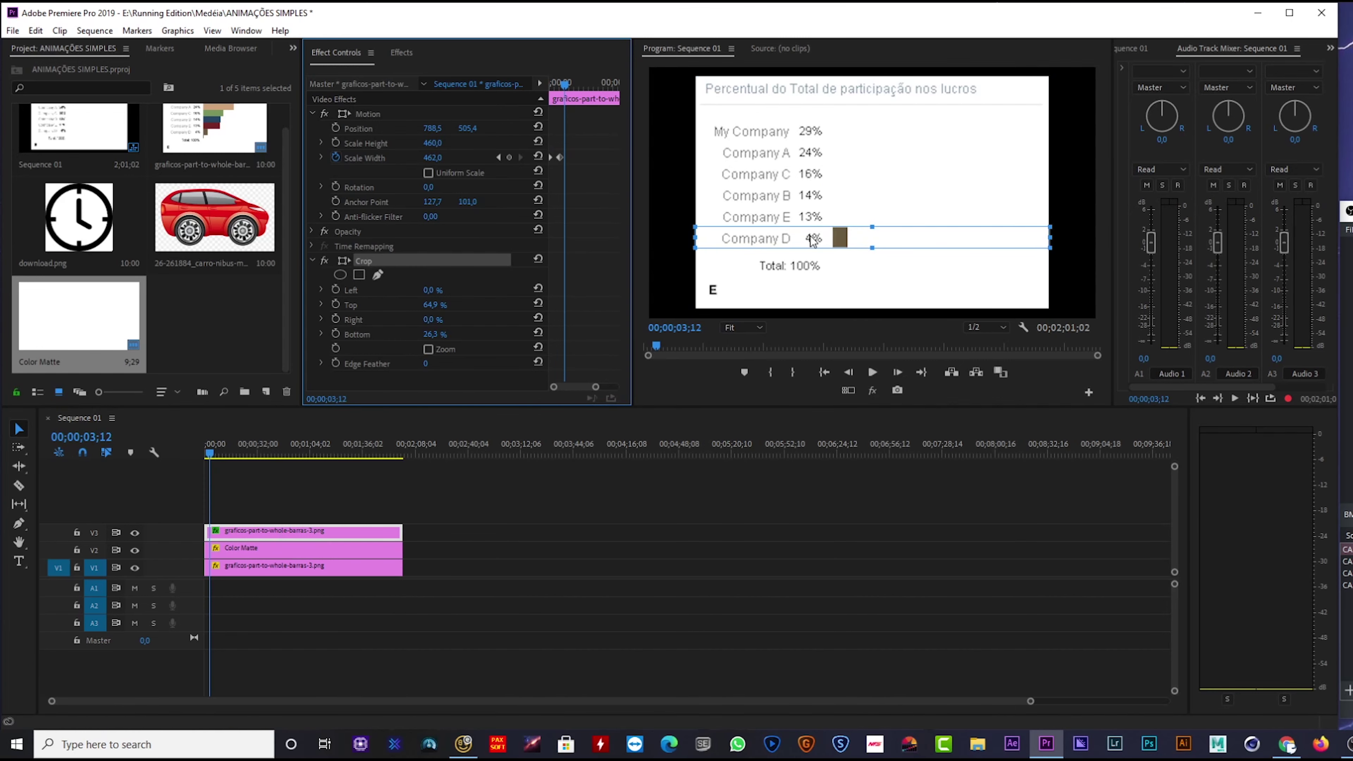
drag(211, 450, 216, 450)
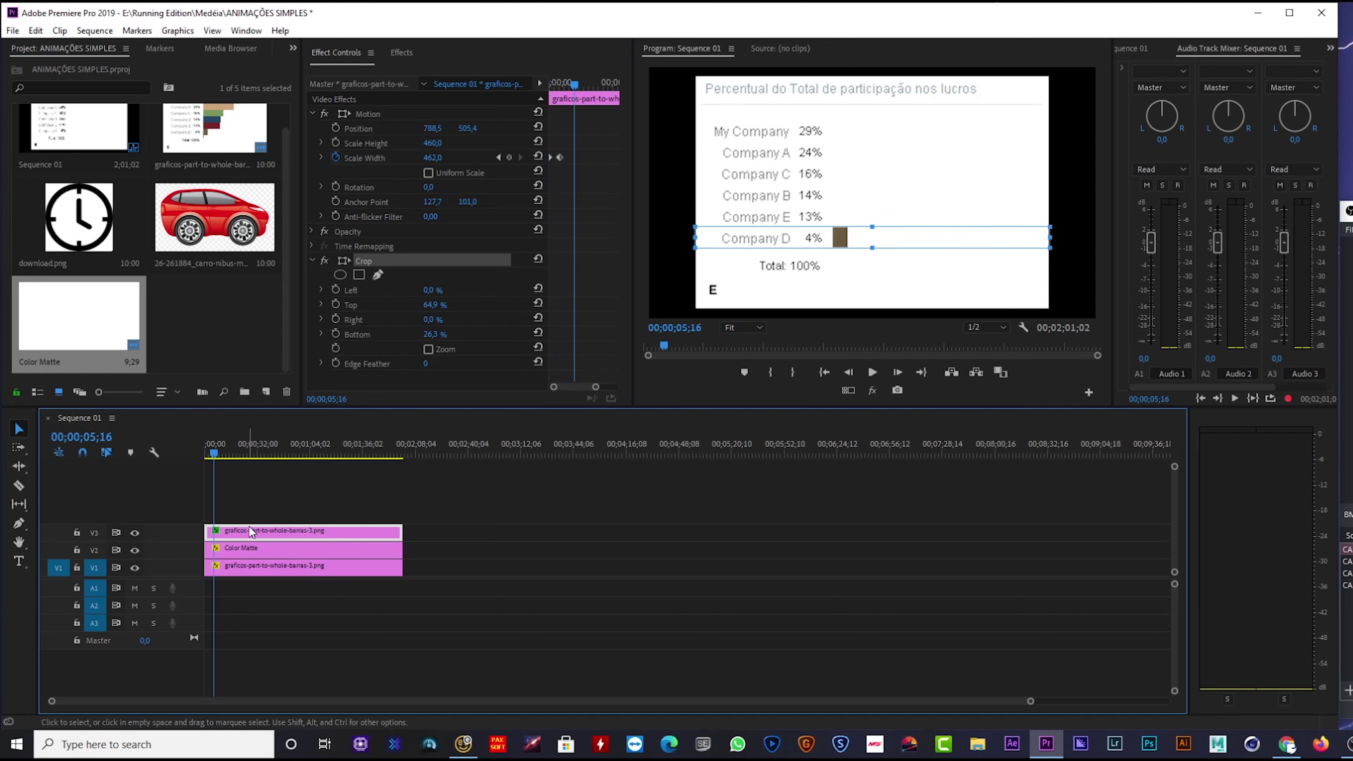
drag(257, 530, 268, 516)
Step: Move the V4 clip's crop area up to the Company E bar, with Top 55.6% and Bottom 35.7%
click(224, 450)
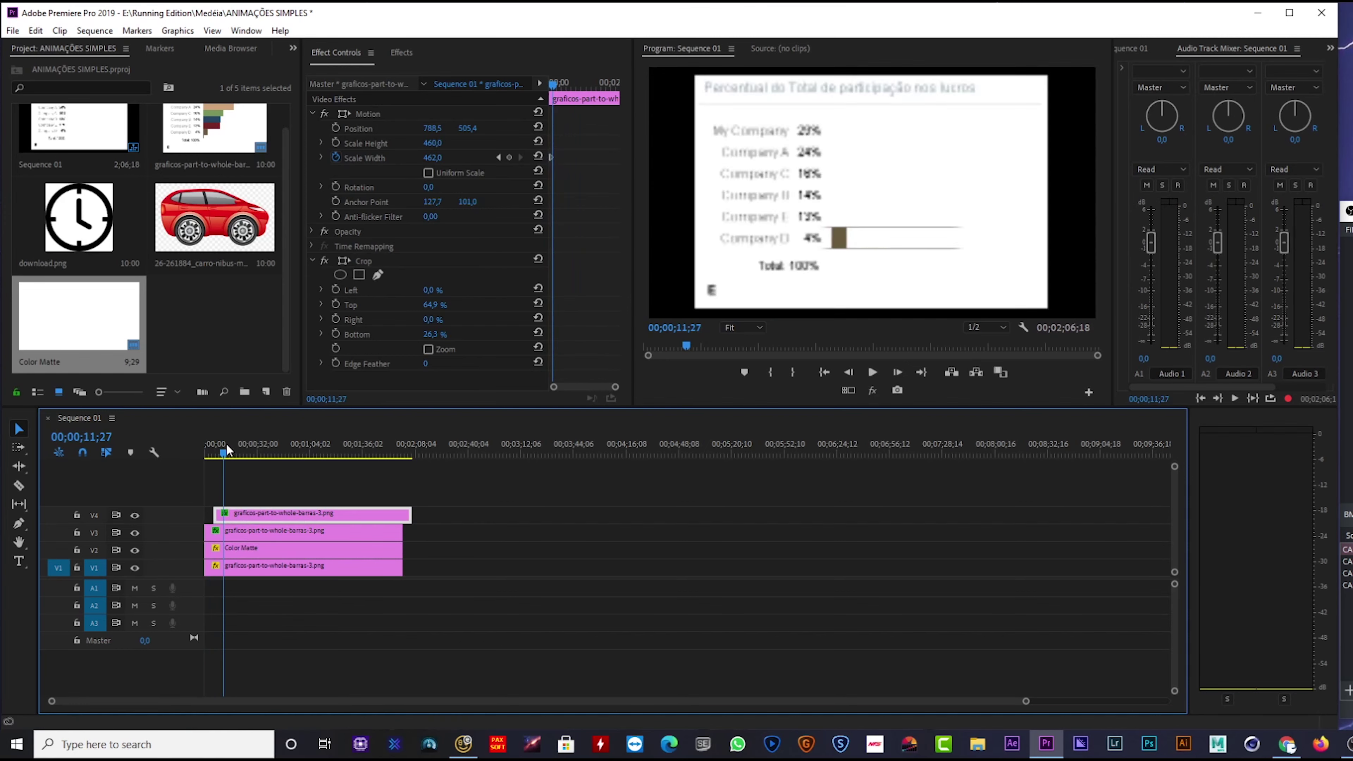
click(367, 262)
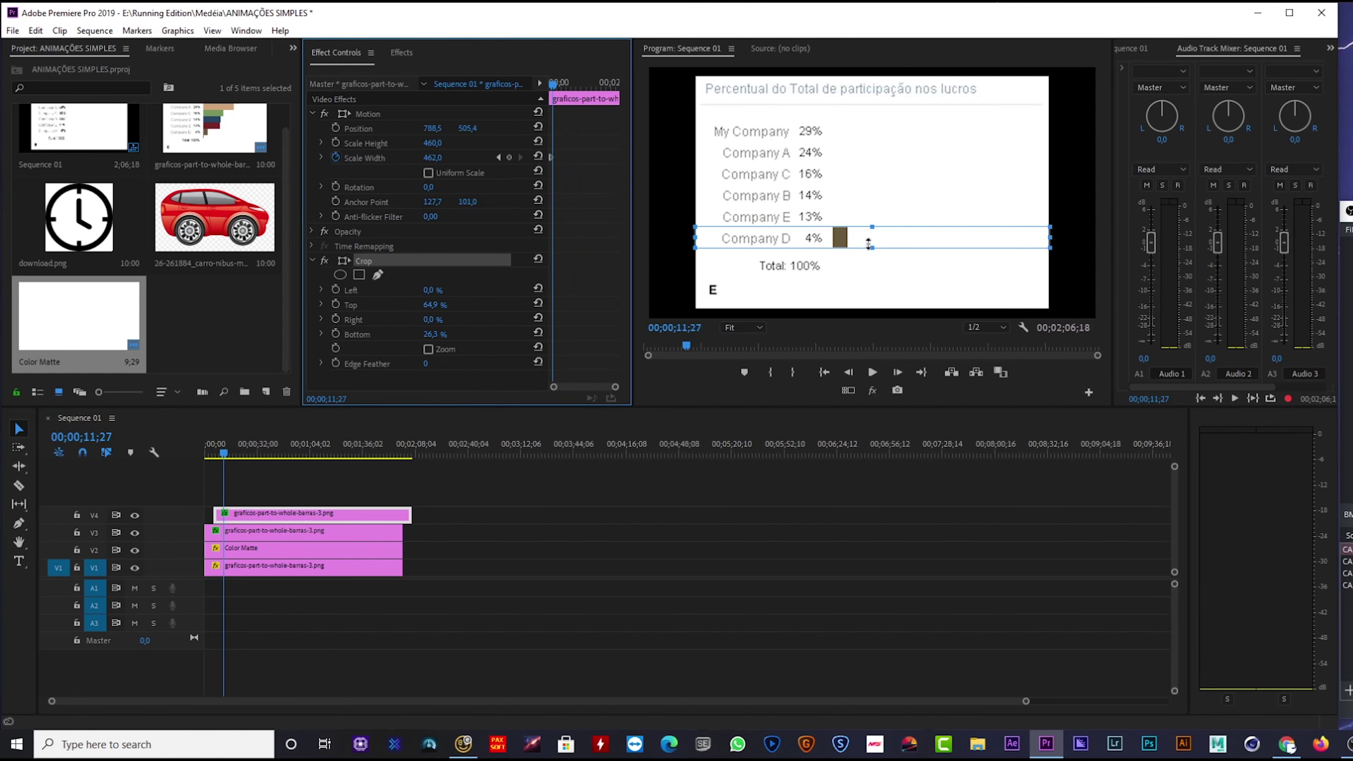
drag(870, 241, 871, 218)
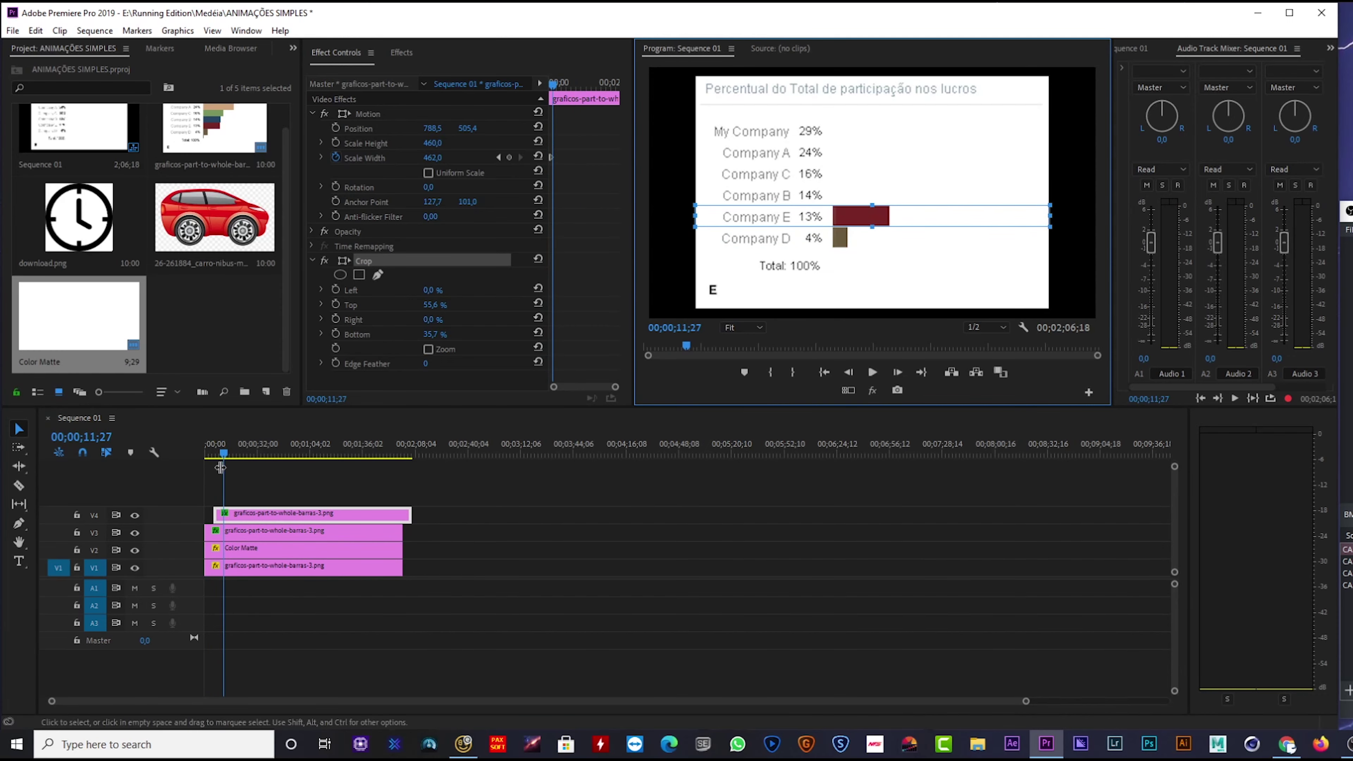
Step: Shift the V4 clip earlier to start about 2 seconds into the sequence and play back both growing bars
drag(224, 452, 187, 445)
key(space)
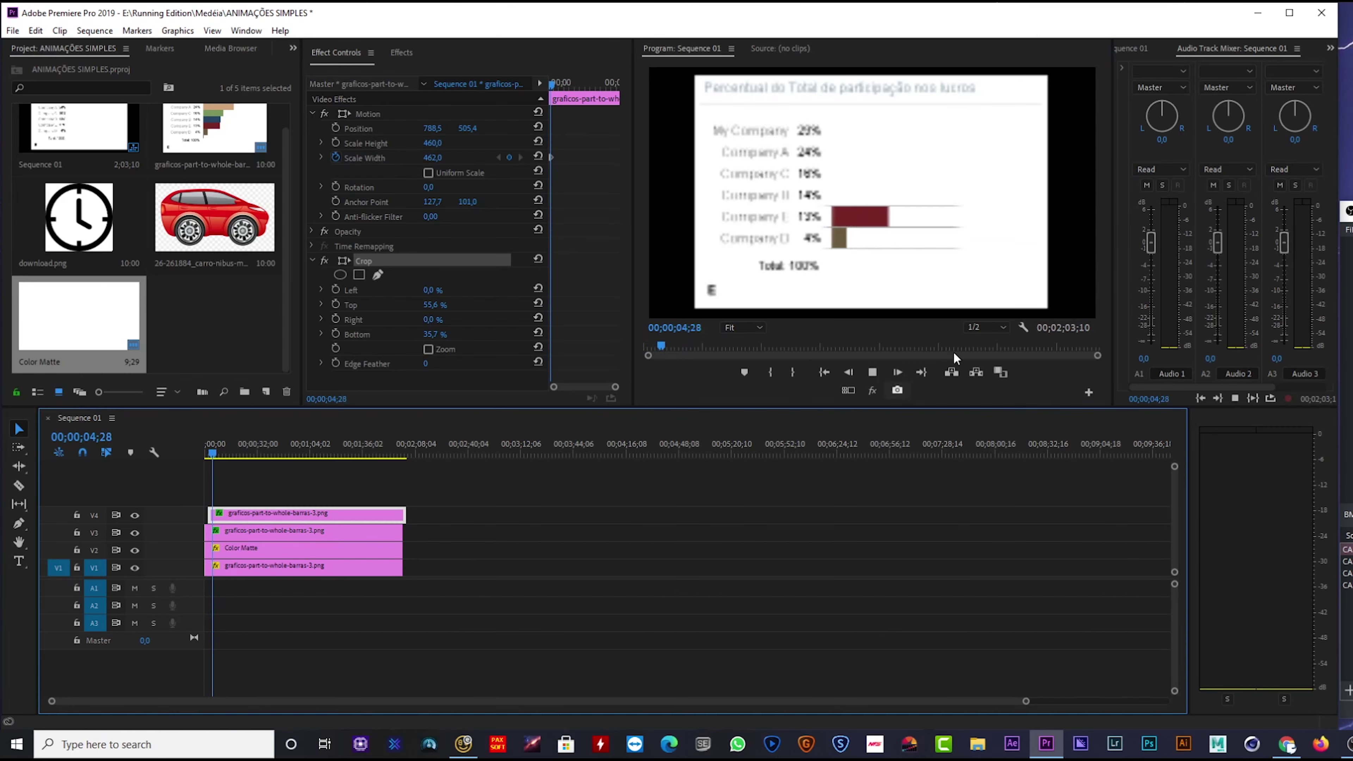
key(space)
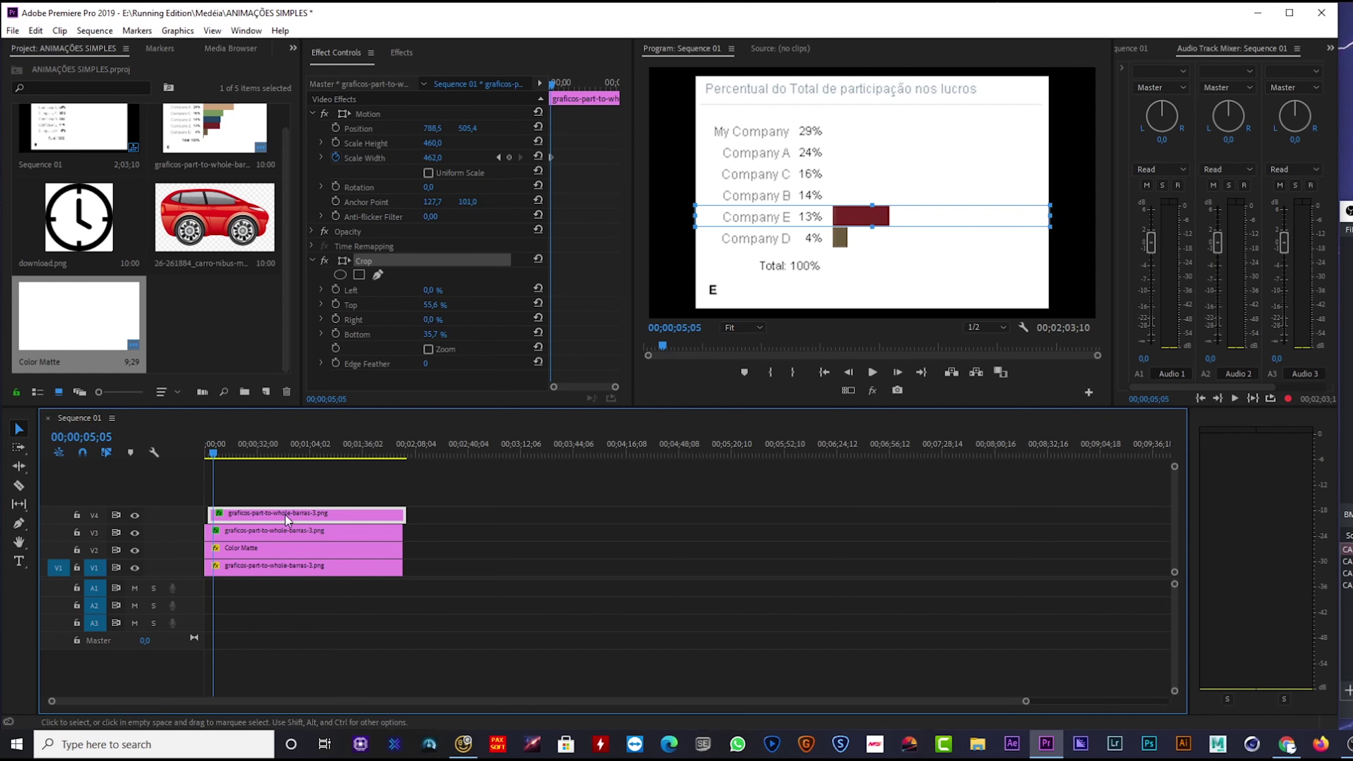
Step: Duplicate the V4 chart clip onto a new V5 track, undoing the misplaced attempt
key(space)
drag(261, 519, 233, 496)
key(space)
key(ctrl+z)
key(space)
drag(237, 515, 240, 503)
key(space)
click(212, 453)
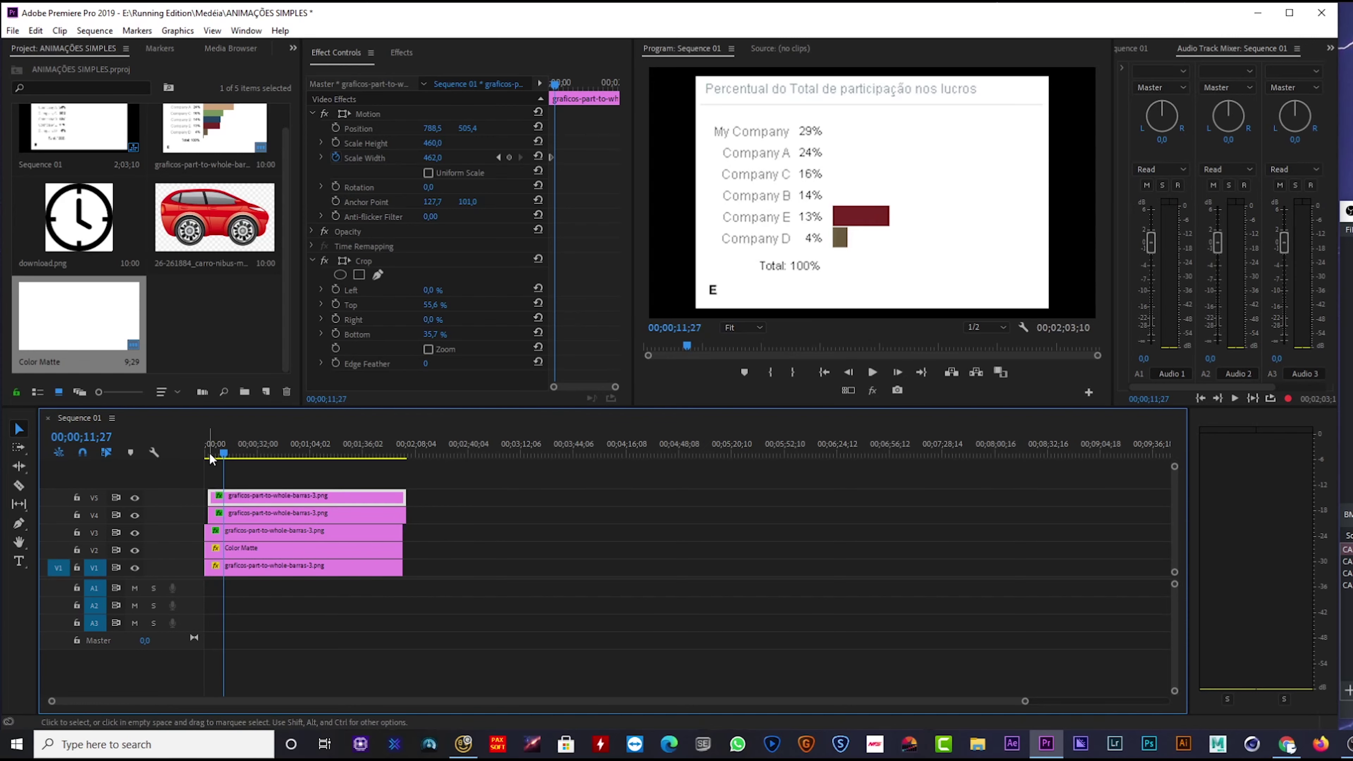
Step: Start the V5 clip slightly later than the V4 clip, and give the V3, V4 and V5 clips the Cerulean label color
key(equal)
key(equal)
key(equal)
drag(276, 499, 315, 535)
click(212, 539)
right_click(314, 536)
mouse_move(393, 470)
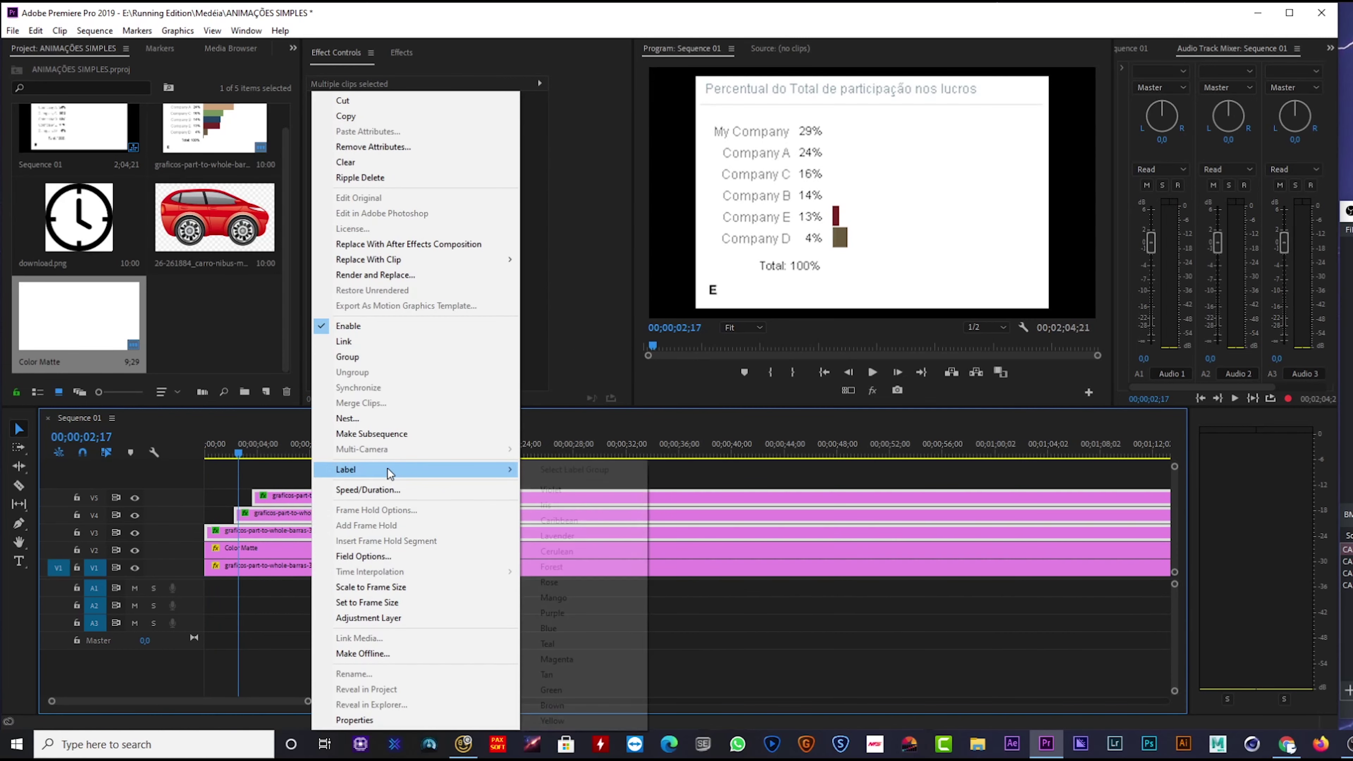
click(583, 551)
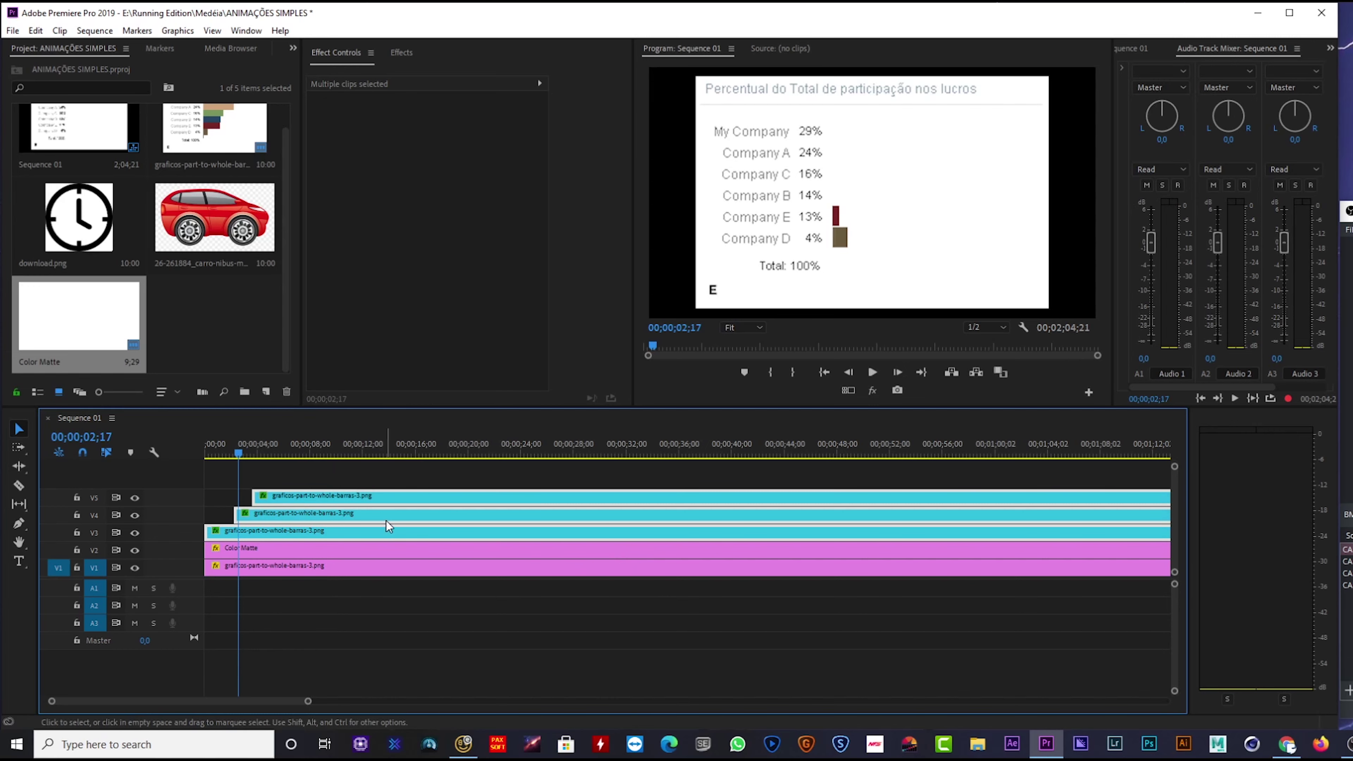
Step: Move the V5 clip's crop area up to the Company B bar, with Top 46.6% and Bottom 44.7%, and play back the animation
click(219, 453)
drag(229, 440, 279, 442)
click(317, 498)
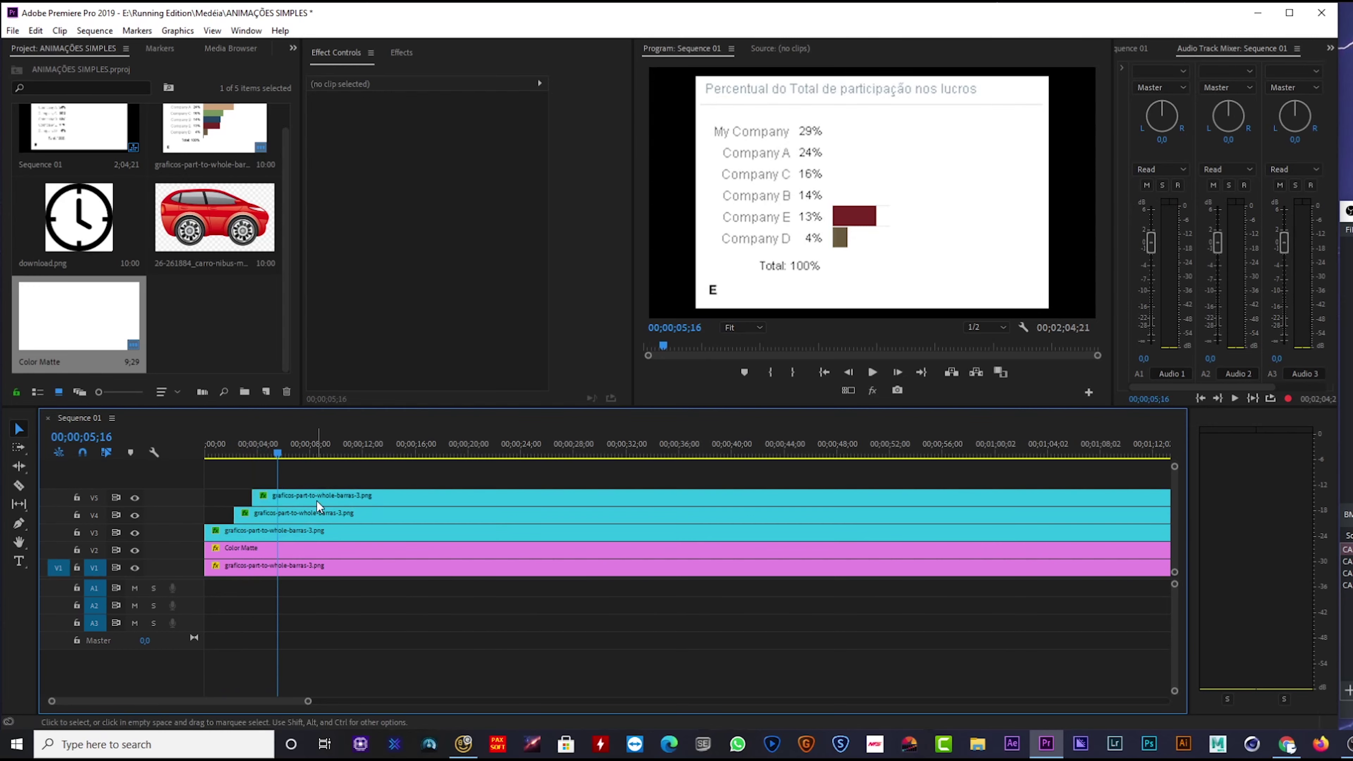
click(378, 263)
drag(887, 223, 893, 204)
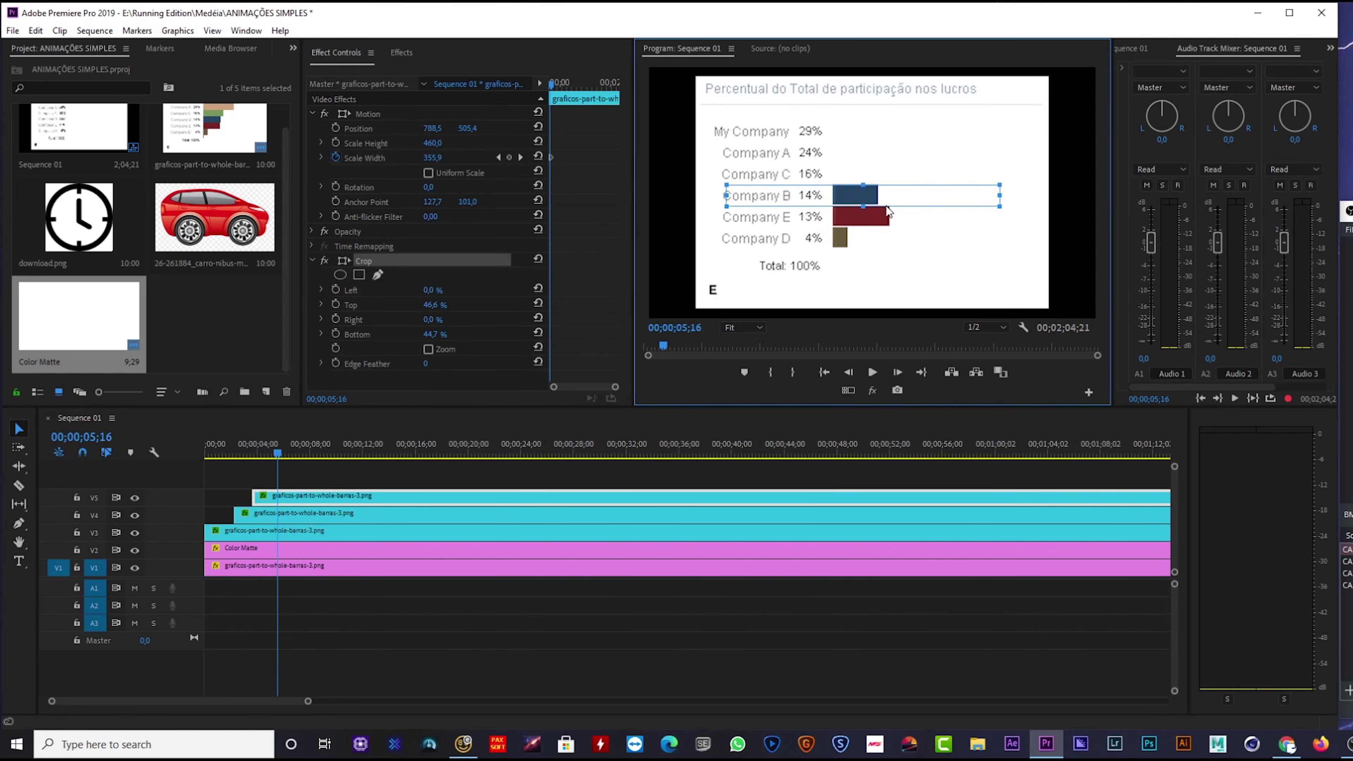
drag(218, 448, 203, 447)
key(space)
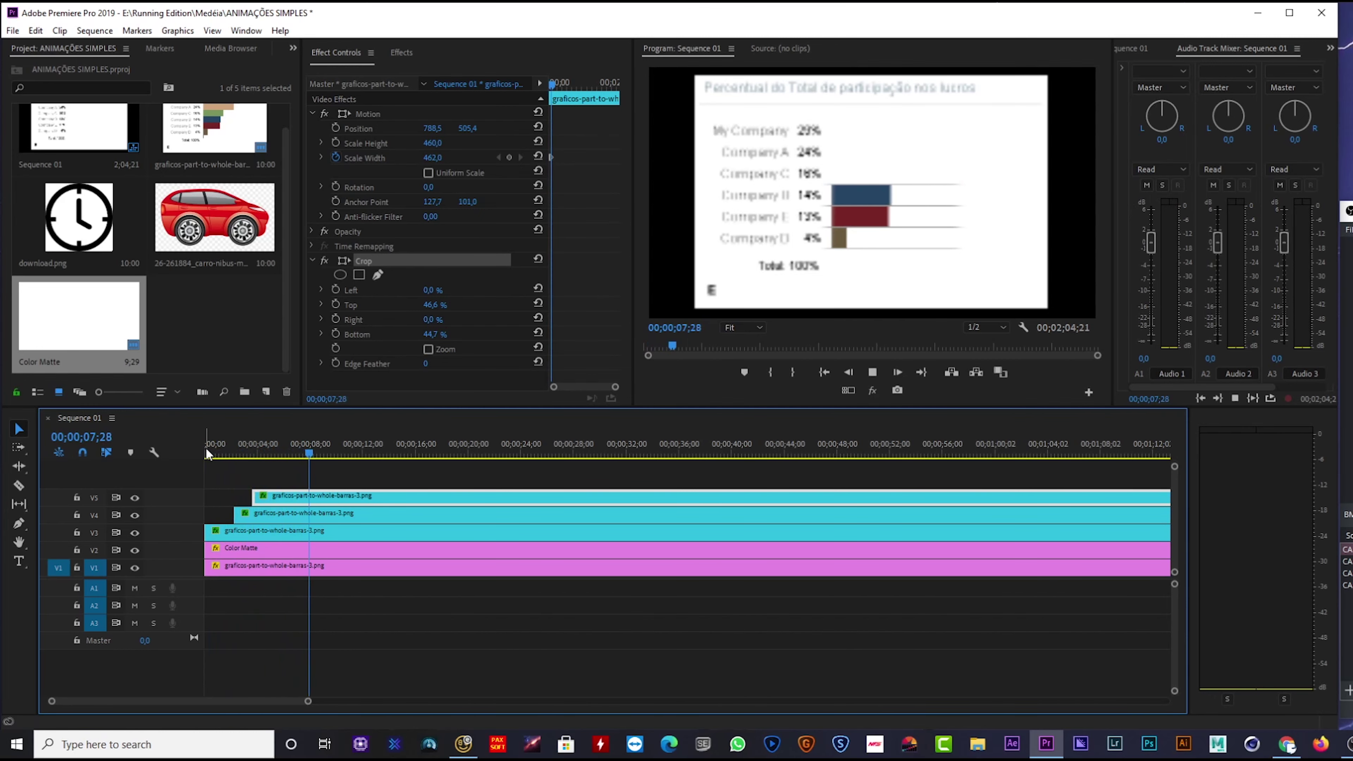
key(space)
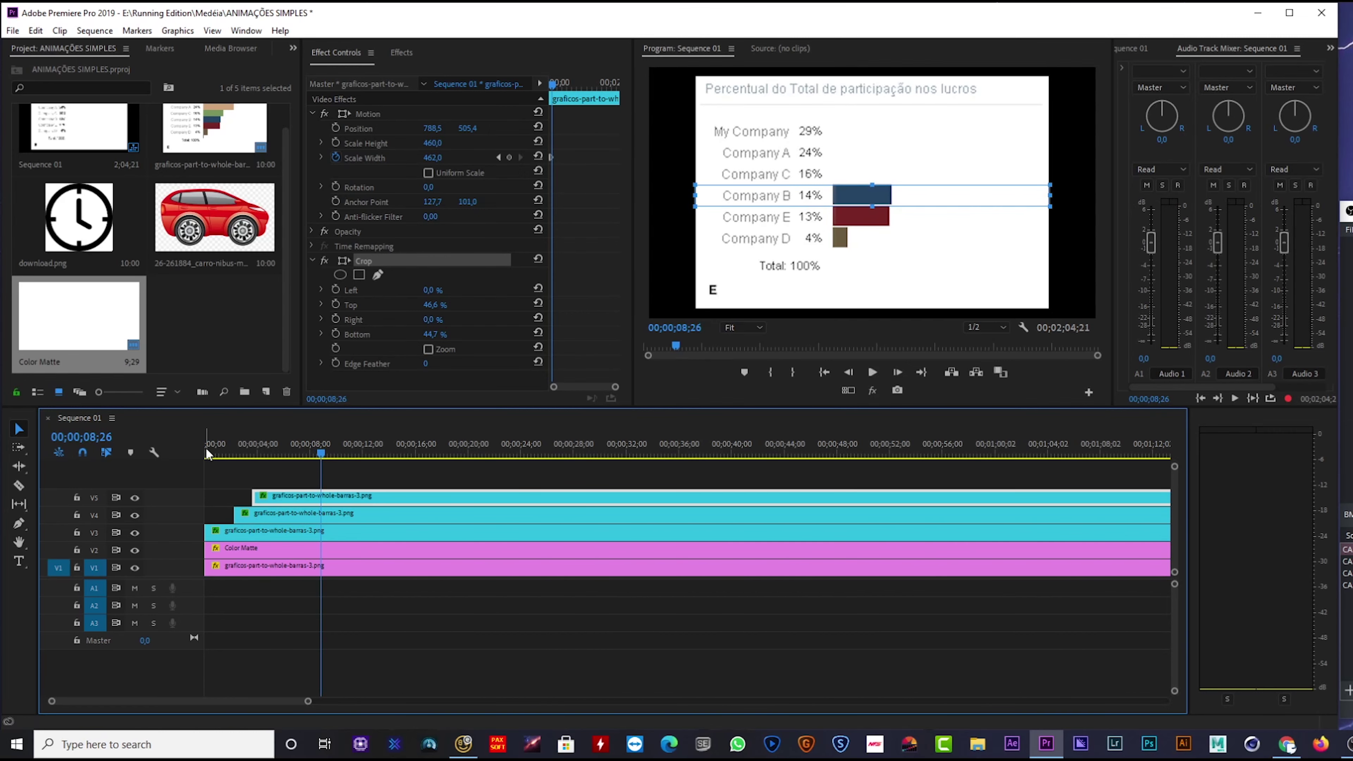
Step: Shift the V4 clip slightly earlier on its track and scrub through the staggered bars
drag(227, 452, 228, 451)
drag(247, 515, 239, 516)
drag(239, 454, 290, 453)
Step: Set the program playback resolution to Full and scrub through the bar animation from the sequence start
click(986, 327)
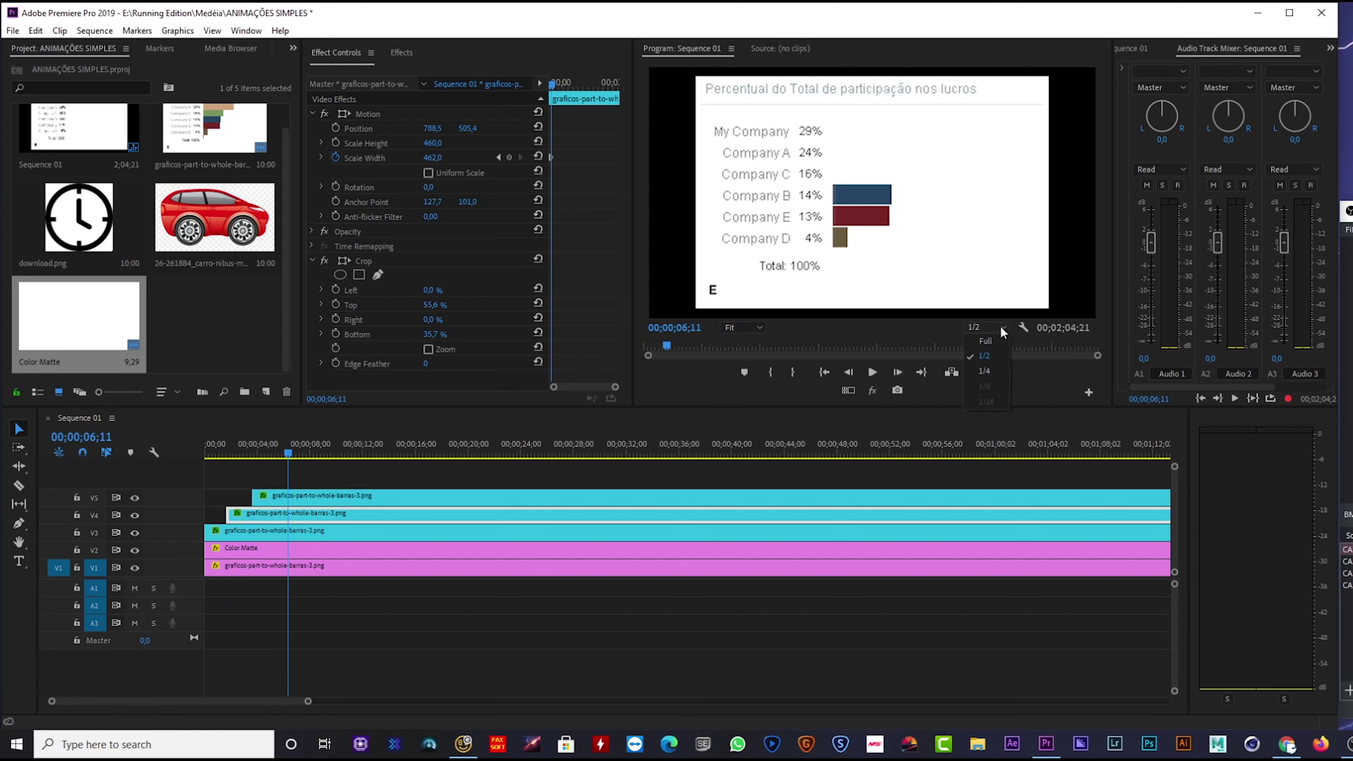
click(983, 341)
drag(240, 454, 309, 449)
click(206, 451)
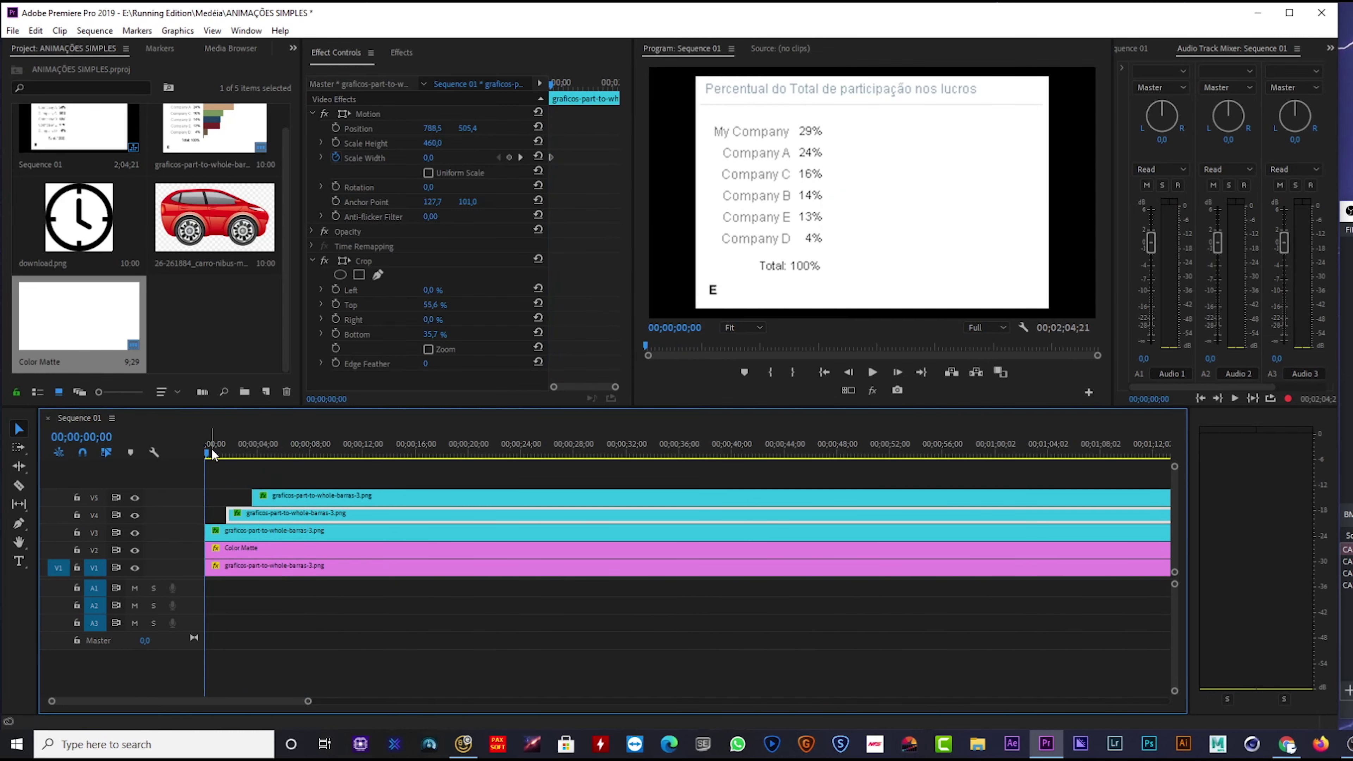
drag(211, 447, 299, 455)
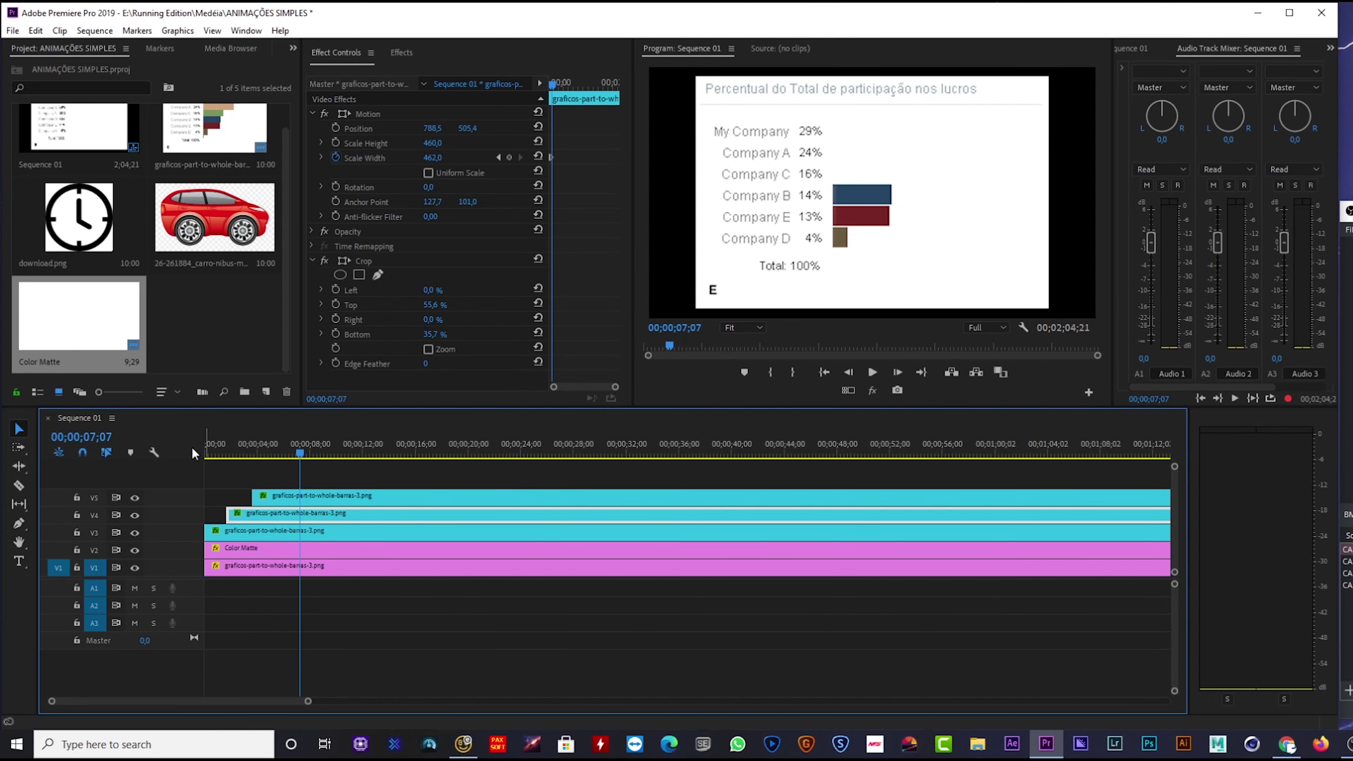
Step: Create a new sequence with the default name for the clock animation
click(265, 392)
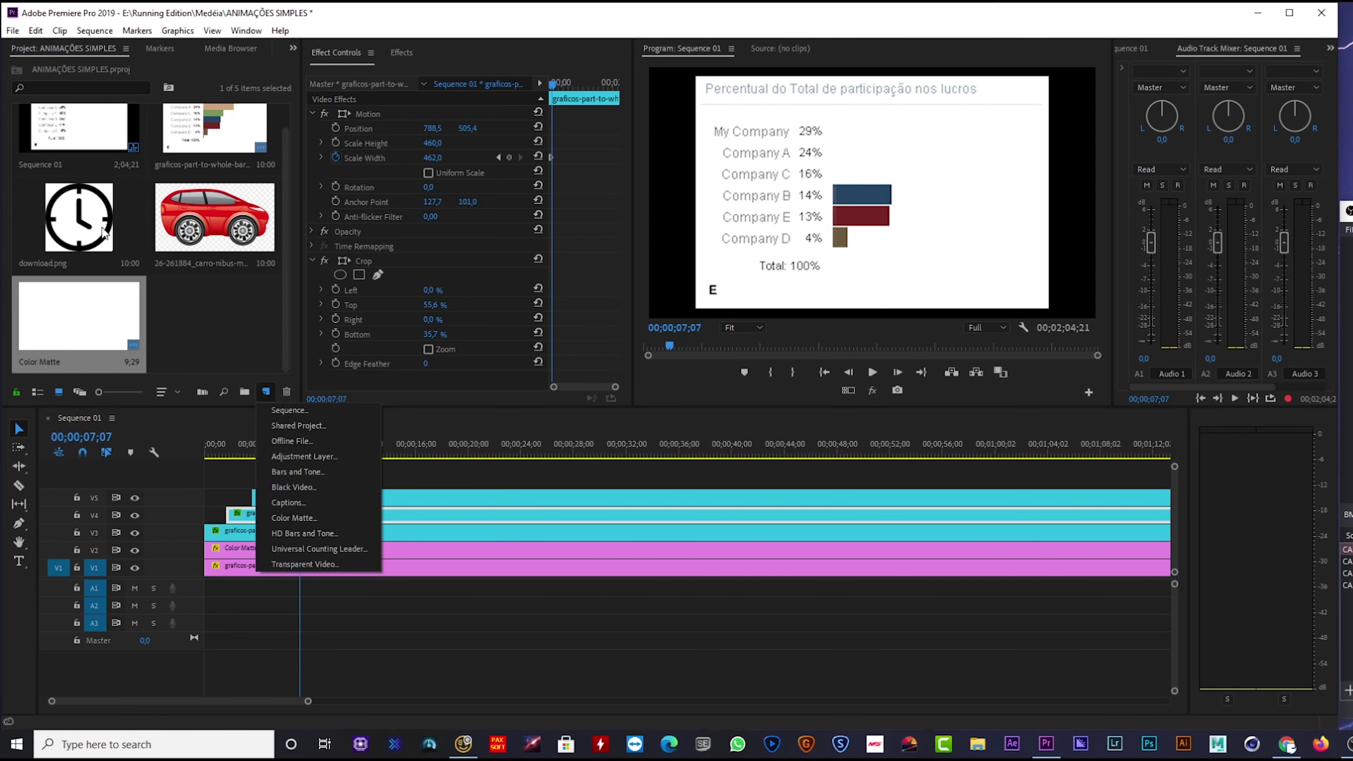
click(311, 411)
click(780, 601)
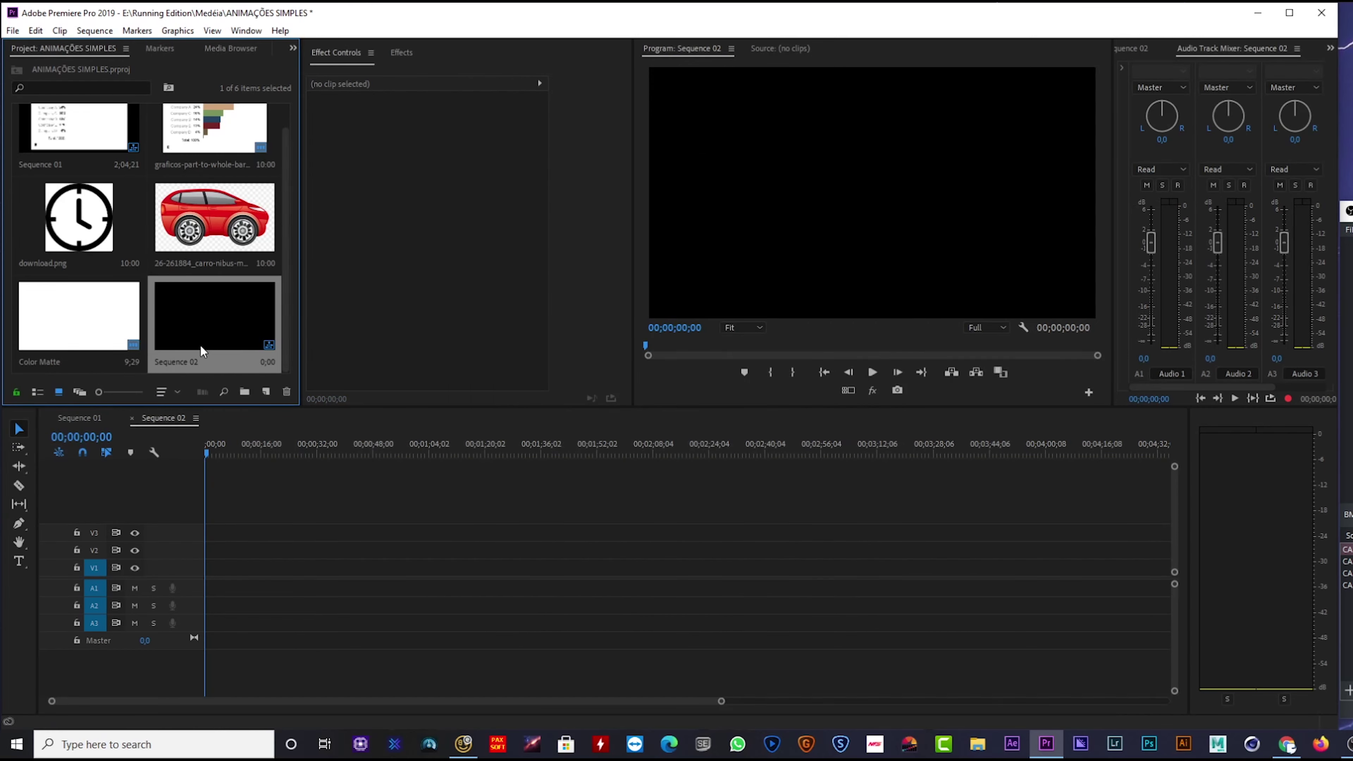
Step: Place the clock image download.png at the start of V1 and set its Scale to 325
drag(93, 249, 219, 568)
click(220, 458)
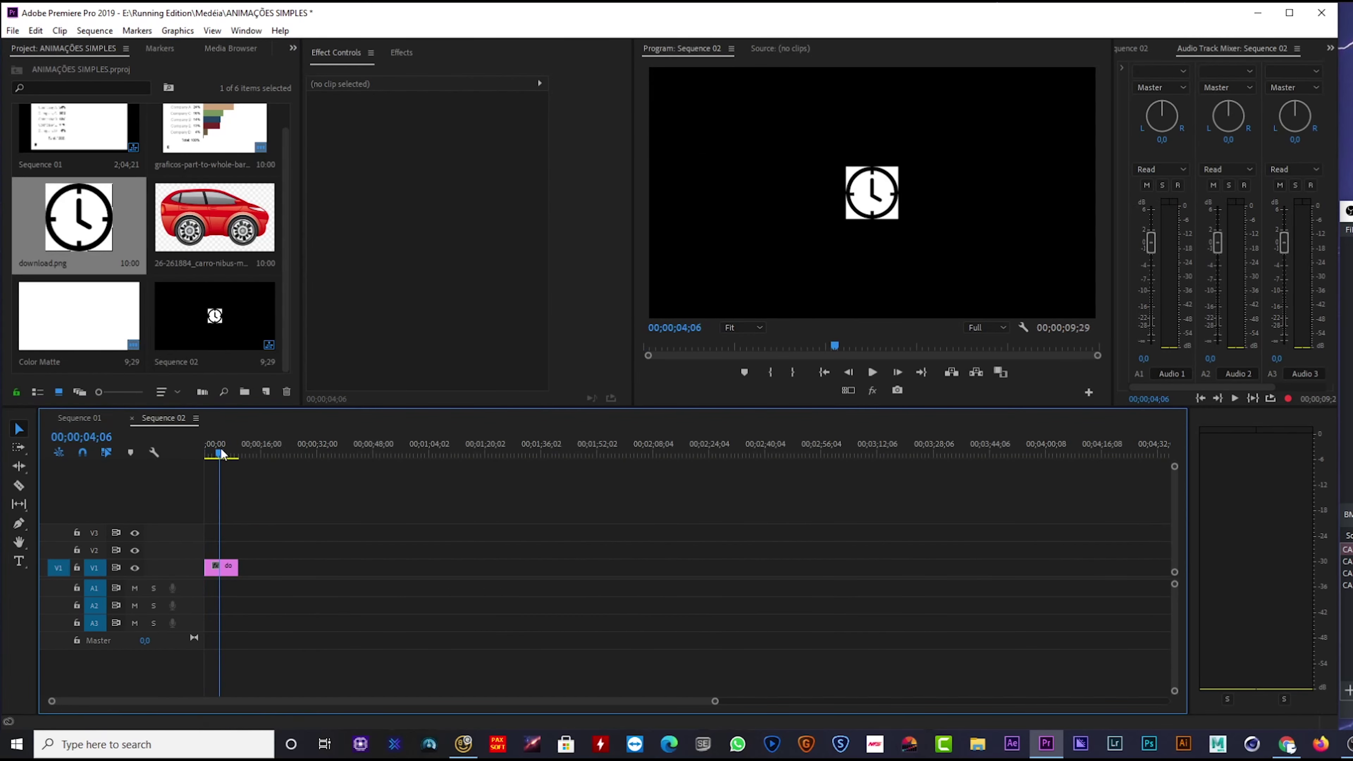
click(225, 569)
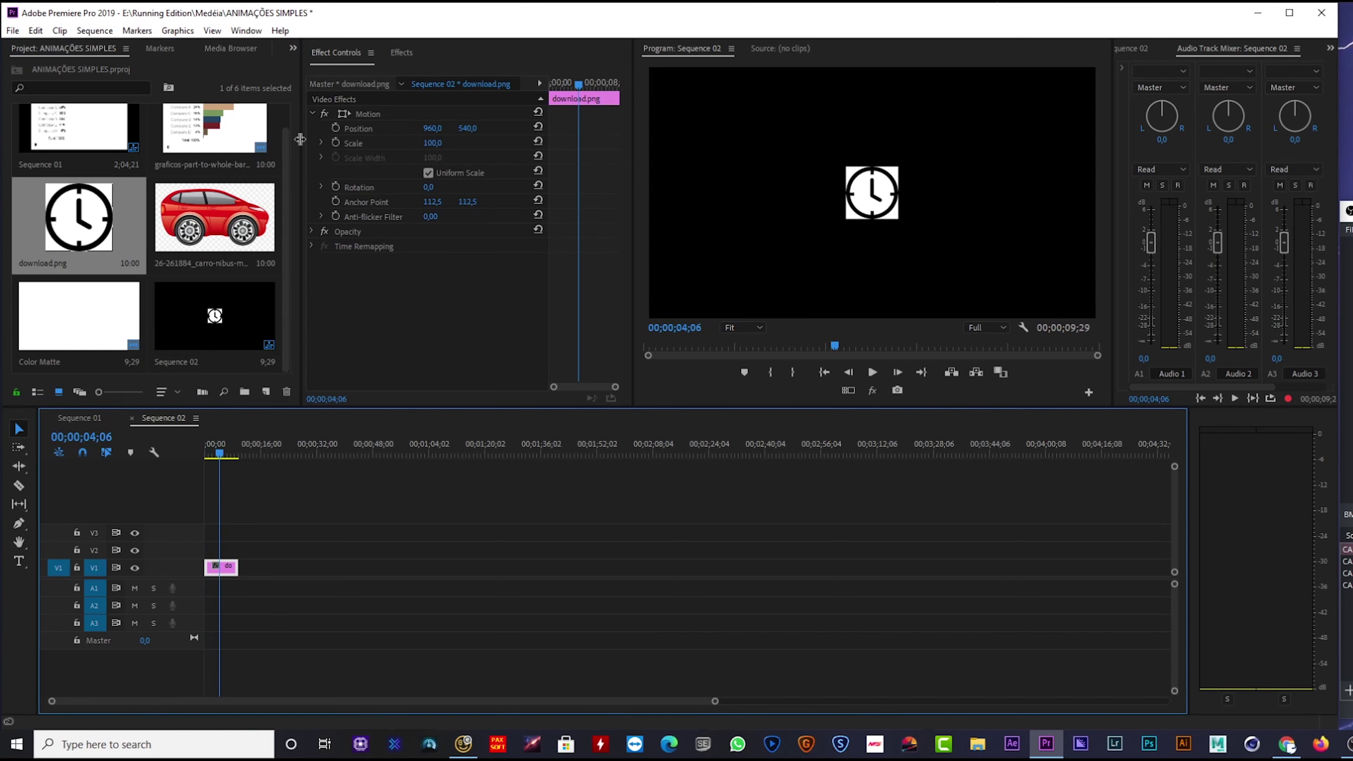
drag(432, 143, 552, 143)
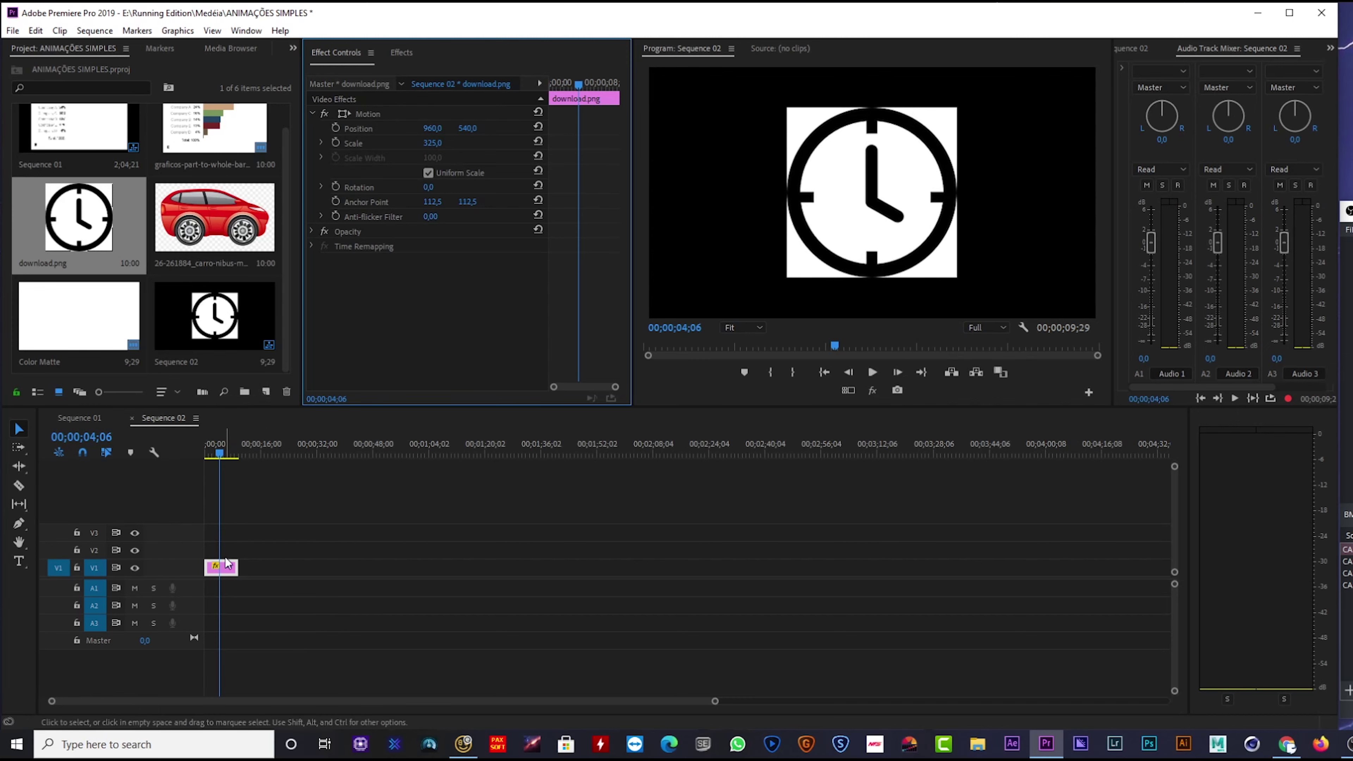
drag(220, 453, 211, 453)
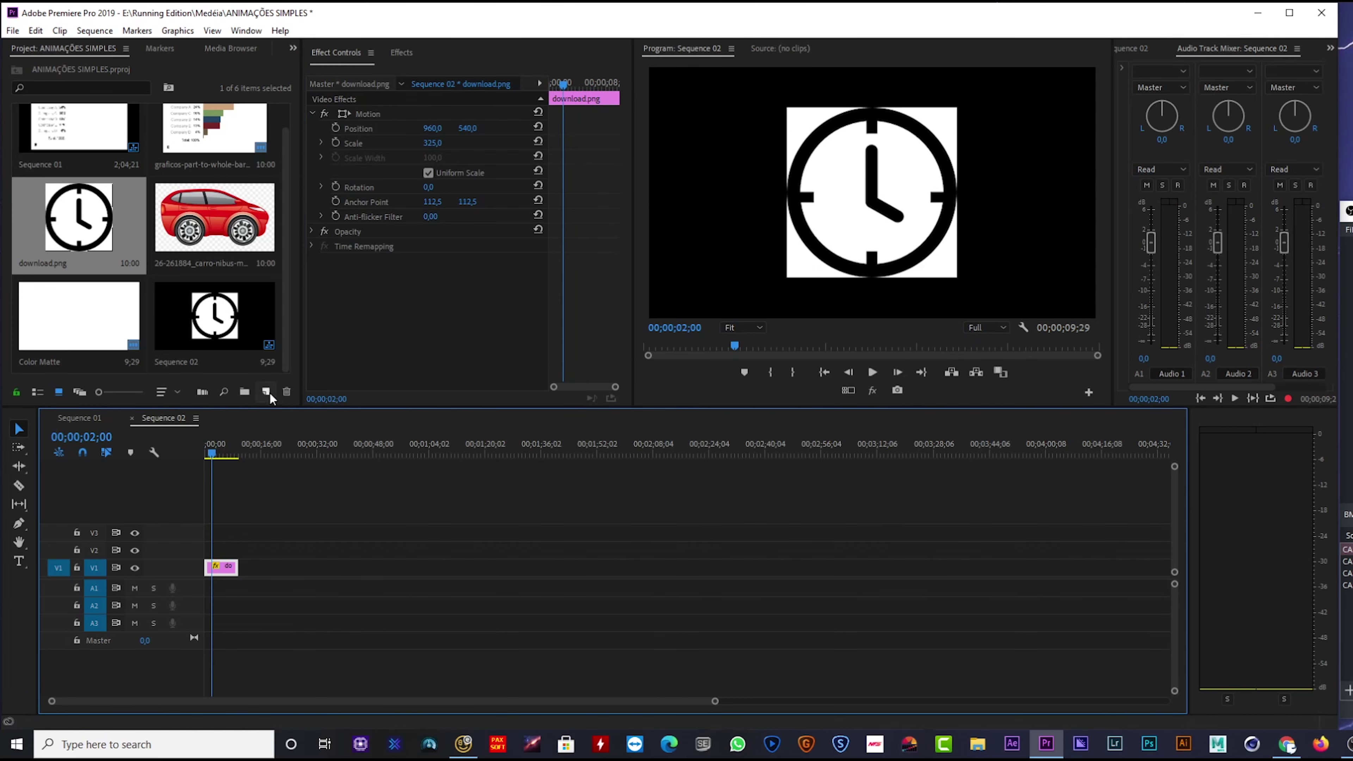
click(266, 393)
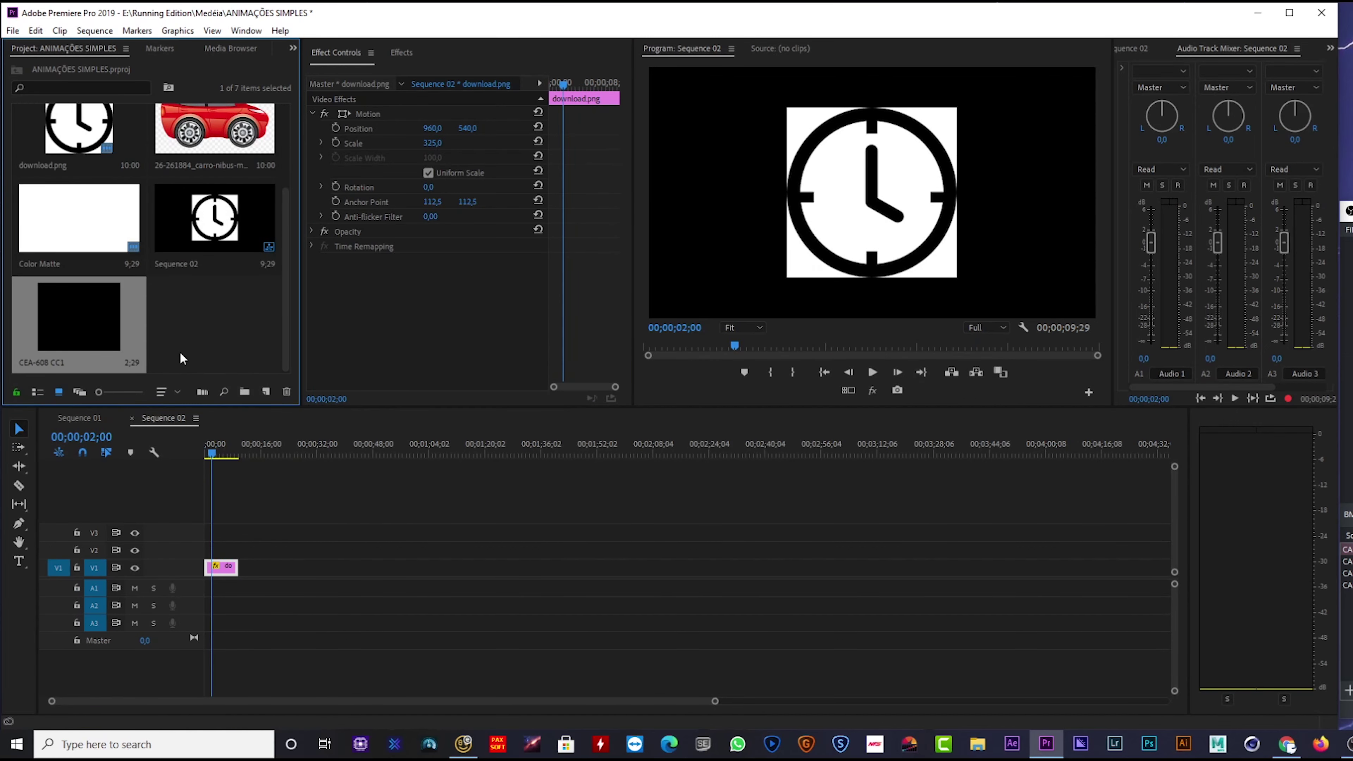
key(Delete)
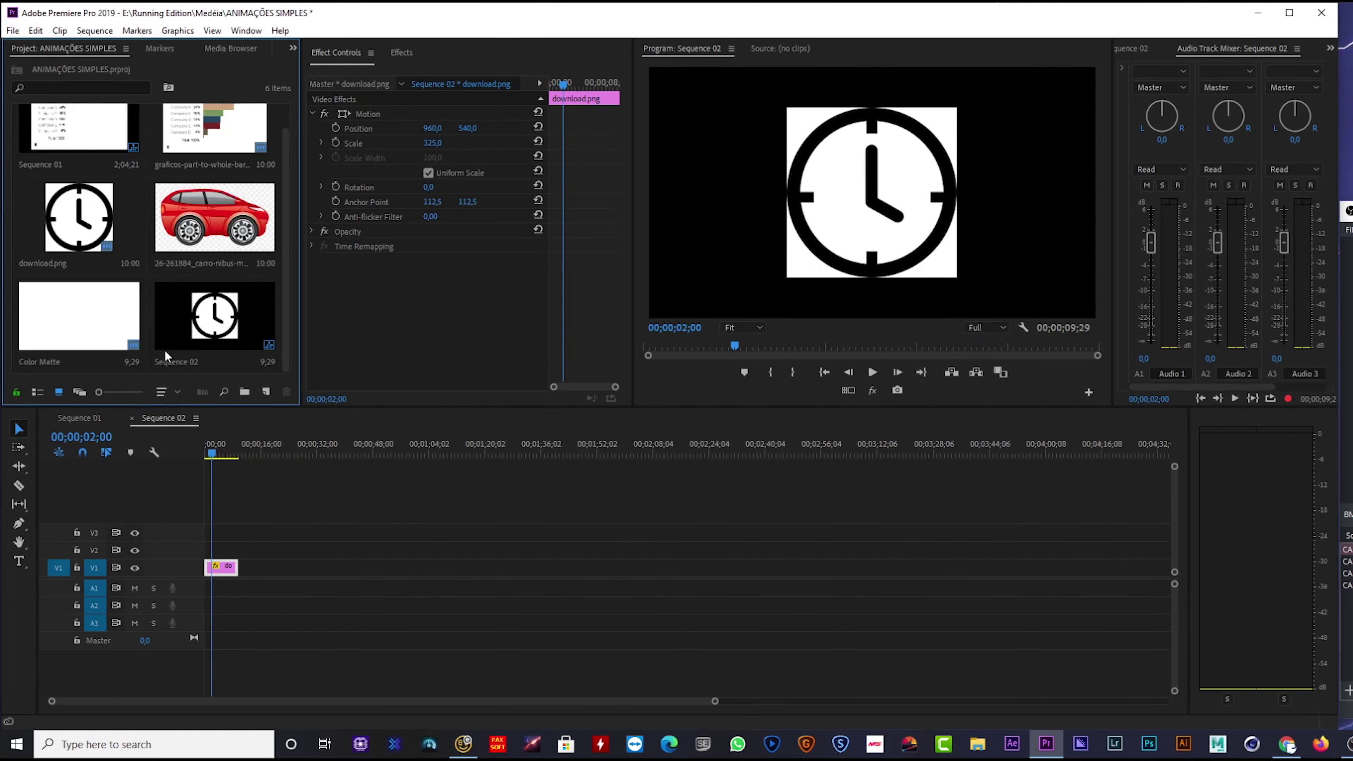
Step: Create a white Color Matte with the default name and place it on V2 above the clock image from the sequence start
click(266, 393)
click(302, 516)
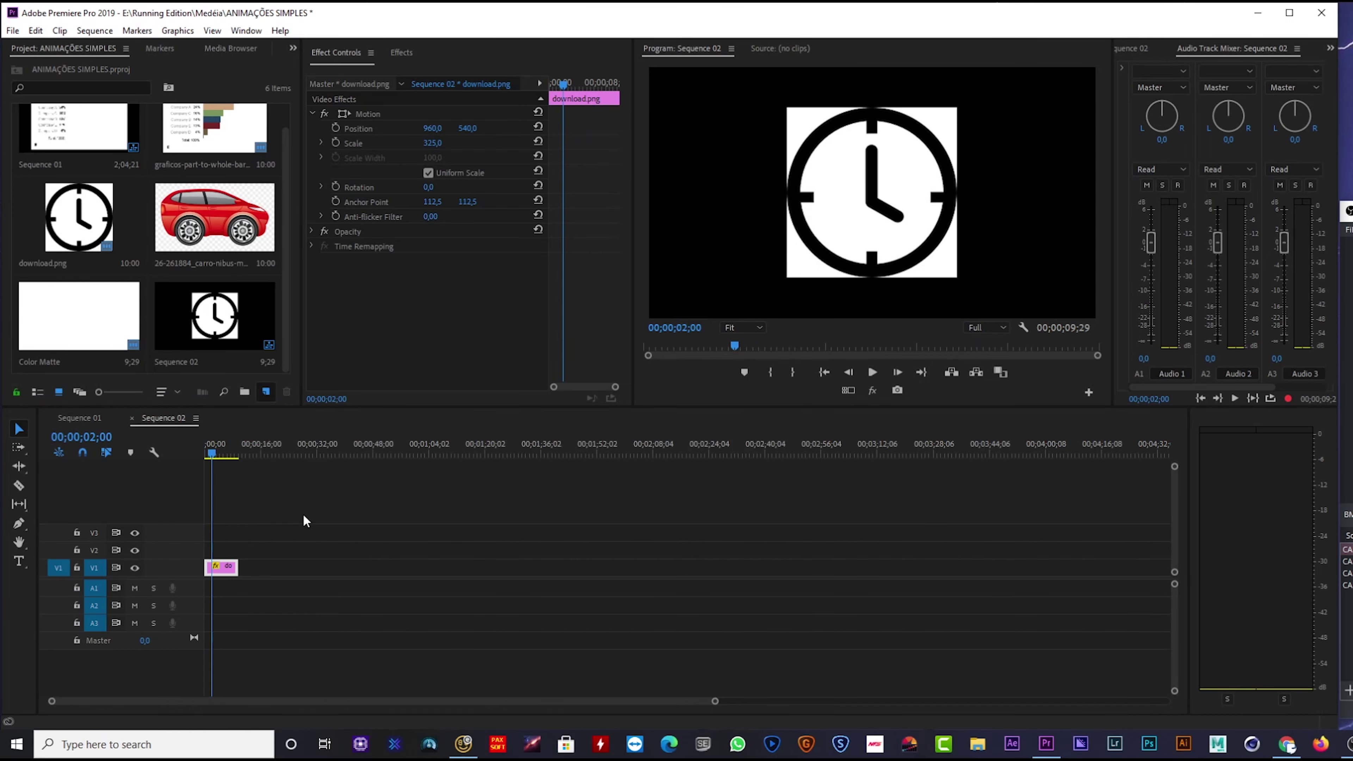
click(691, 425)
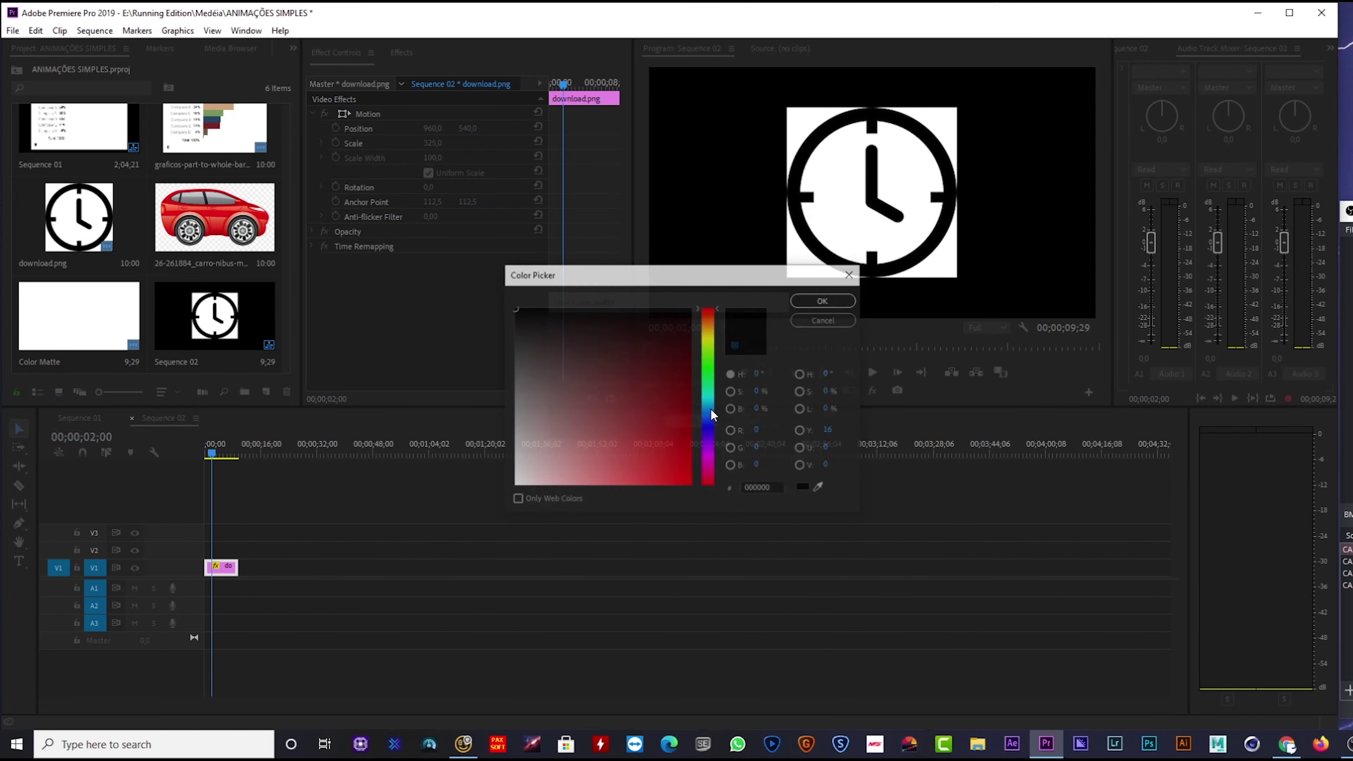
click(506, 487)
click(817, 301)
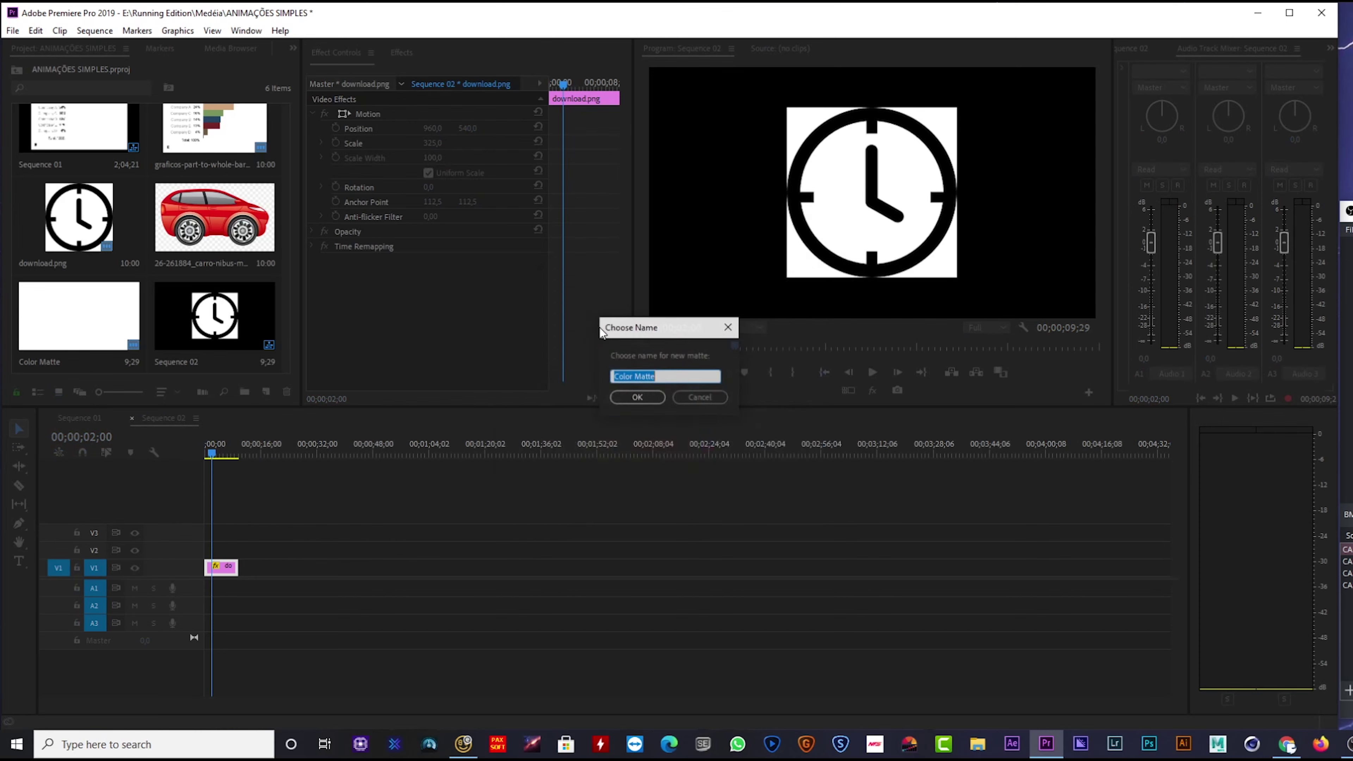
click(634, 401)
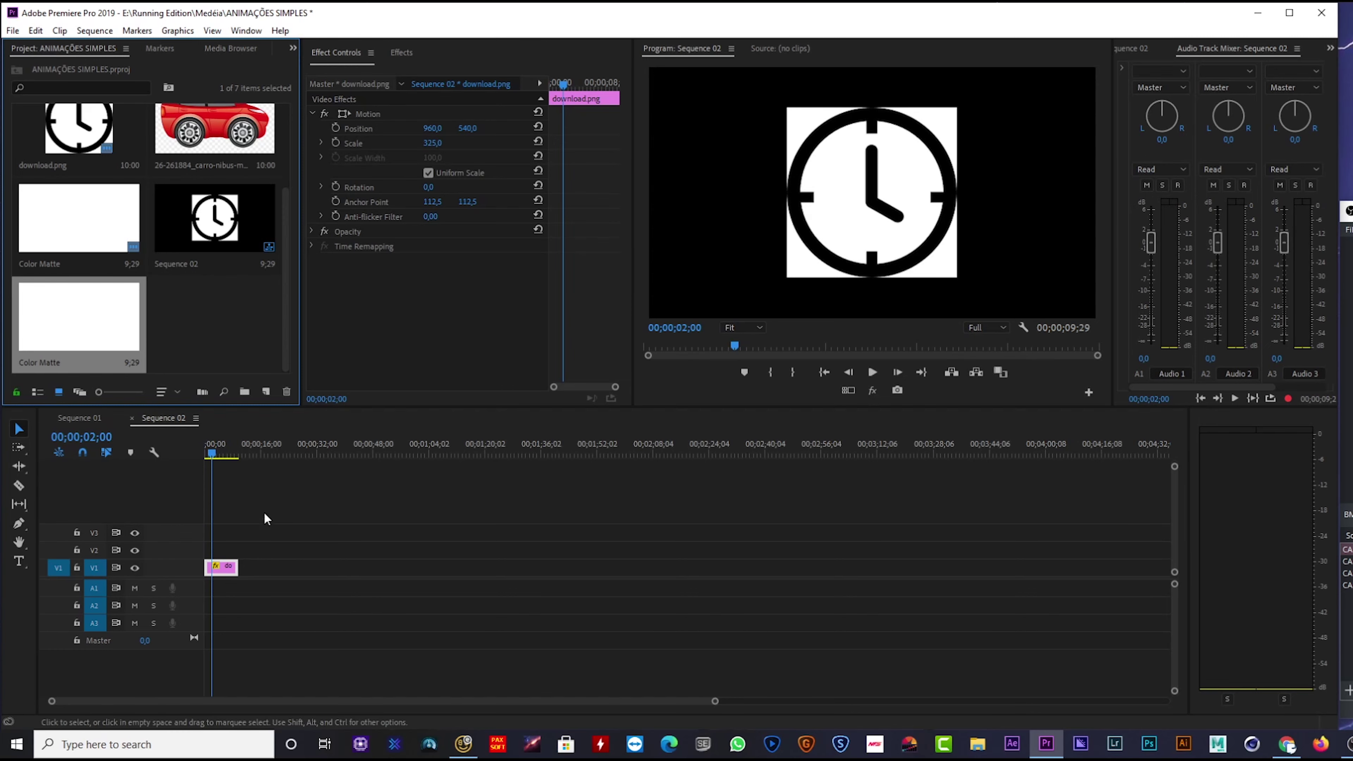
drag(103, 328, 224, 554)
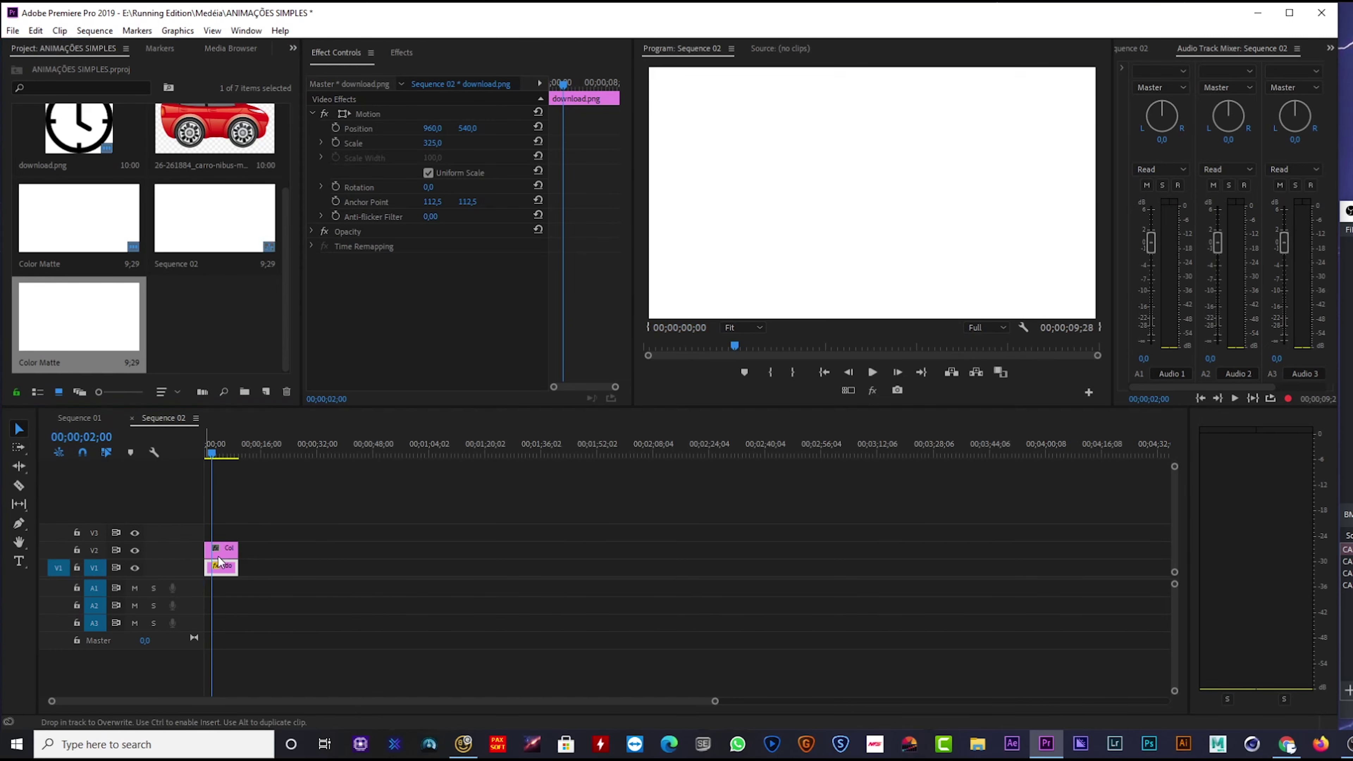
Step: Add an elliptical opacity mask to the Color Matte and fit it inside the dial so the matte covers only the clock hands
click(224, 552)
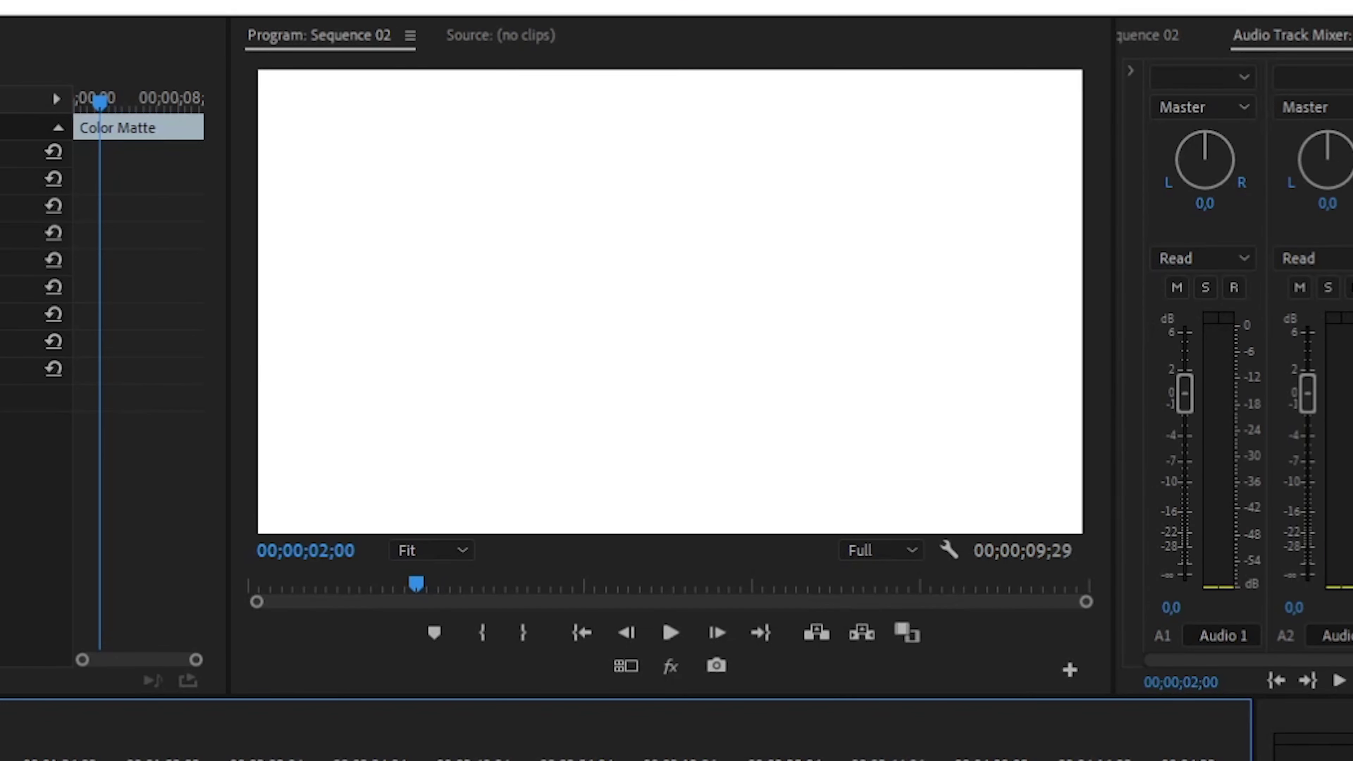
click(0, 369)
click(0, 396)
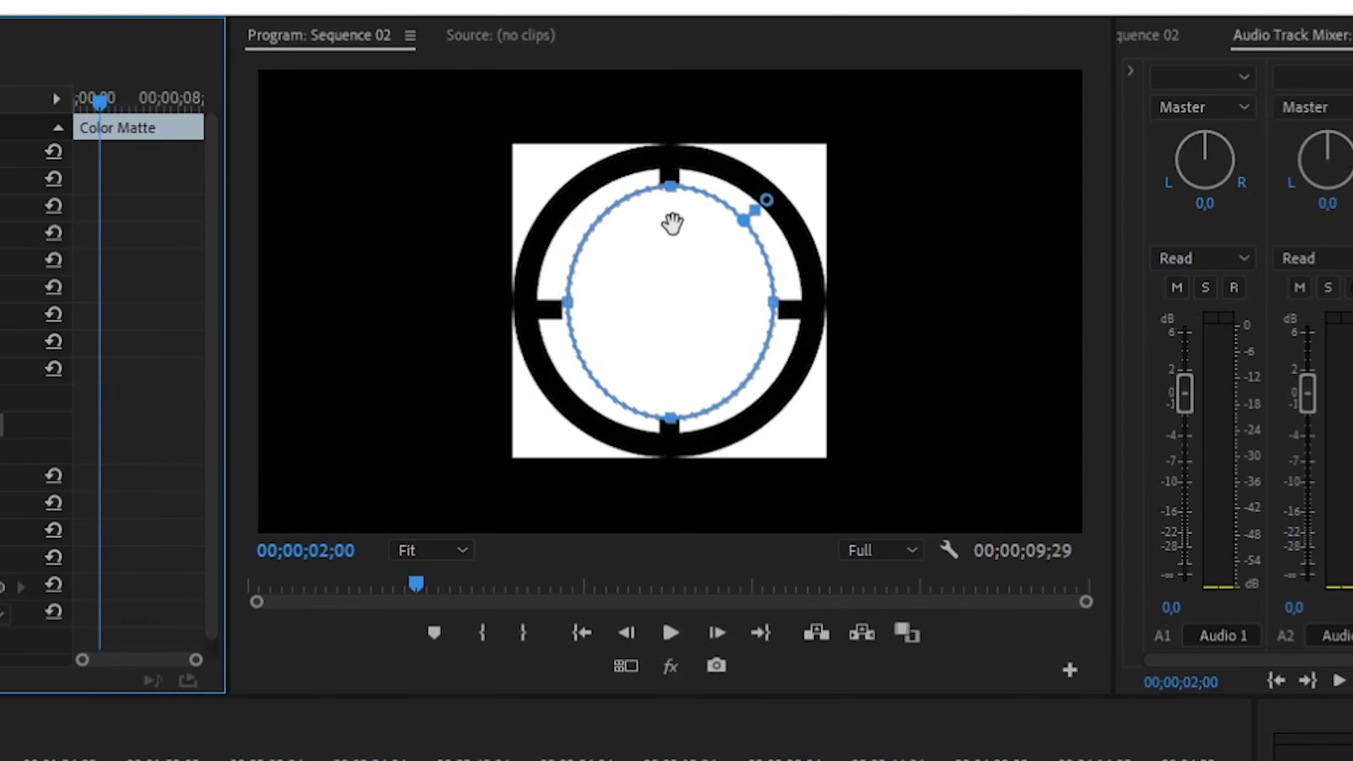
drag(672, 186, 674, 197)
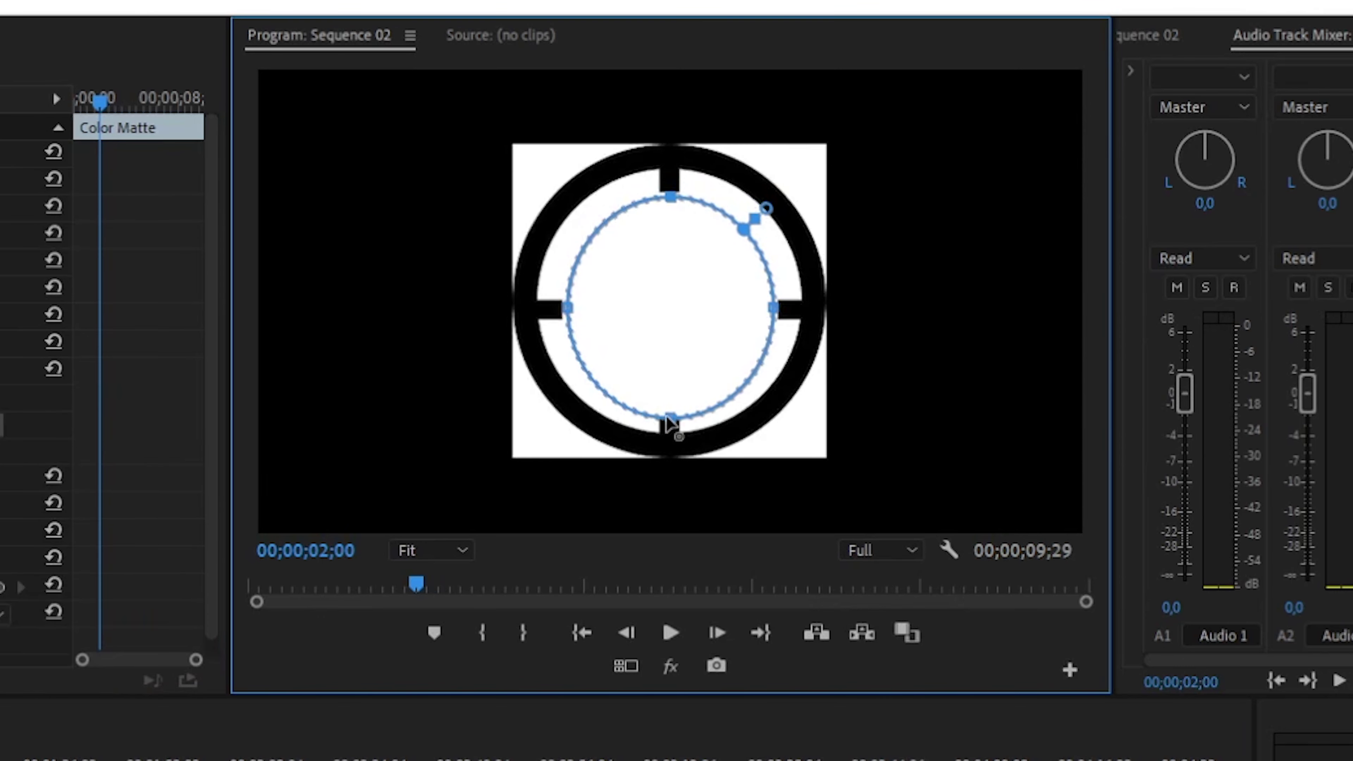
drag(670, 417, 666, 407)
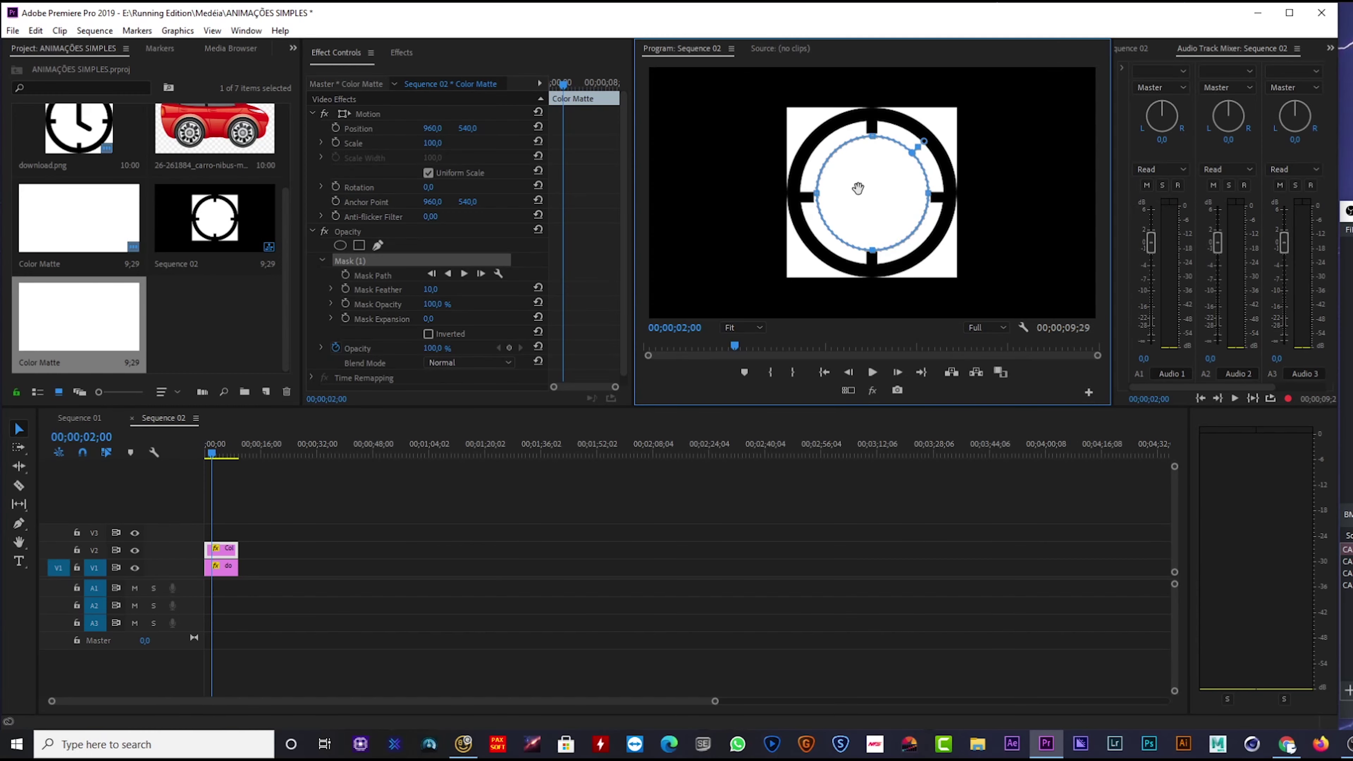
drag(862, 185, 860, 184)
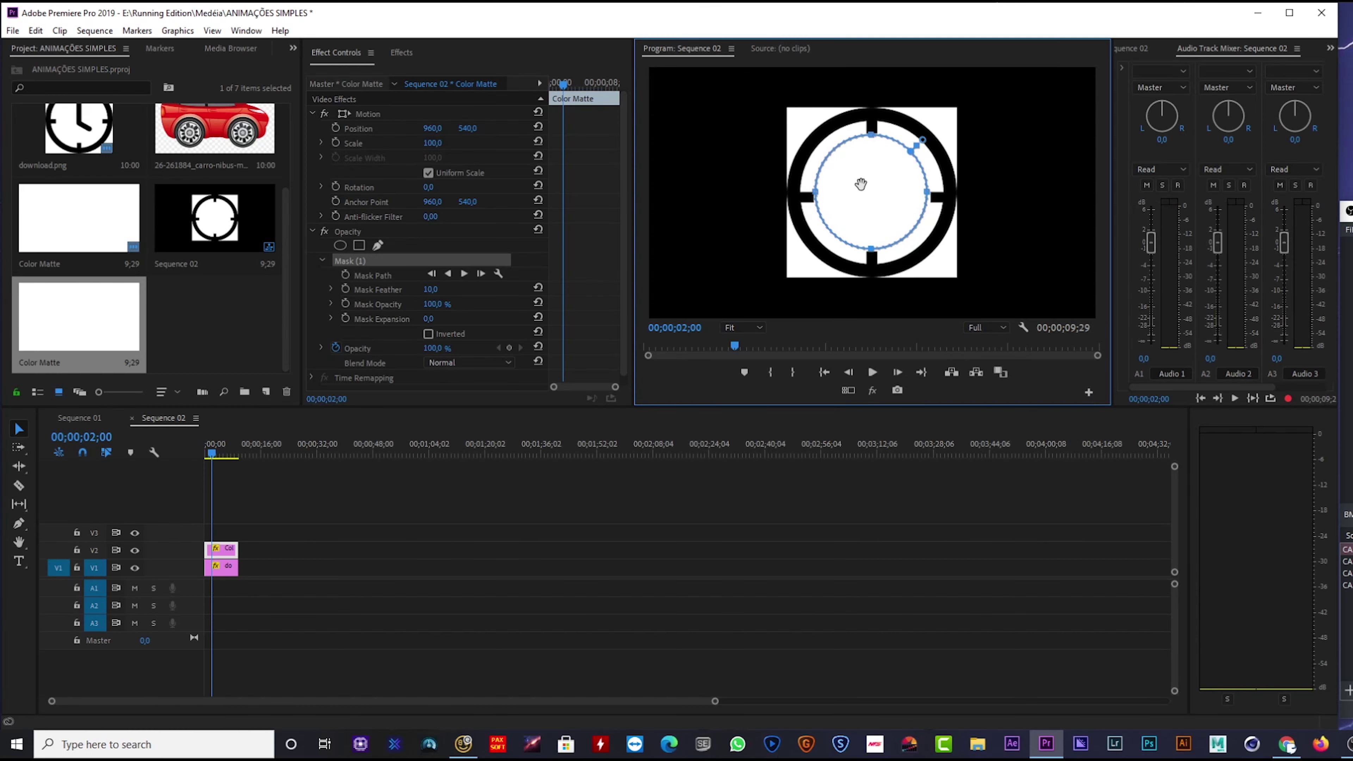
click(292, 565)
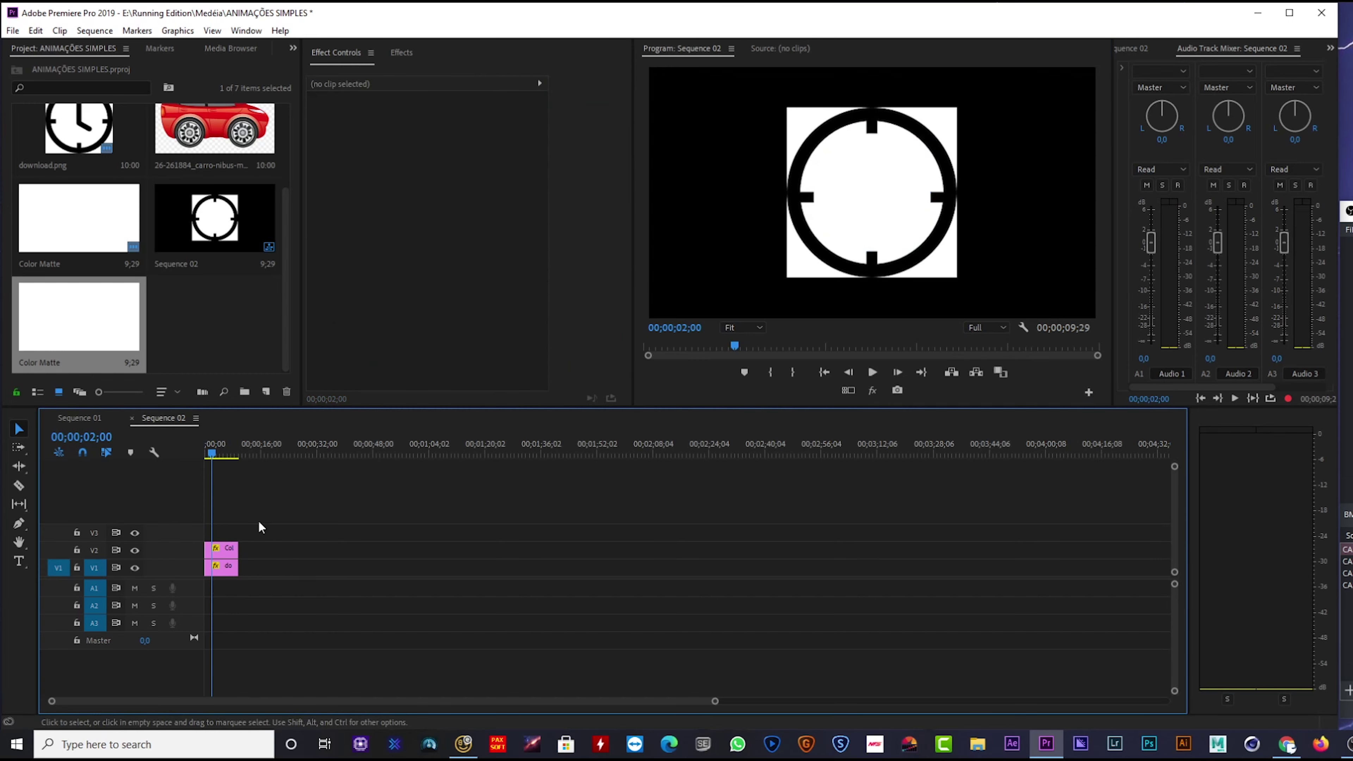
Step: Extend the download.png and Color Matte clips so that both end at about 00;00;47;04
drag(220, 454, 207, 456)
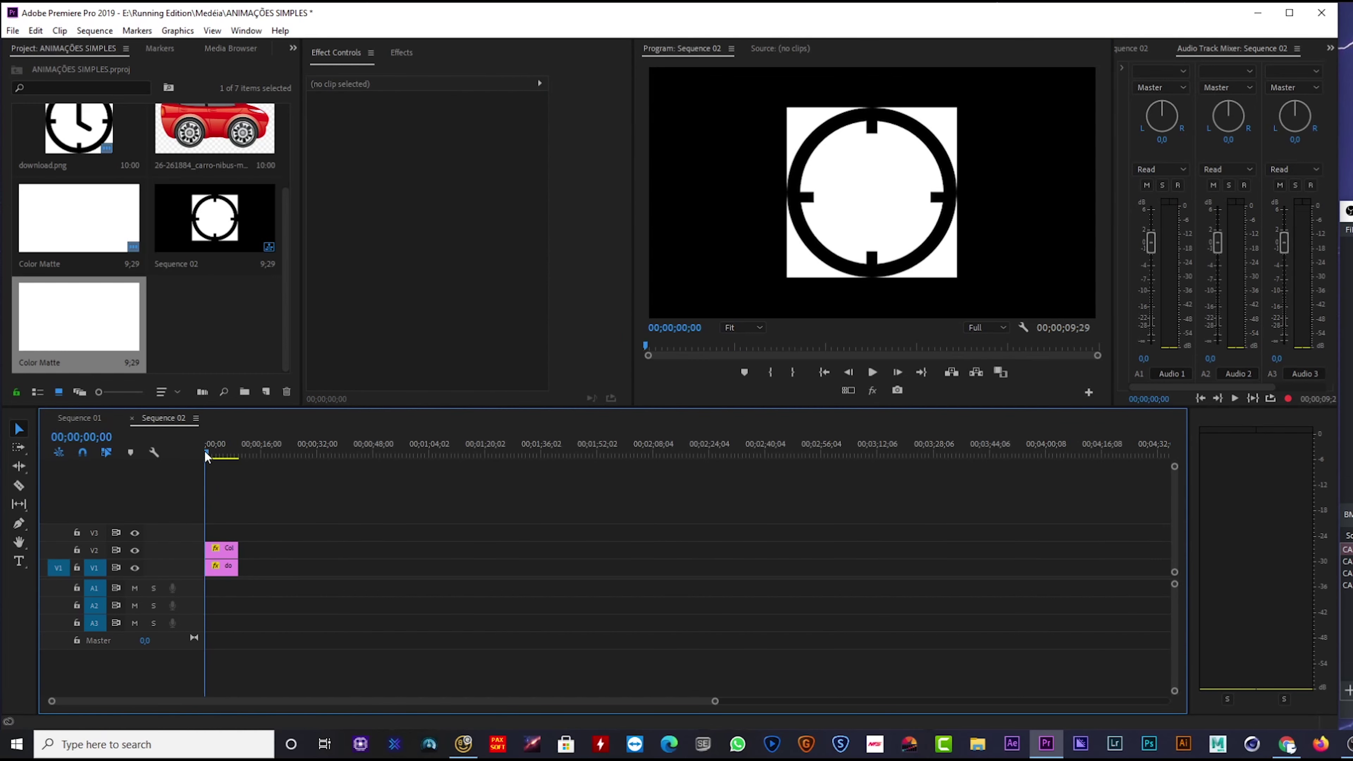
drag(238, 566, 367, 566)
drag(238, 549, 367, 549)
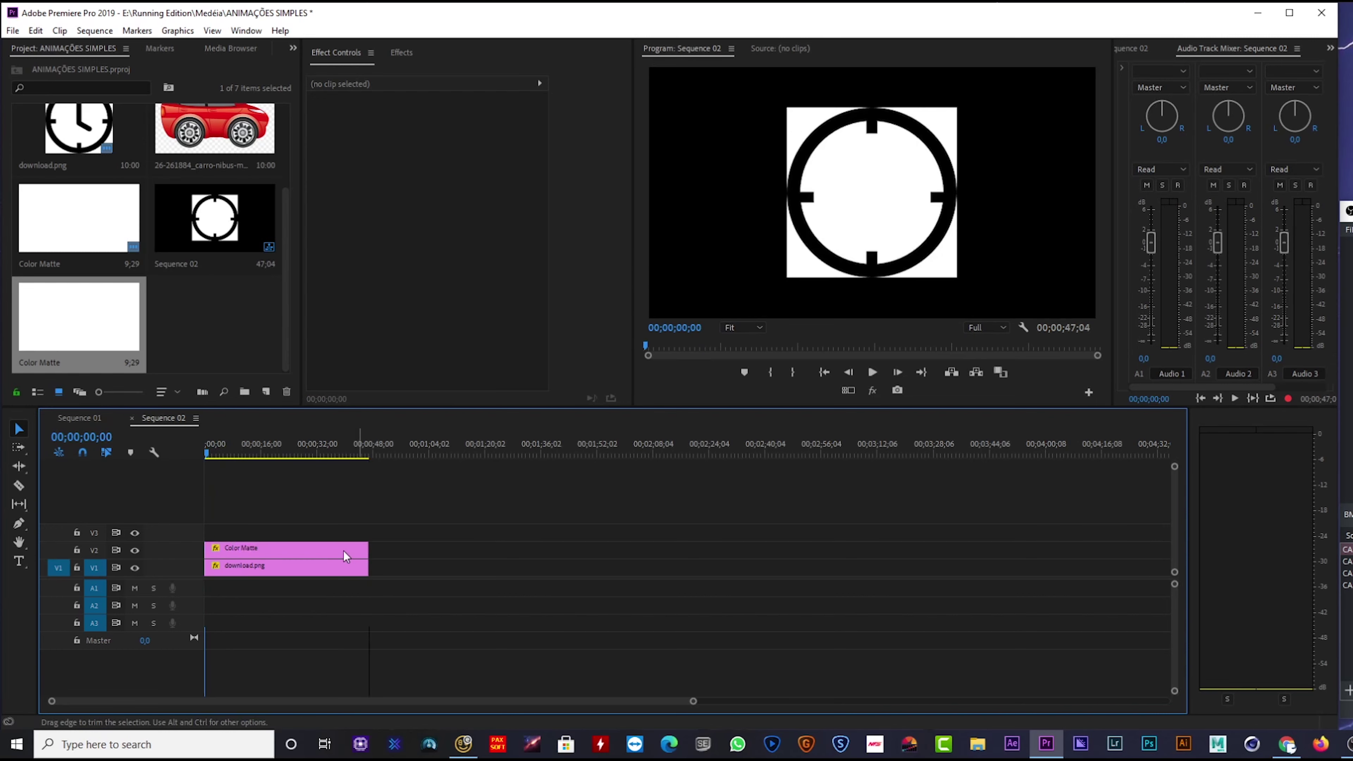
Step: Change the V1 download.png clip's label color to a light purple and duplicate the clip onto V3
click(256, 574)
right_click(256, 574)
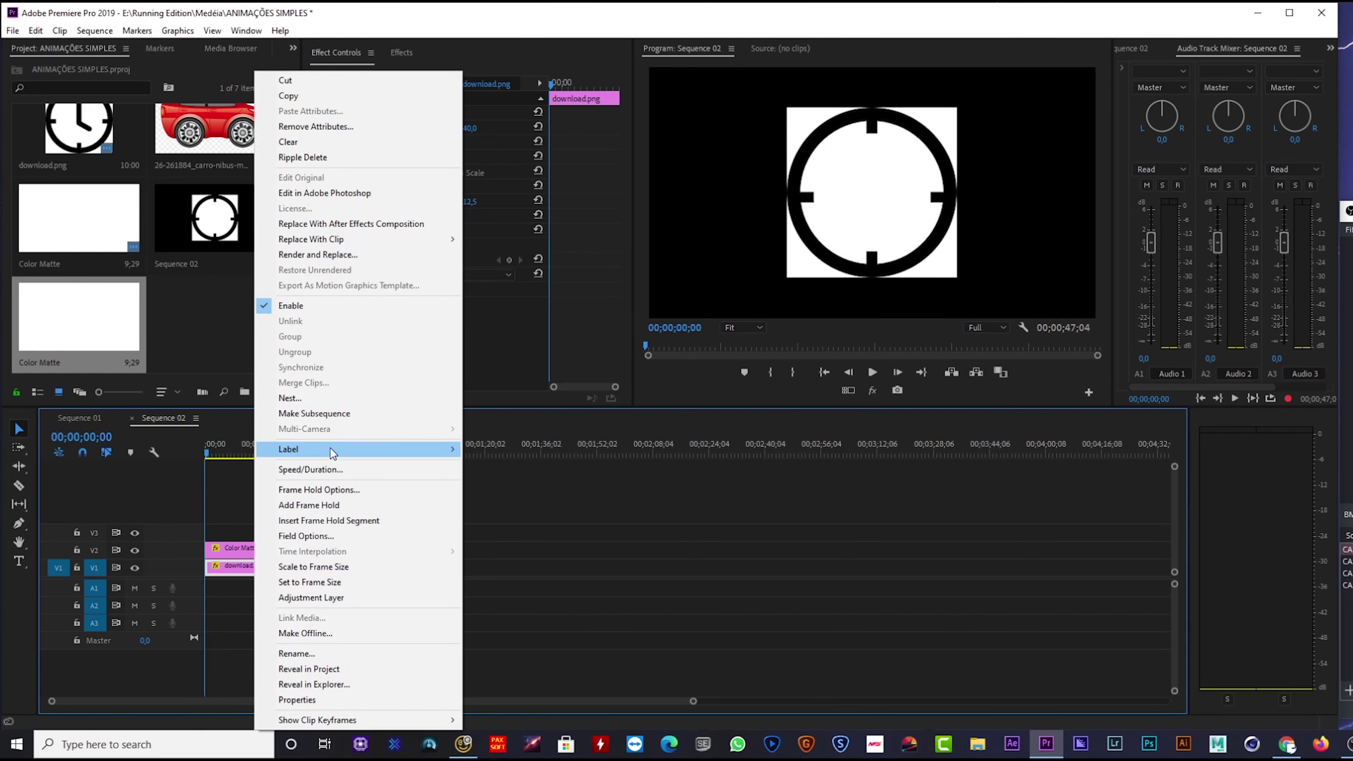
mouse_move(332, 453)
click(498, 468)
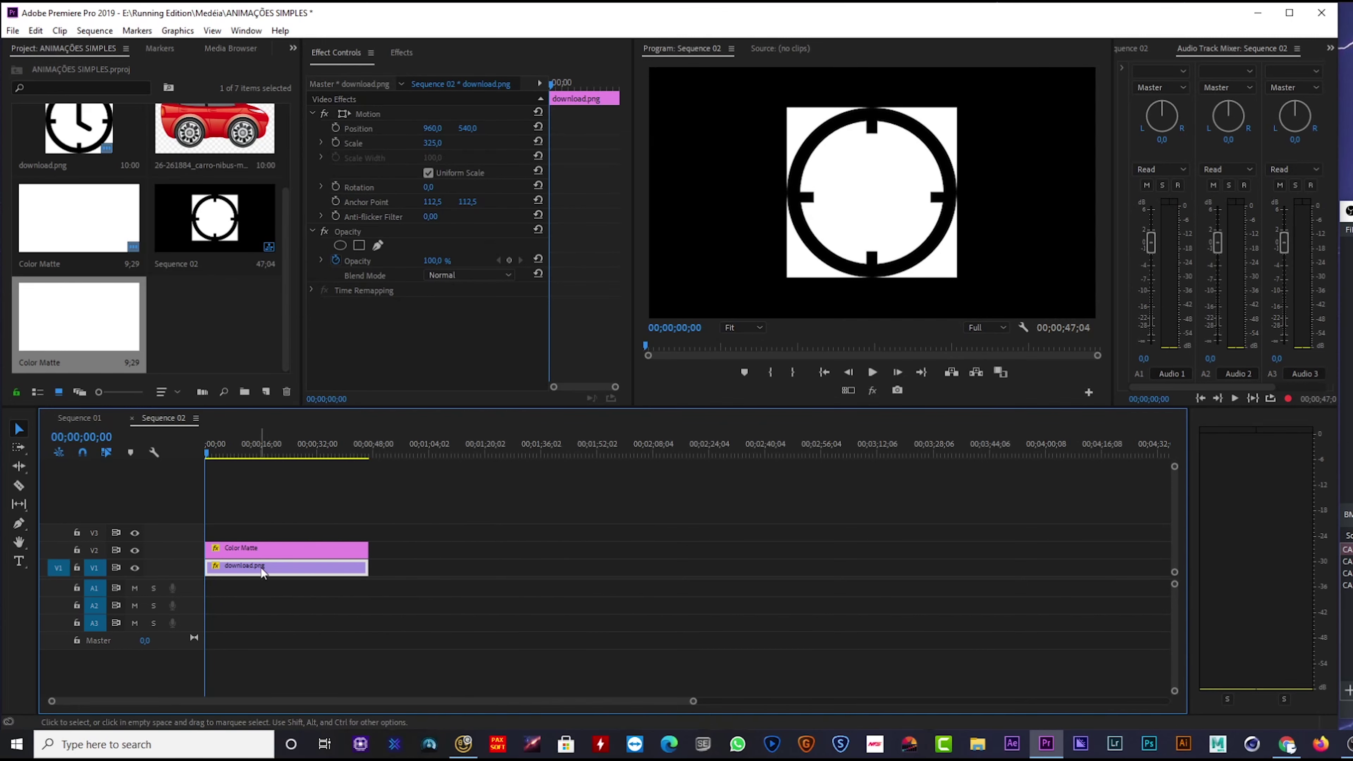
drag(261, 570, 264, 531)
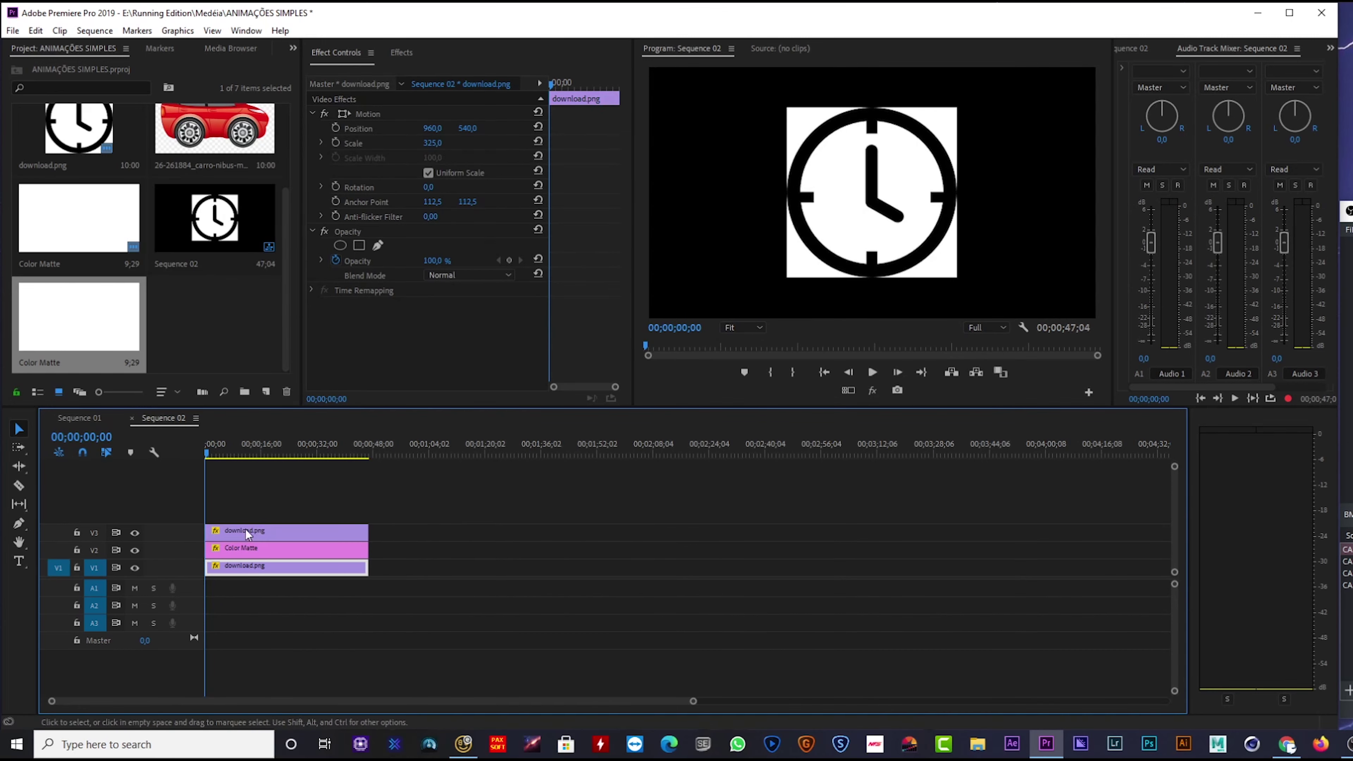
Step: Draw a closed freeform opacity mask around the vertical minute hand on the V3 download.png clip
drag(210, 452, 221, 453)
click(261, 533)
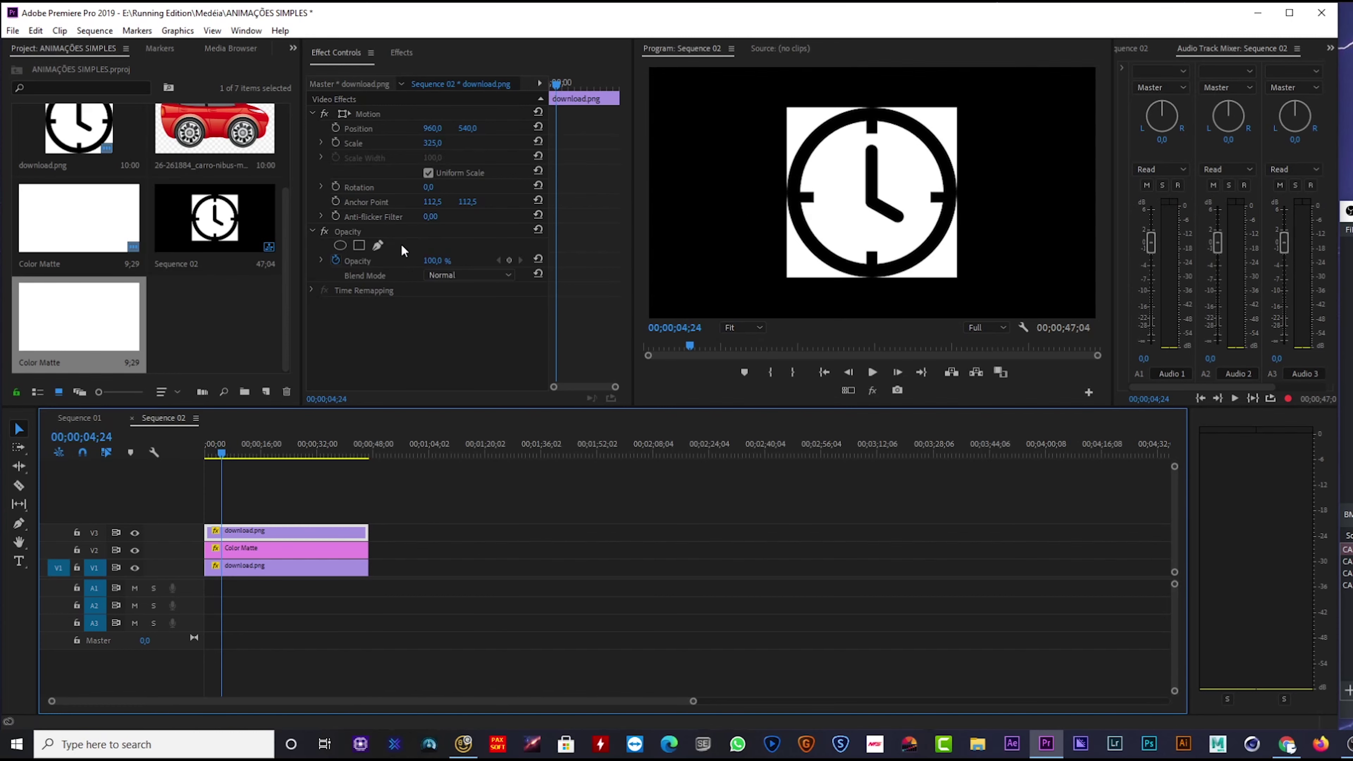
click(378, 246)
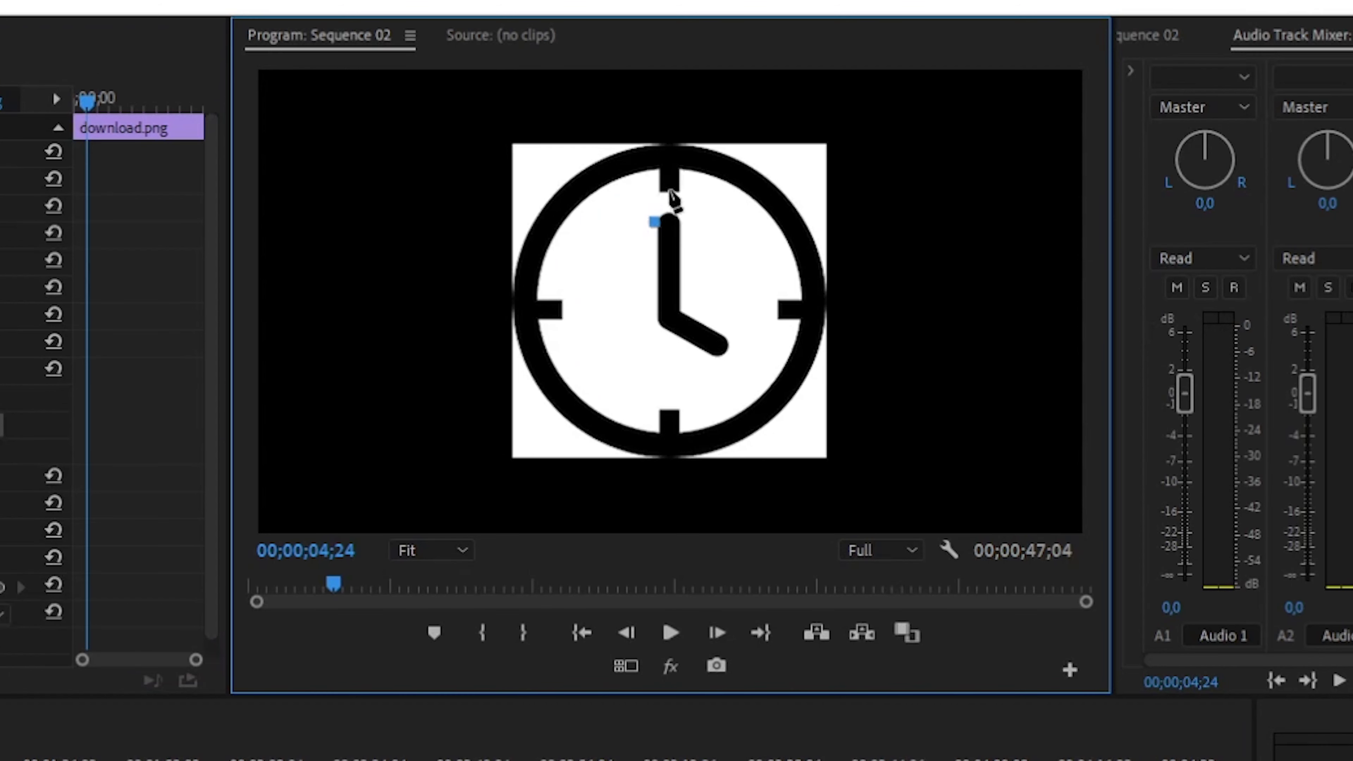
drag(870, 132, 877, 138)
click(679, 312)
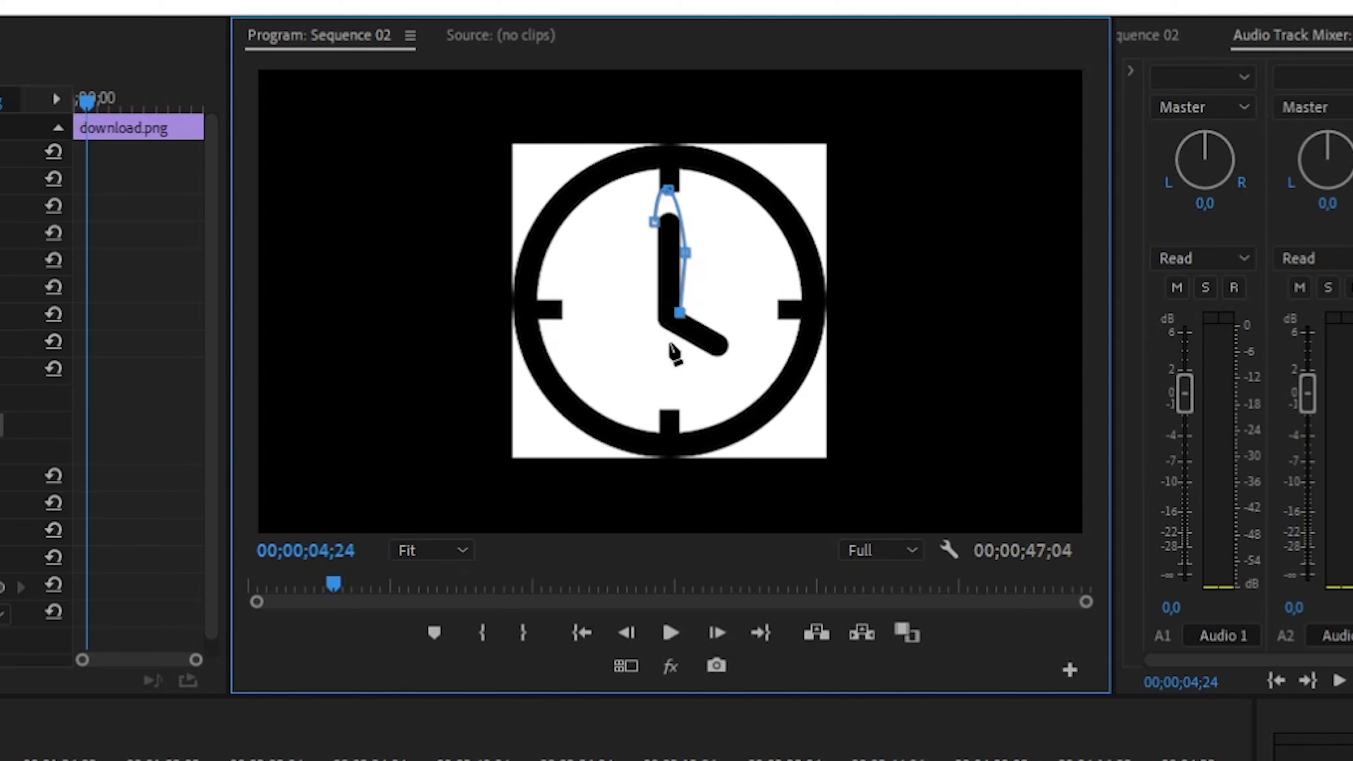
drag(658, 340, 644, 304)
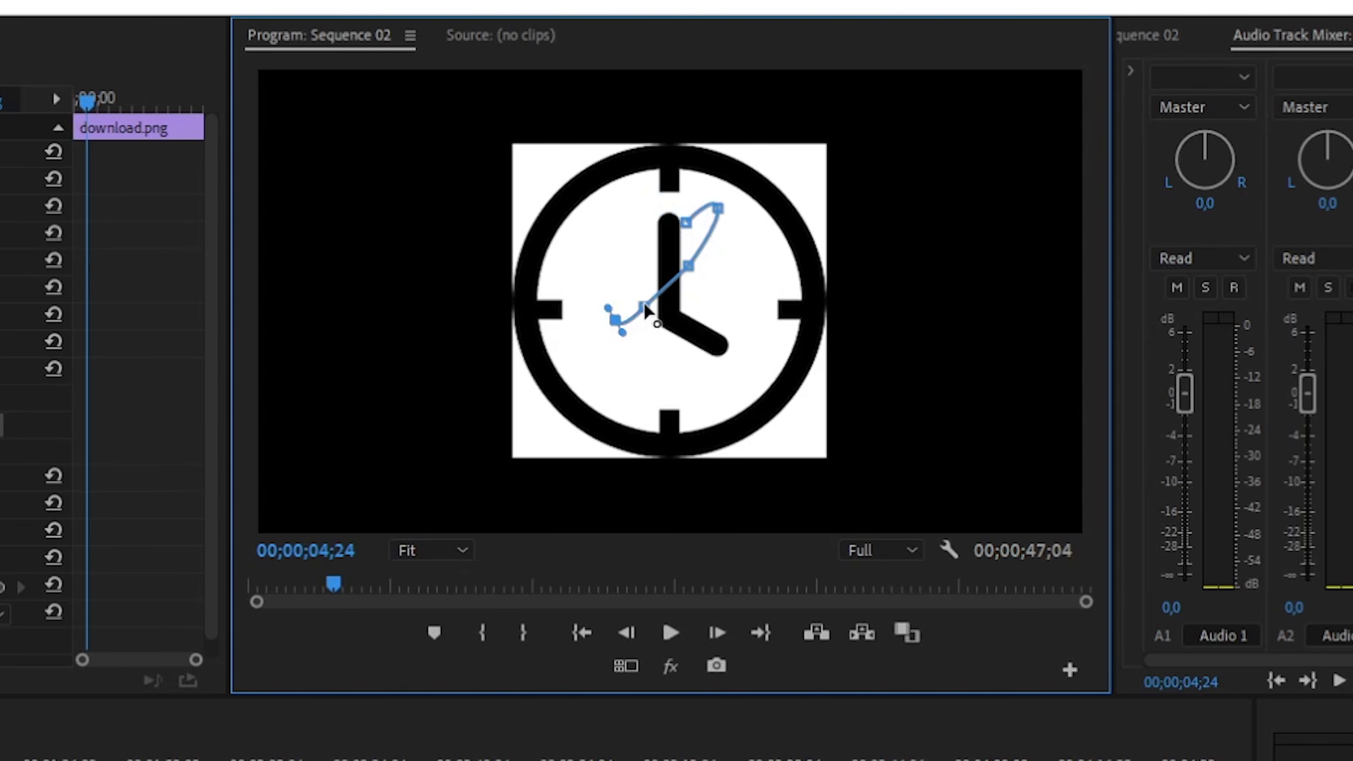
key(ctrl+z)
click(642, 285)
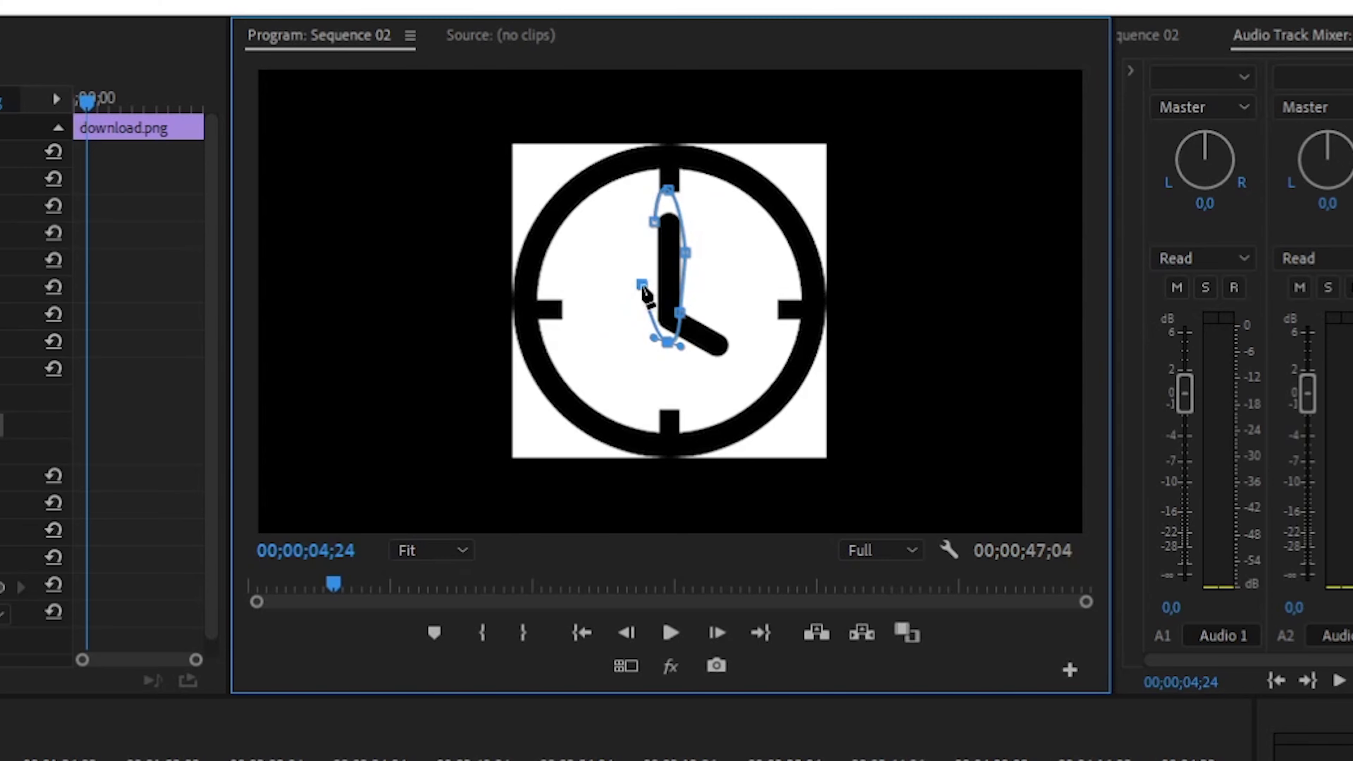
click(654, 223)
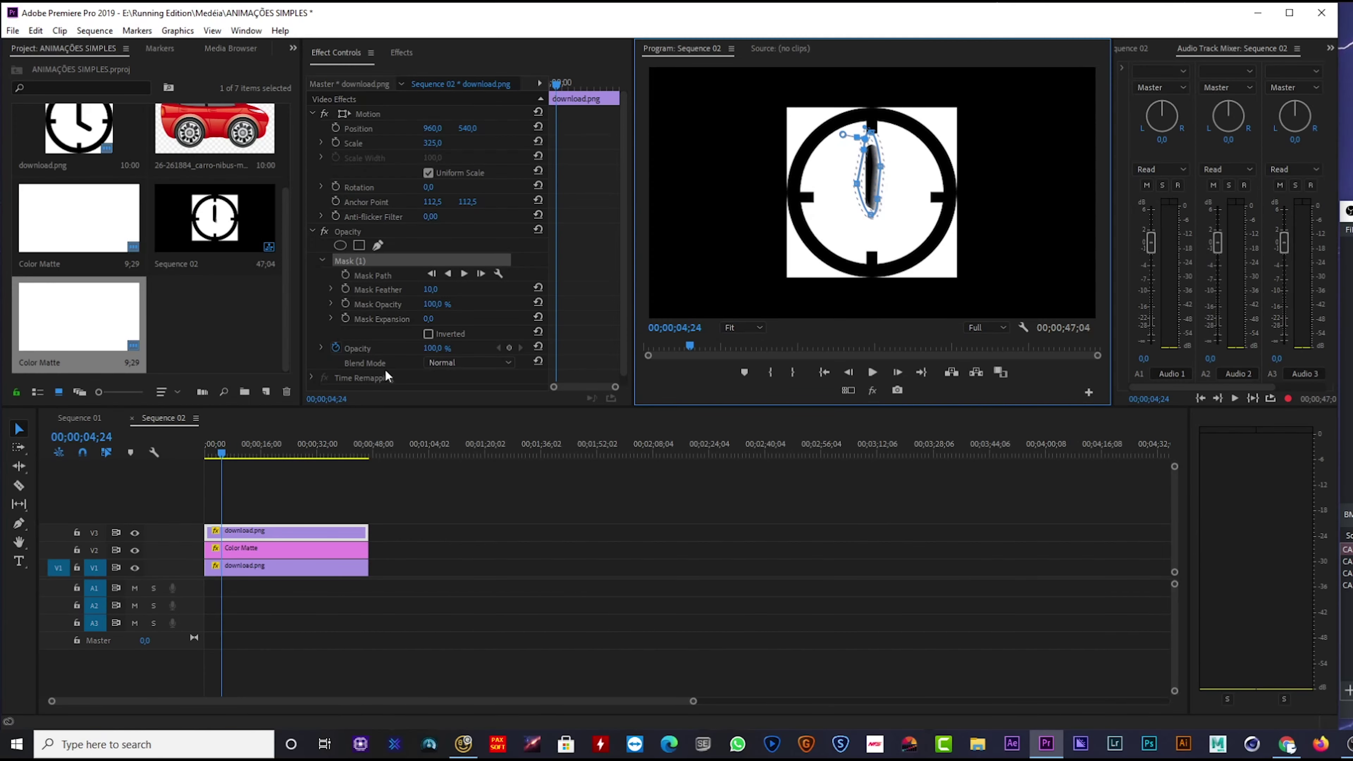
Step: Set the minute hand mask's Mask Feather to 0,0 and adjust its points to follow the hand more closely
drag(430, 291, 405, 292)
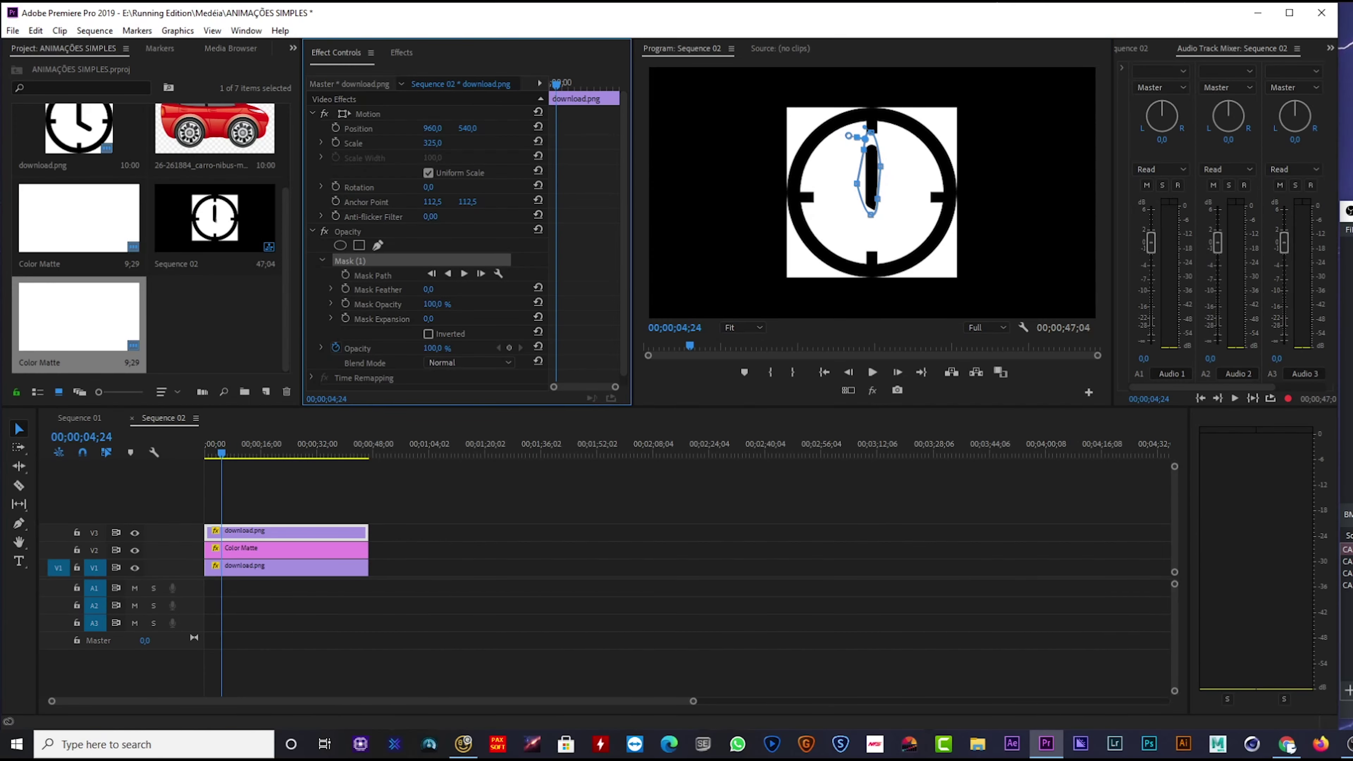
drag(878, 203, 882, 201)
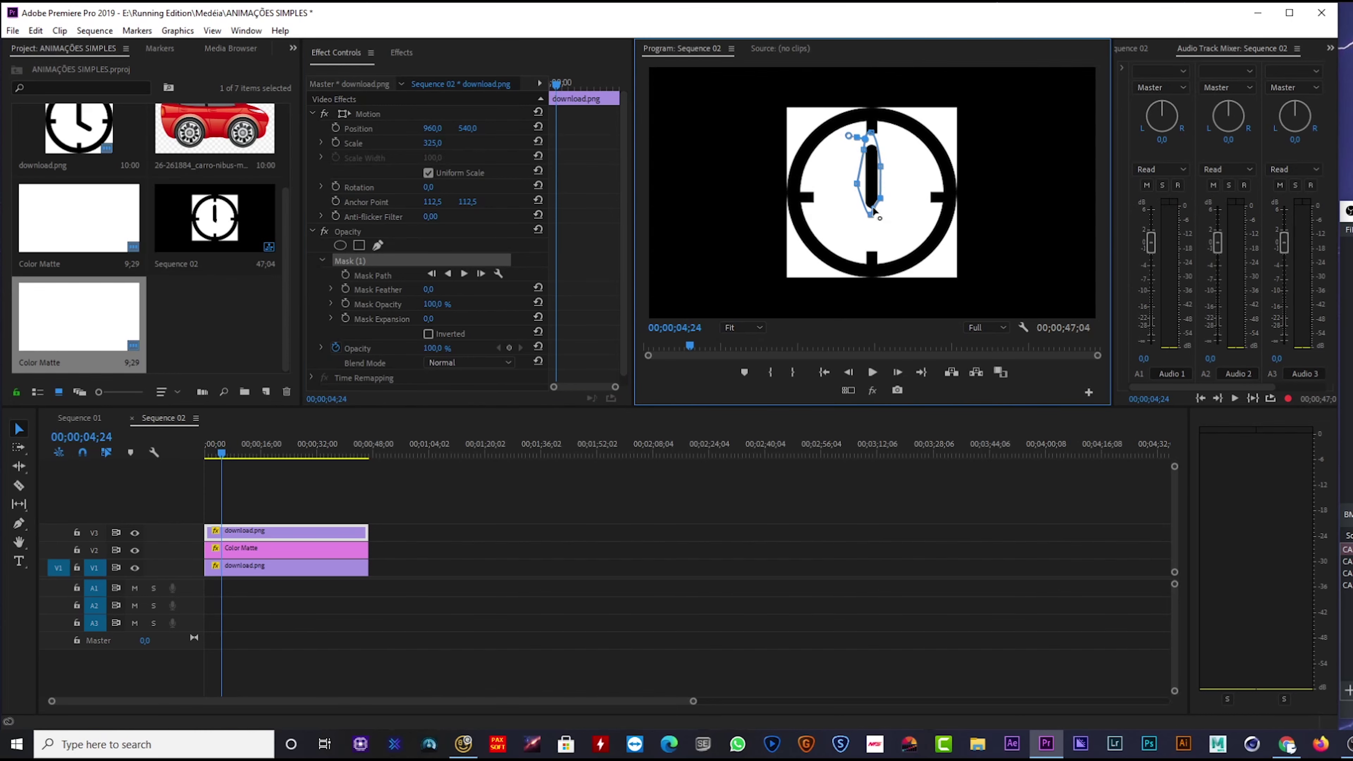
drag(873, 217, 873, 210)
drag(863, 151, 884, 166)
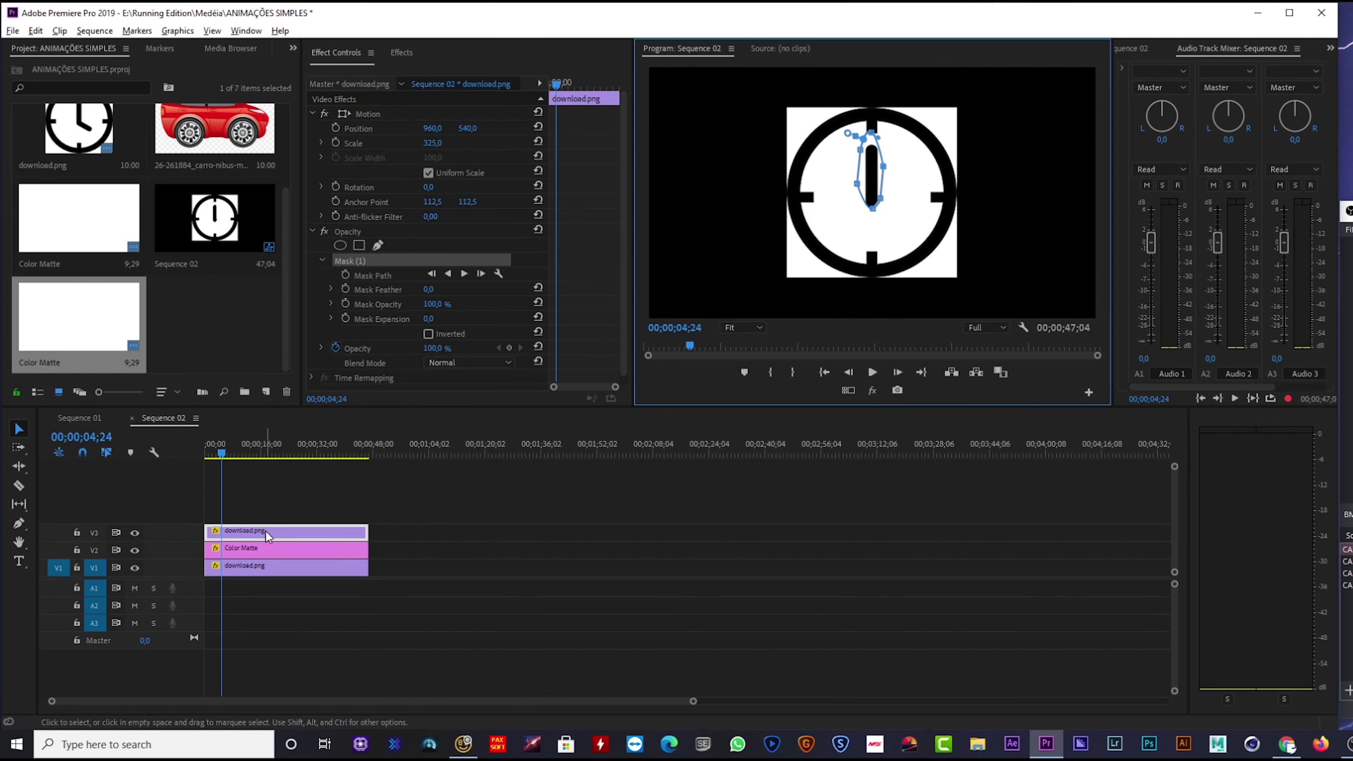
alt+drag(265, 531, 267, 518)
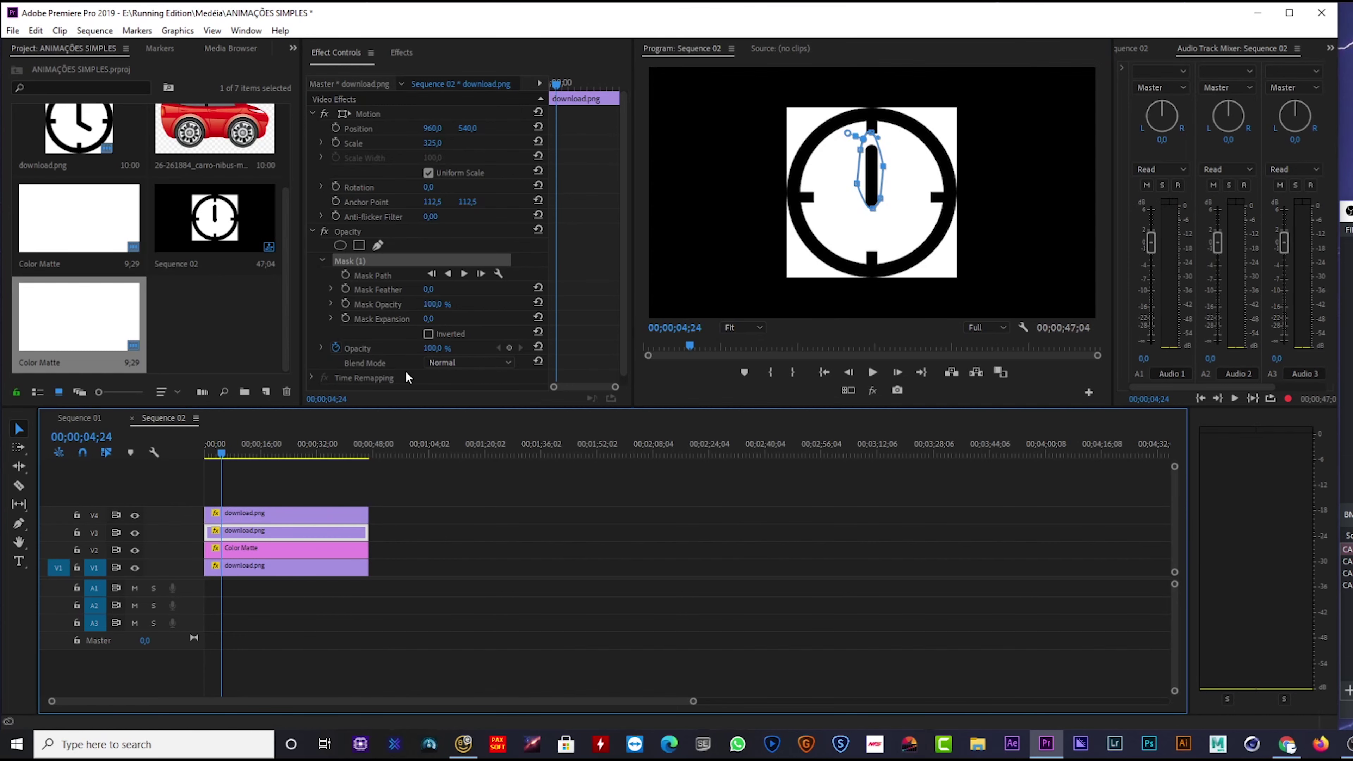
click(250, 518)
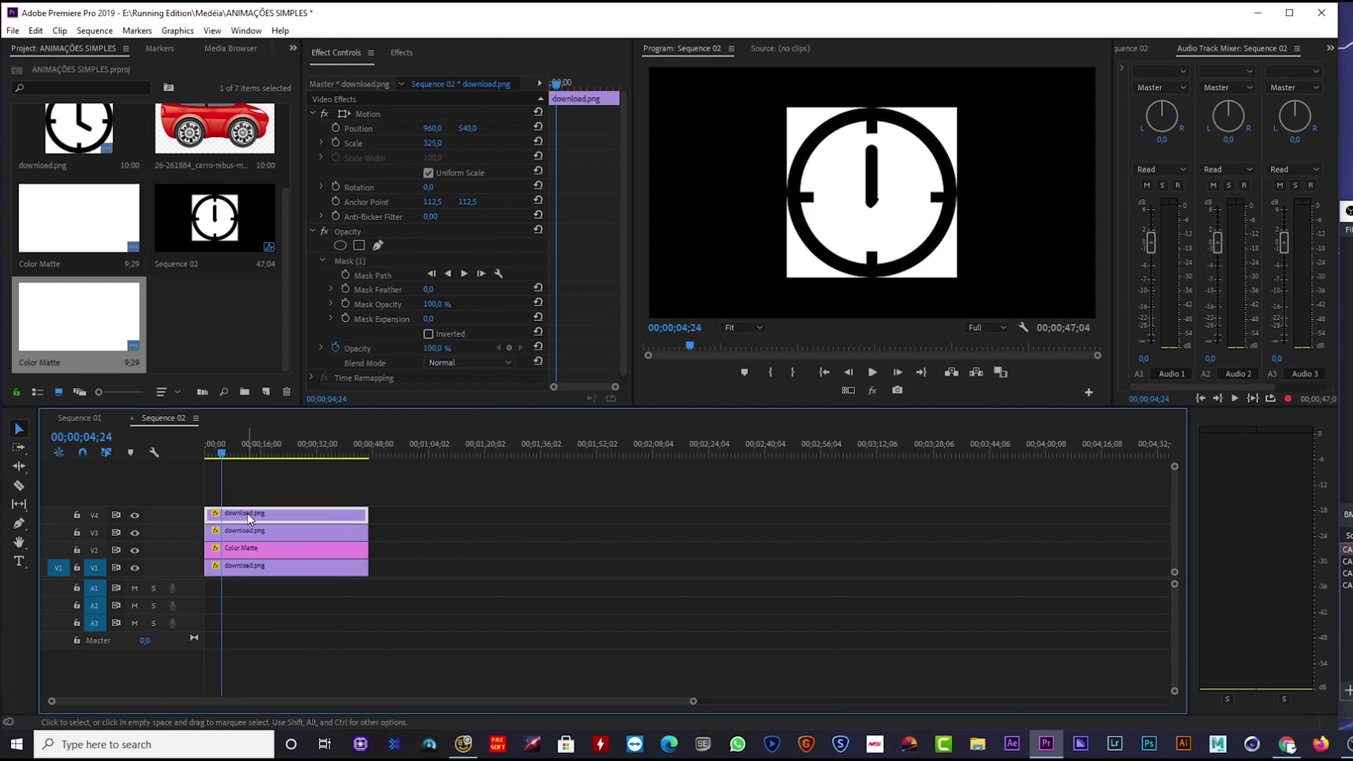
key(Delete)
Step: Move the V3 clip's anchor point to the minute hand's pivot, at about 111,6 and 114,8
click(250, 532)
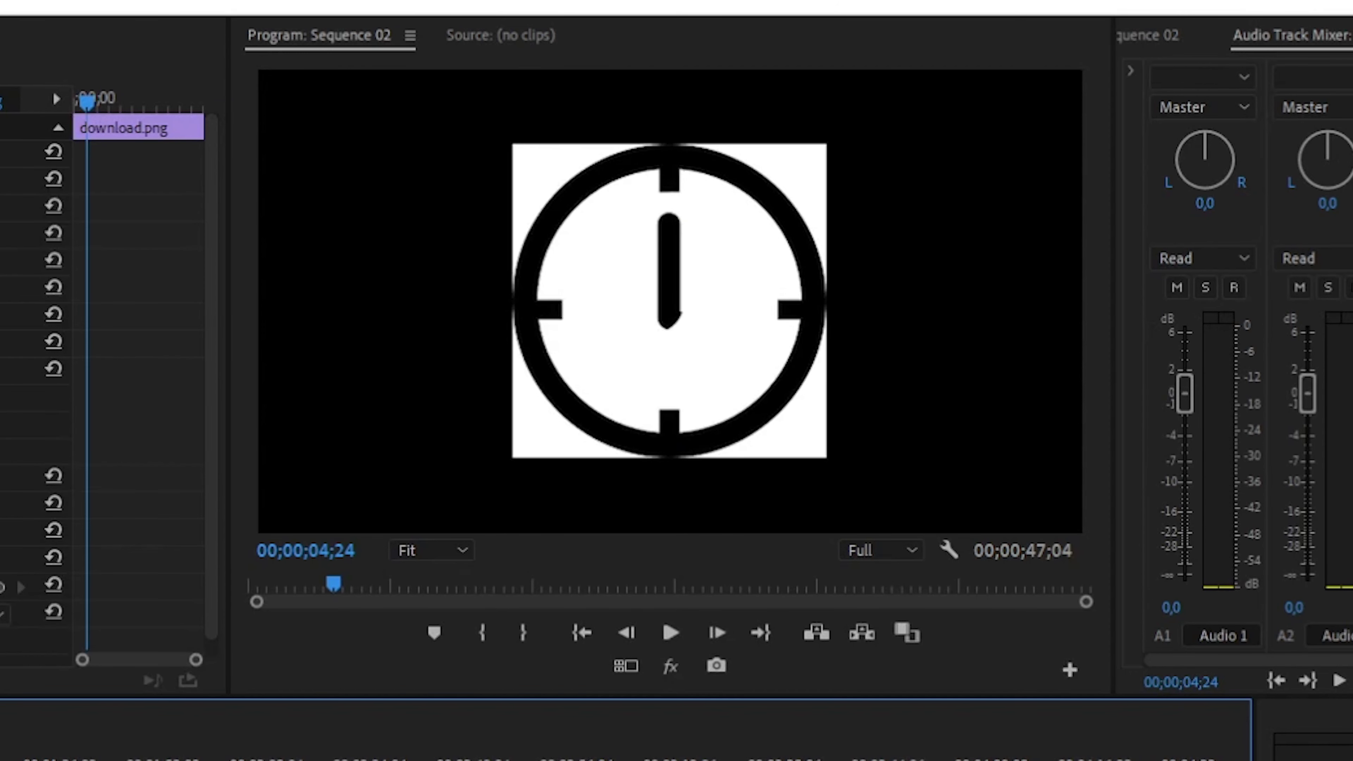
click(1, 152)
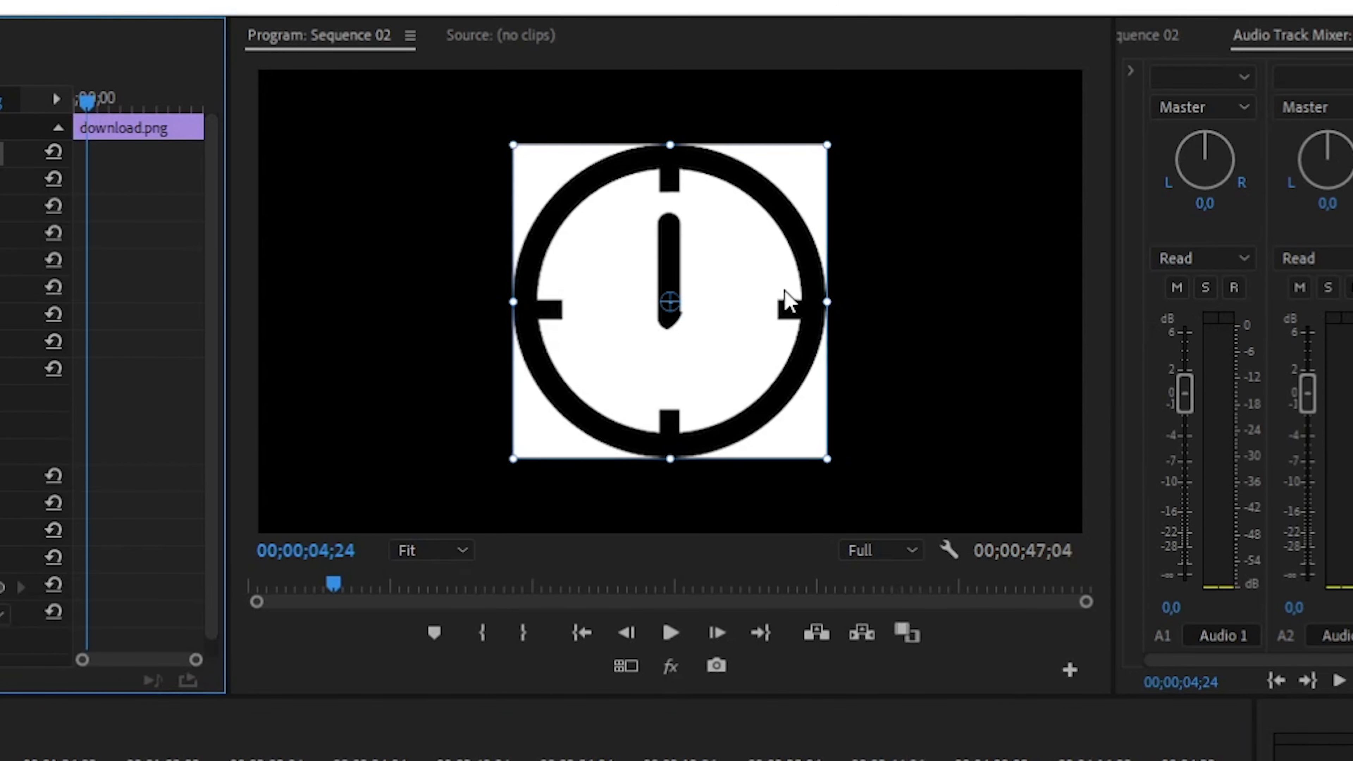
drag(672, 306, 669, 305)
click(625, 746)
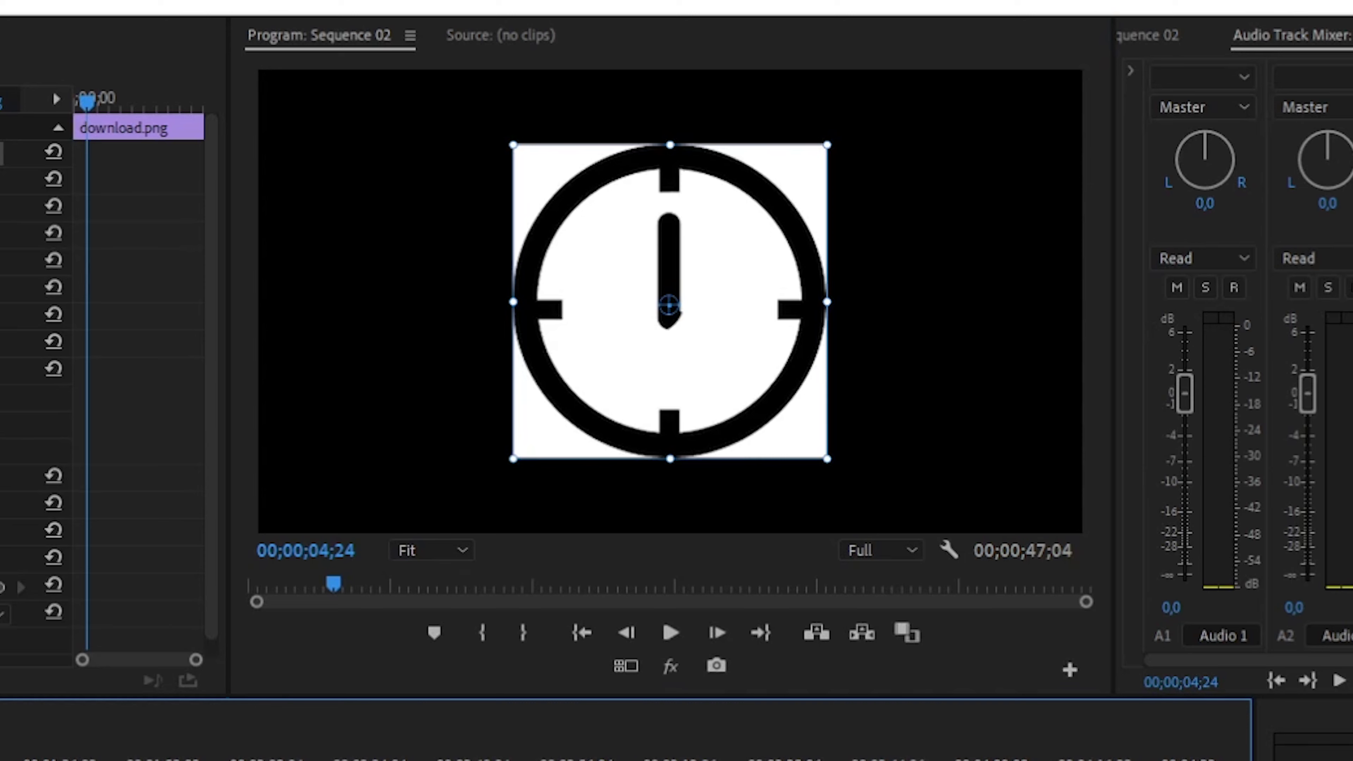
Step: Enable Rotation keyframing on the V3 minute hand clip at 00;00;00;00, with Rotation at 0,0
drag(31, 758, 0, 758)
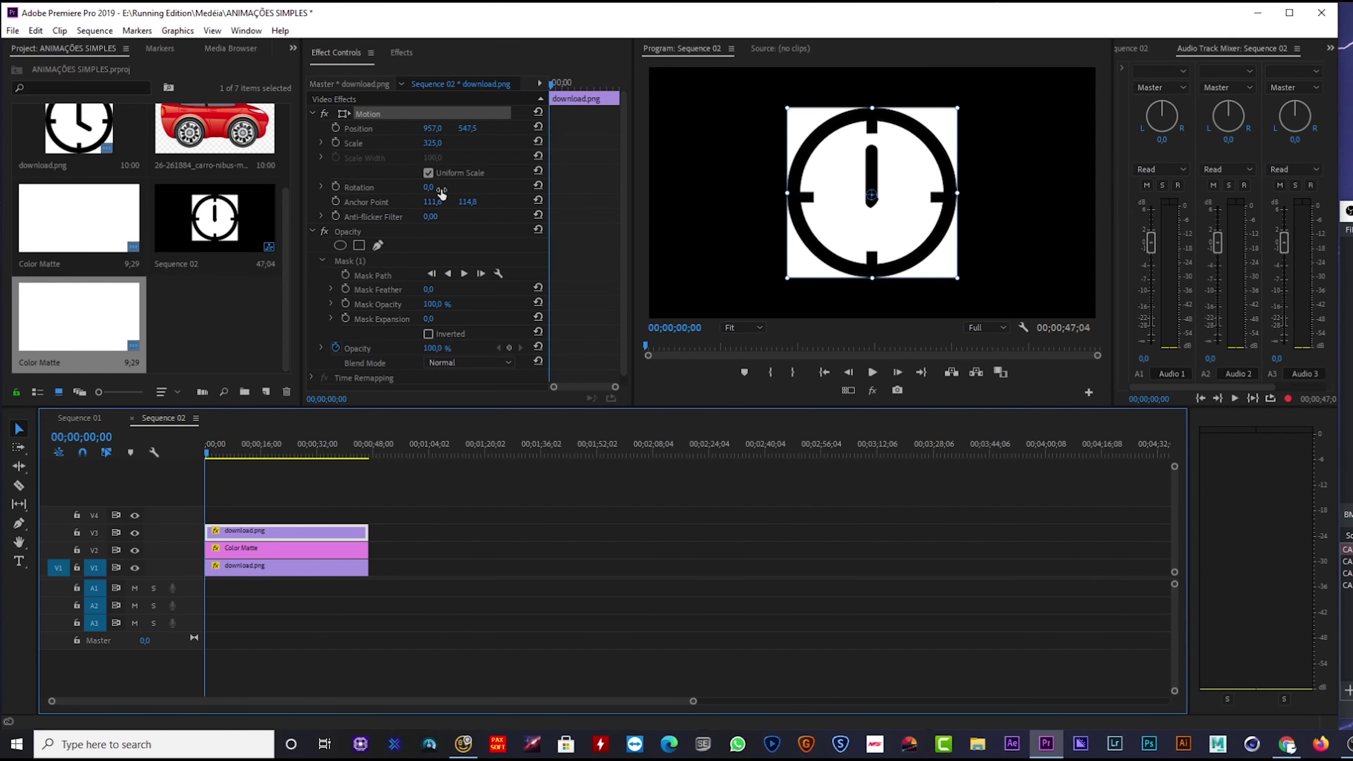
click(359, 187)
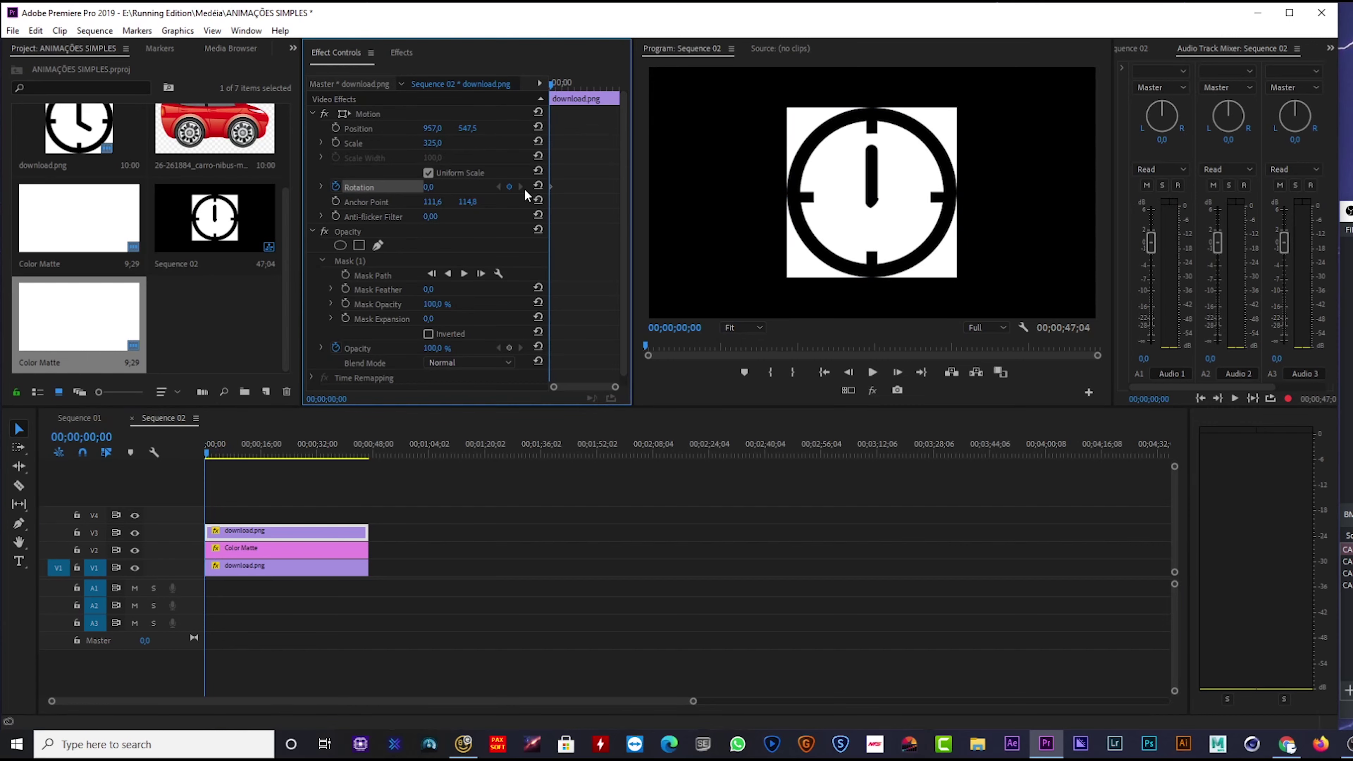
drag(562, 85, 565, 85)
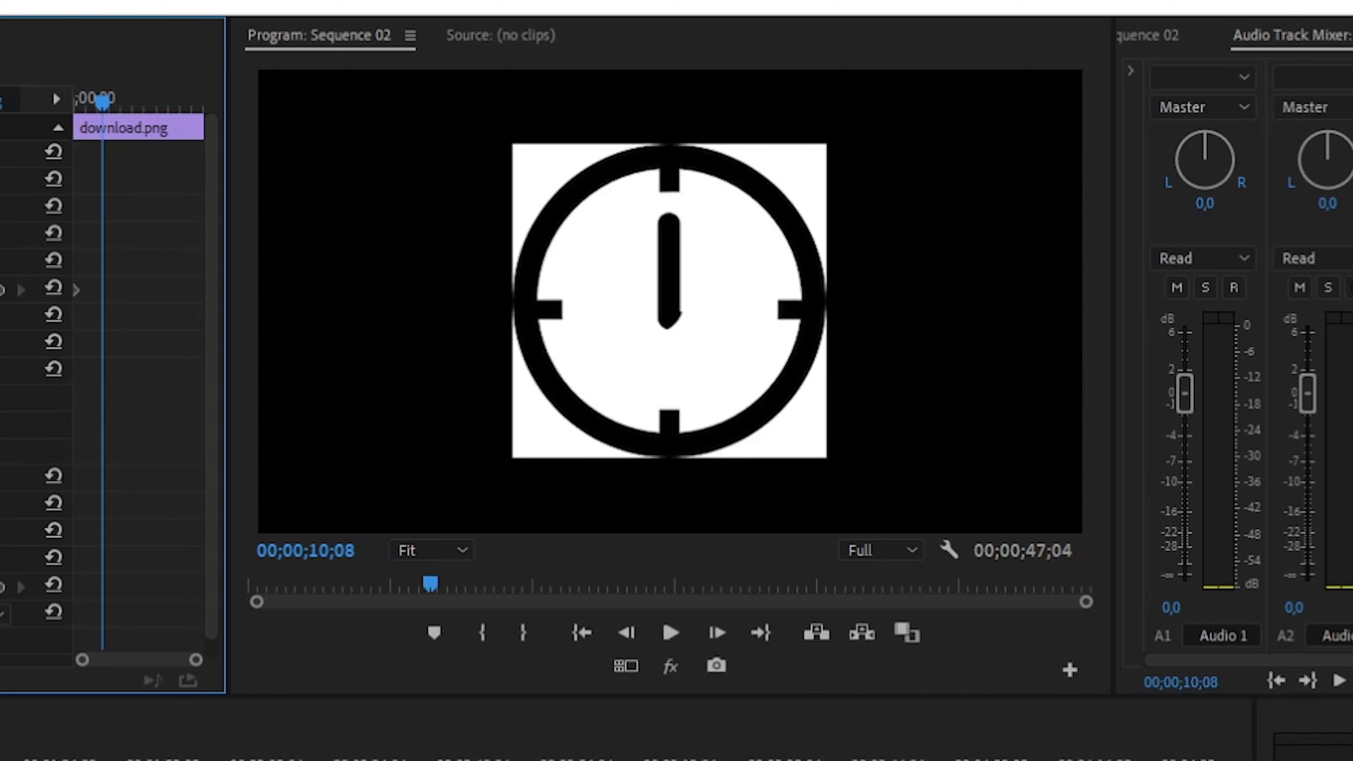
drag(240, 453, 239, 452)
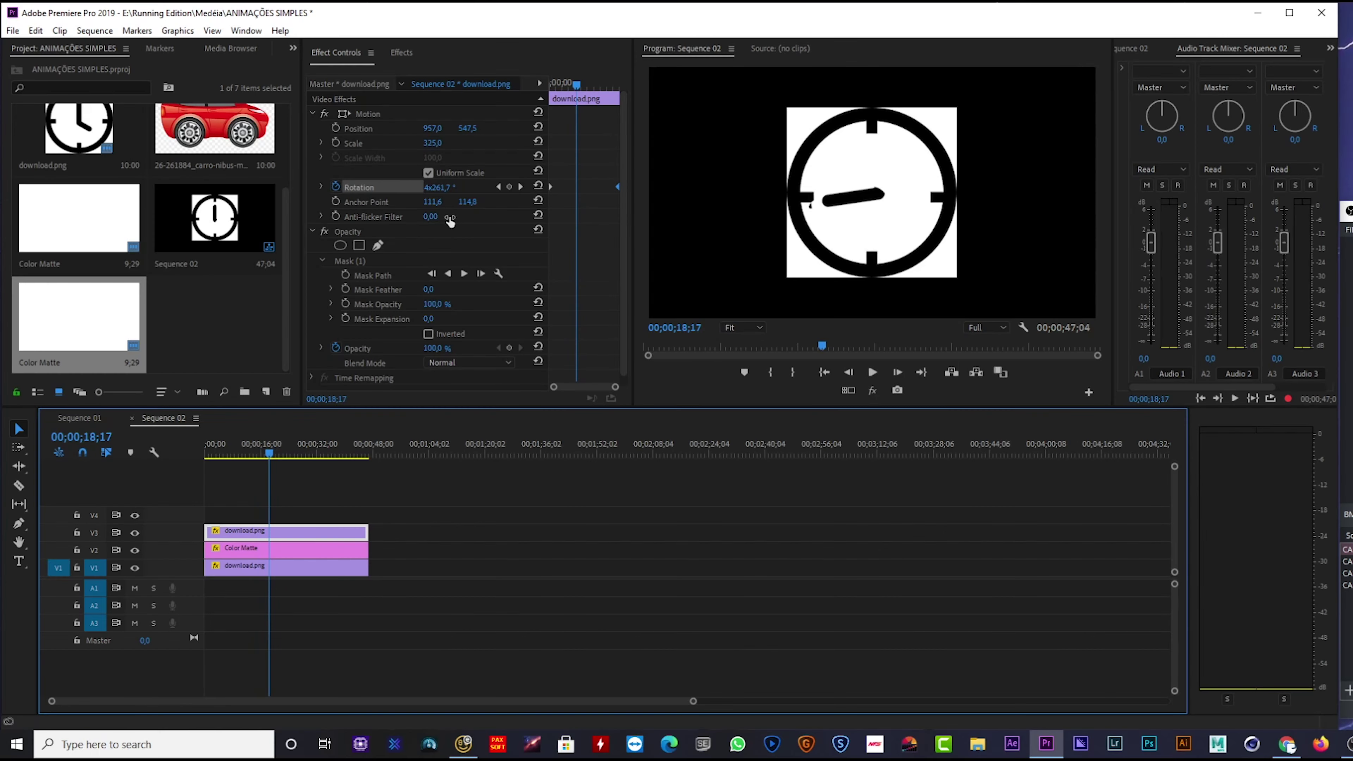
Step: Set the V3 clip's Rotation to 3x0,0 at 00;00;18;17 and delete the Rotation keyframe at the clip's end
click(442, 186)
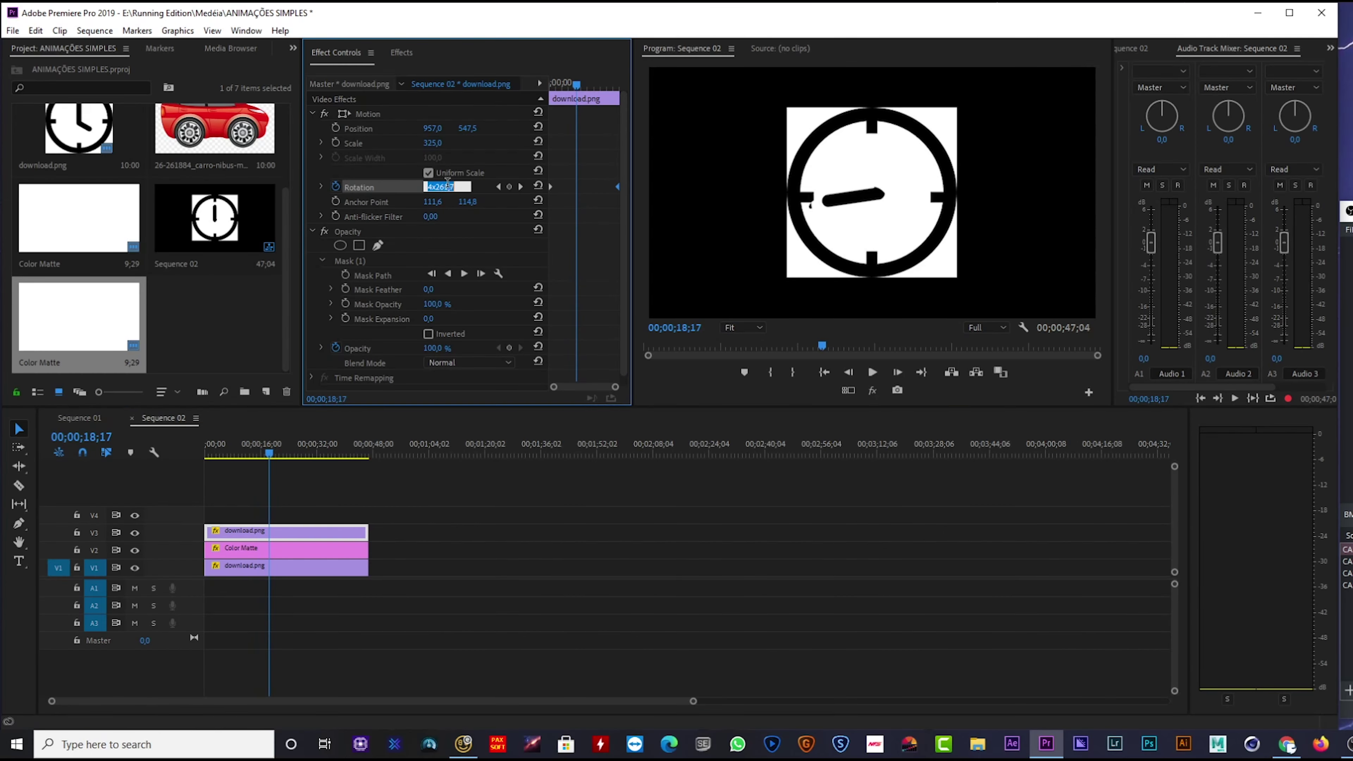
drag(430, 185, 427, 186)
text(3)
drag(435, 186, 507, 187)
text(0)
key(Return)
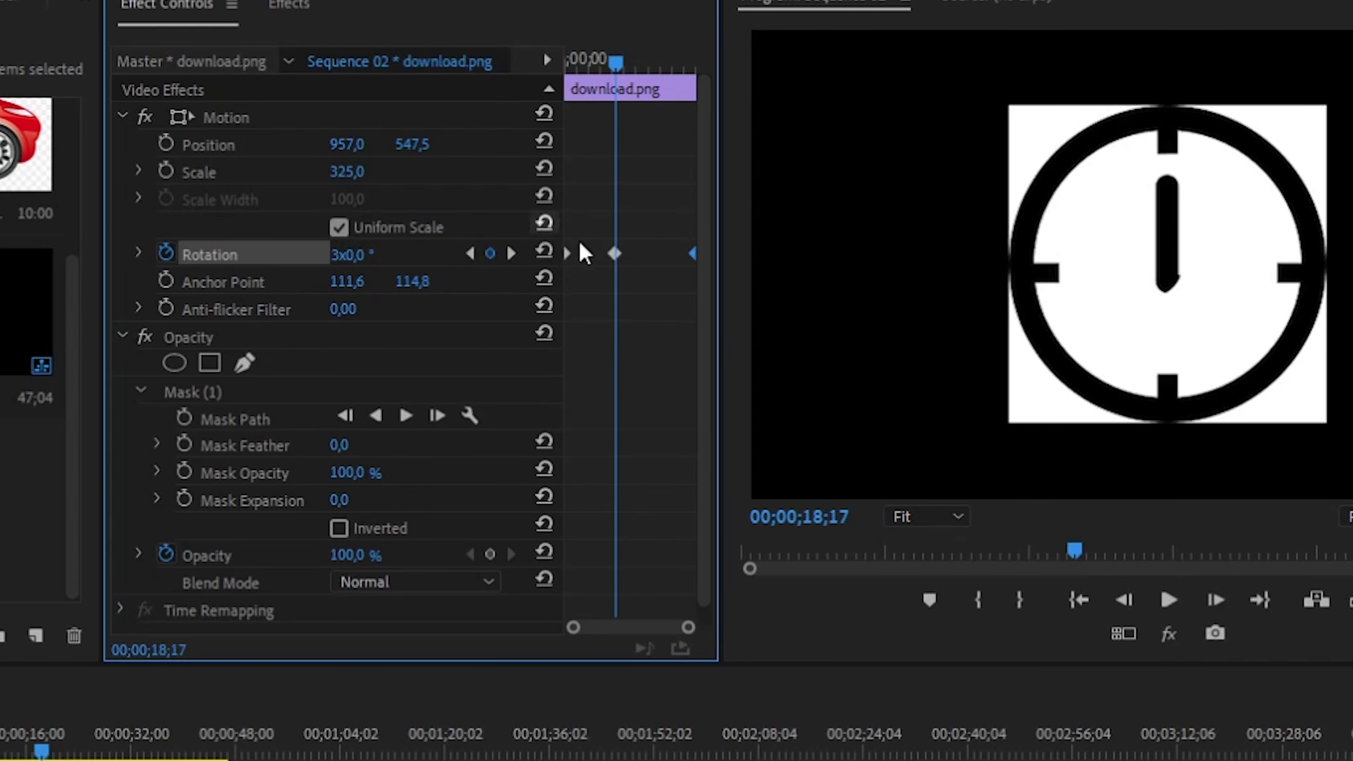
key(Delete)
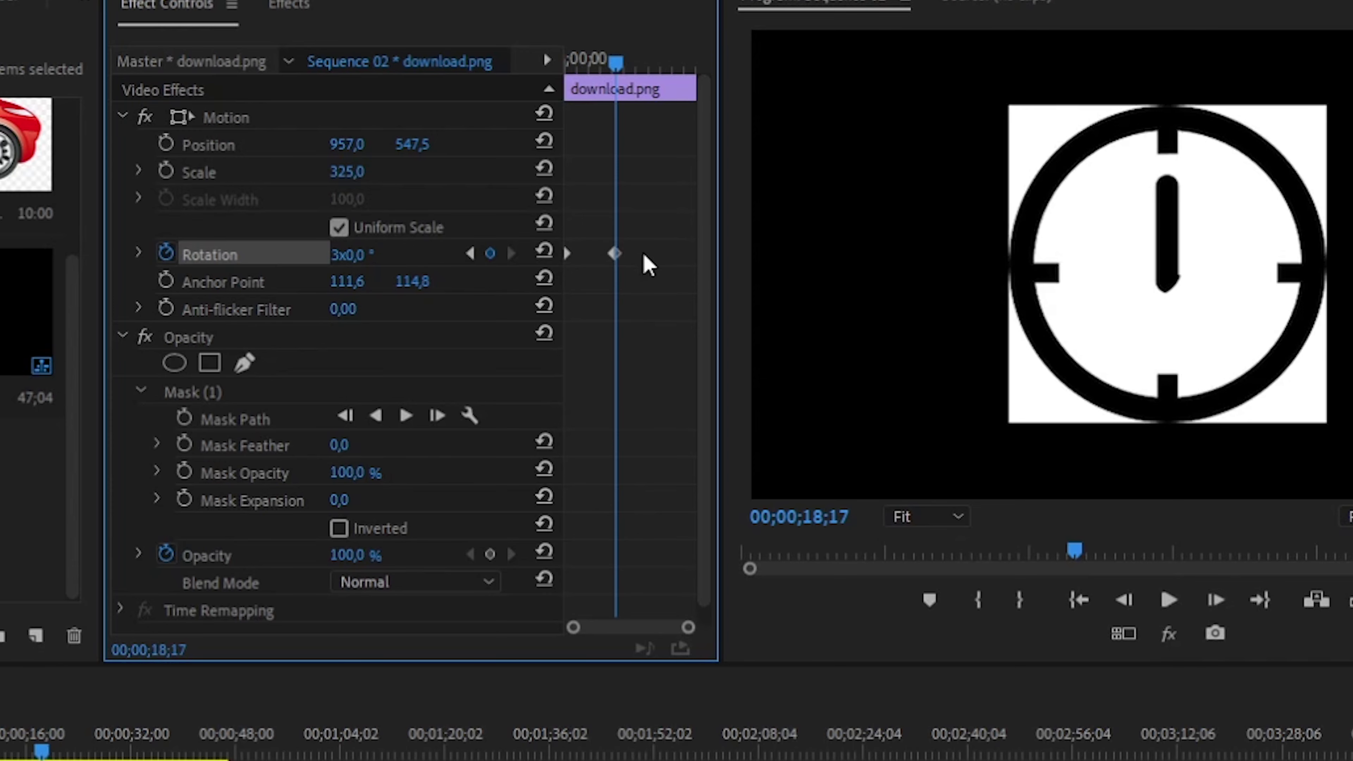
Step: Trim the end of the V3 clip to 00;00;18;17, preview the hand's rotation and return to the sequence start
drag(229, 760, 42, 759)
drag(42, 760, 42, 760)
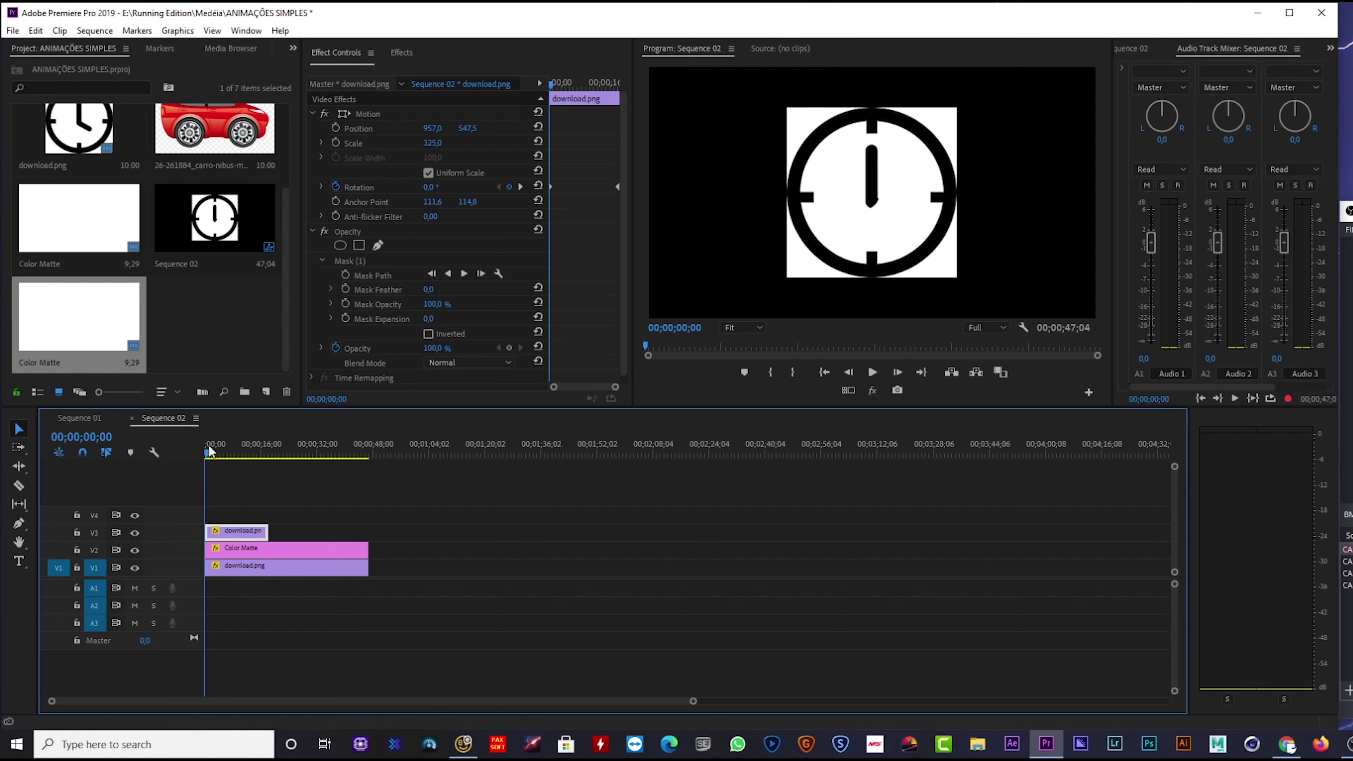
drag(210, 449, 251, 449)
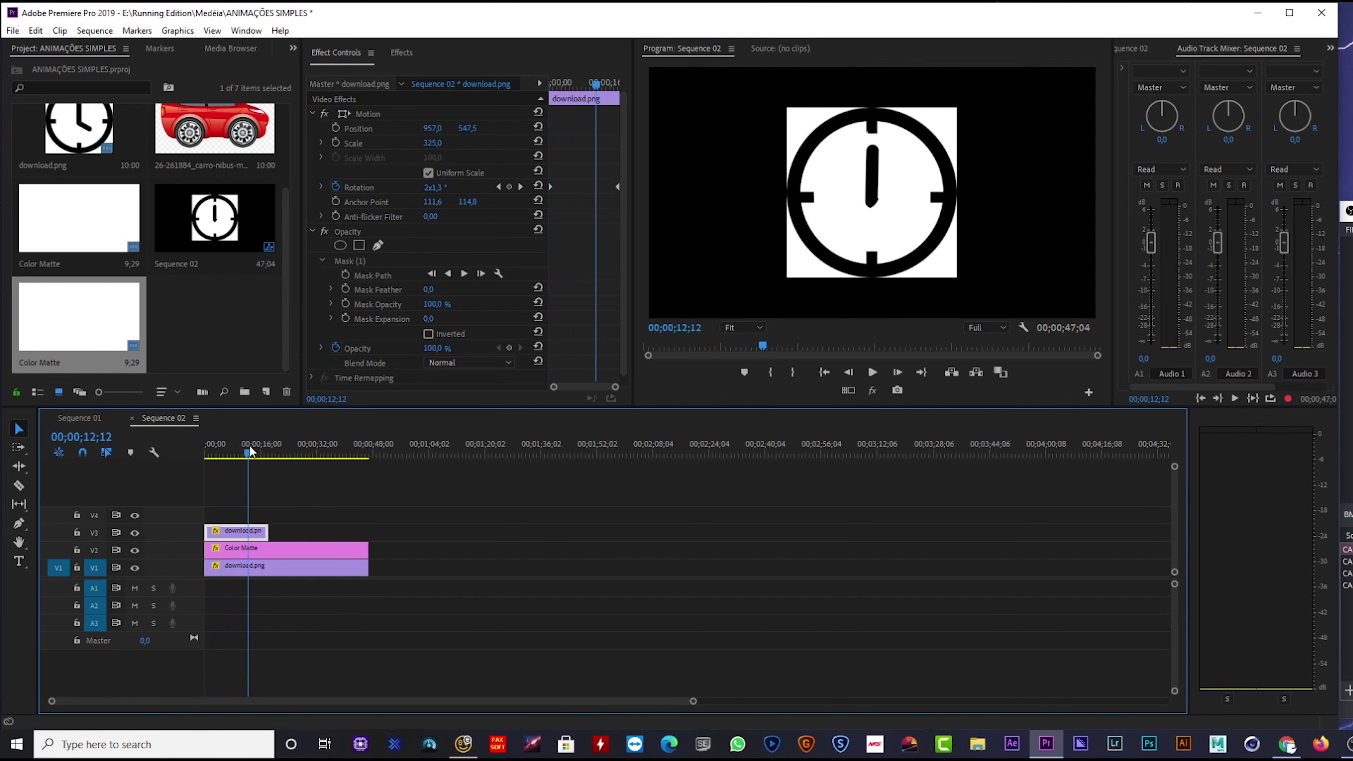
key(Home)
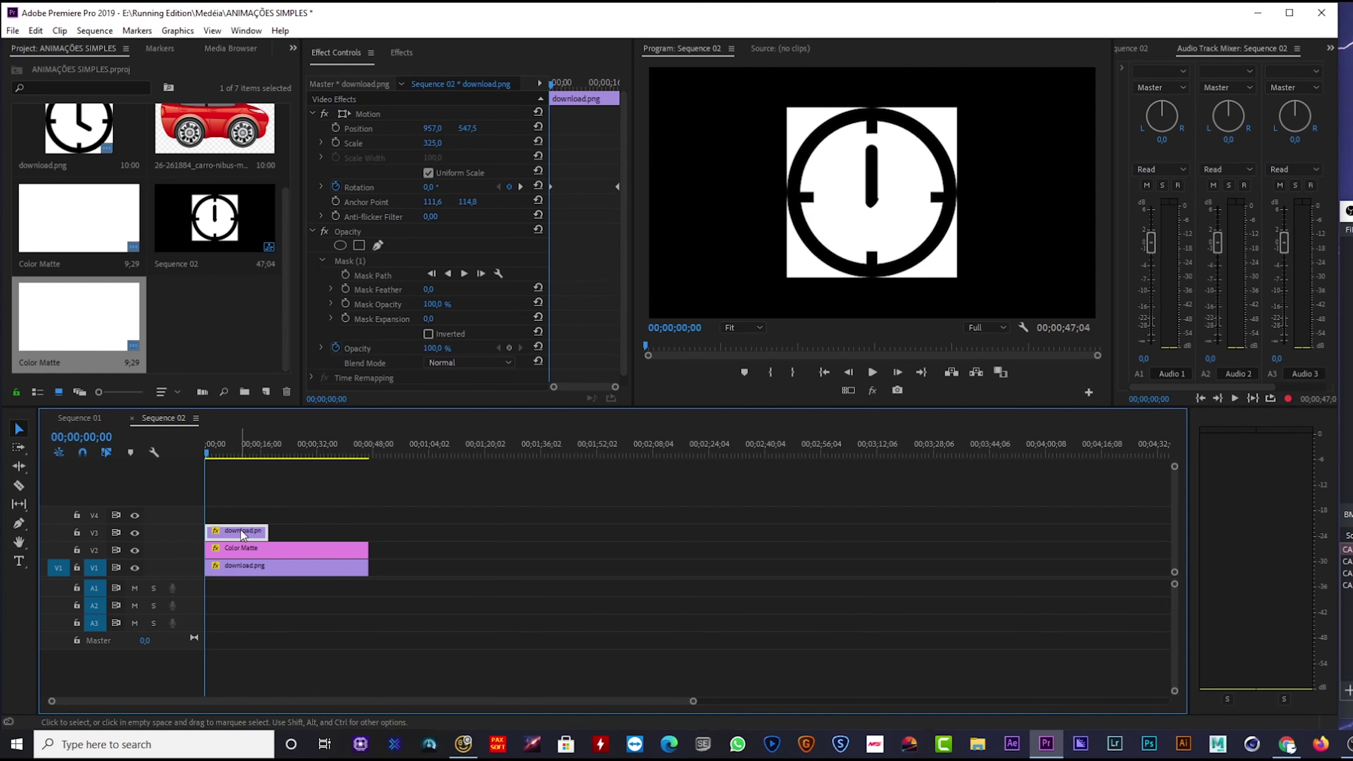
Step: Duplicate the V3 hand clip onto V4, hide track V4 and check the V3 hand's rotation from the start
drag(242, 528, 242, 512)
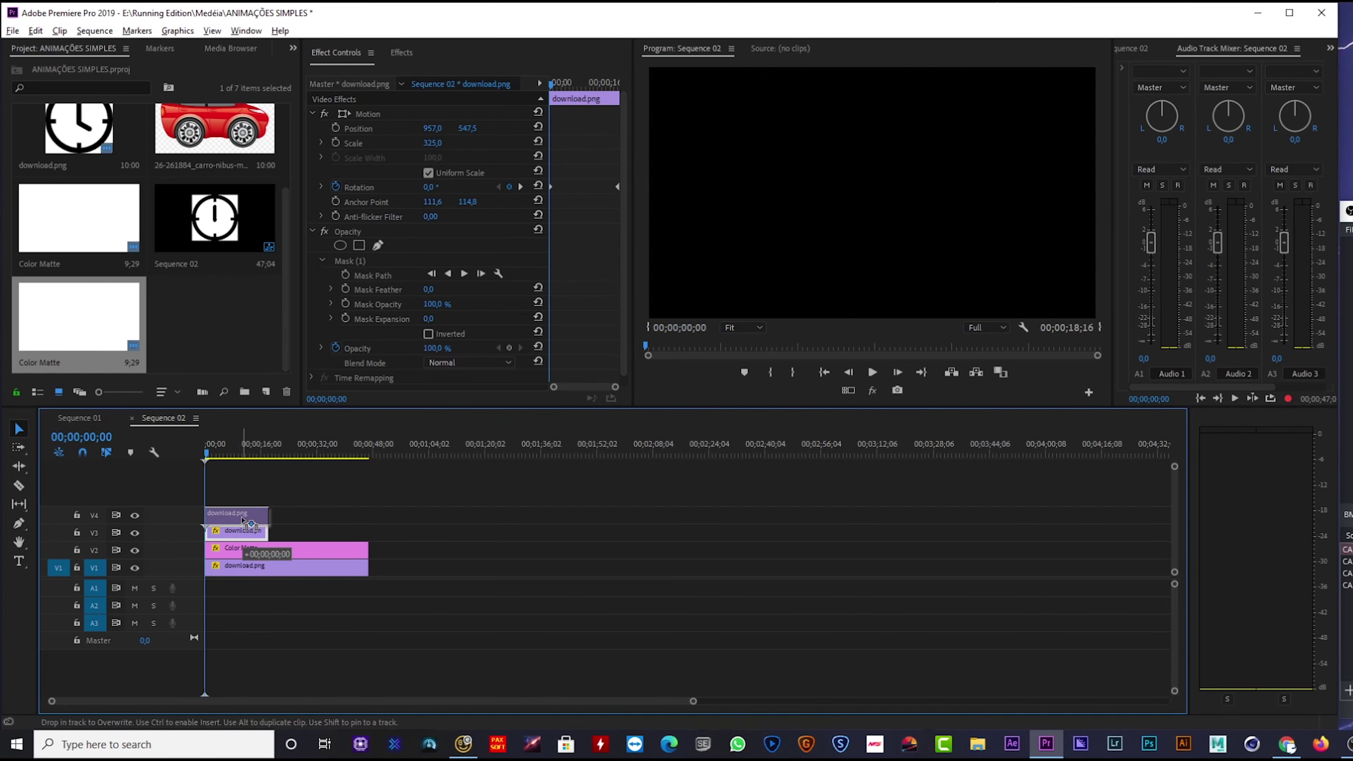
click(136, 515)
click(210, 451)
drag(211, 451, 214, 454)
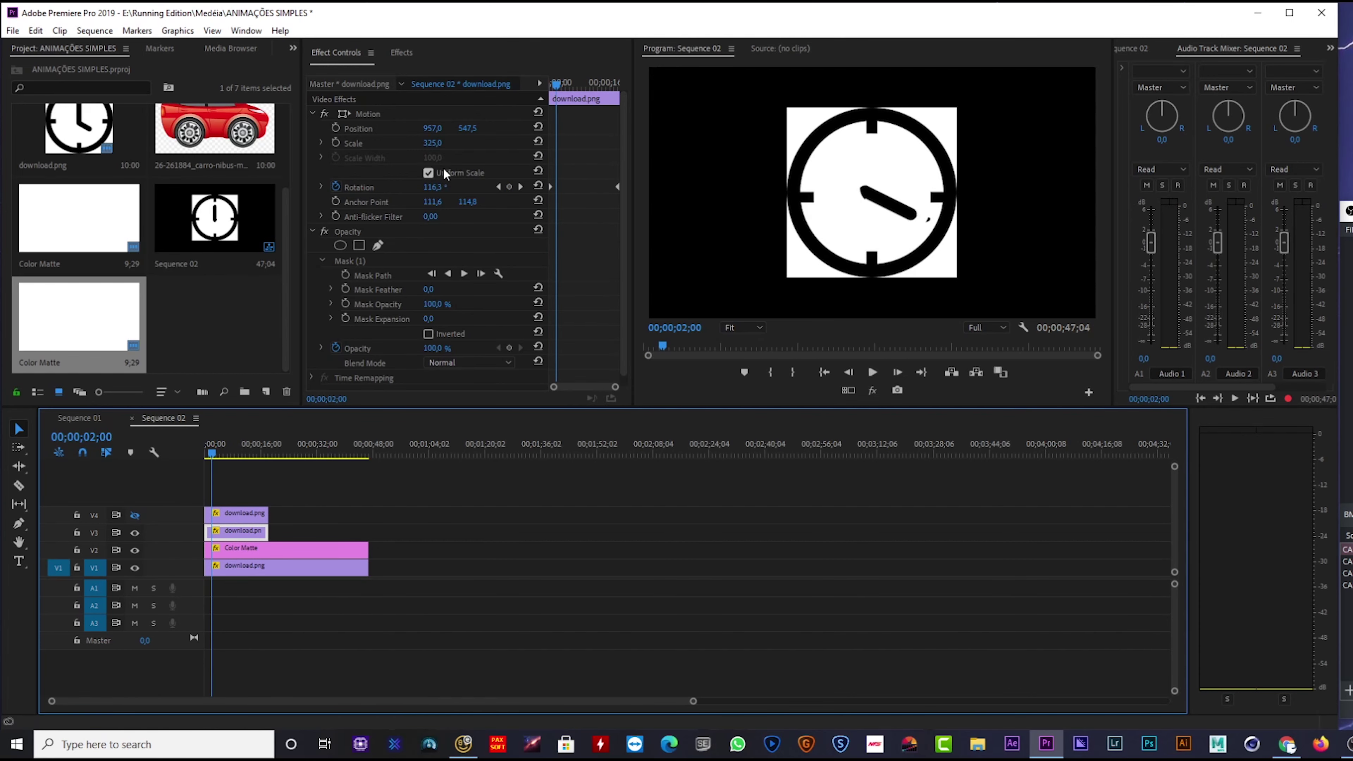
drag(215, 453, 205, 449)
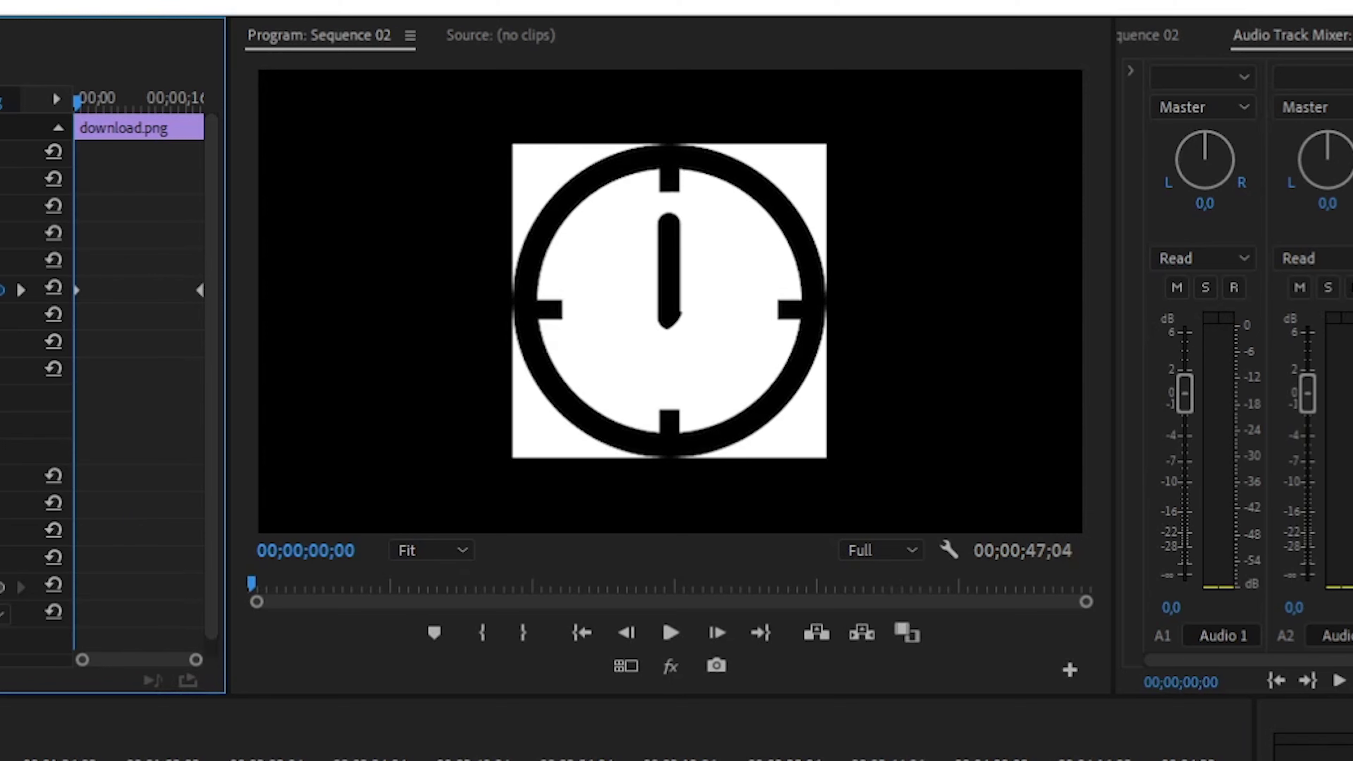
Step: Disable Uniform Scale on the V3 clip and set Scale Height to 390,0 and Scale Width to about 326,6
click(59, 757)
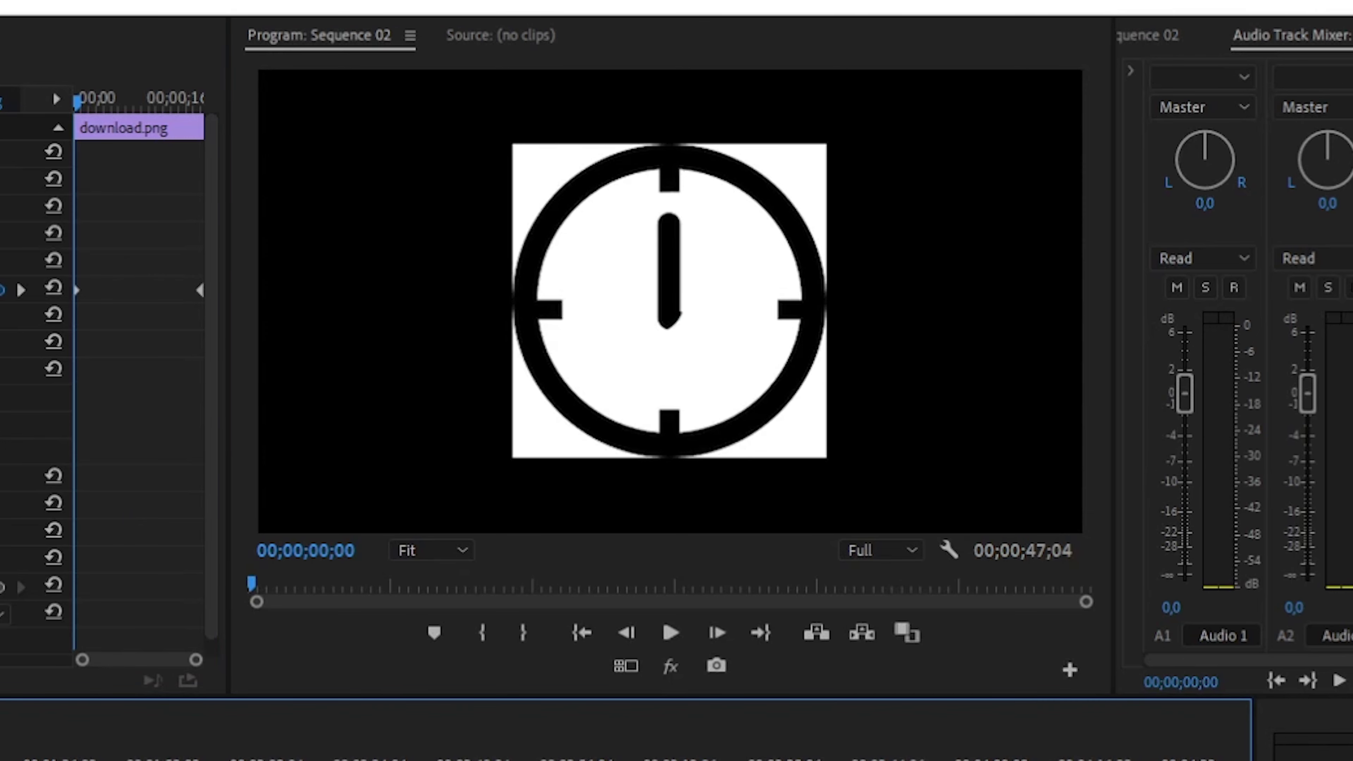
click(514, 281)
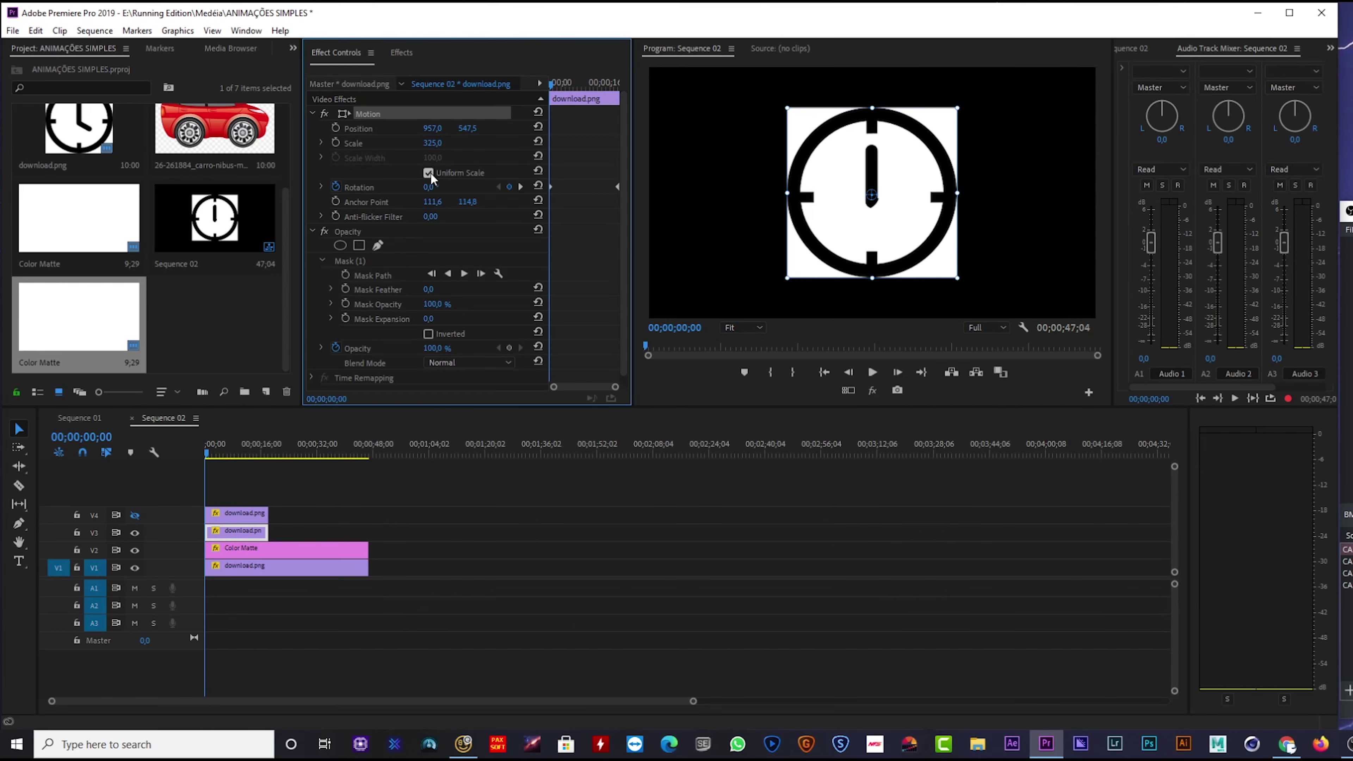
click(429, 175)
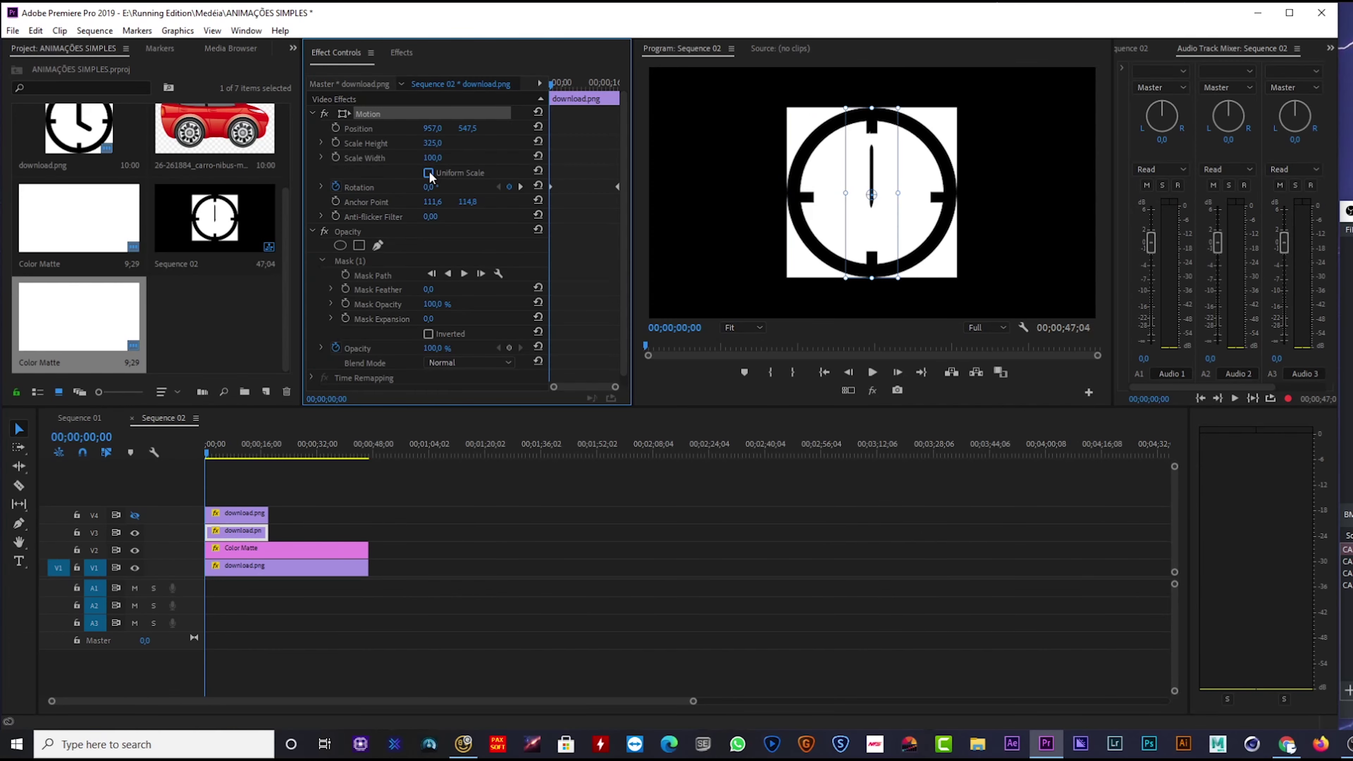
drag(845, 197, 785, 197)
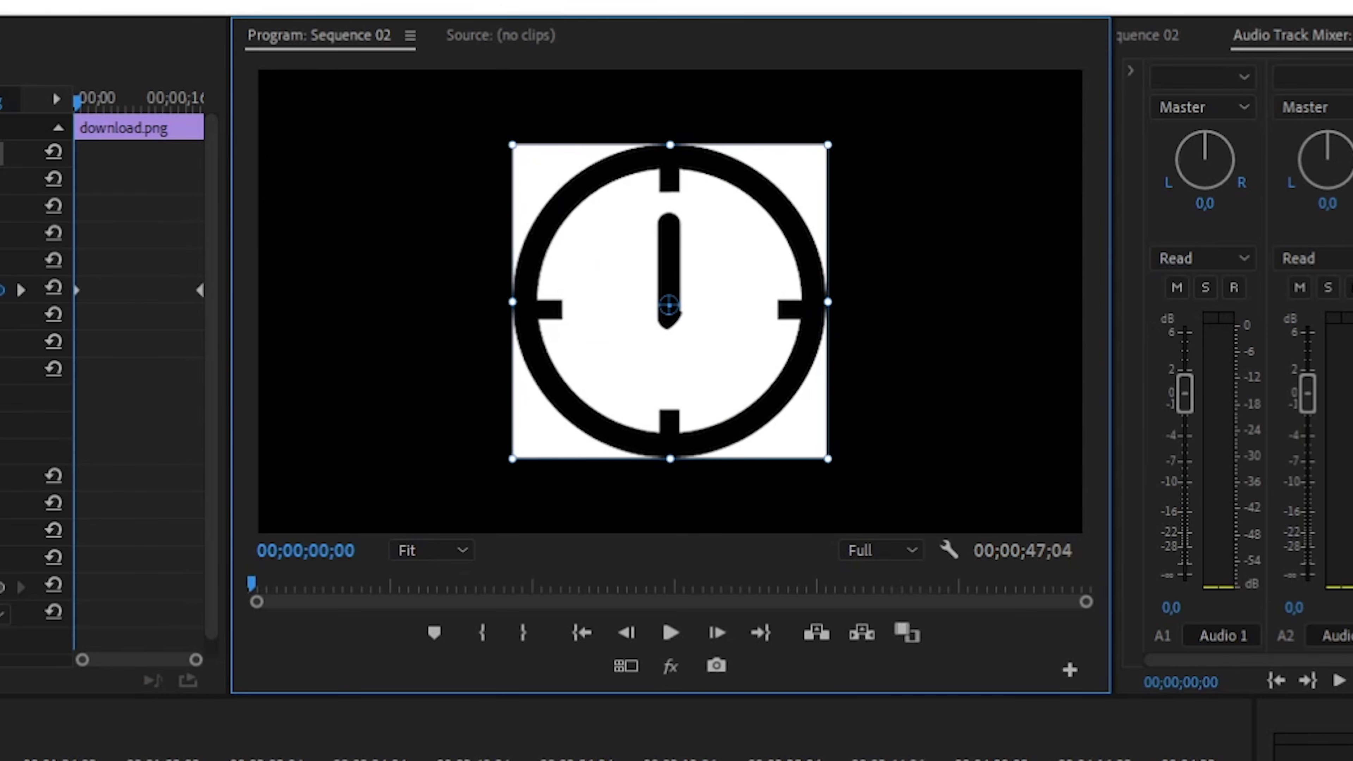
drag(1, 206, 28, 206)
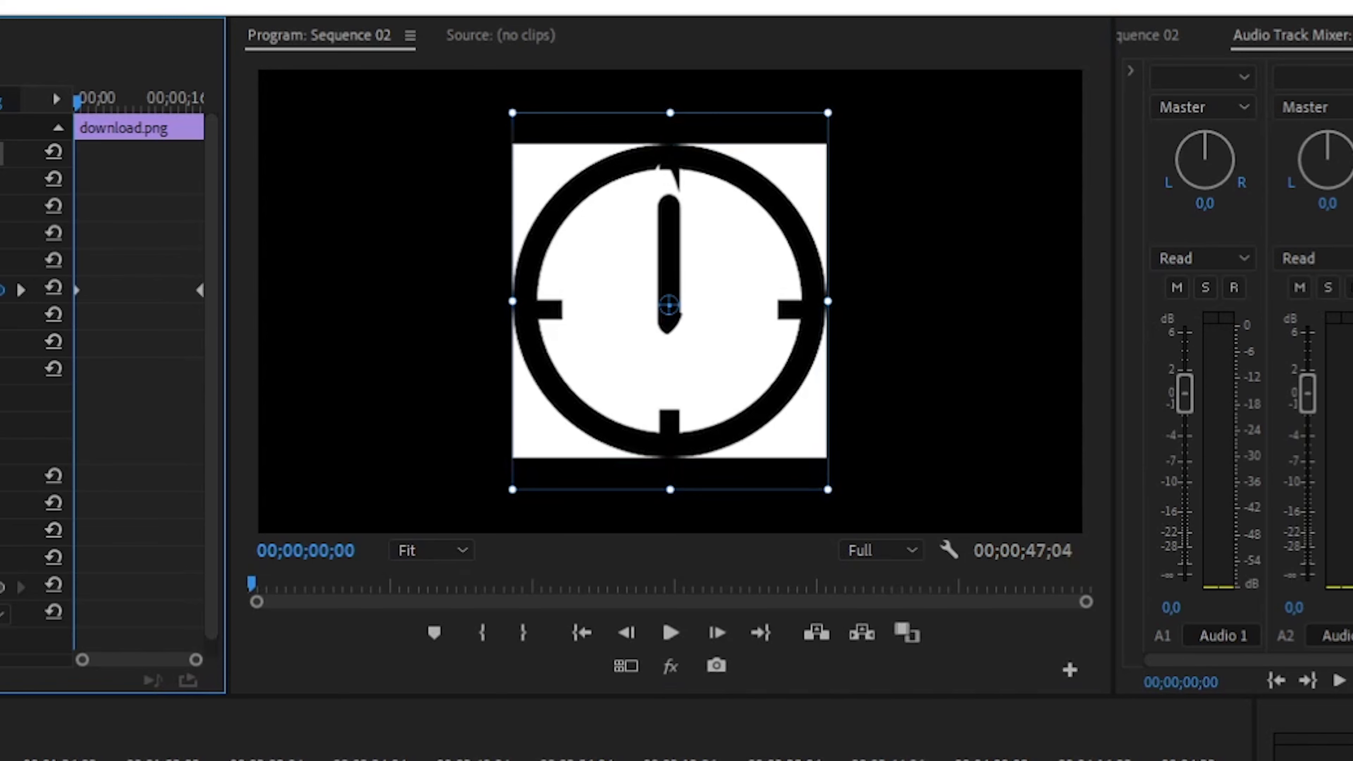
Step: Lower the upper points of the V3 clip's mask so it excludes the twelve o'clock mark
click(236, 528)
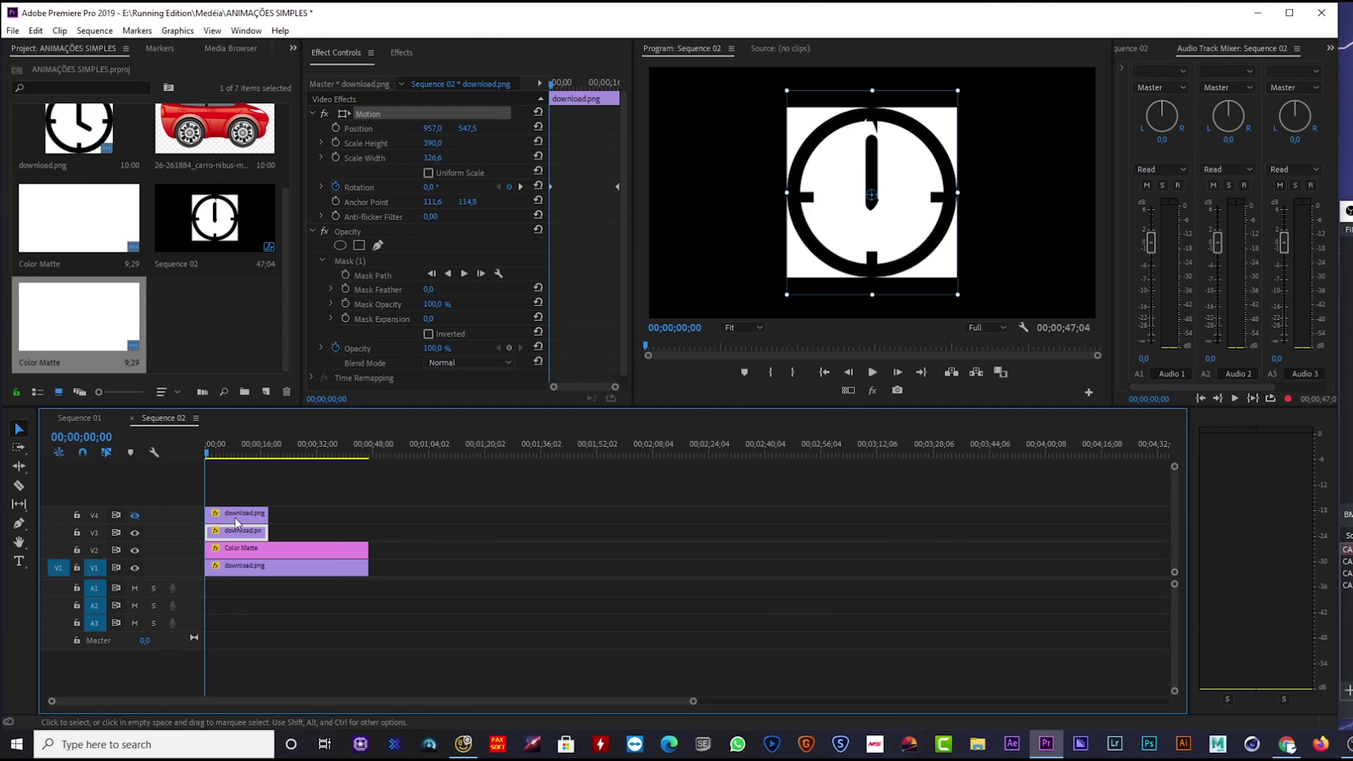
click(344, 263)
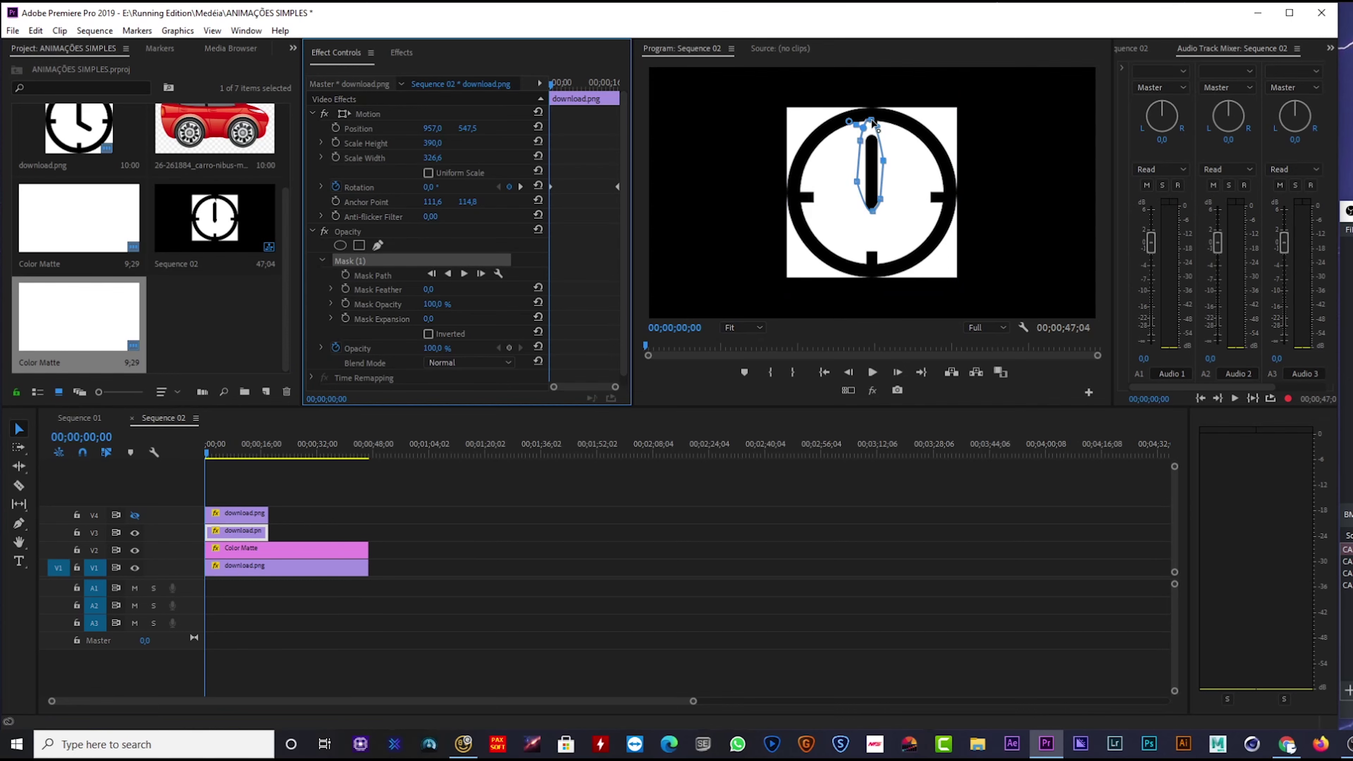
drag(872, 121, 861, 148)
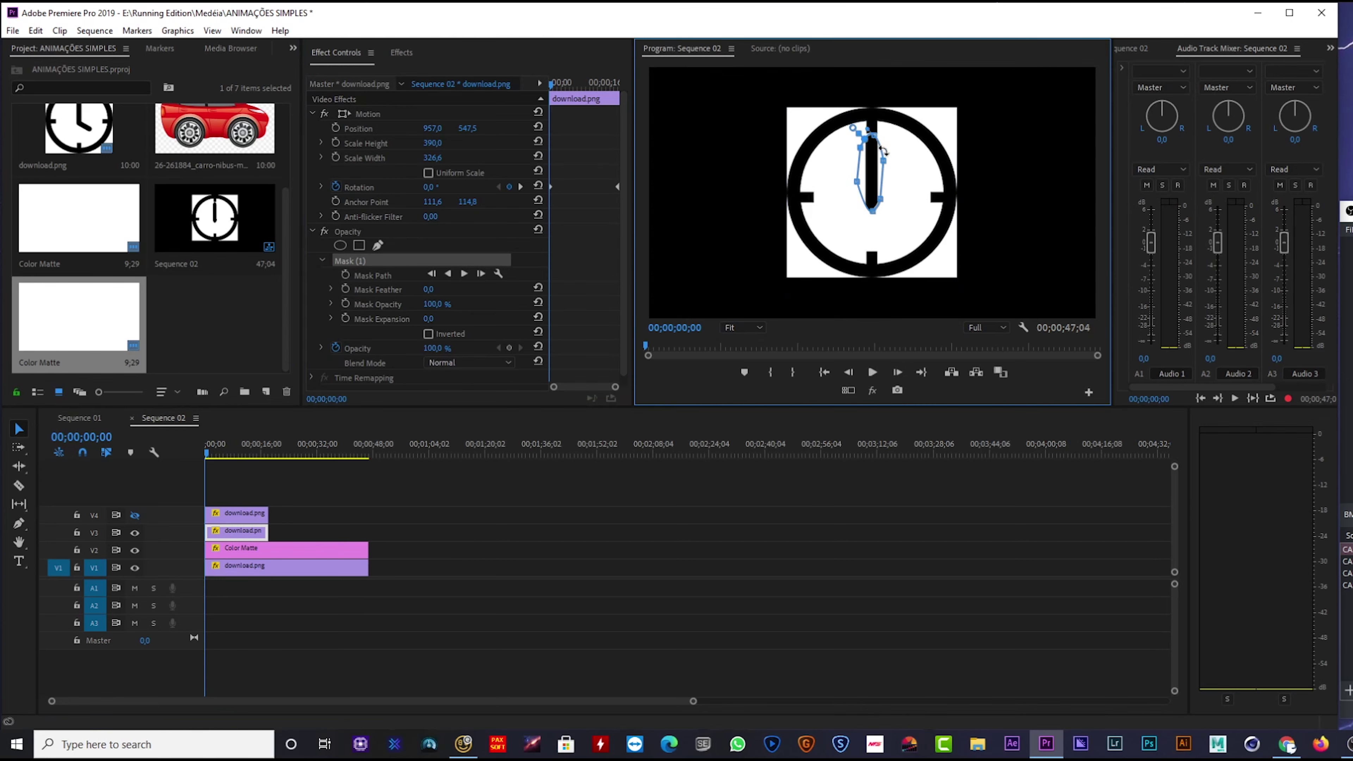
drag(883, 160, 882, 148)
Step: Show track V4 again and lower the top point of the V4 clip's mask slightly
click(134, 515)
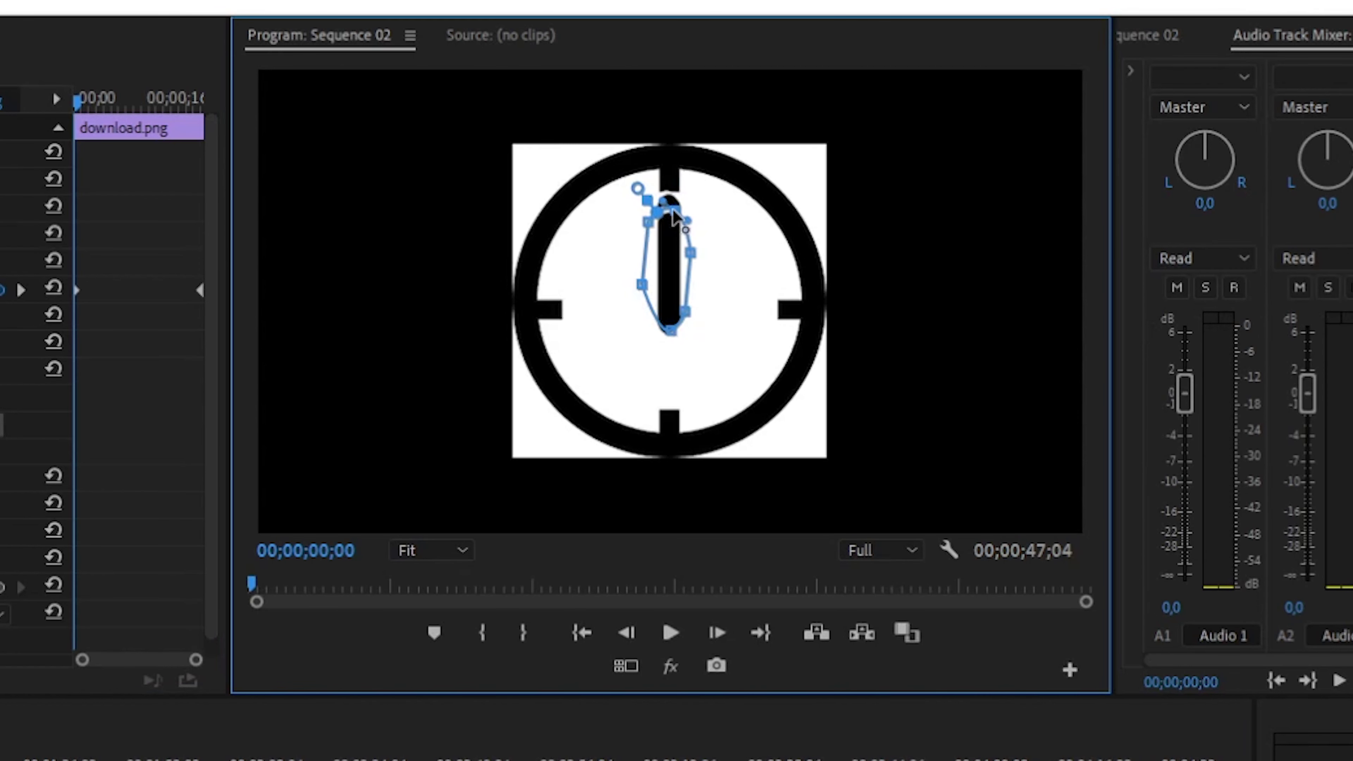
drag(673, 209, 671, 214)
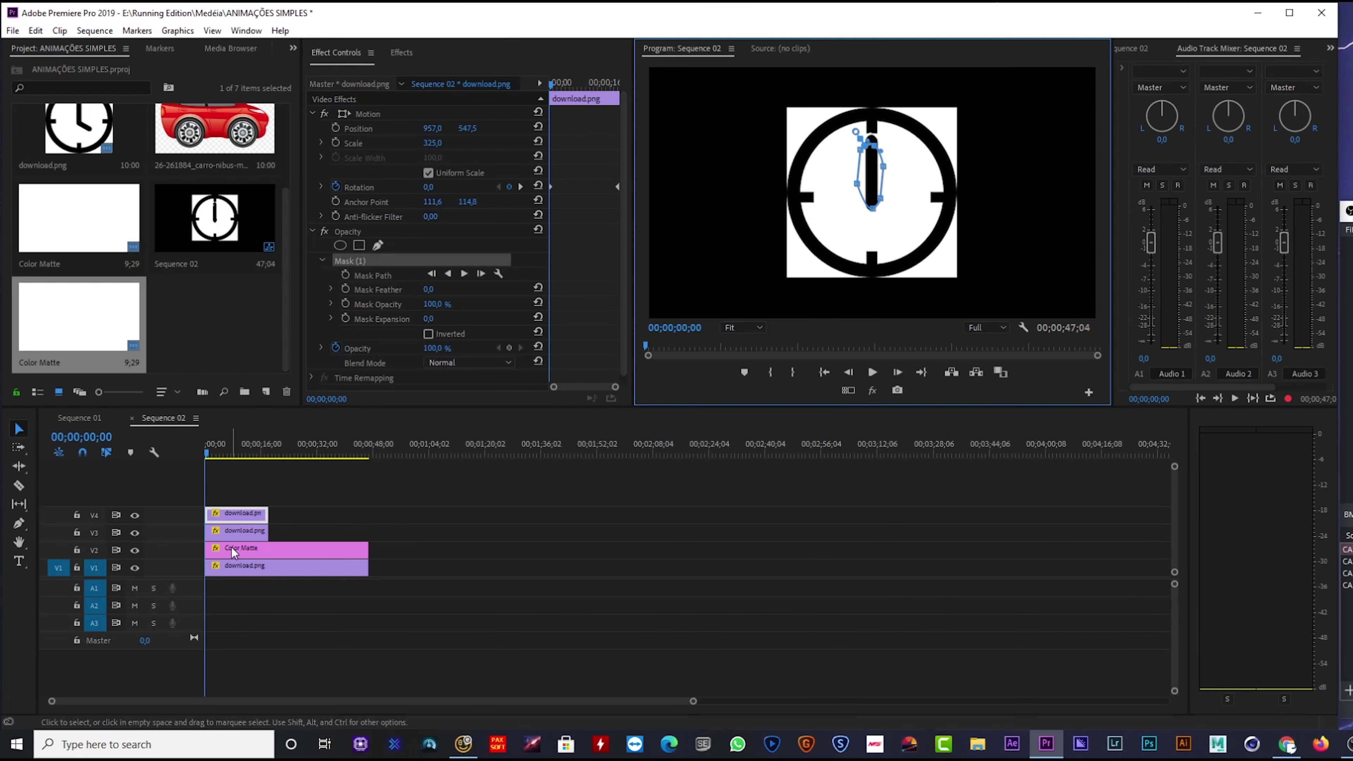
click(233, 550)
click(239, 517)
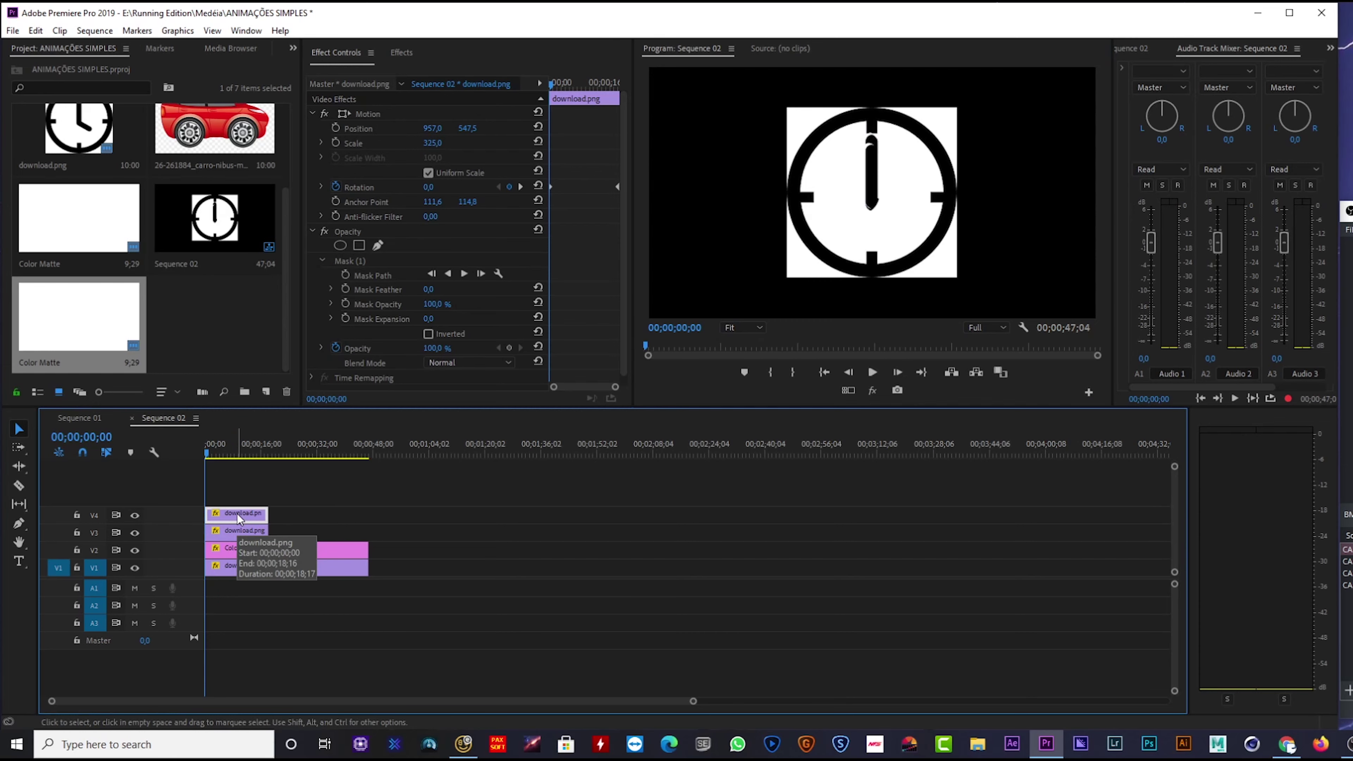
Step: Play the opening of the clock animation with both hands visible and return to the start
key(space)
key(space)
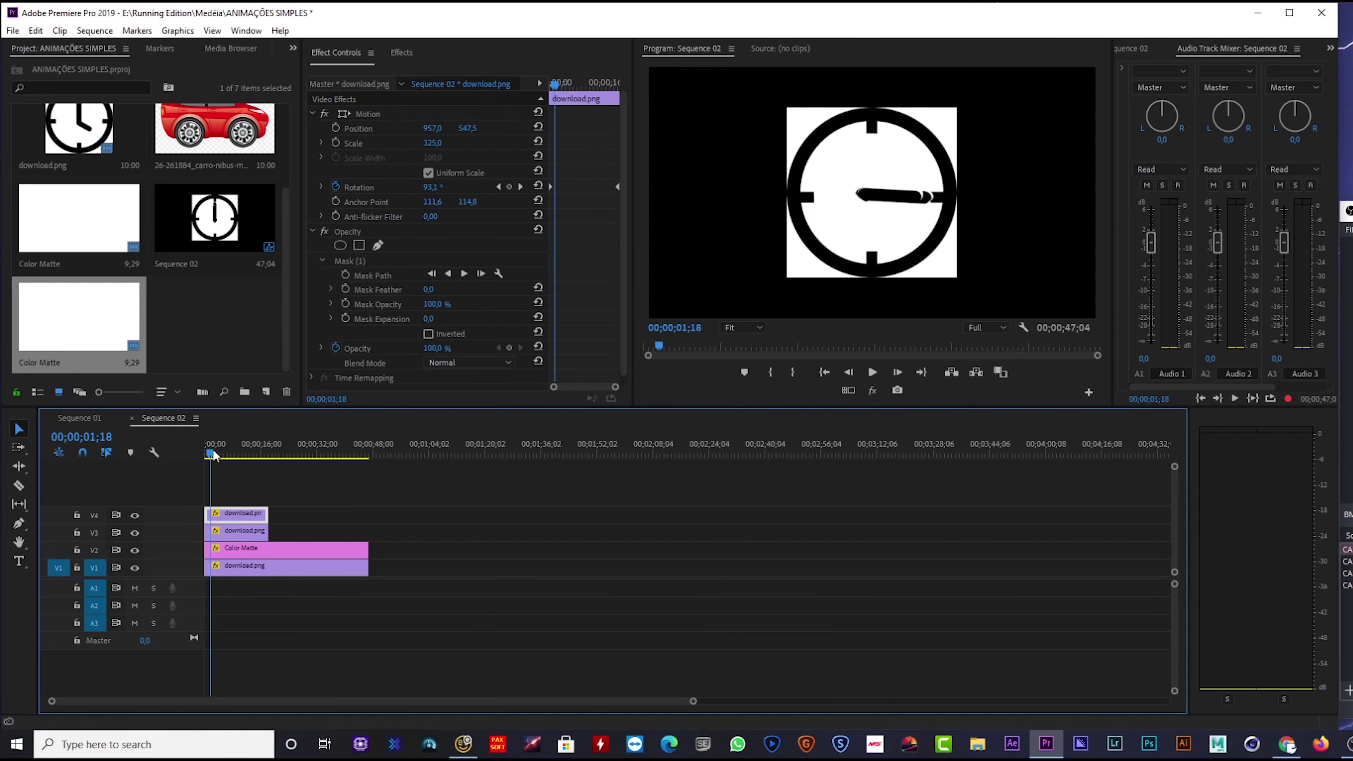
click(215, 453)
mouse_move(215, 454)
mouse_down()
mouse_move(247, 453)
mouse_move(204, 457)
mouse_up()
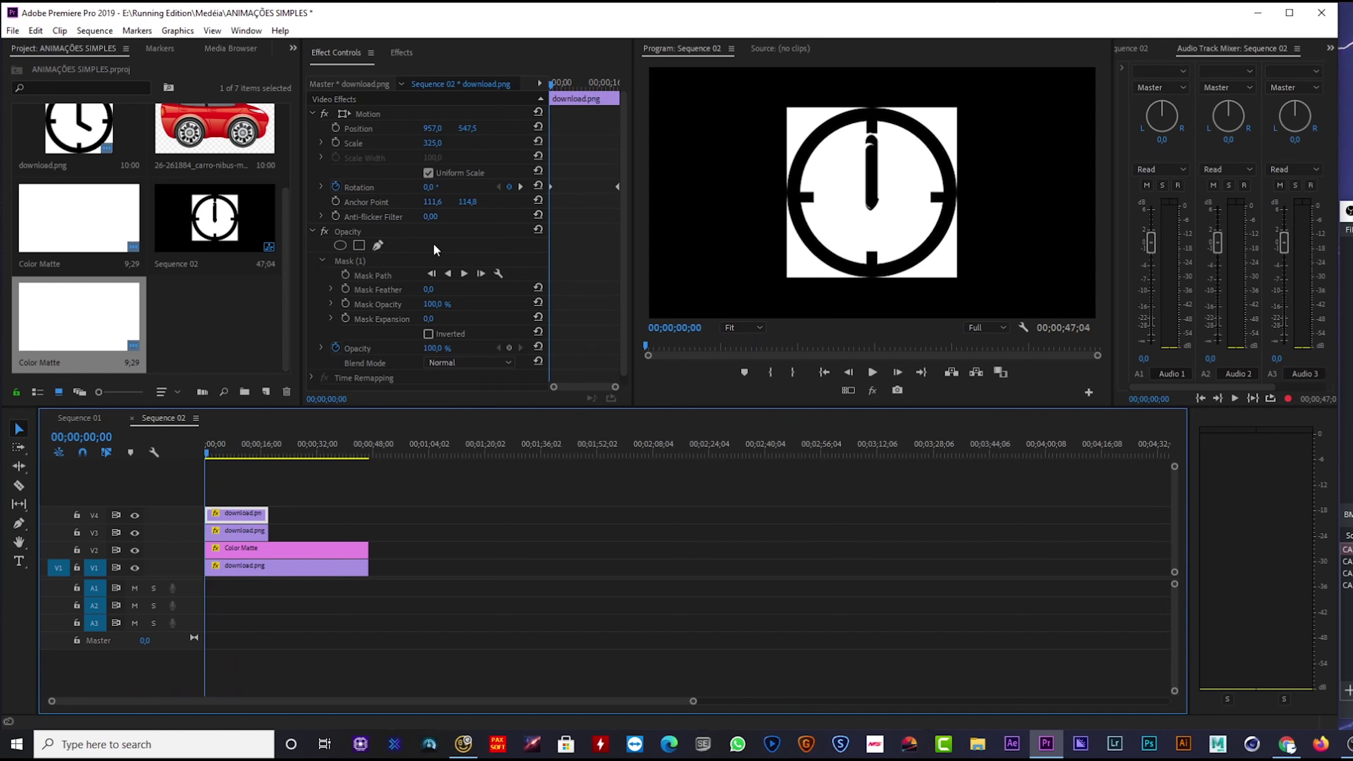
Step: Remove all Rotation keyframes from the V4 hand clip and play the animation
click(224, 502)
click(229, 514)
click(337, 188)
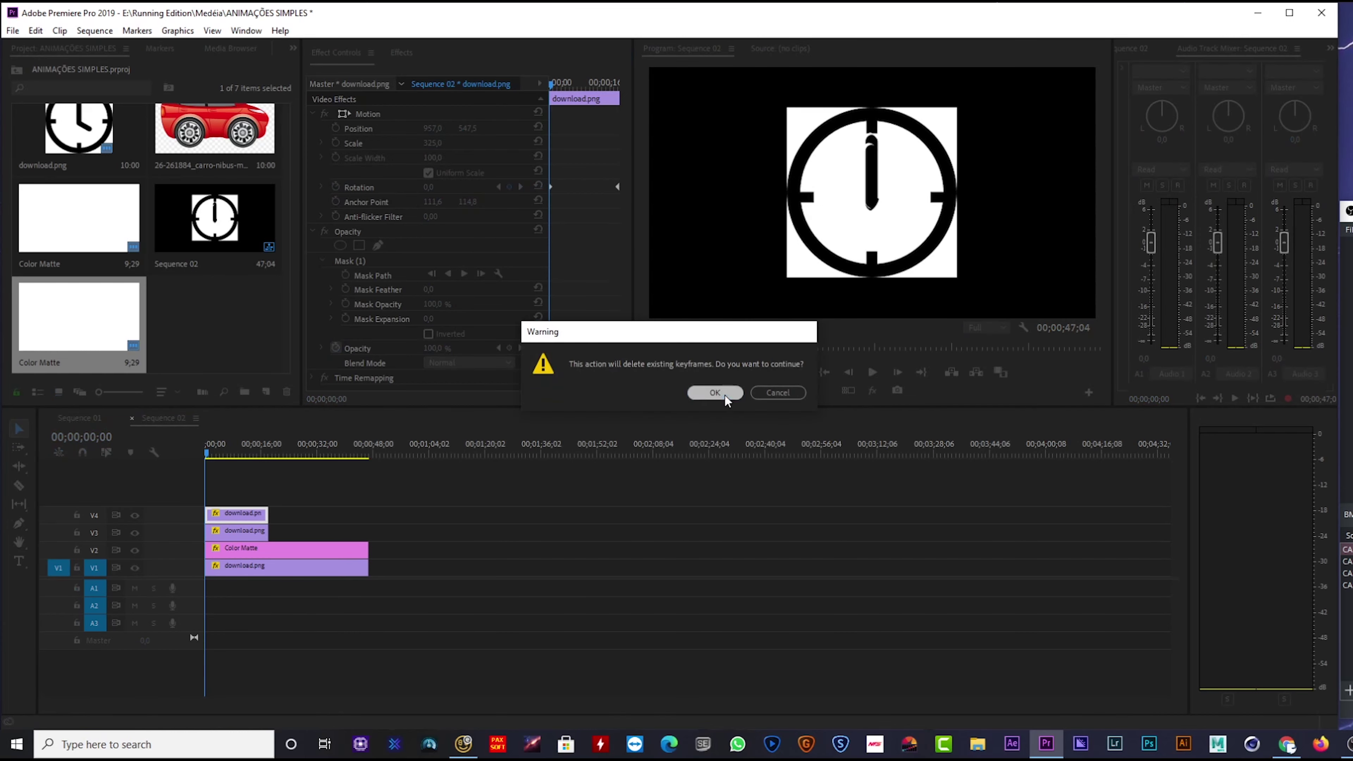
click(714, 392)
click(209, 449)
key(space)
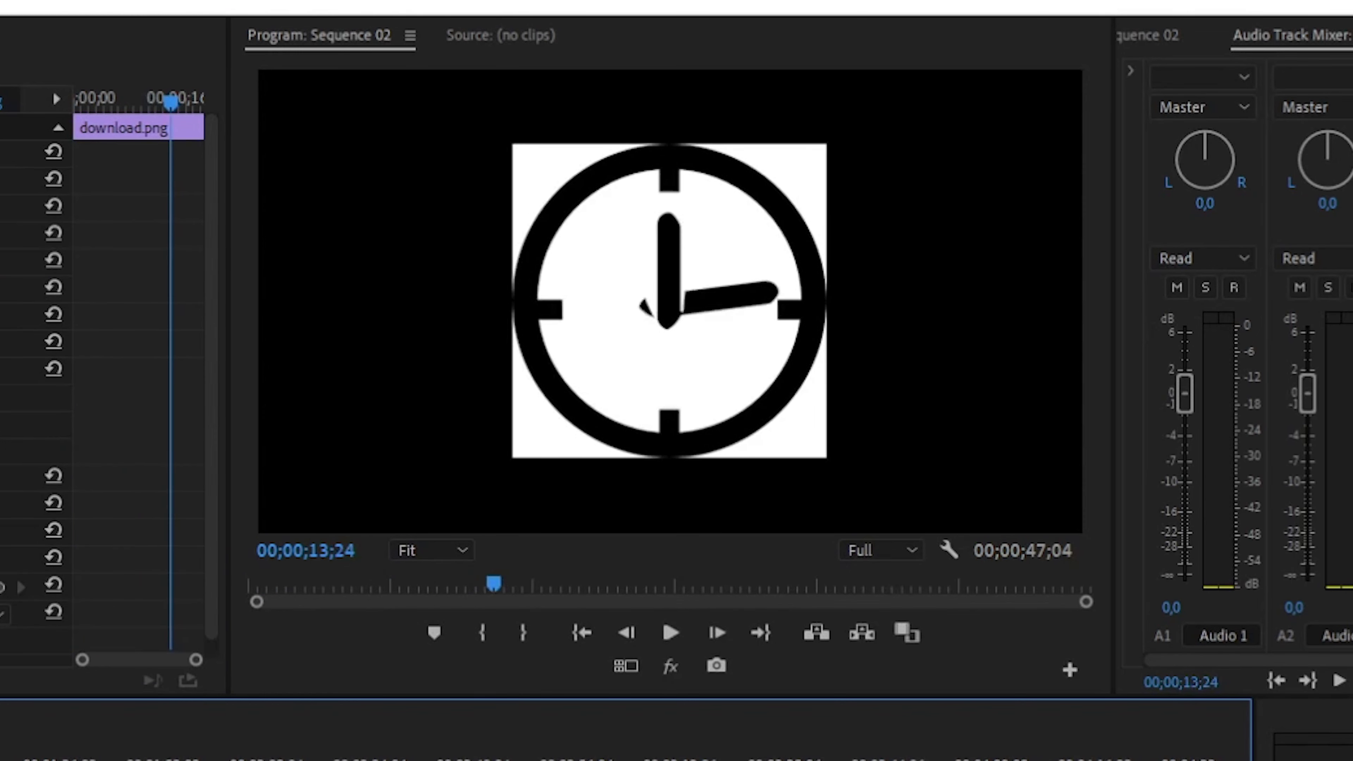
Step: Keyframe the V4 hand's Rotation from 0,0 at the clip start to about the one o'clock position at 00;00;18;11
drag(275, 453, 269, 453)
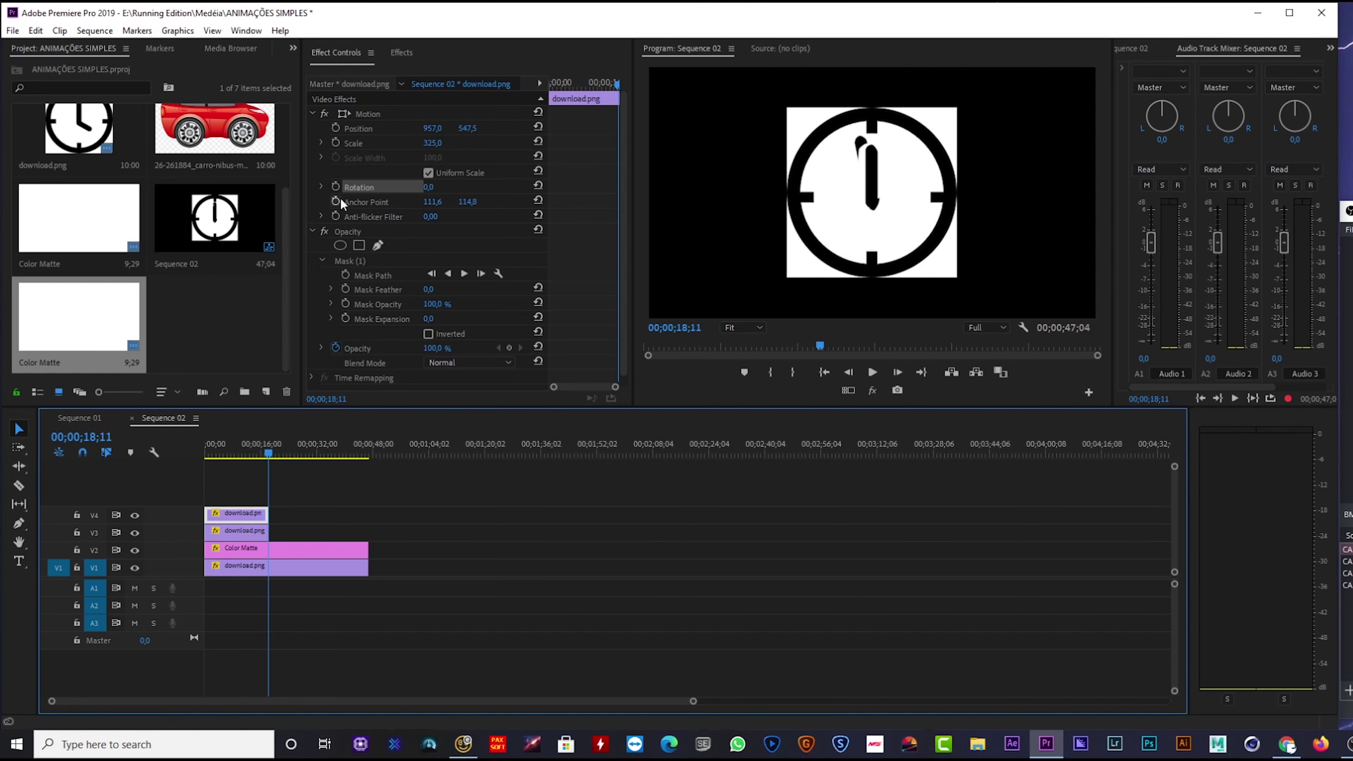
click(335, 187)
drag(616, 186, 546, 189)
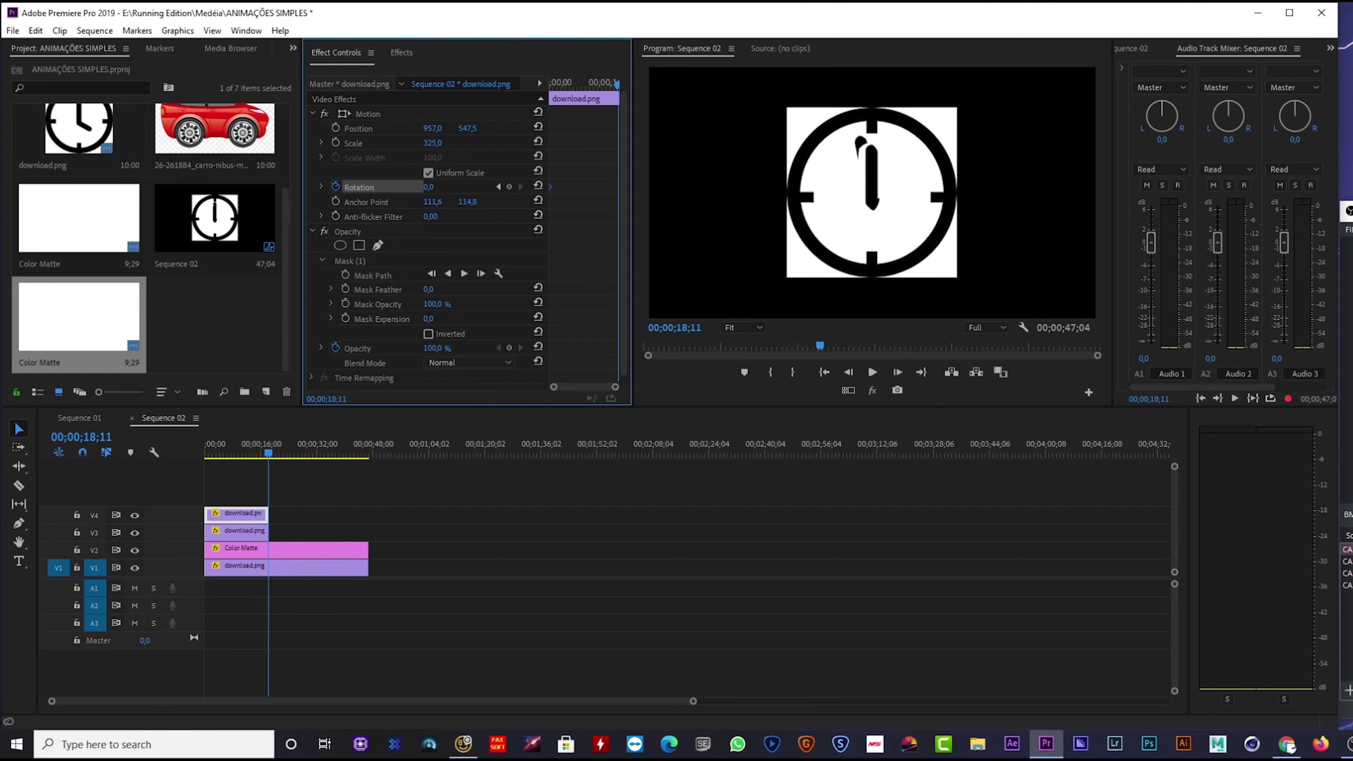
drag(431, 187, 440, 187)
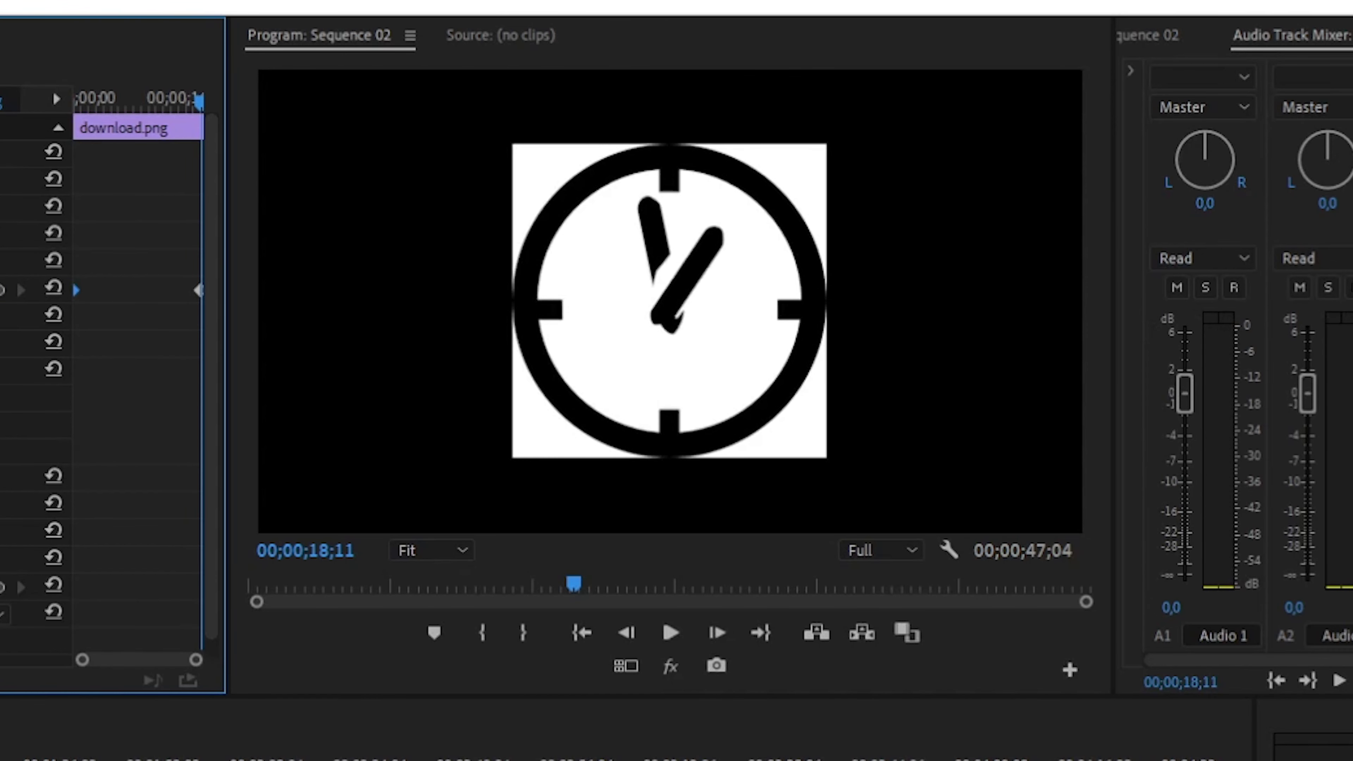
drag(0, 290, 10, 290)
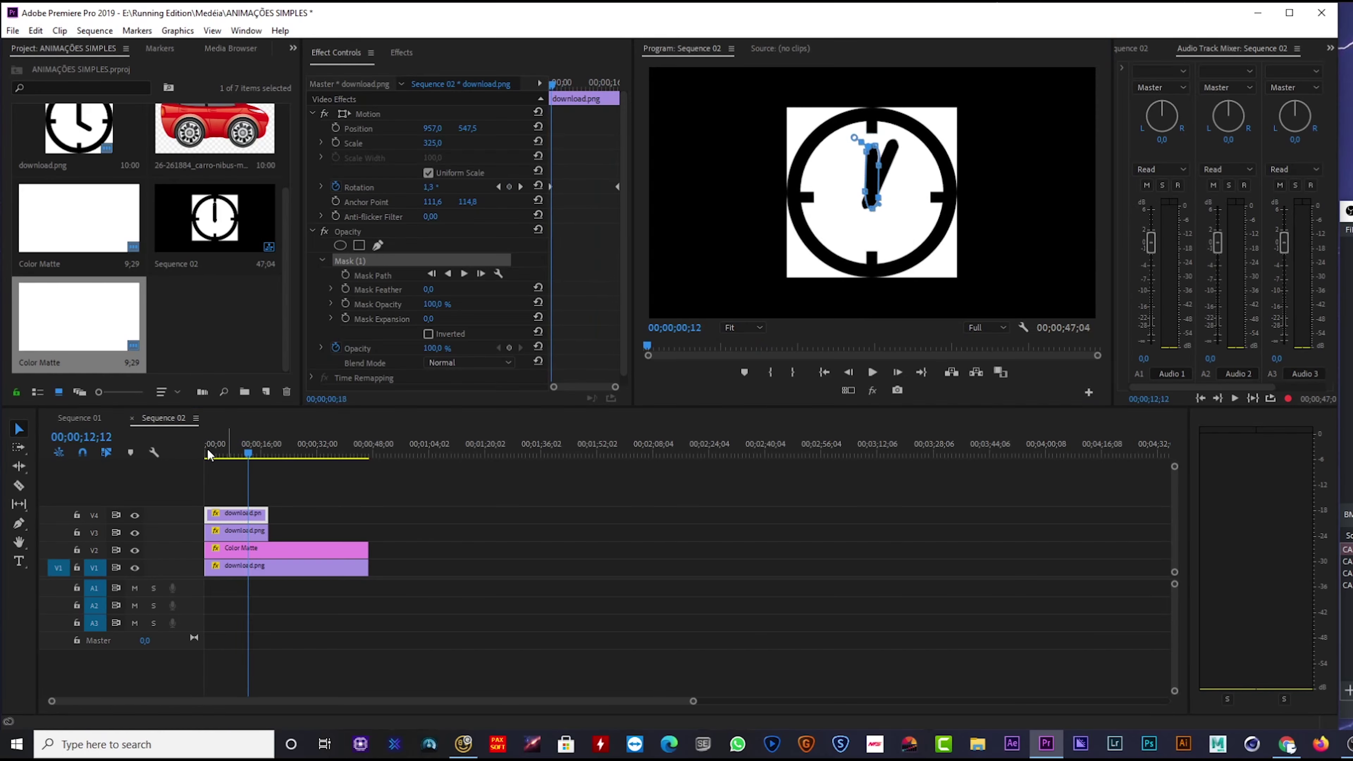
Step: Scrub through the sequence from the start to check how both clock hands rotate together
click(202, 449)
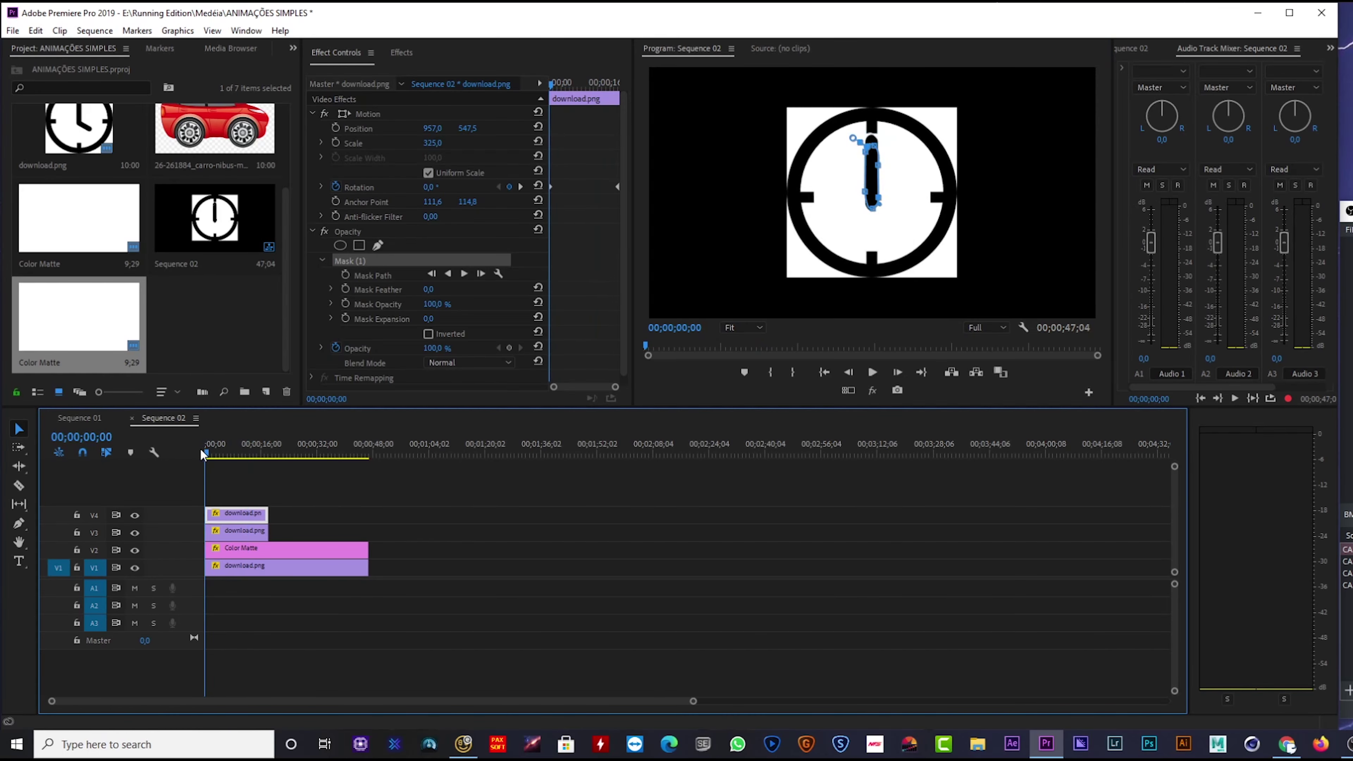
drag(205, 449, 255, 453)
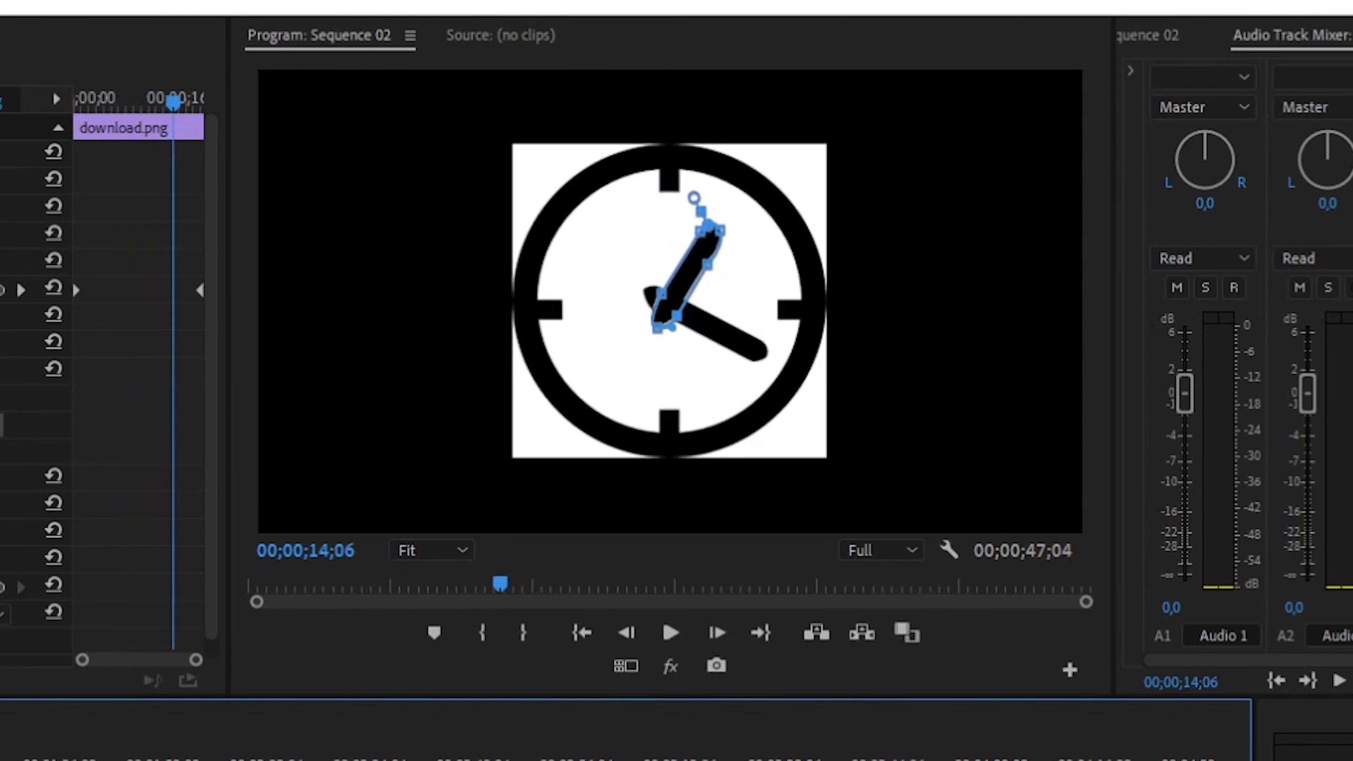
mouse_move(500, 583)
mouse_down()
mouse_move(577, 583)
mouse_move(253, 583)
mouse_move(523, 584)
mouse_up()
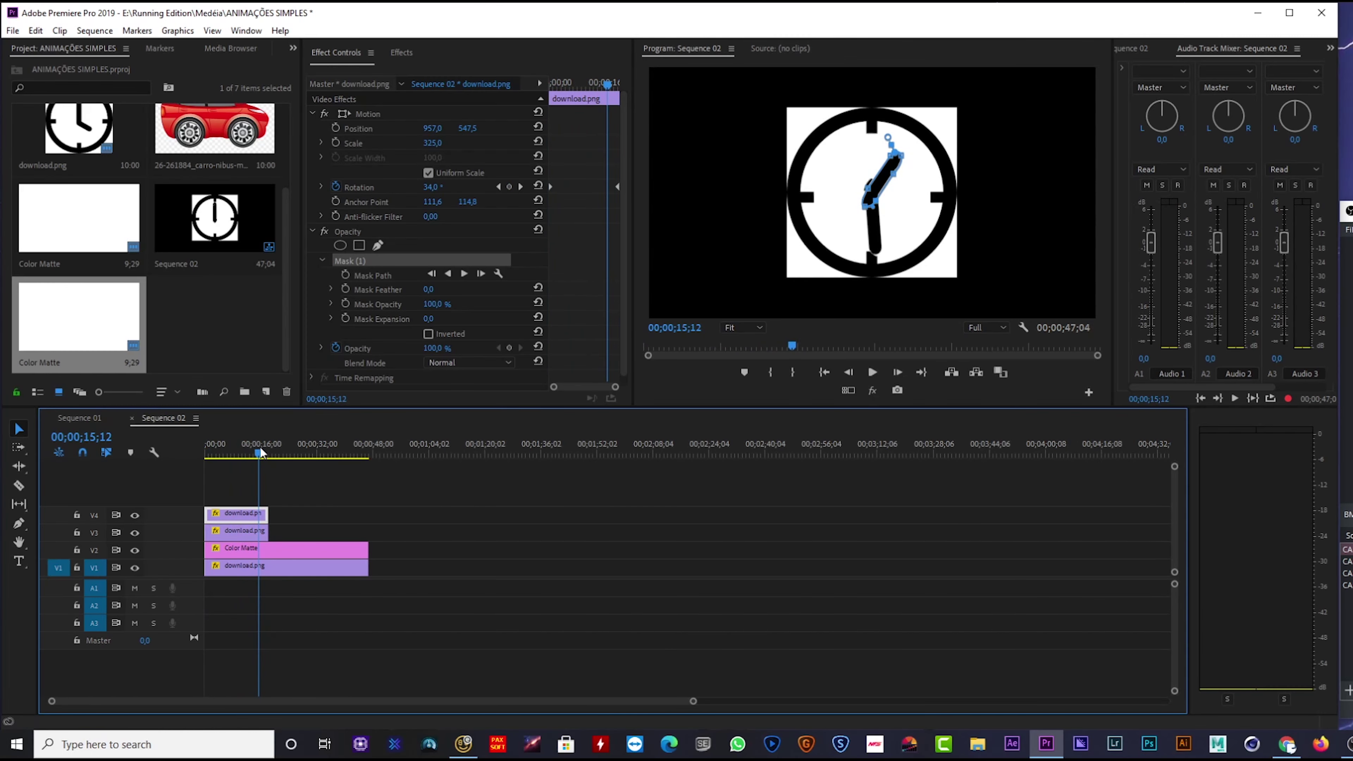
Step: Create a new sequence with the default preset and place the red car image at the start of track V1
drag(260, 447, 202, 453)
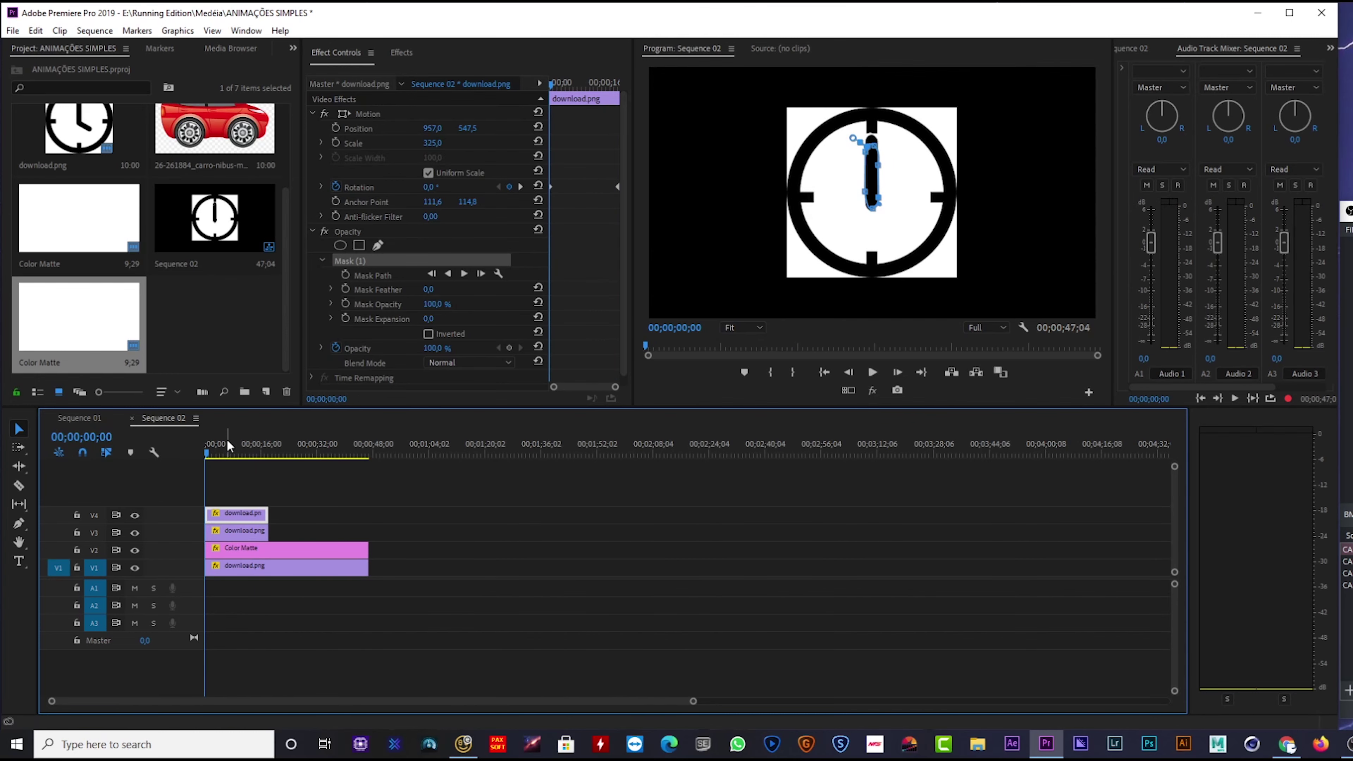
click(265, 392)
click(216, 138)
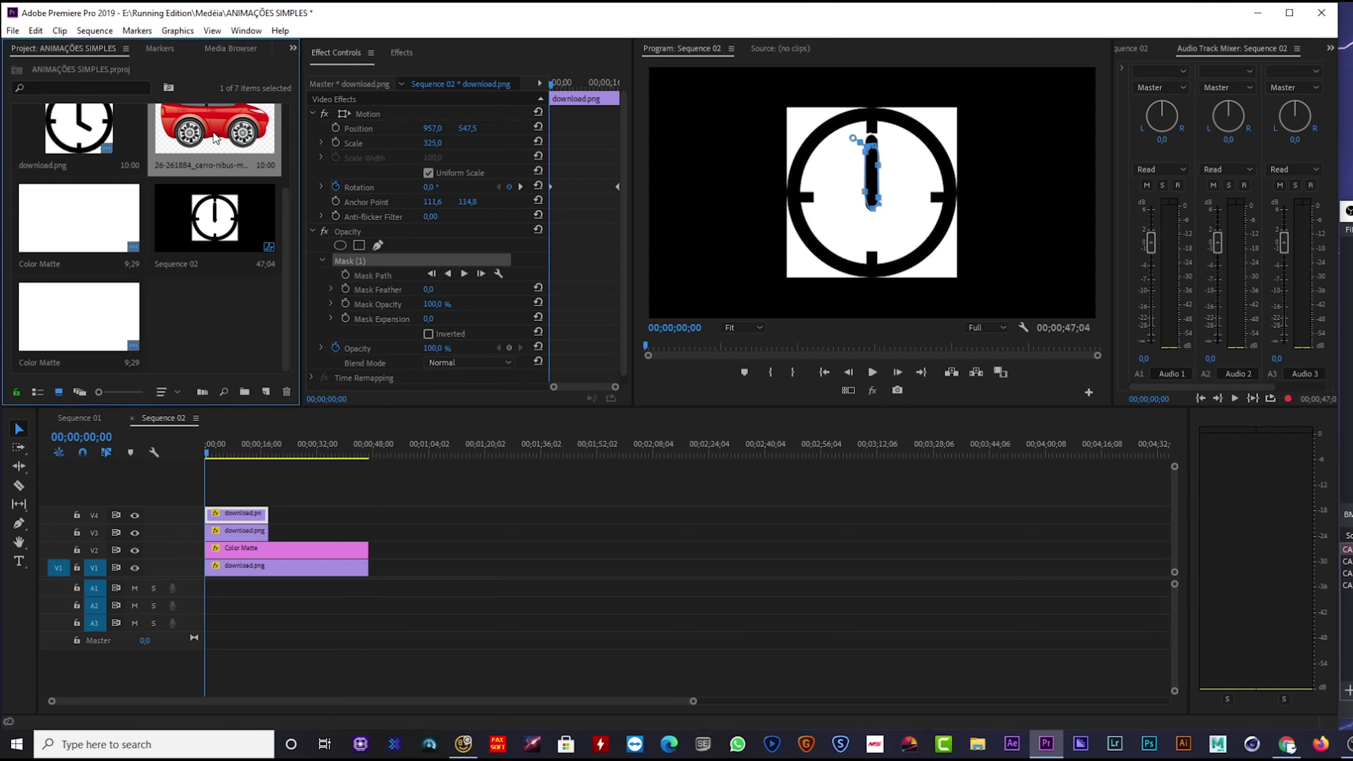
click(265, 393)
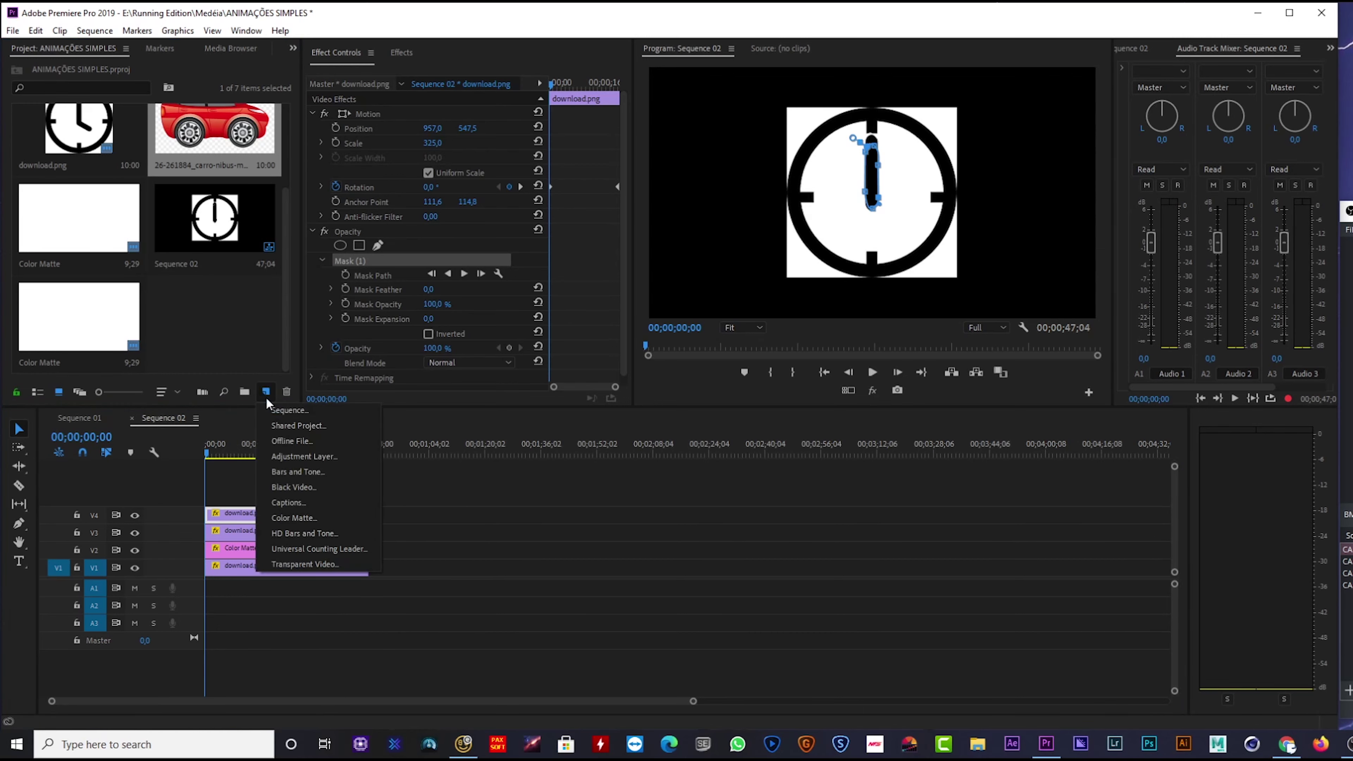
click(297, 413)
click(799, 606)
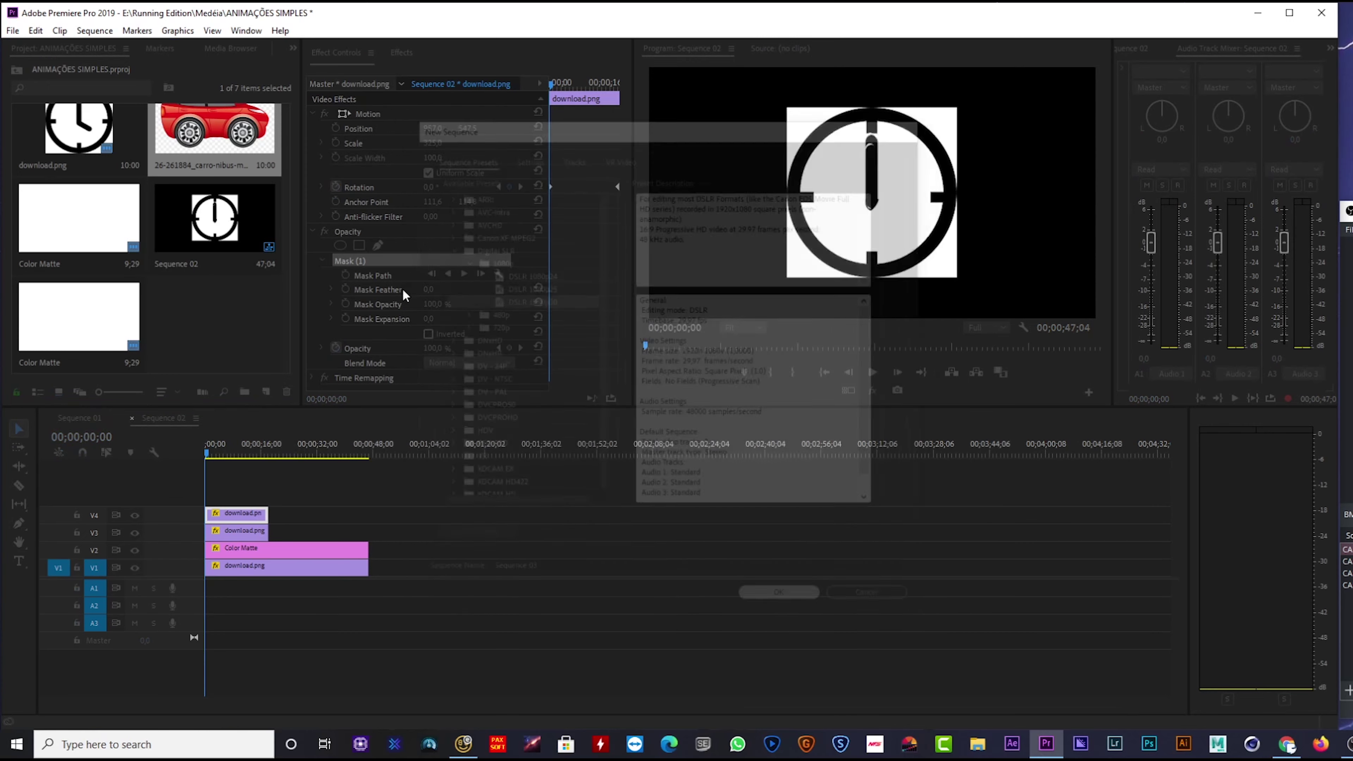
drag(227, 147, 220, 565)
click(218, 454)
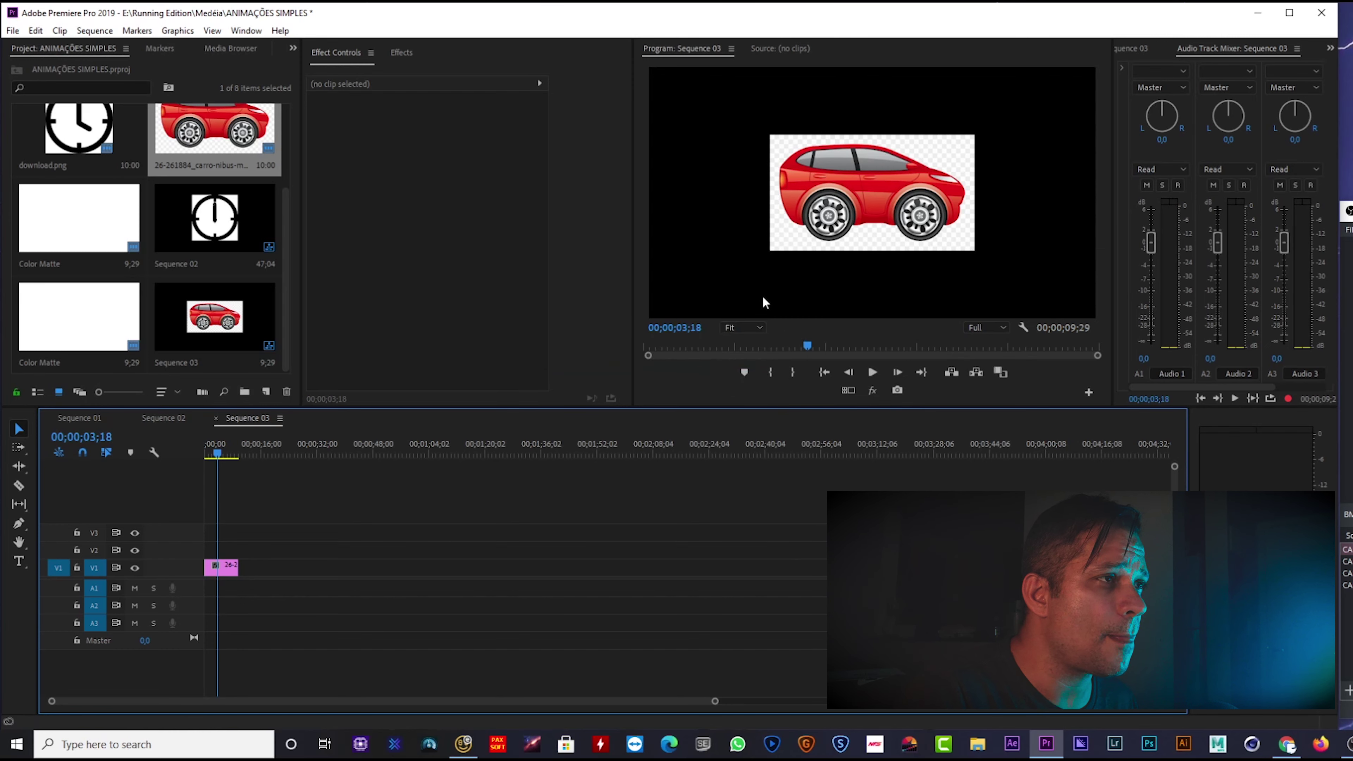
Step: Cut the car out of its background with a freeform Opacity mask tracing the body and wheels of the V1 clip
click(227, 567)
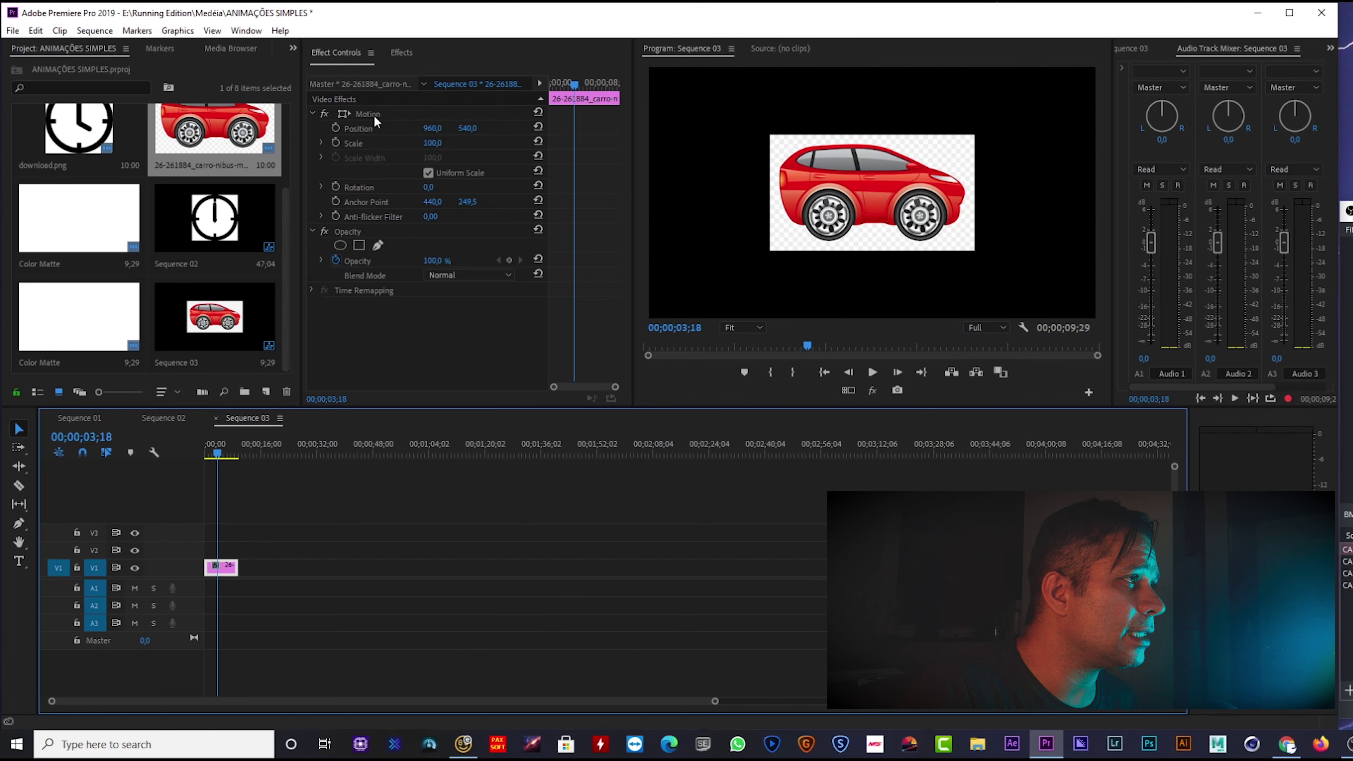
click(374, 249)
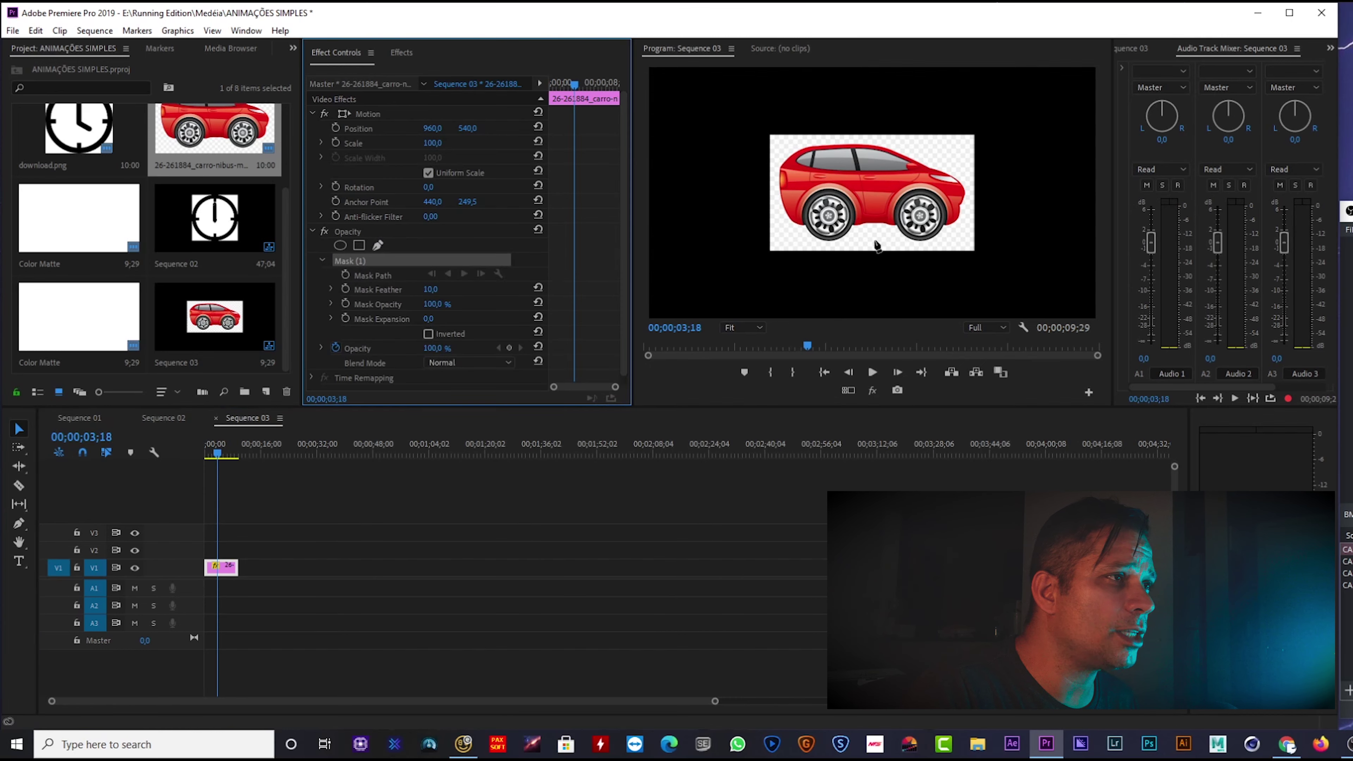
click(779, 188)
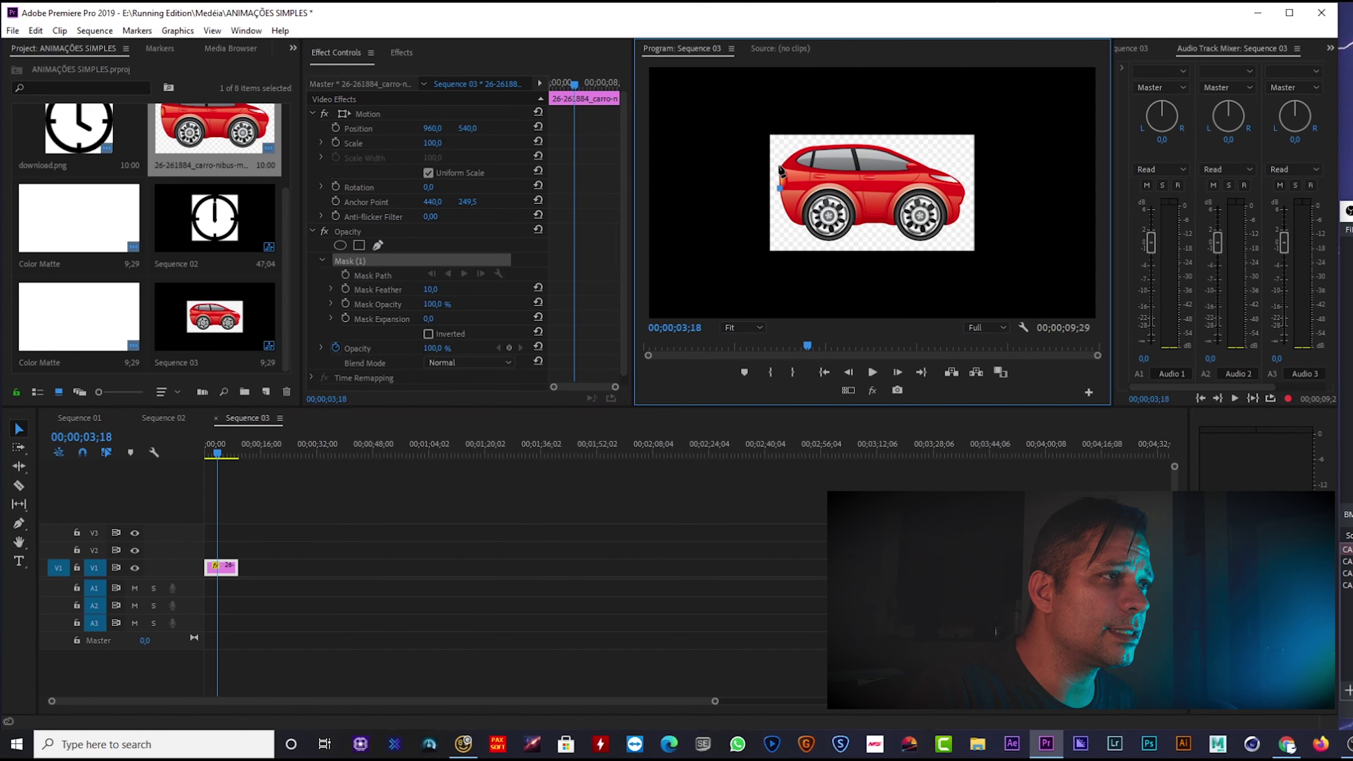
click(877, 145)
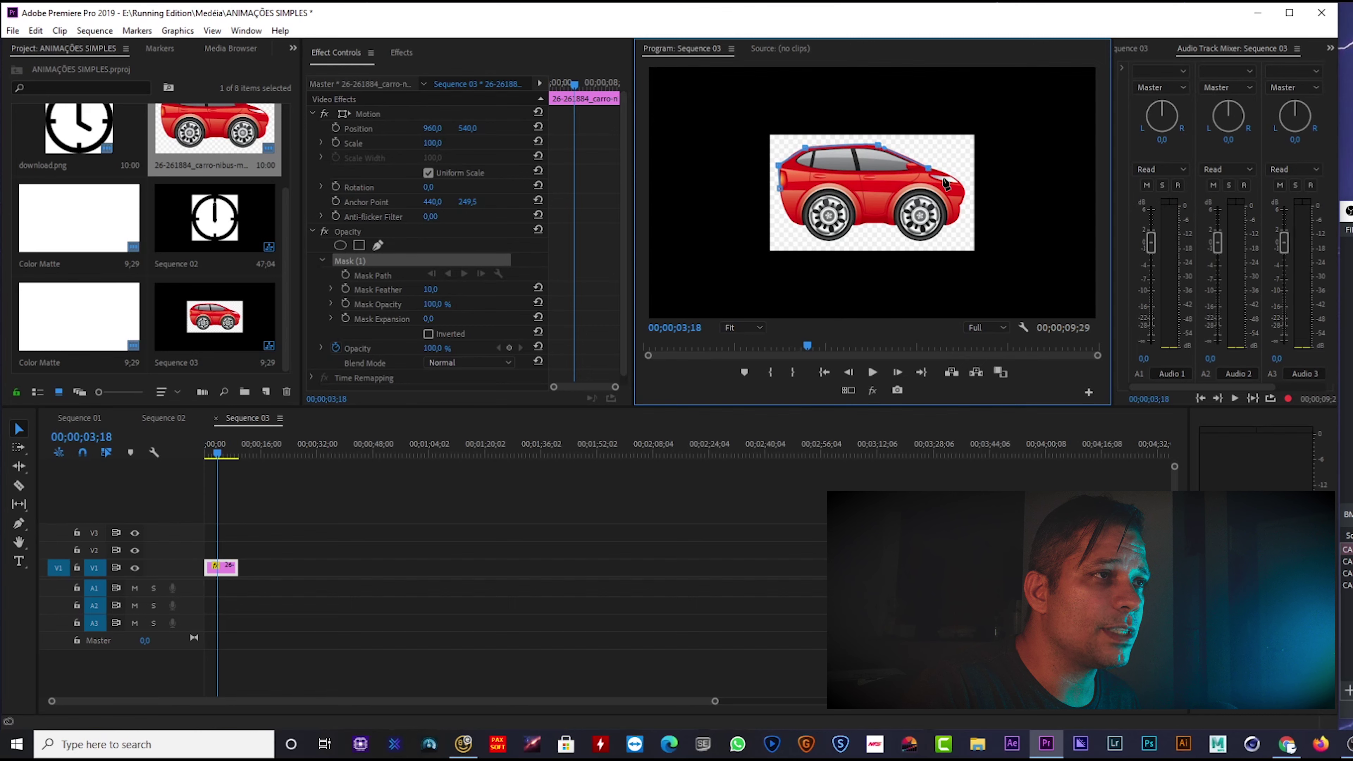
click(966, 191)
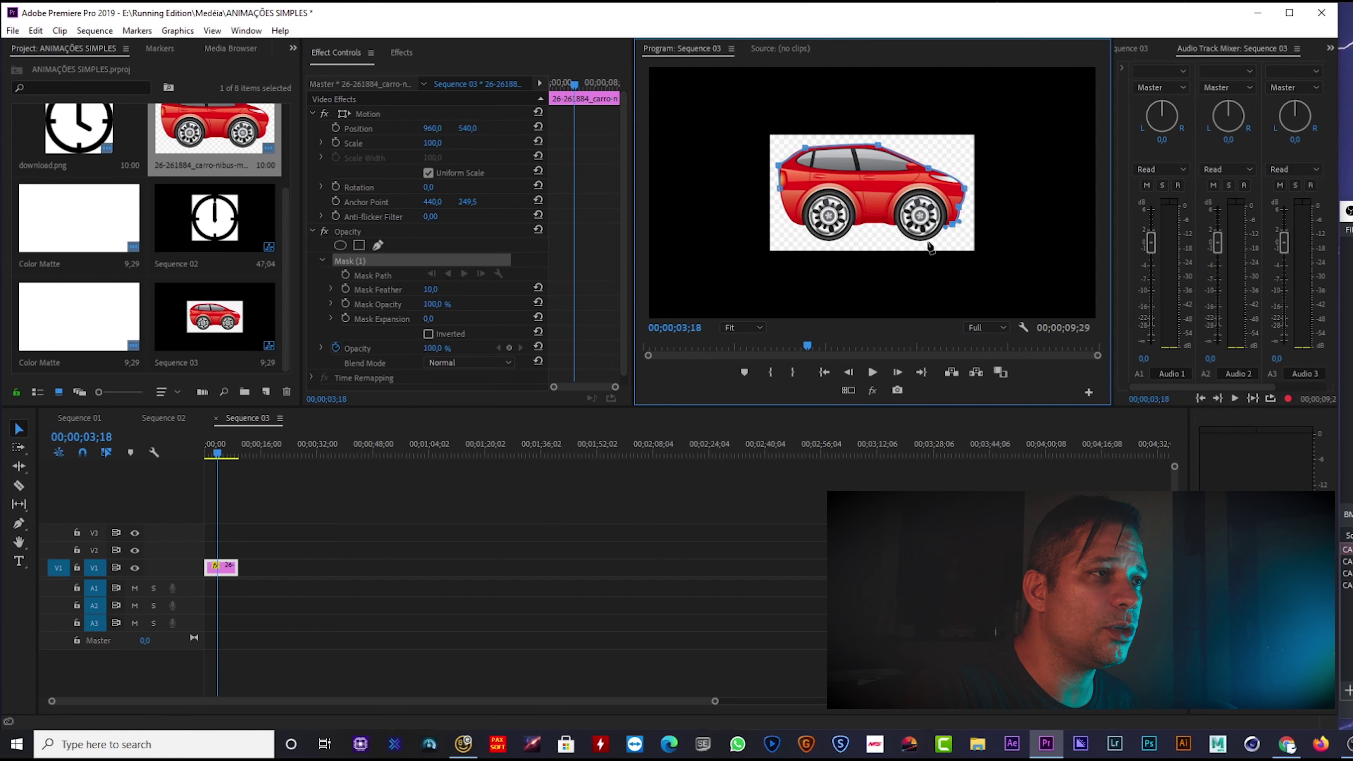
drag(920, 242, 908, 240)
click(894, 224)
click(634, 361)
drag(584, 392, 557, 389)
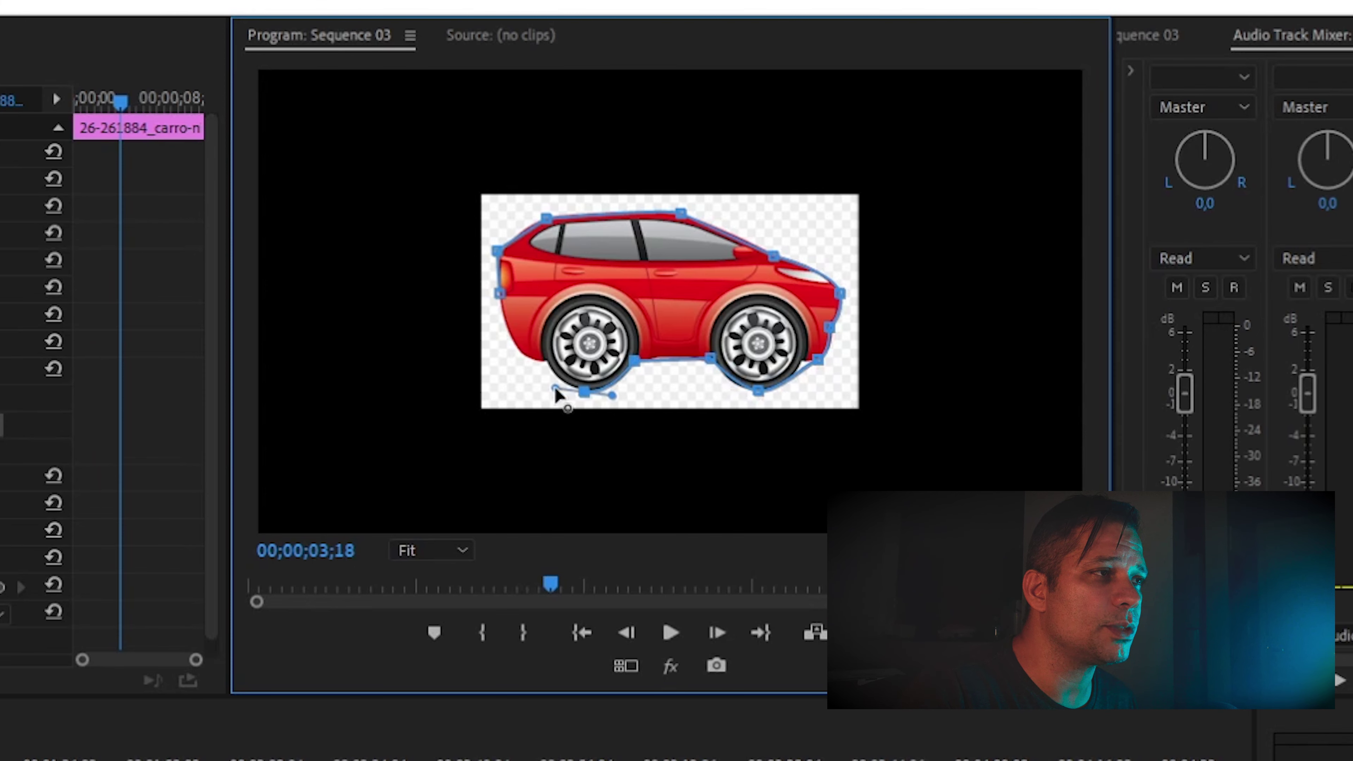
click(541, 359)
drag(509, 336, 501, 308)
click(501, 299)
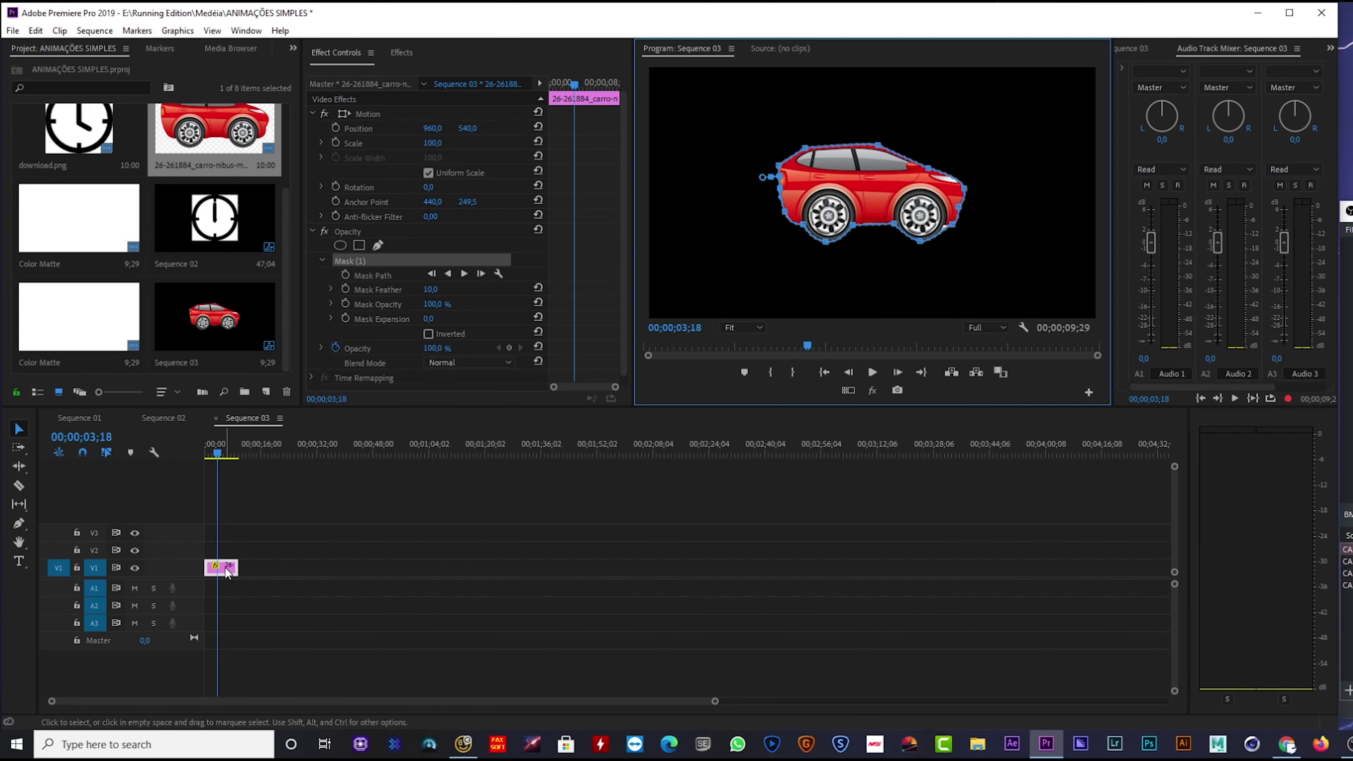
Step: Duplicate the masked car clip onto V2, delete the copy's mask, and duplicate the unmasked clip onto V3
drag(228, 570, 228, 549)
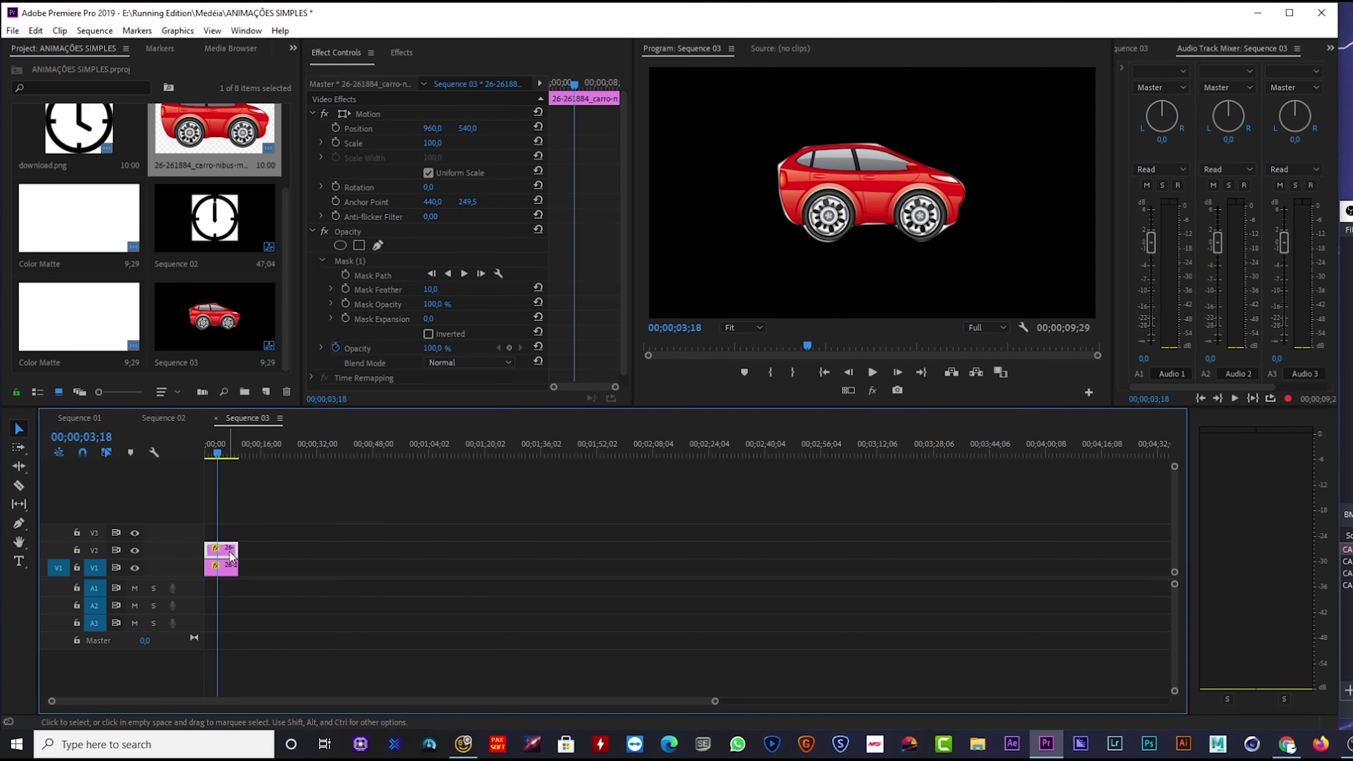
click(353, 259)
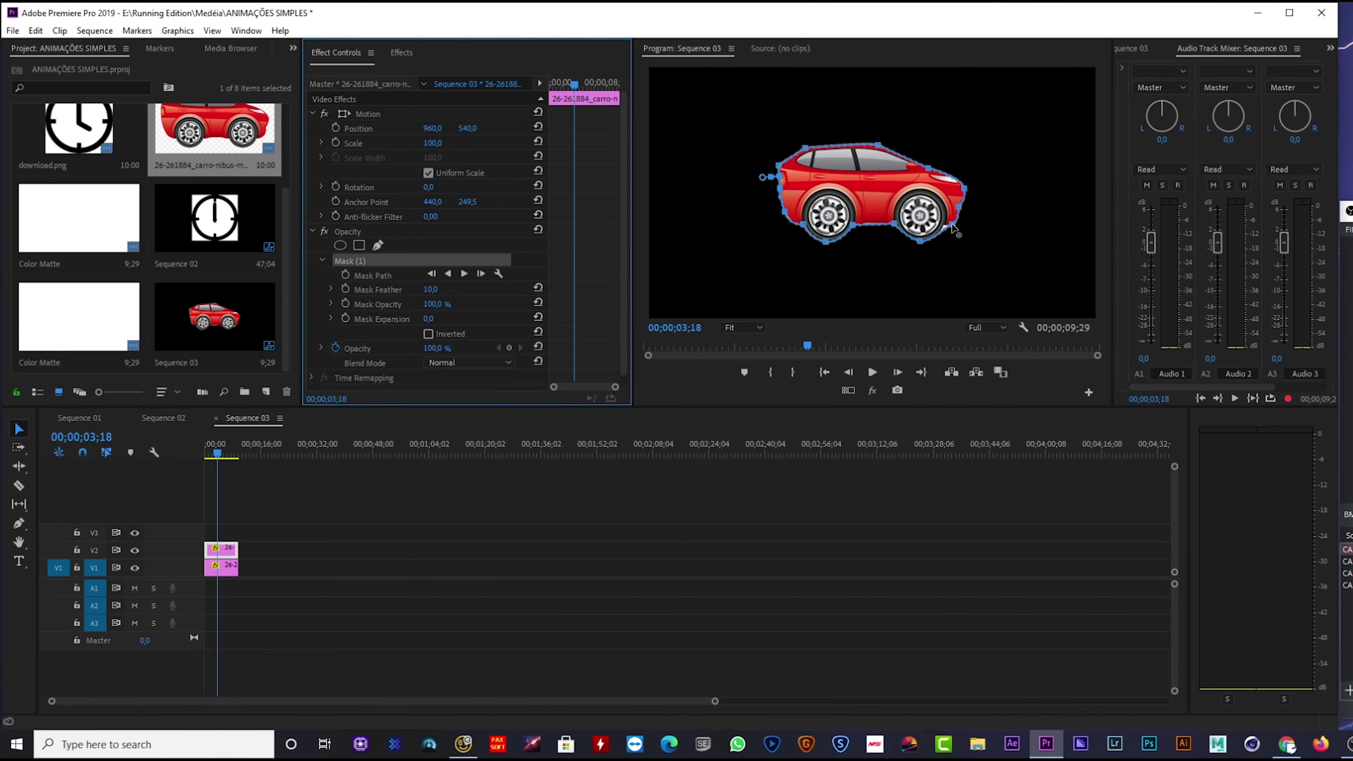
key(Delete)
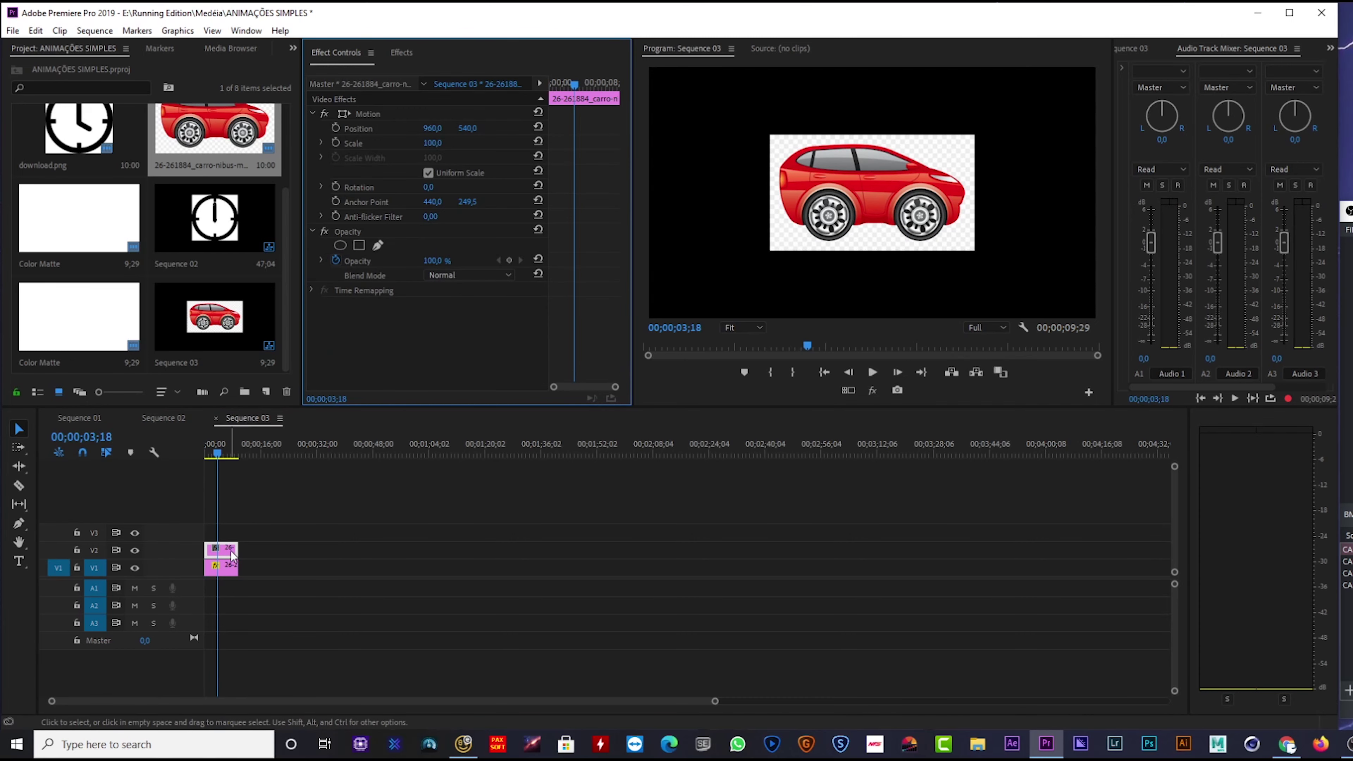
drag(231, 553, 231, 538)
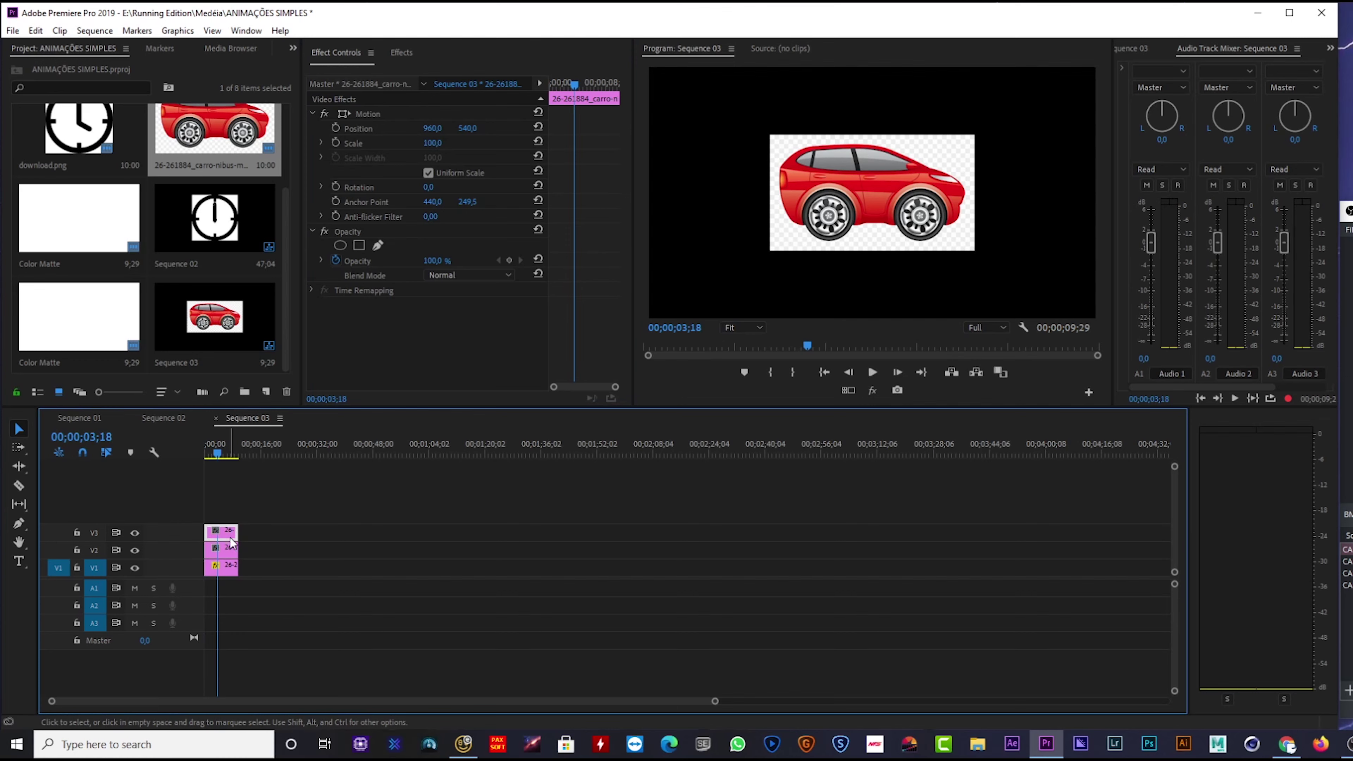
Step: Hide V3 and isolate the rear wheel on the V2 clip with an elliptical Opacity mask fitted to the tire
click(230, 554)
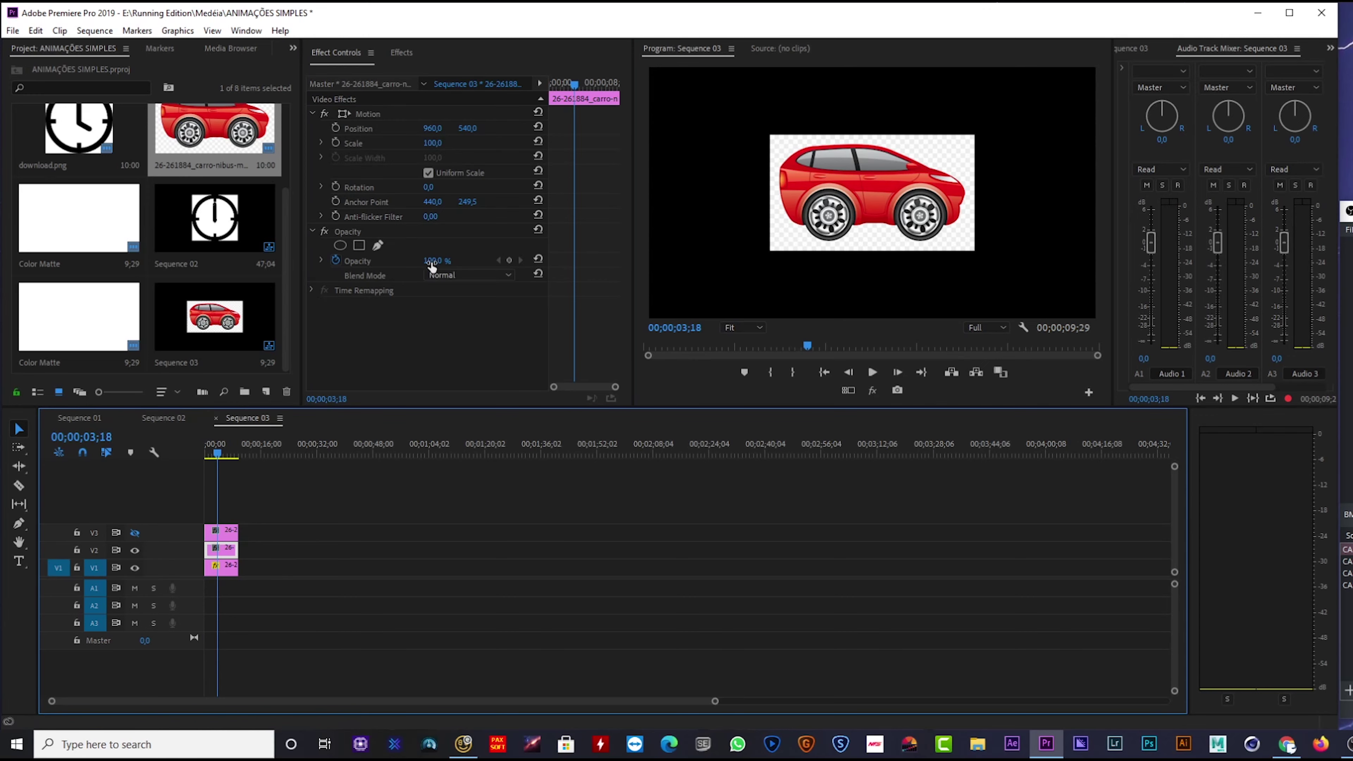
click(340, 247)
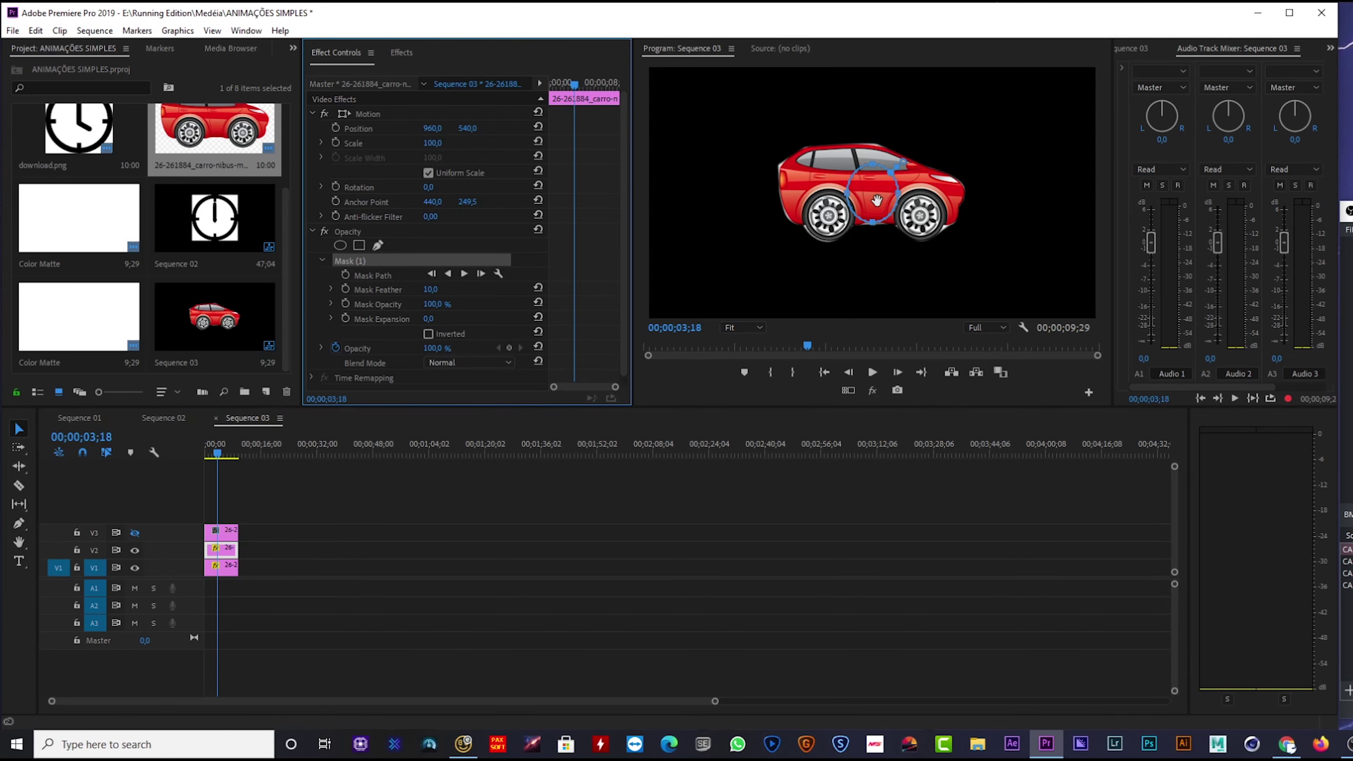
drag(877, 200, 831, 226)
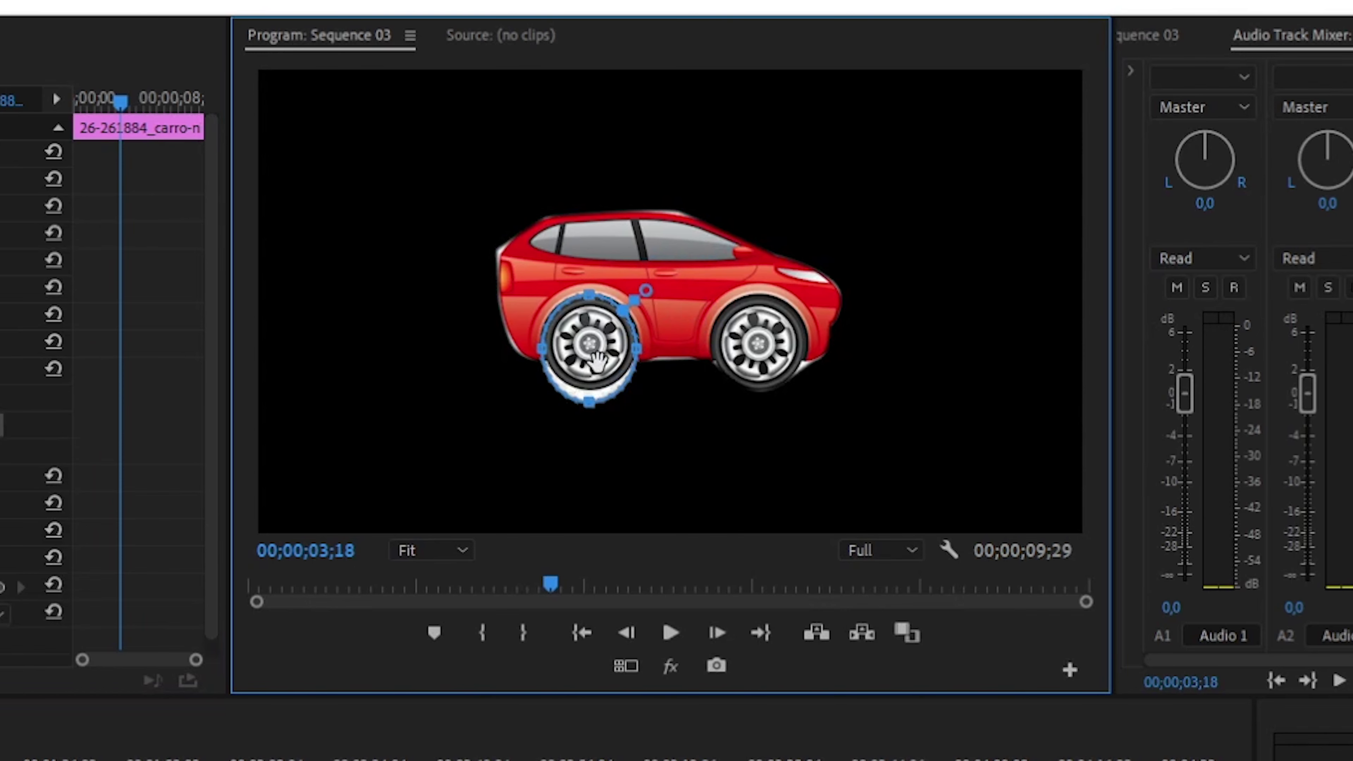
drag(589, 405, 590, 392)
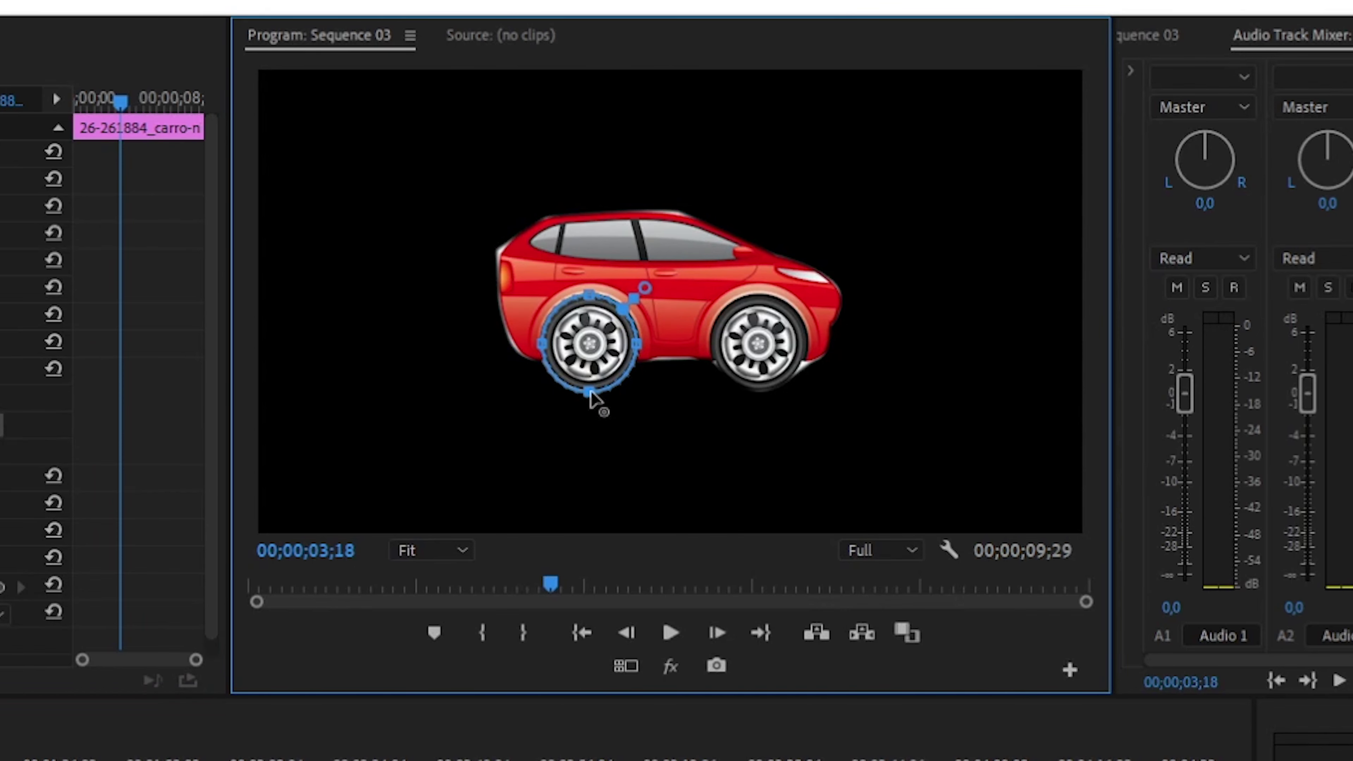
Step: Show the V3 clip again and isolate its front wheel with an elliptical Opacity mask fitted to the tire
click(550, 756)
key(shift+e)
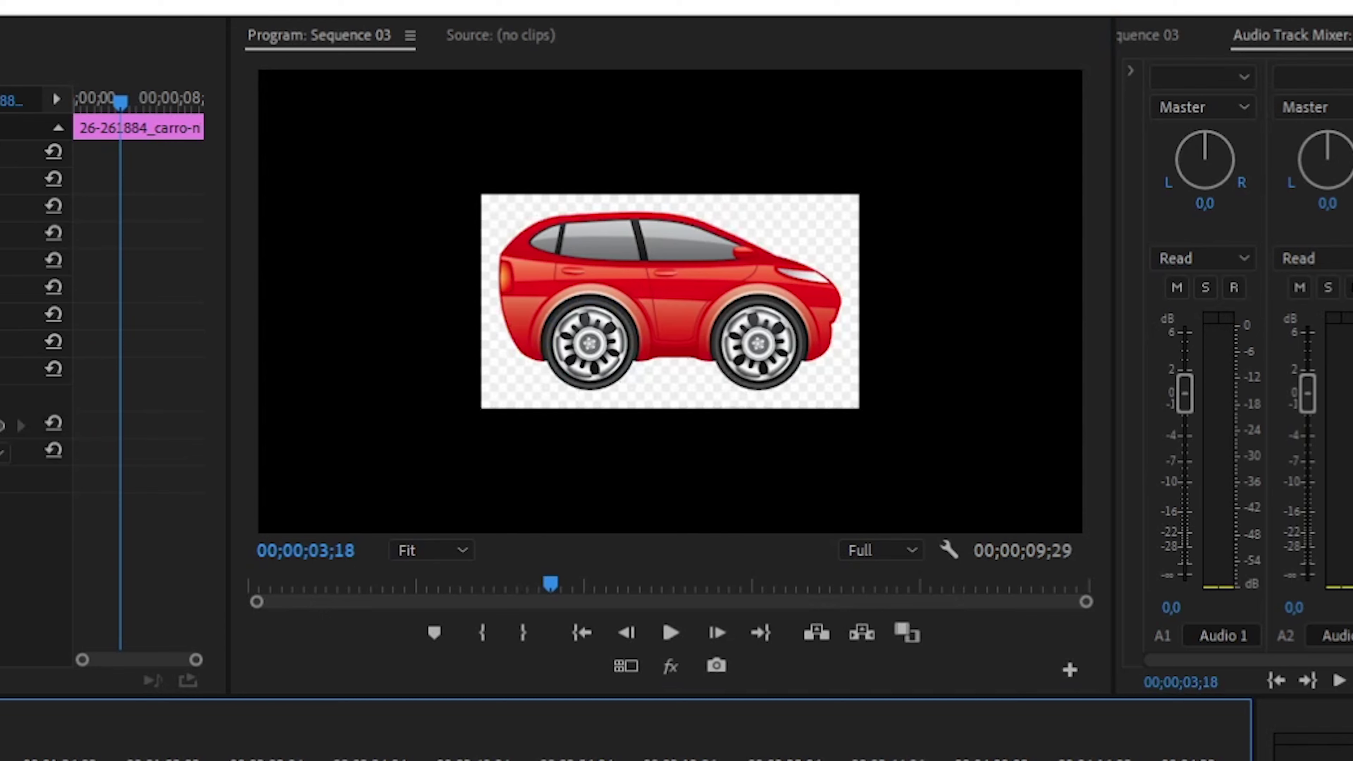
drag(678, 302, 767, 345)
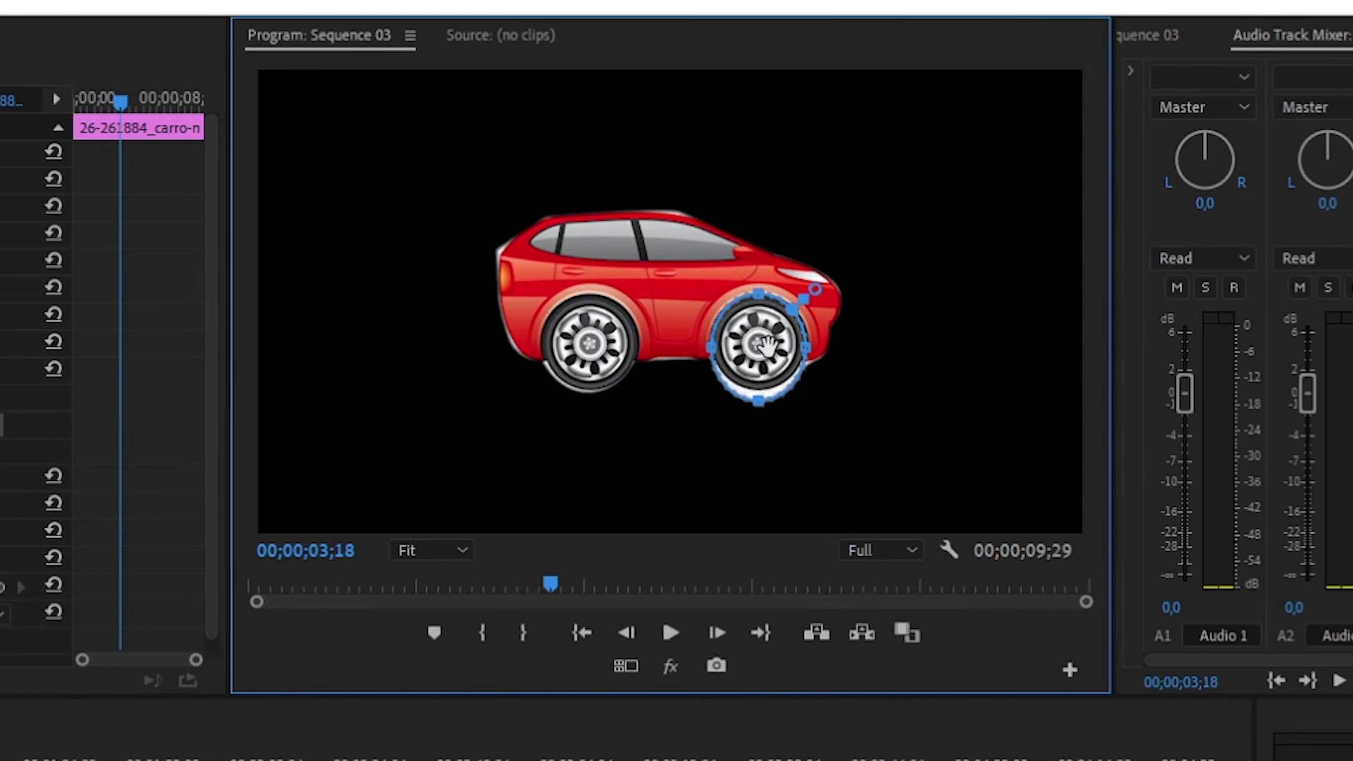
drag(759, 401, 762, 394)
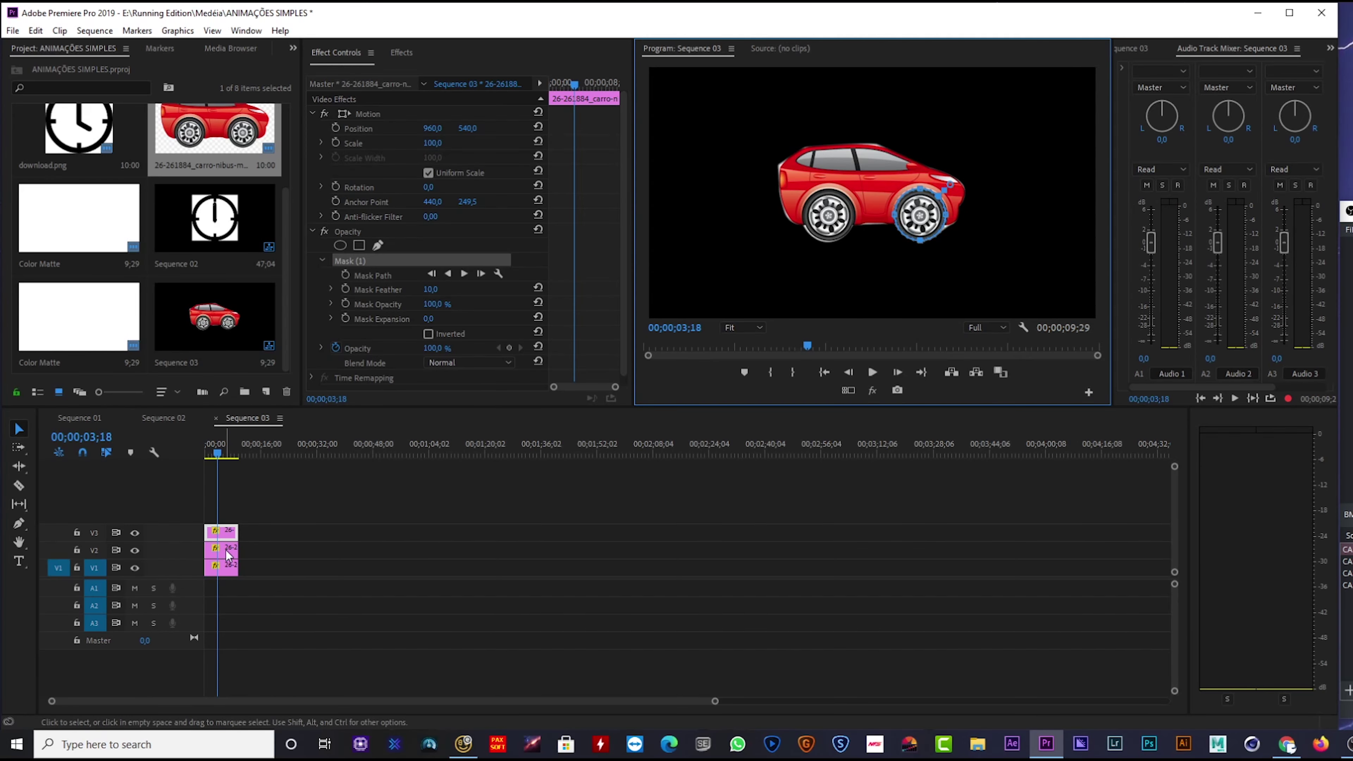
Step: Move the V2 clip's anchor point to the rear wheel's center and the V3 clip's to the front wheel's center
click(228, 554)
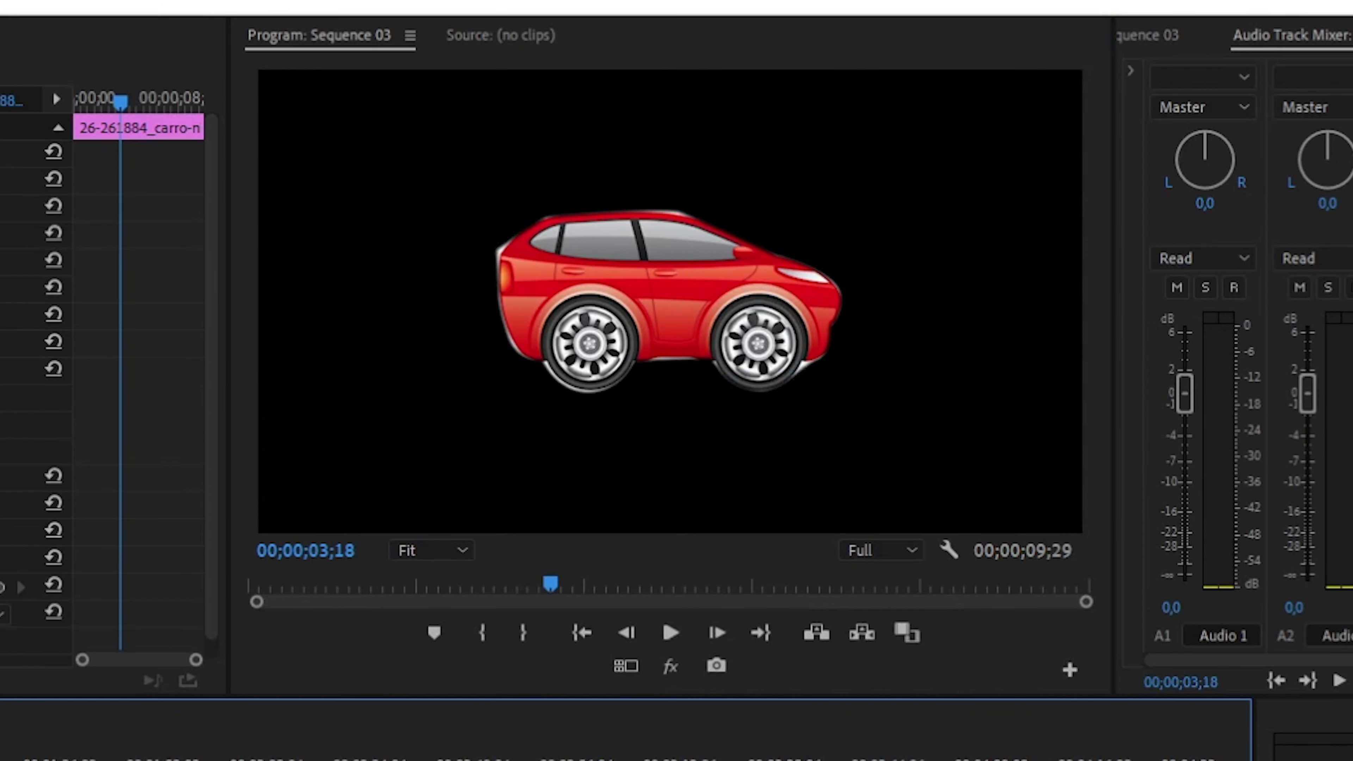
click(2, 153)
drag(671, 302, 597, 348)
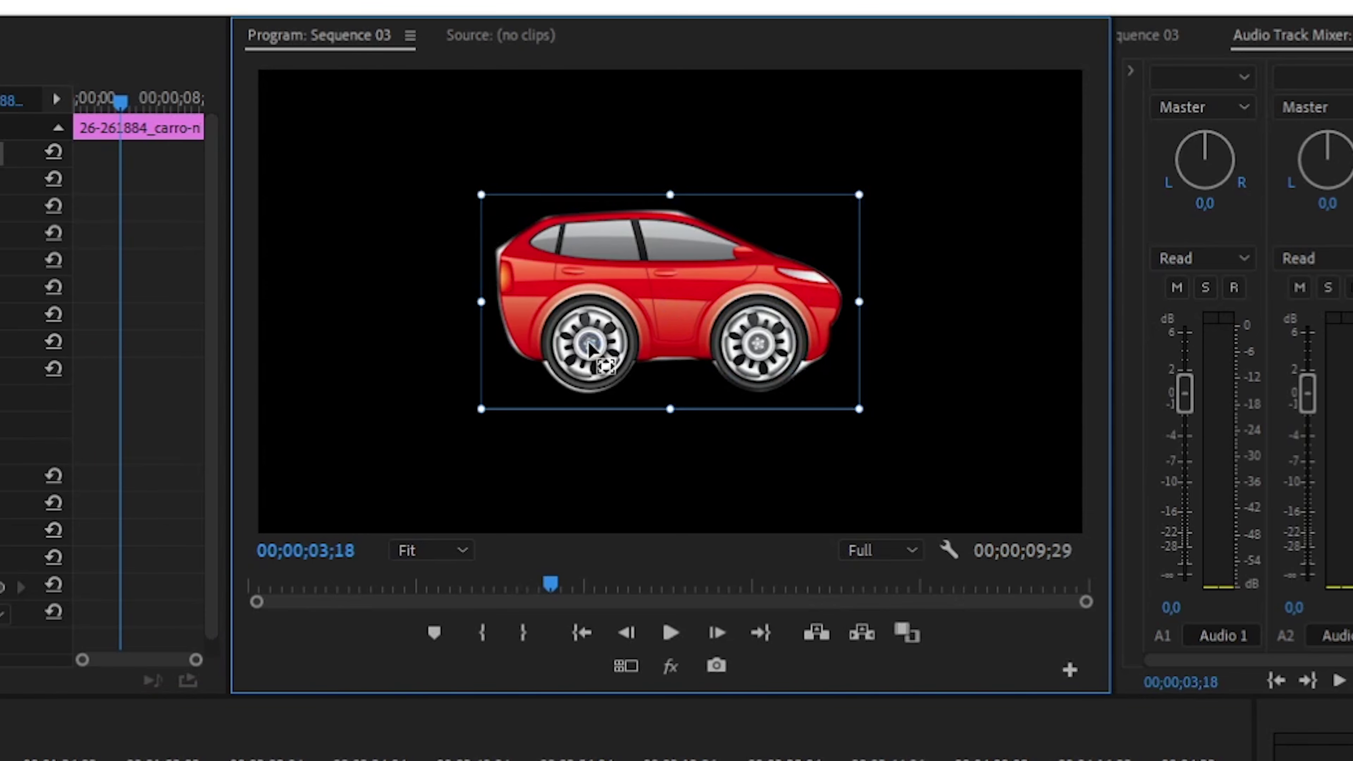
click(11, 757)
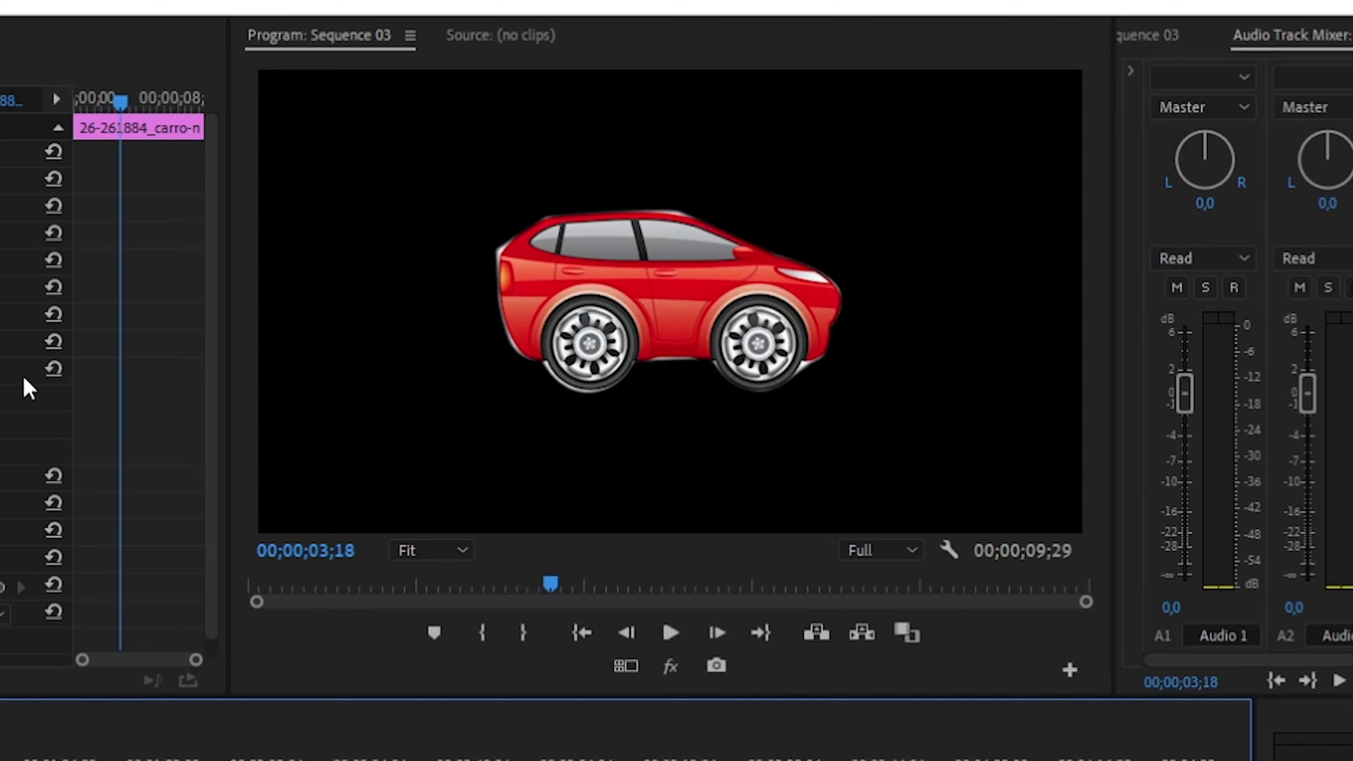
click(1, 153)
click(690, 317)
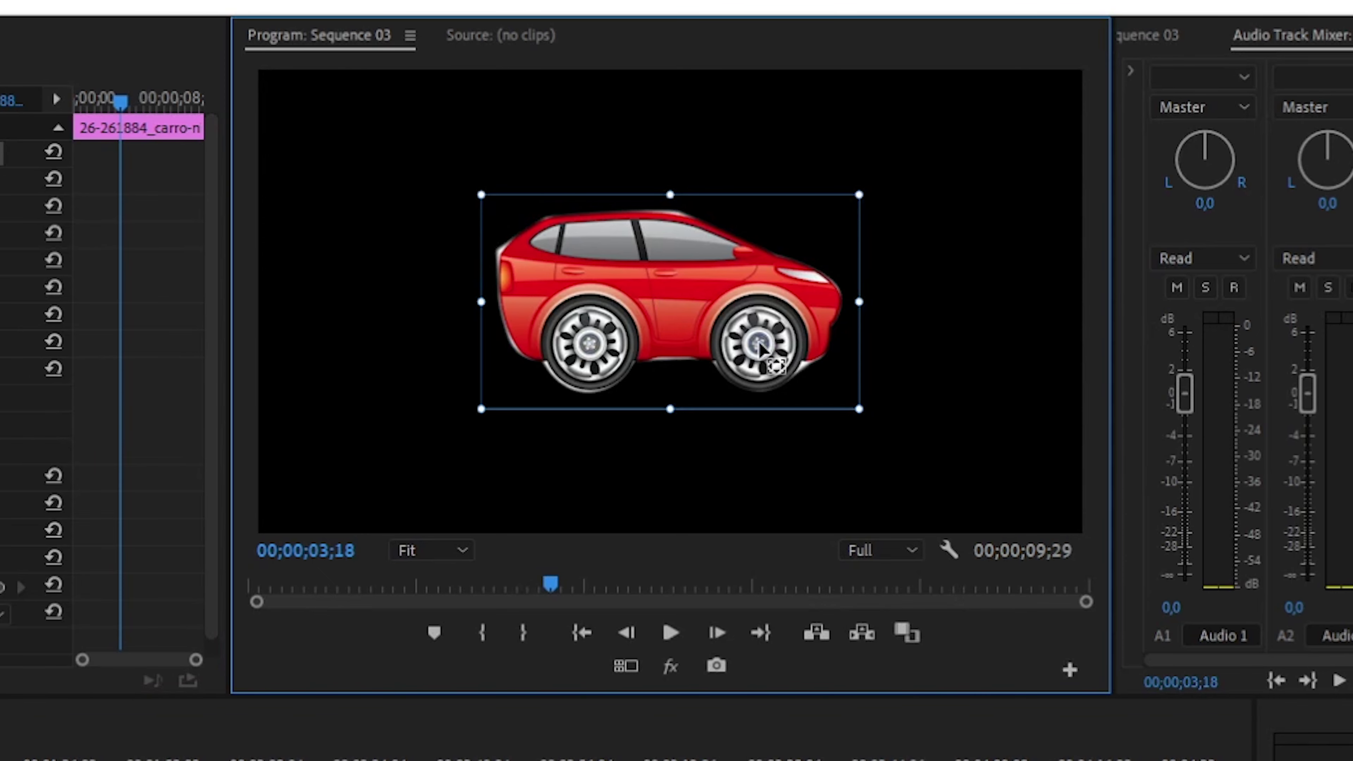
Step: Keyframe the V3 front wheel's Rotation from 0,0 at the clip start to 22x0 at 00;00;08;24
key(Home)
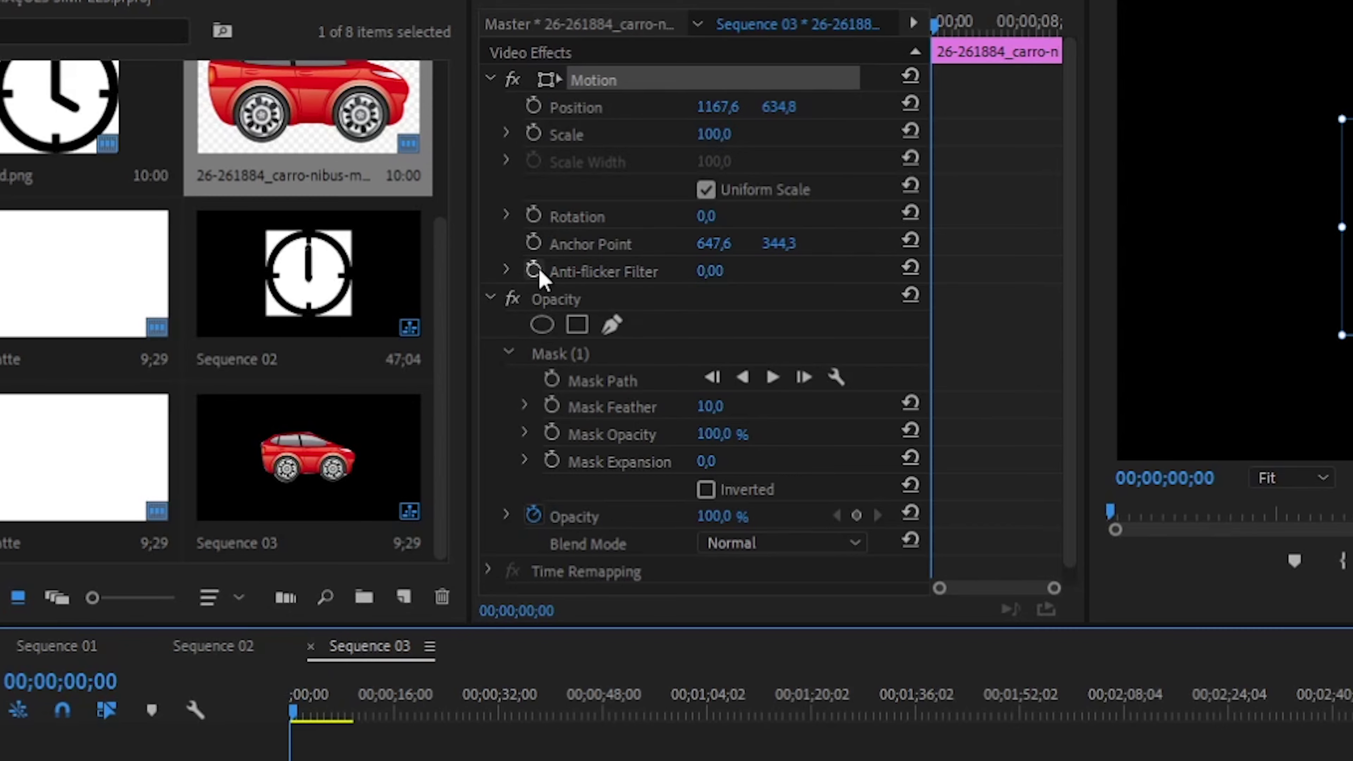
click(534, 216)
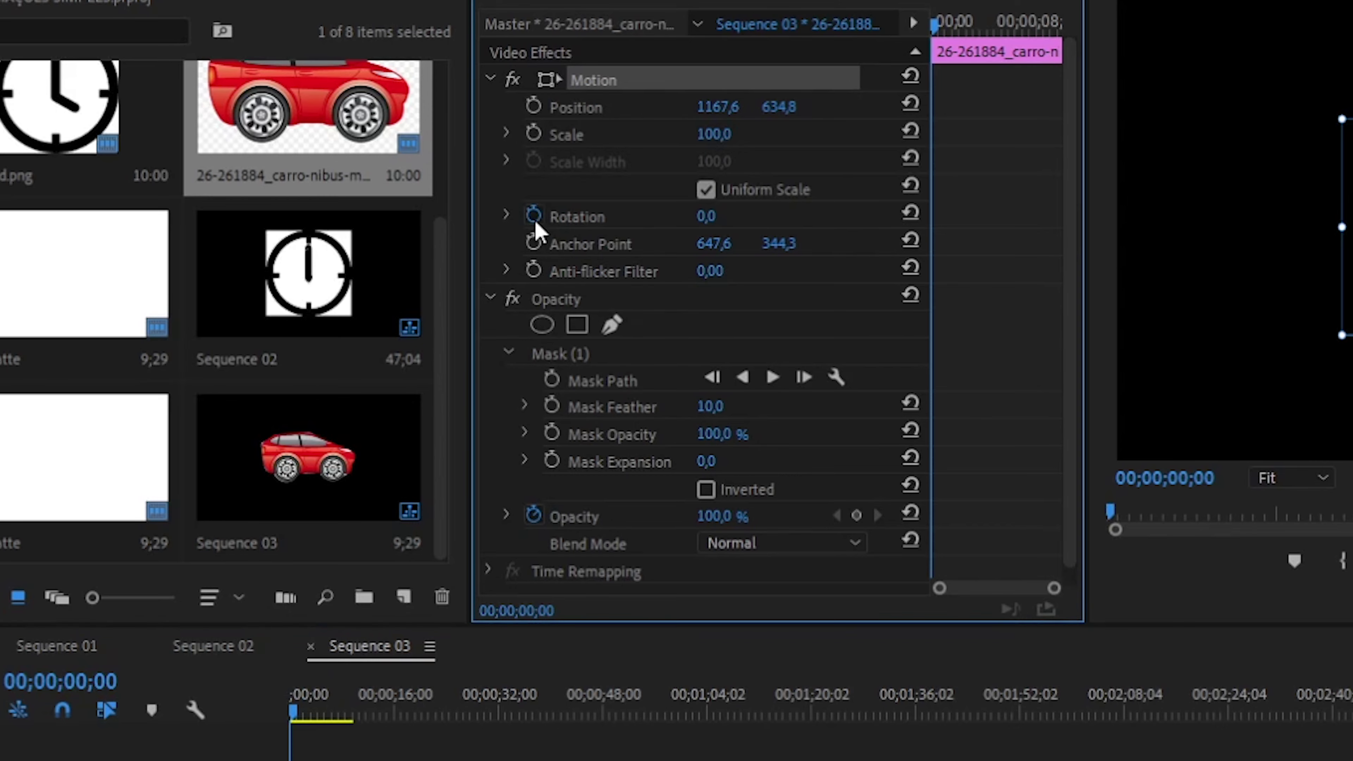
drag(933, 34, 1000, 34)
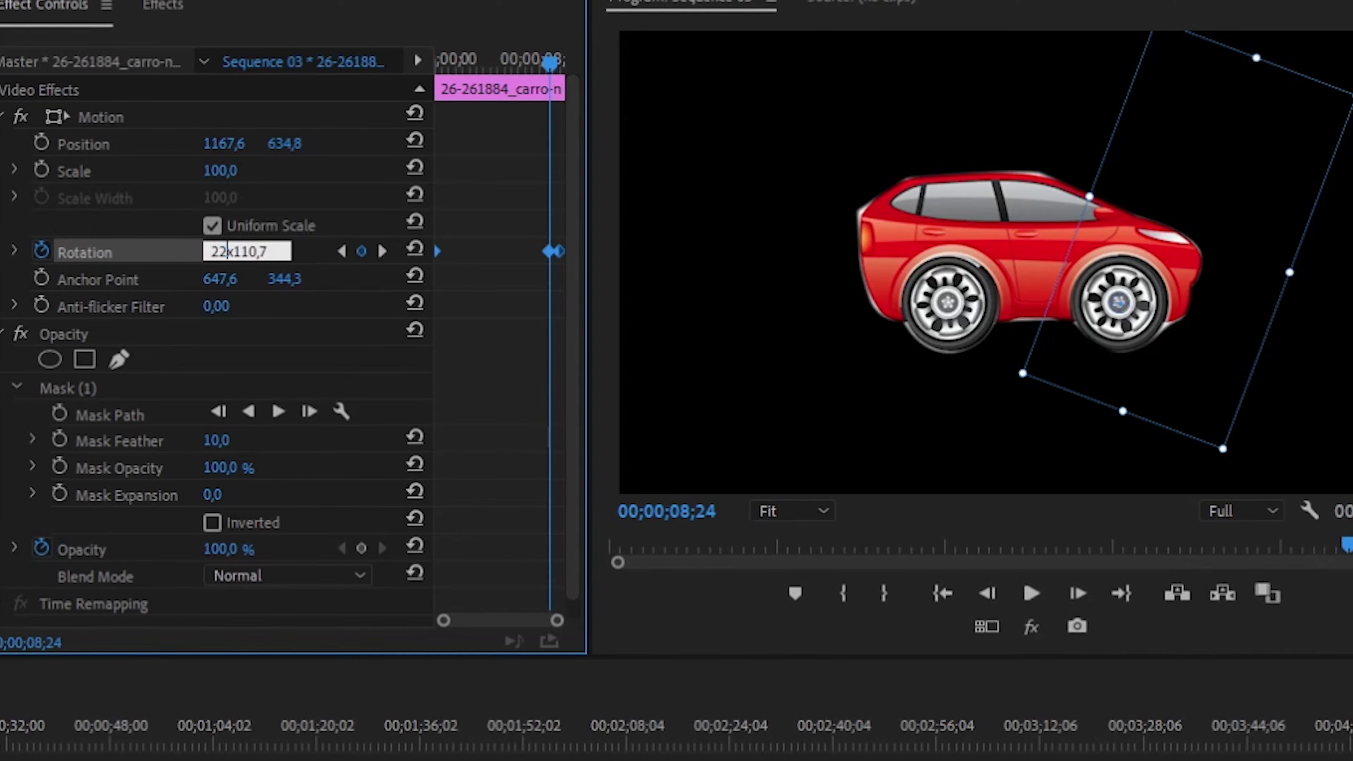
click(404, 197)
text(22x0)
key(Return)
Step: Delete the extra Rotation keyframe near the clip's end and move the 22x0 keyframe to the end of the clip
click(559, 252)
key(Delete)
drag(549, 250, 564, 251)
Step: Play the car sequence from the start to check the wheel rotation
drag(549, 63, 435, 63)
key(space)
key(space)
Step: Nest the three car clips into a sequence named CARRO and move the nested clip up to track V2
drag(472, 615, 354, 720)
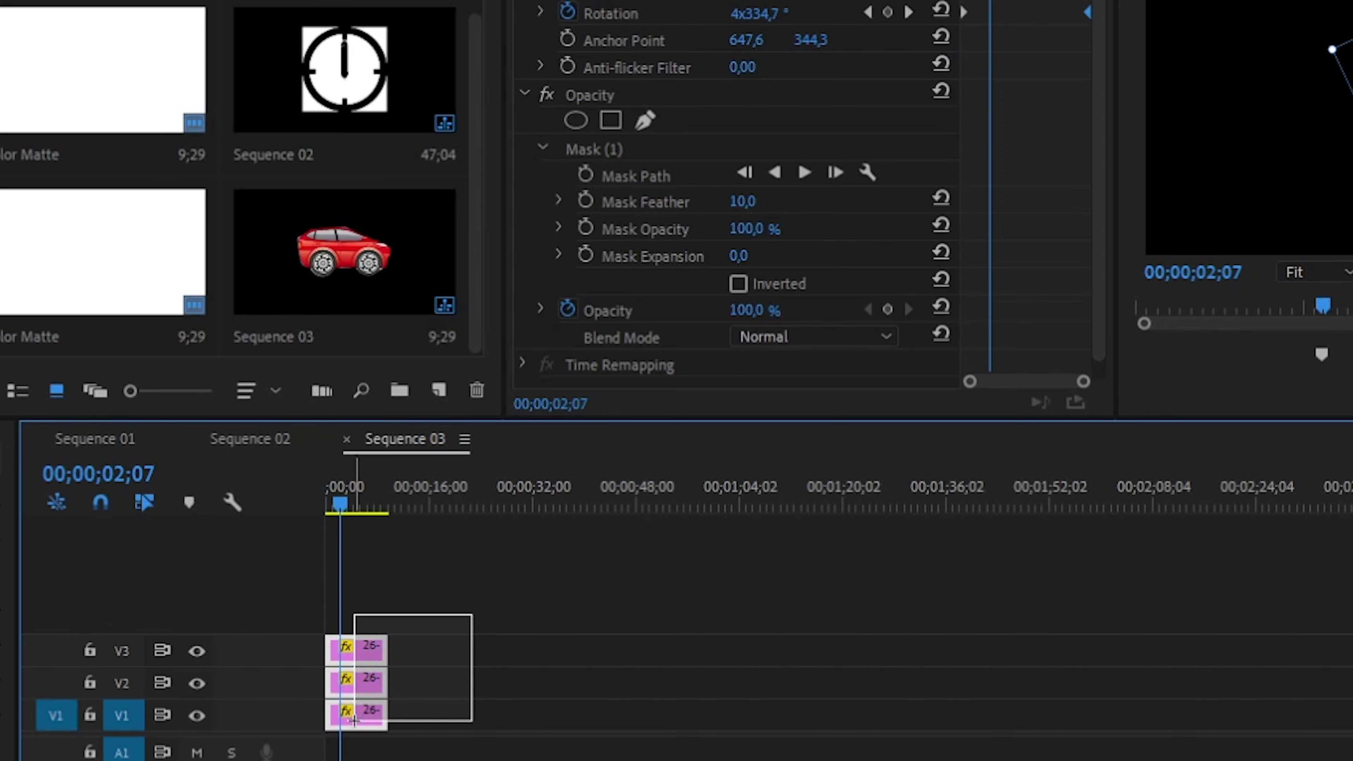
right_click(354, 720)
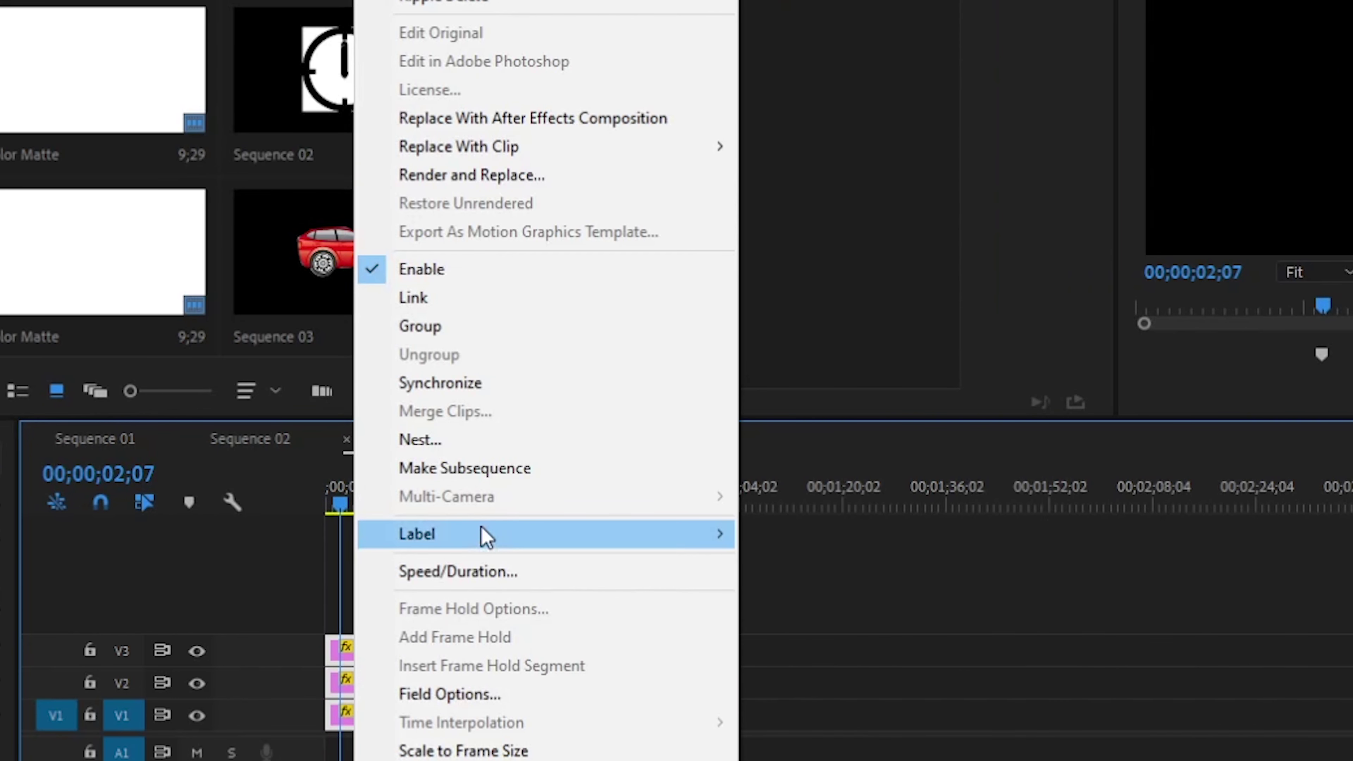
click(446, 445)
text(CARRO)
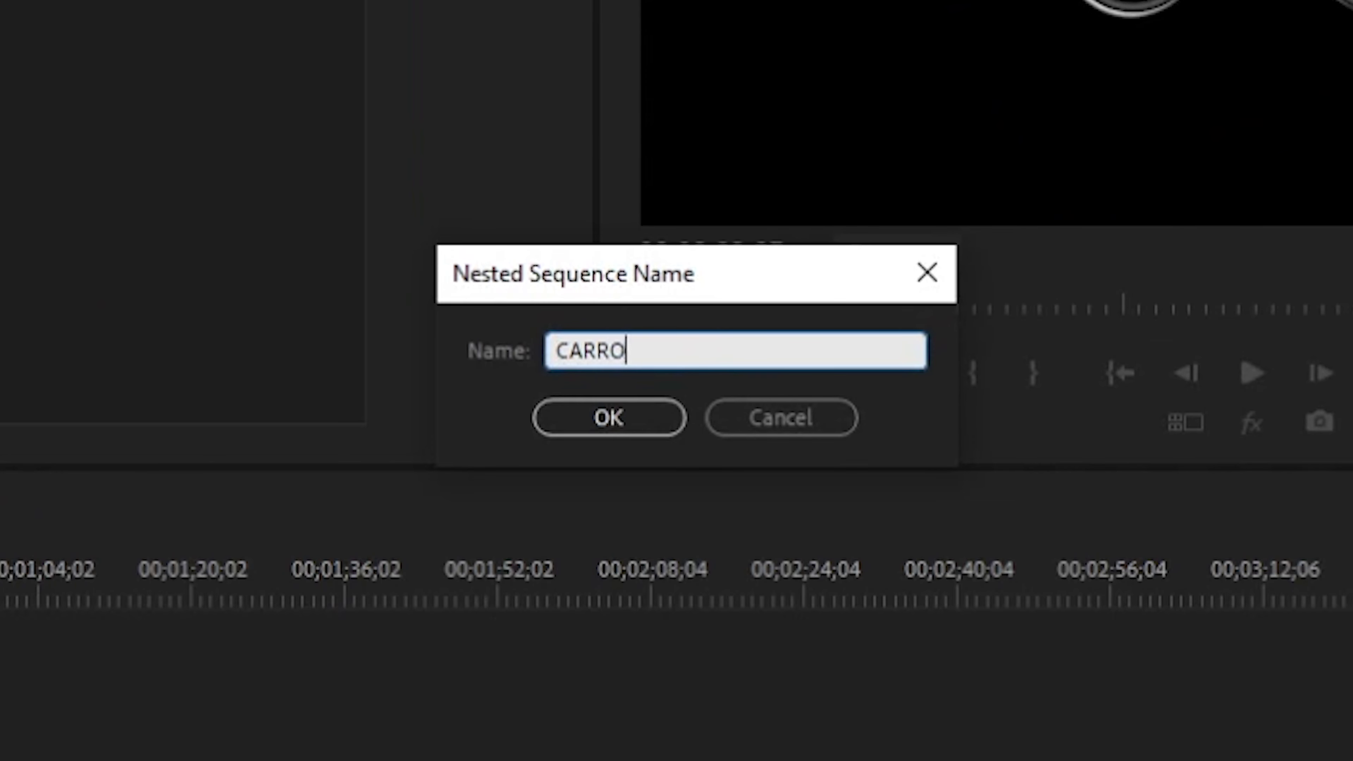
click(605, 430)
drag(227, 570, 226, 553)
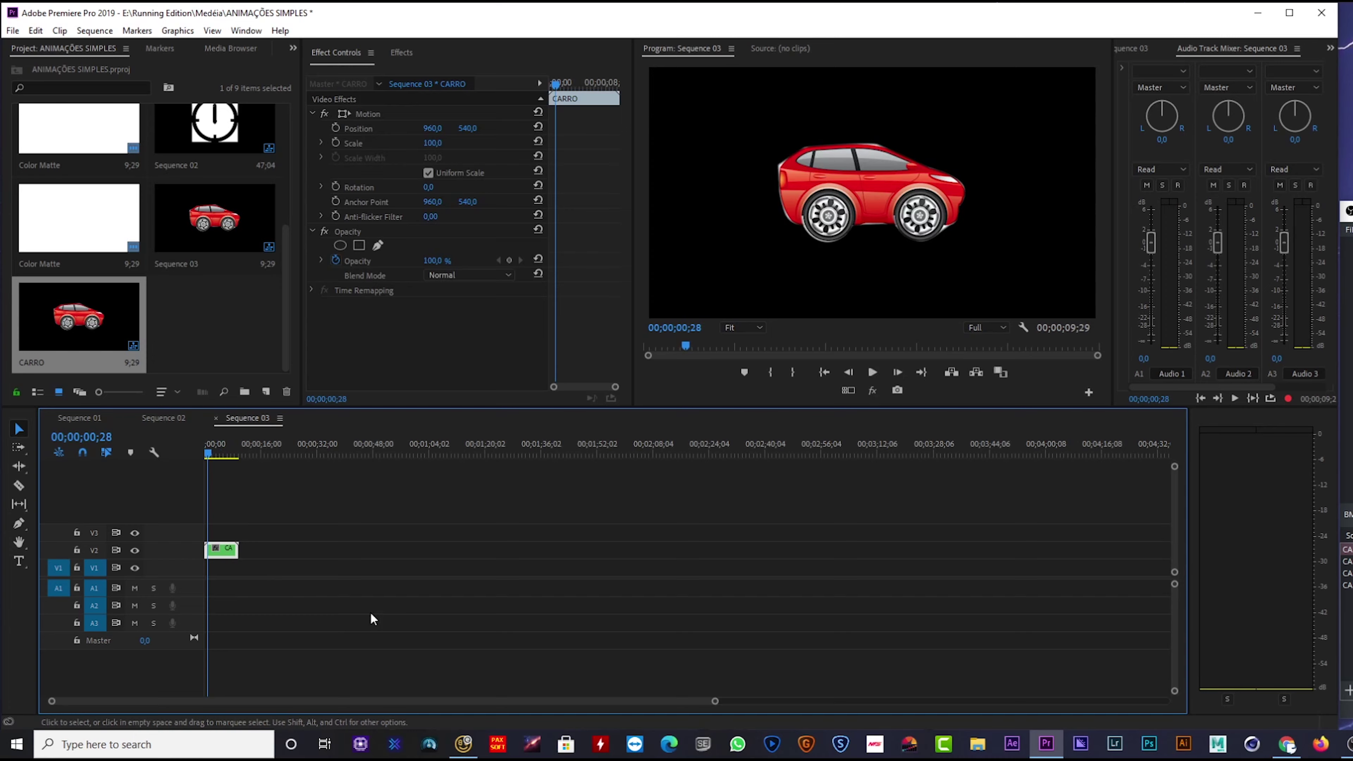
Step: Switch to the Chrome browser and search Google Images for "LANDSCAPE CARTTON"
click(1286, 744)
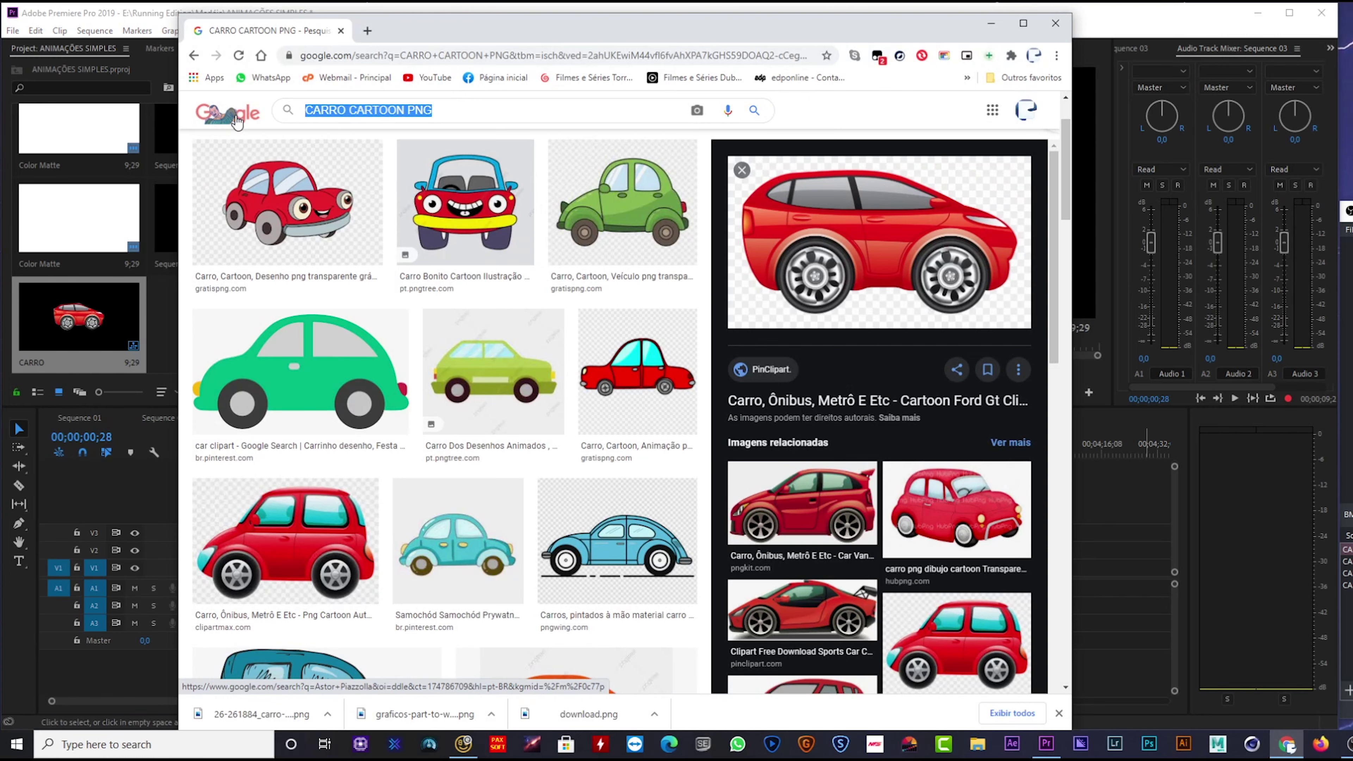
text(LAND)
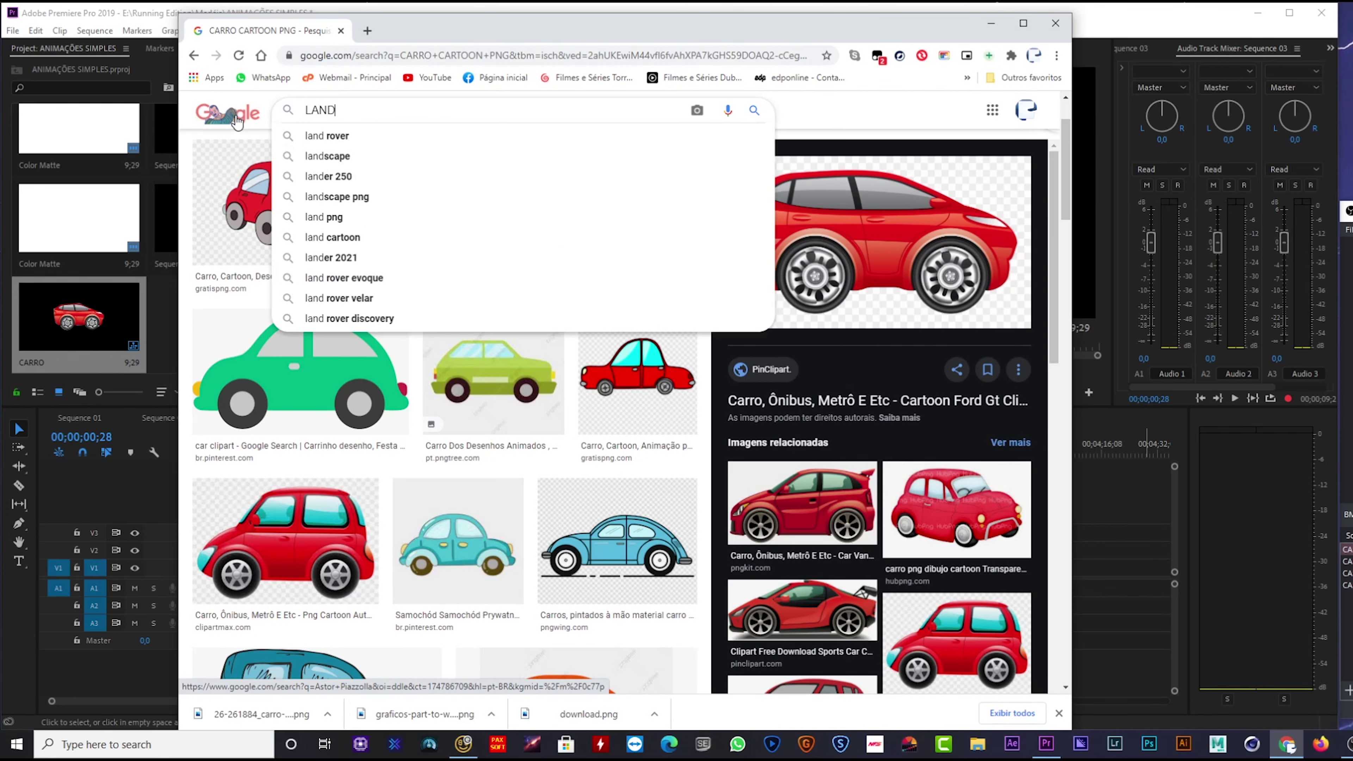
text(SCAPE)
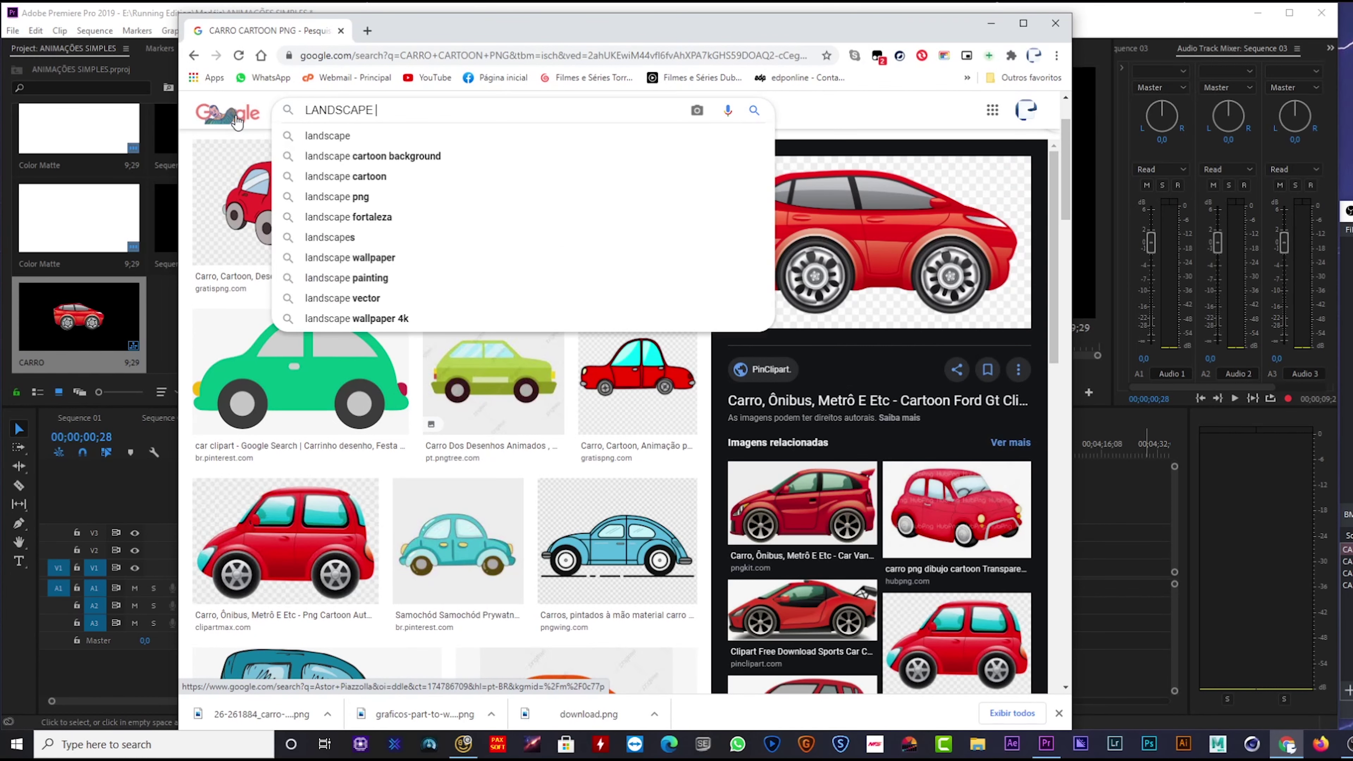
text( CARTTON)
key(Return)
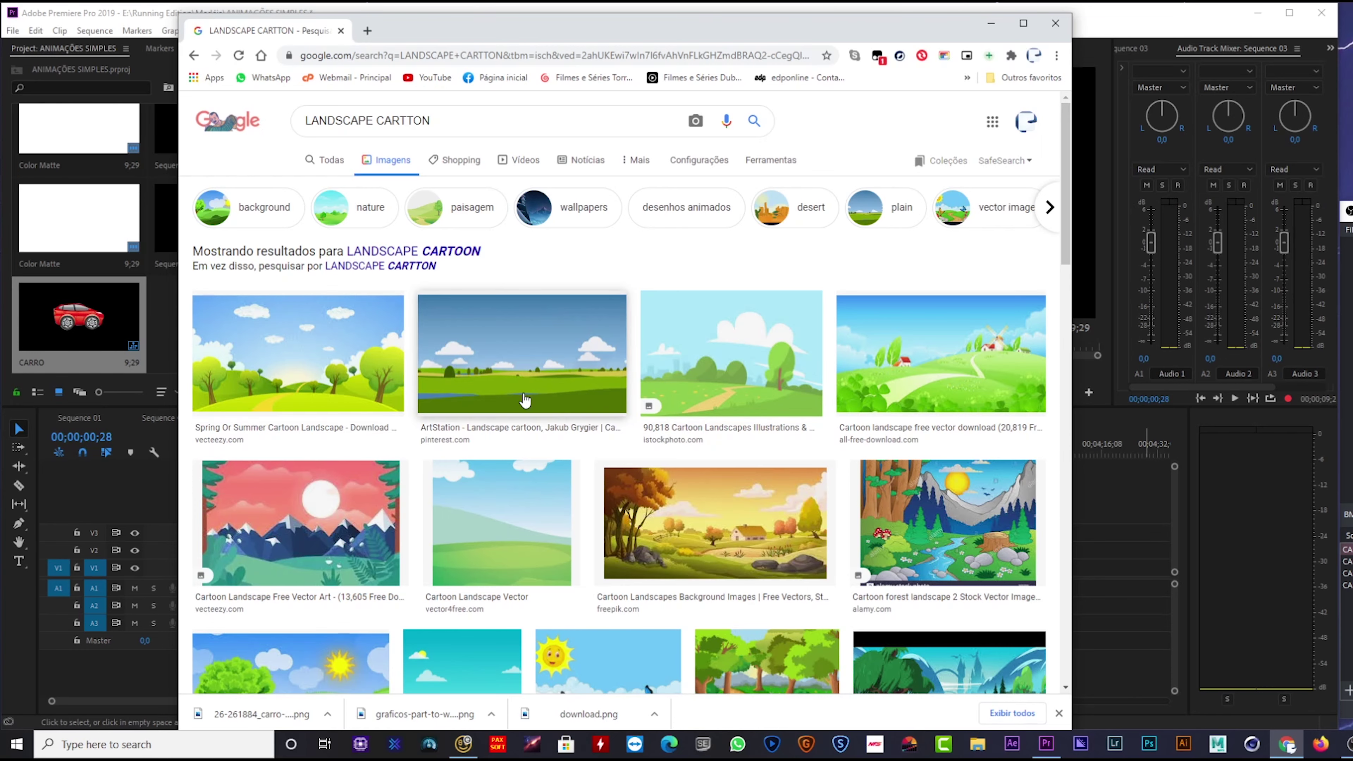
Step: Open the Vecteezy cartoon landscape with green hills and clouds and save it as a JPEG in the aNIMACOES folder
scroll(505, 536, down, 2)
scroll(505, 536, down, 5)
scroll(506, 534, down, 2)
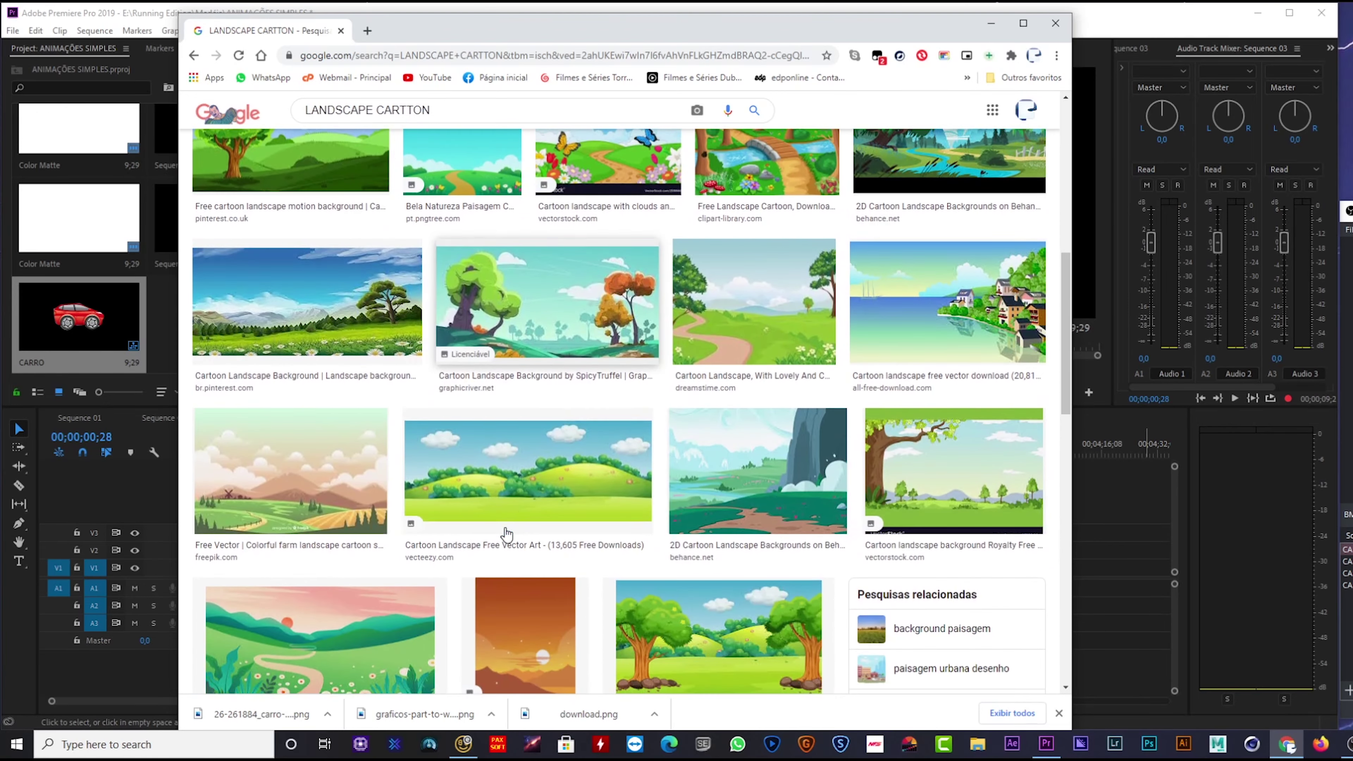
click(505, 535)
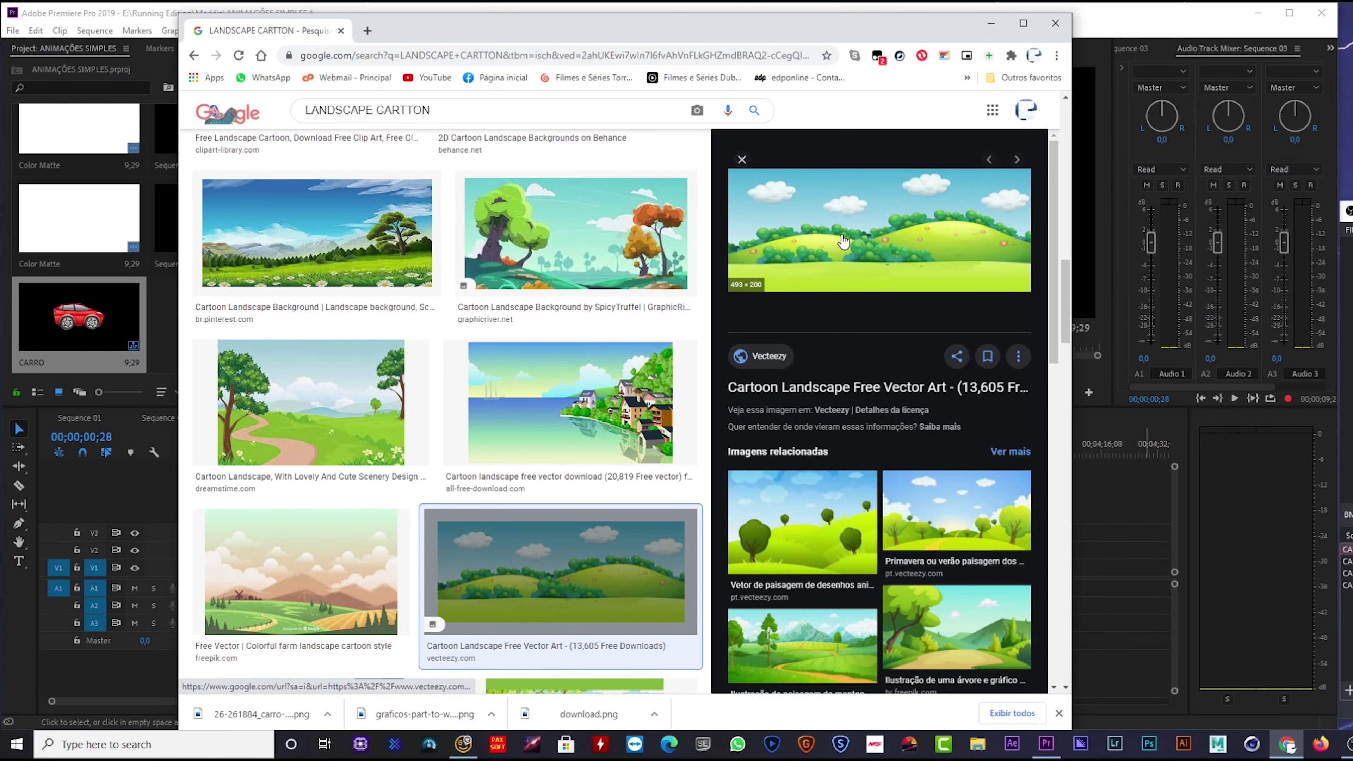
right_click(843, 241)
click(958, 398)
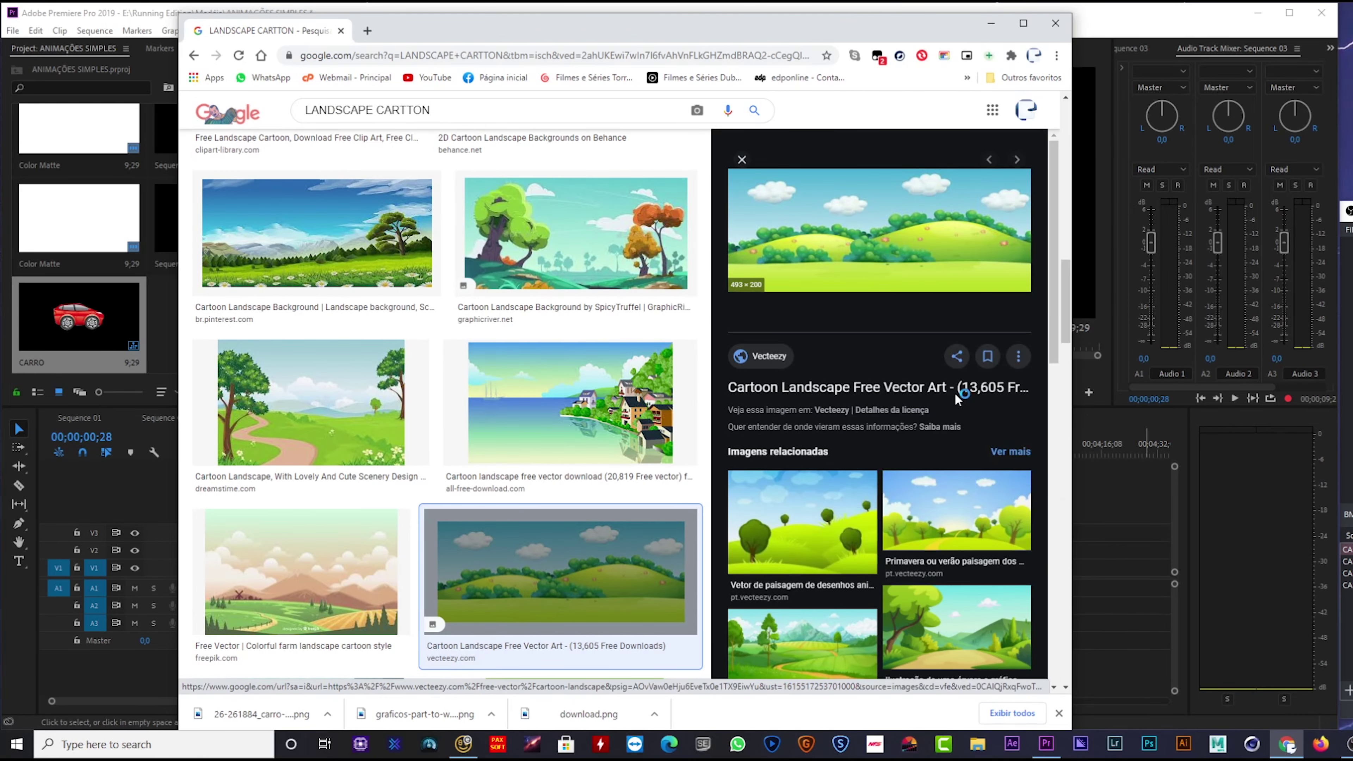
click(946, 457)
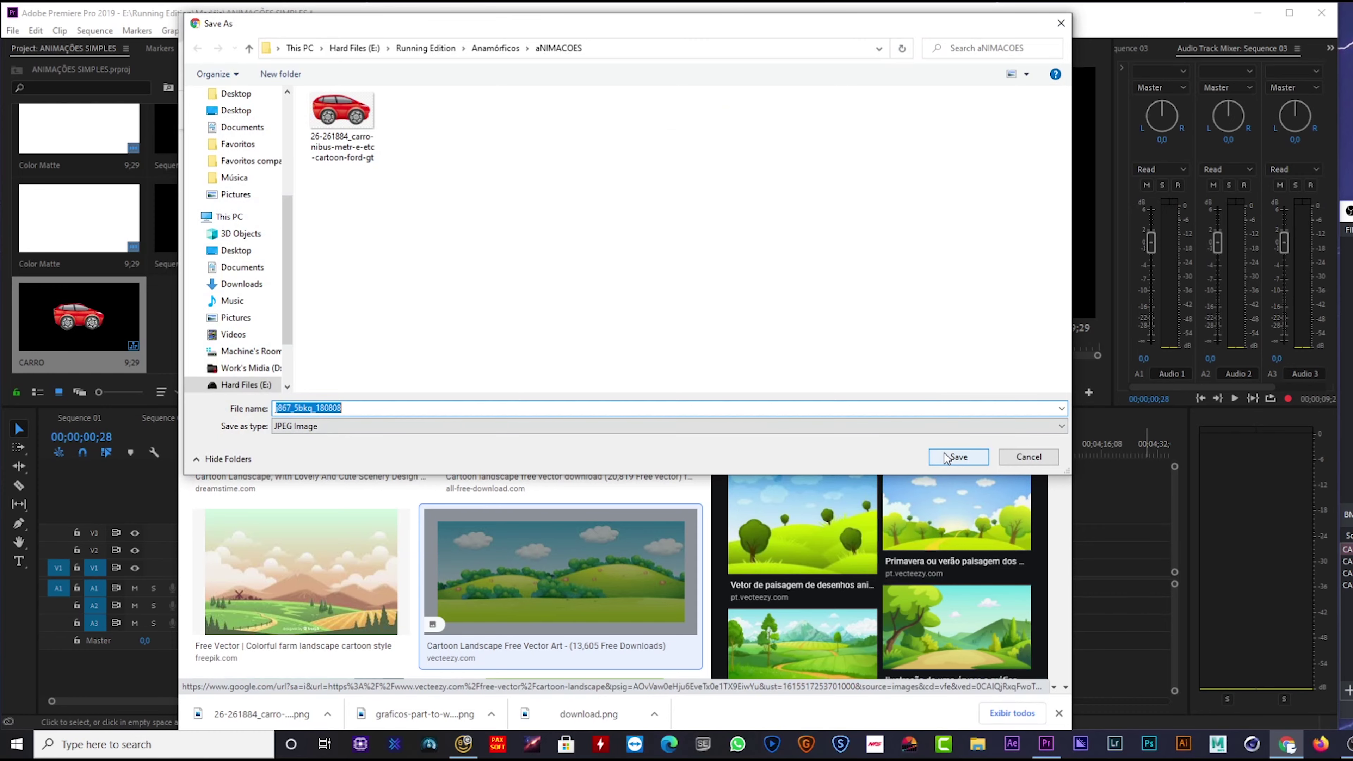
Step: Bring the downloaded landscape image into Premiere Pro's Sequence 03 on V1 beneath the CARRO clip, with the playhead at 00;00;03;00
drag(592, 34, 901, 23)
drag(577, 711, 222, 566)
click(216, 452)
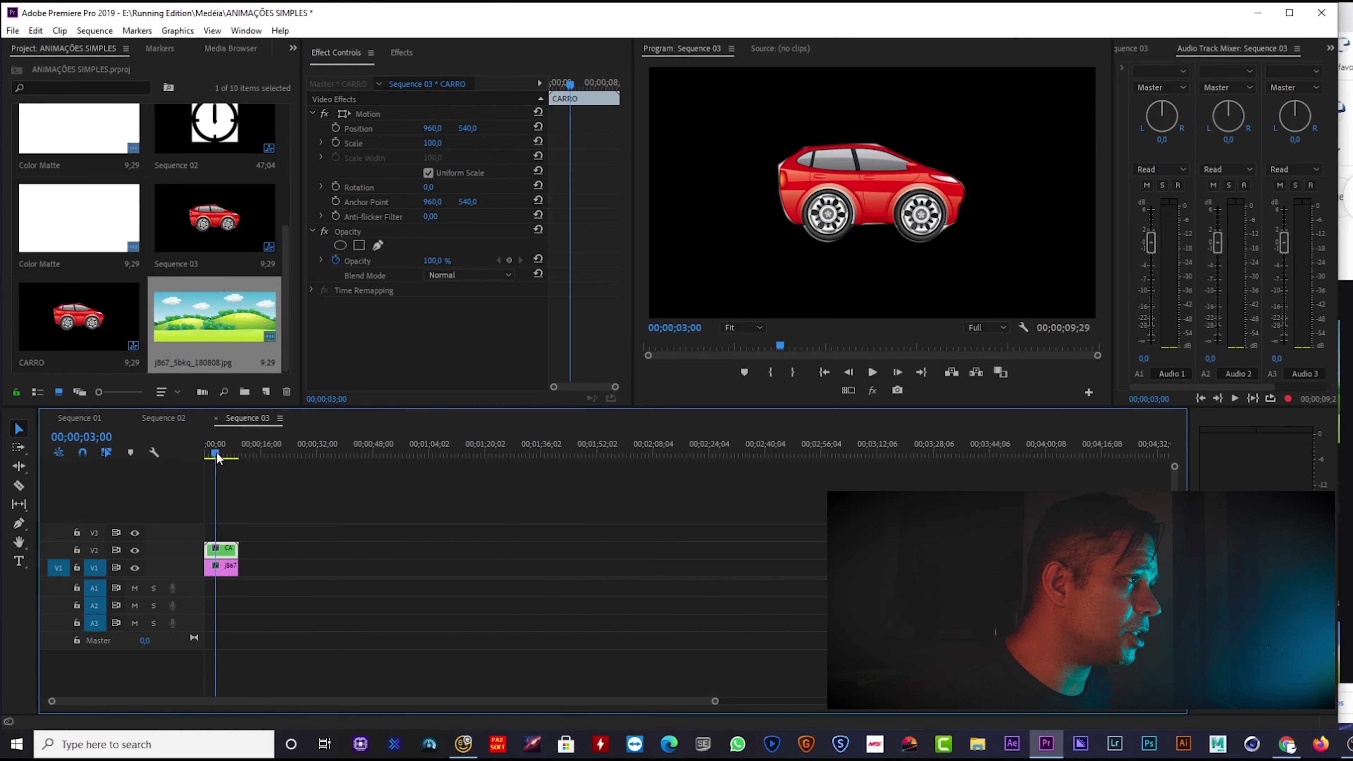
Step: Scale up the landscape clip on V1 until it spans the full width of the frame
click(227, 568)
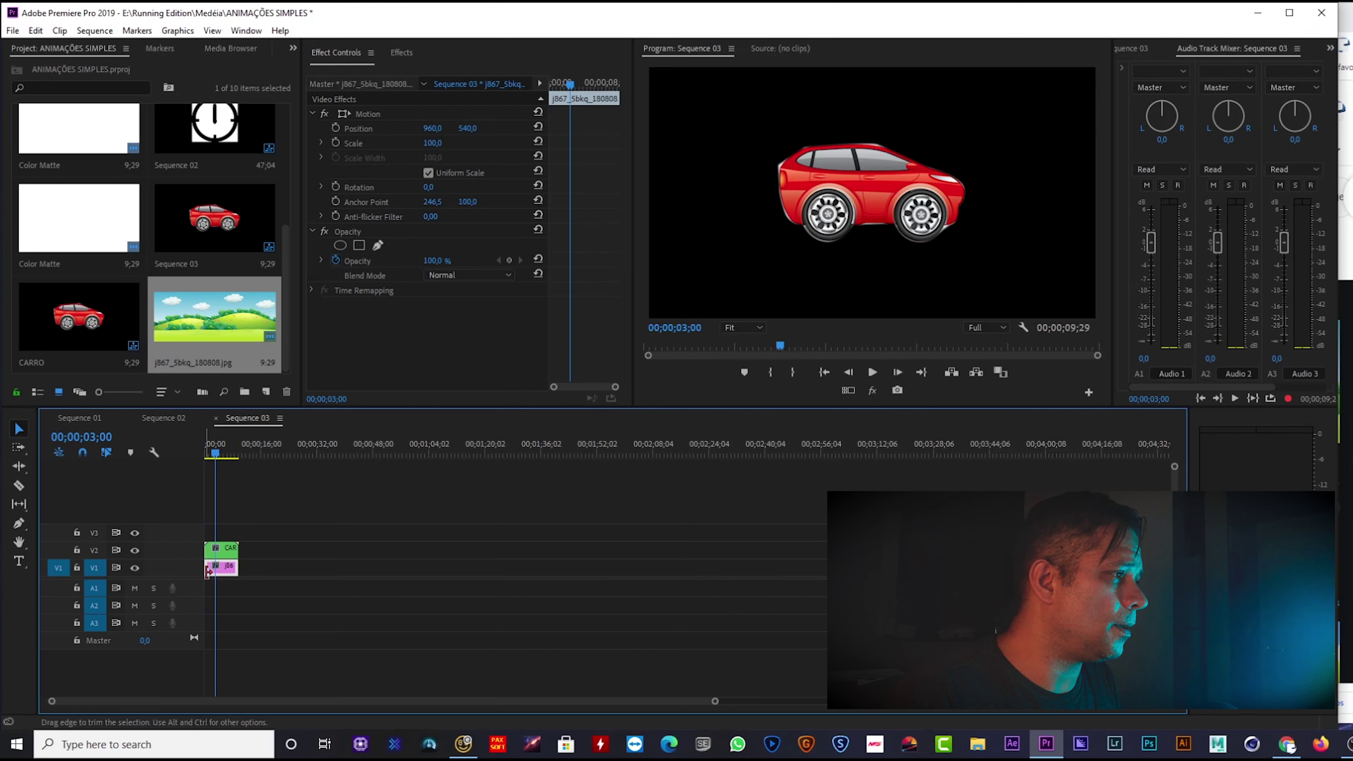
drag(450, 144, 546, 144)
drag(432, 143, 444, 143)
Step: Scale the CARRO clip to about 36,7 and place the car on the grass near the frame's left edge, at about 183,6, 717,5
click(228, 548)
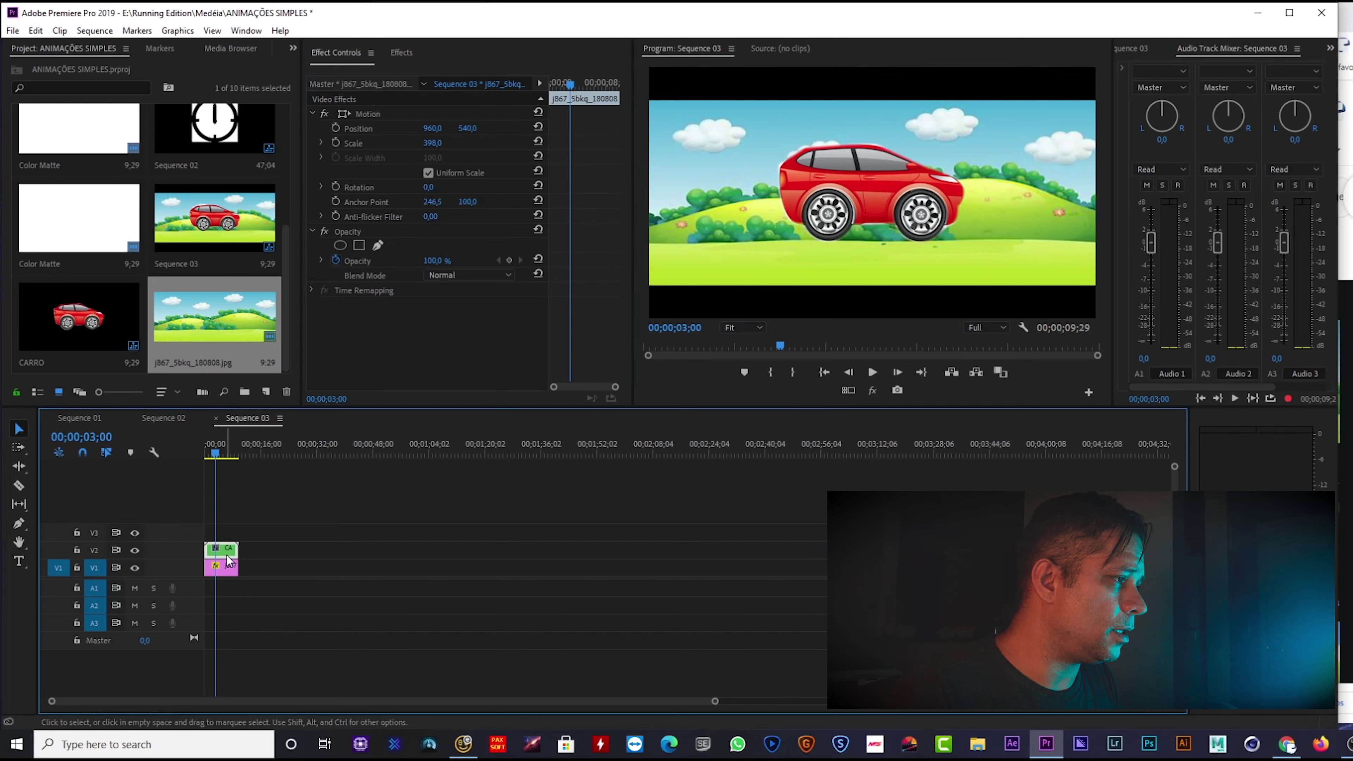
click(364, 114)
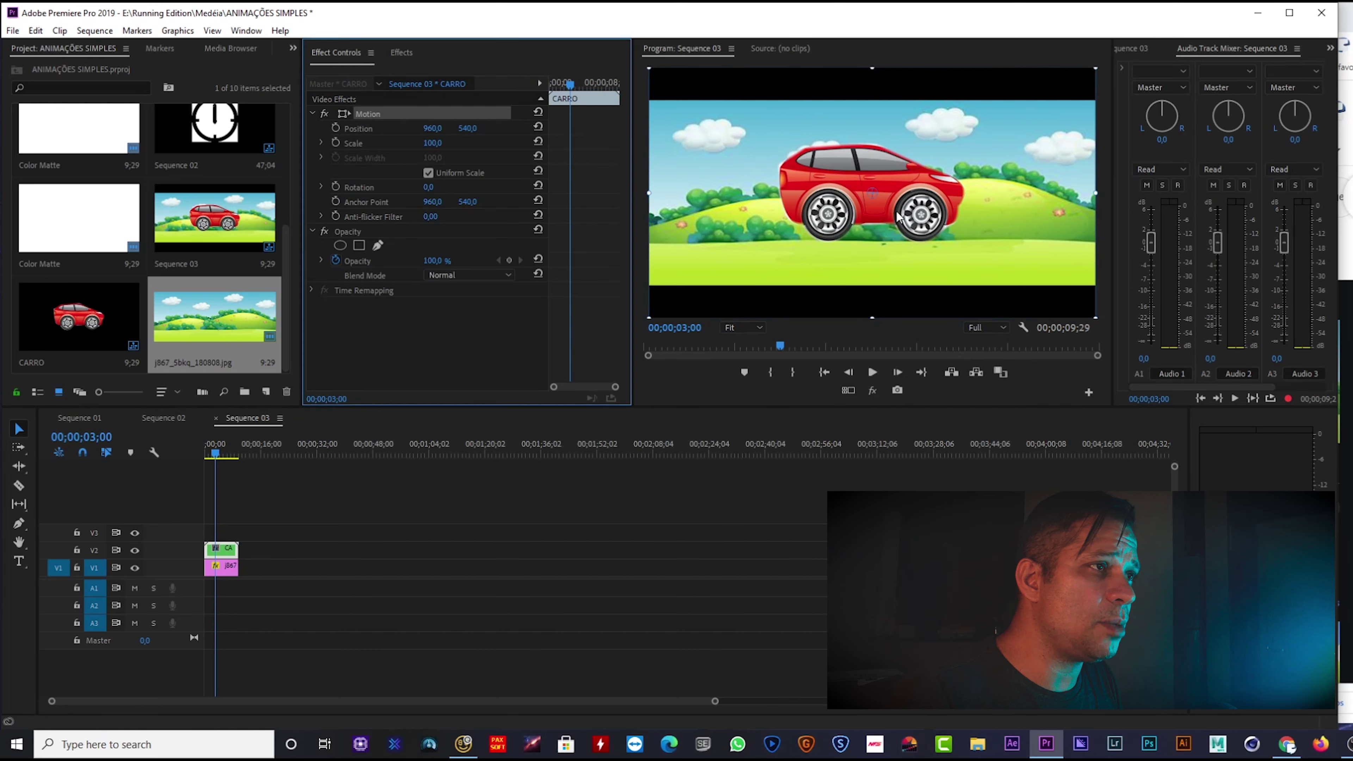
drag(650, 193, 790, 193)
drag(896, 202, 715, 243)
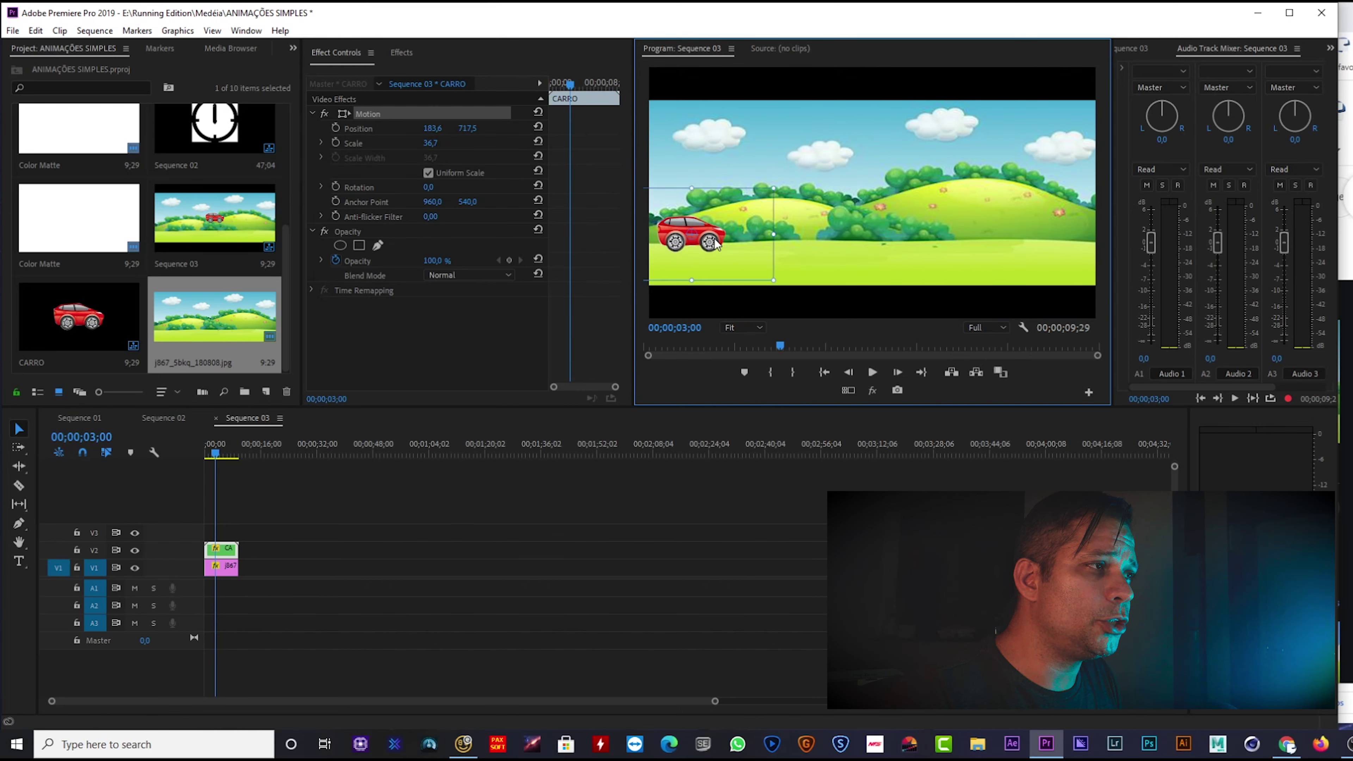
Step: Turn on Position keyframing for CARRO, move the car just outside the frame's left edge, and shift that keyframe to the clip start
click(335, 128)
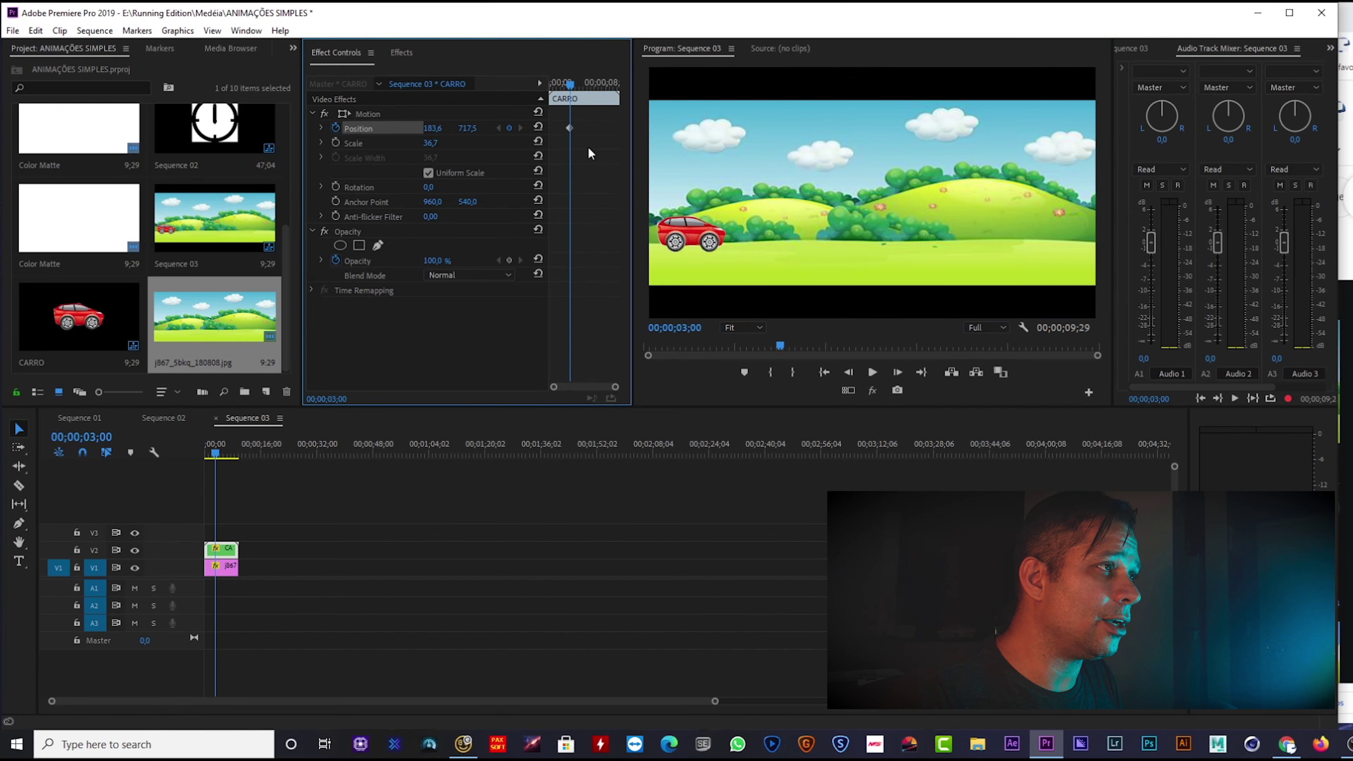
click(368, 113)
drag(725, 241, 642, 229)
drag(113, 182, 39, 187)
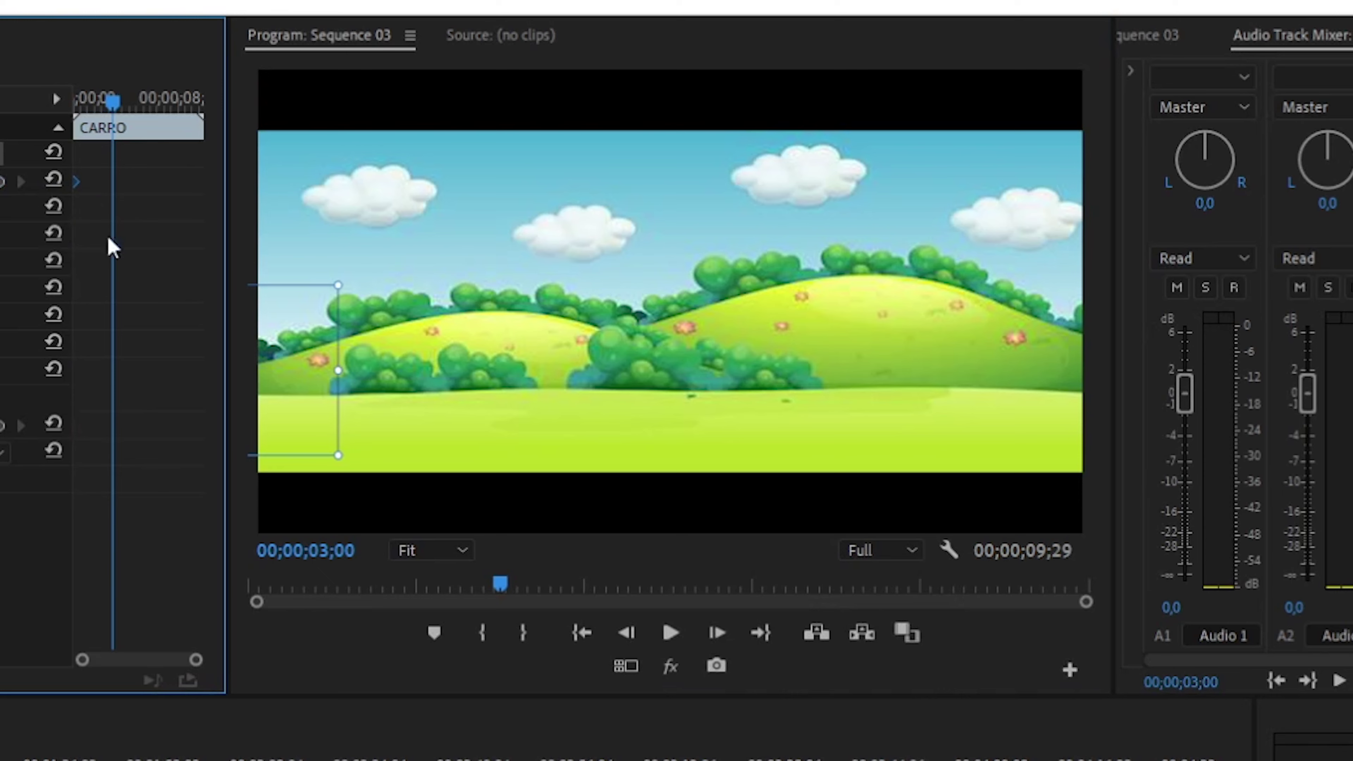
Step: Keyframe the car outside the frame's right edge at 00;00;03;00 and try moving that keyframe to the clip's end
drag(304, 425, 1267, 432)
drag(110, 182, 309, 205)
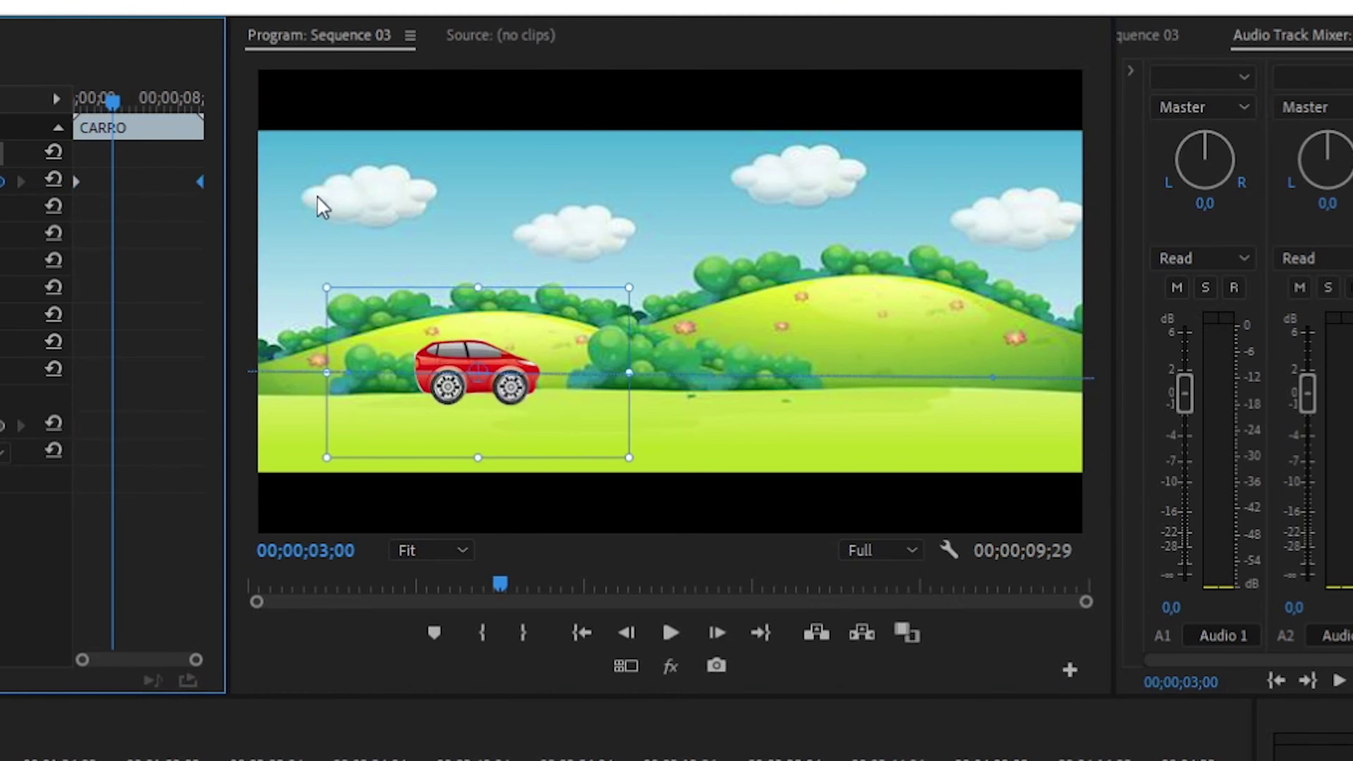
Step: Play the sequence from the start to check the car driving across the landscape
key(Home)
key(space)
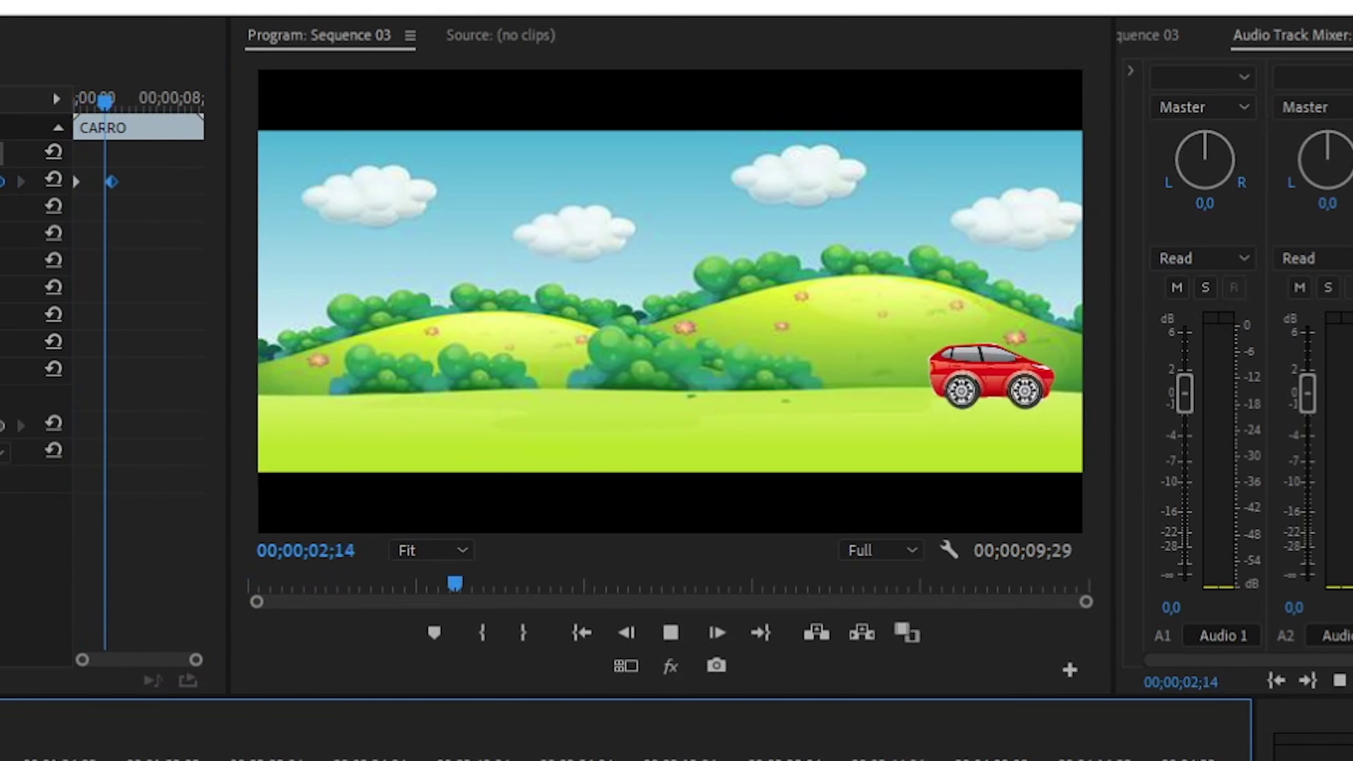
key(space)
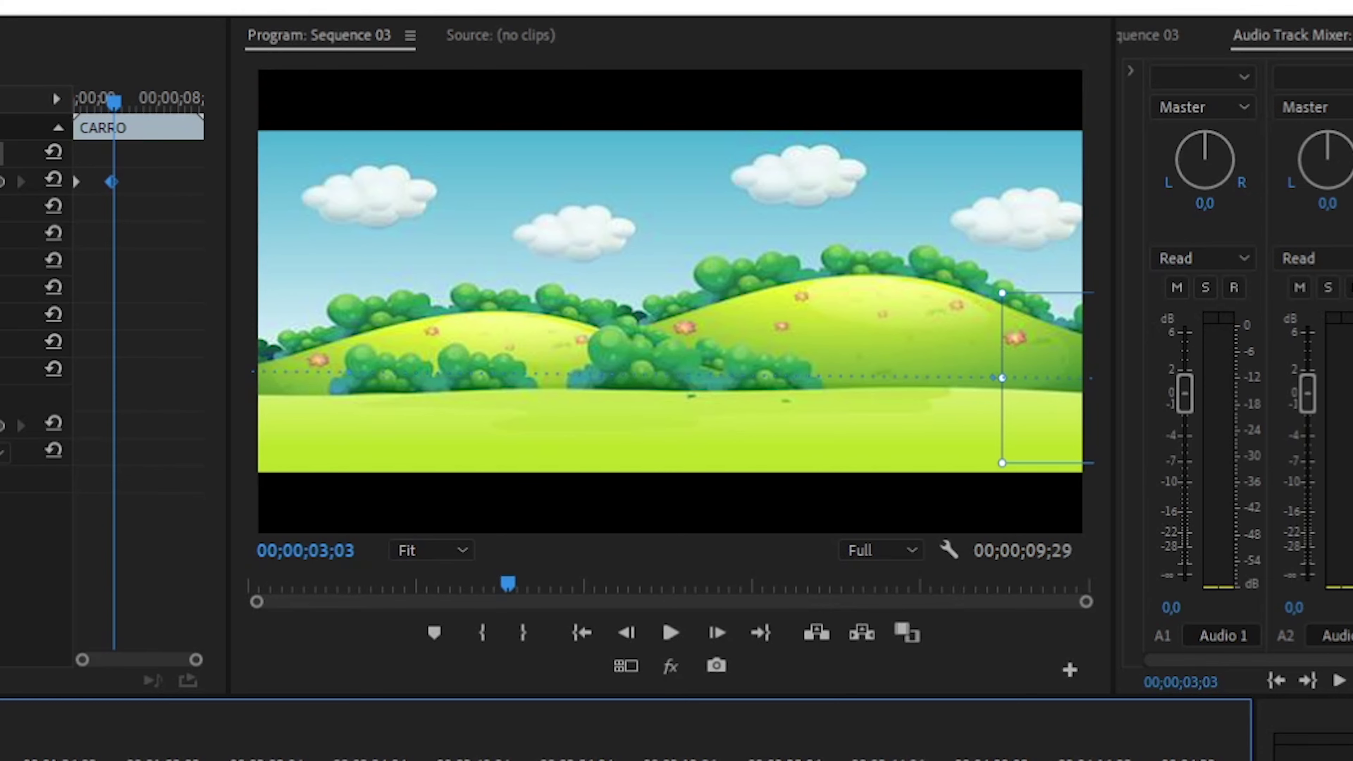